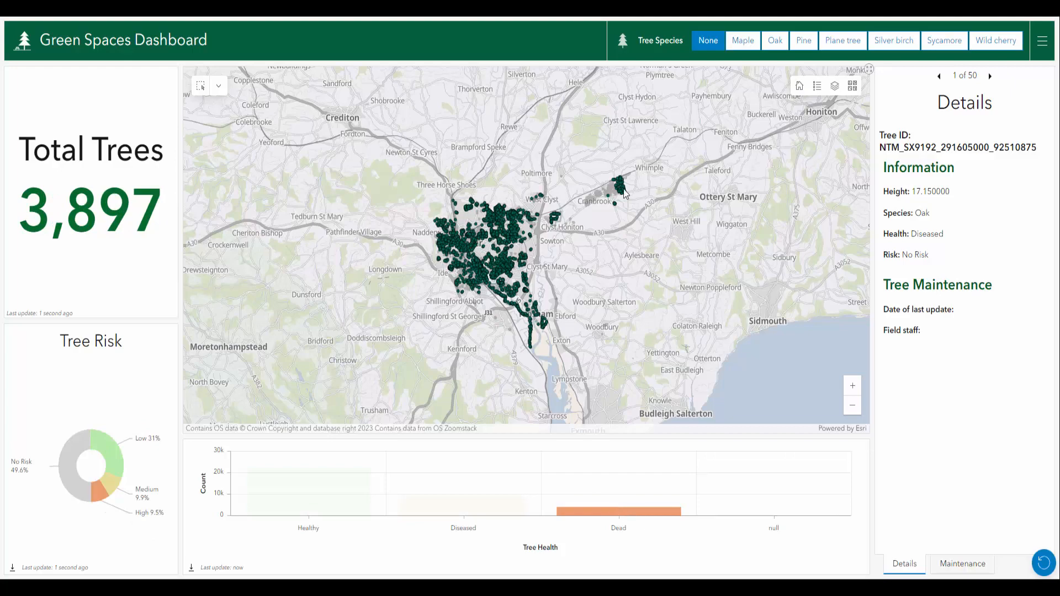
Examine the dead trees on the dashboard map around Cranbrook and page through the details of individual trees.
click(639, 506)
scroll(632, 308, up, 5)
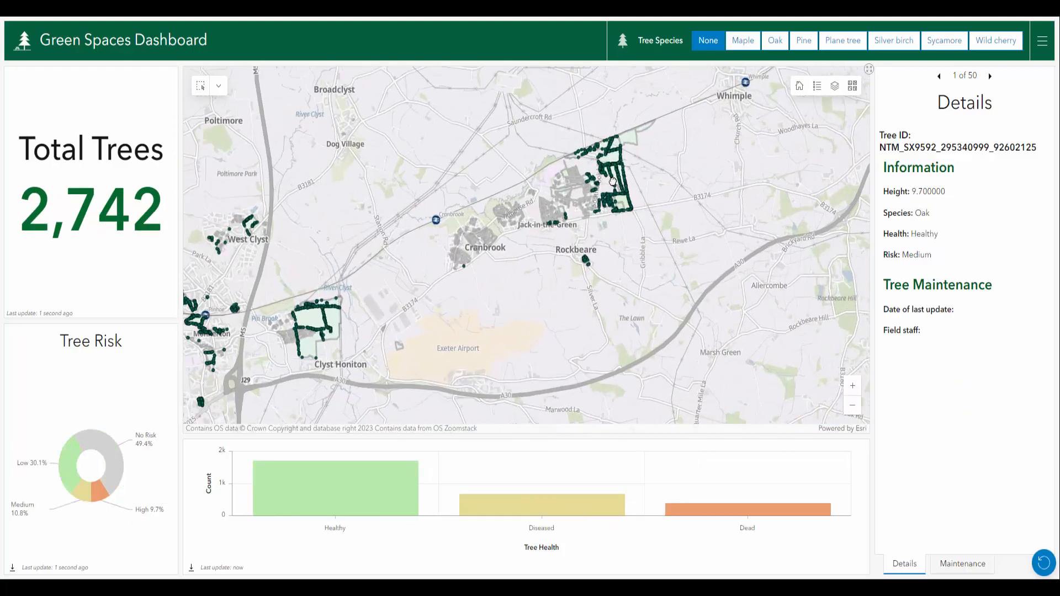
scroll(632, 308, up, 3)
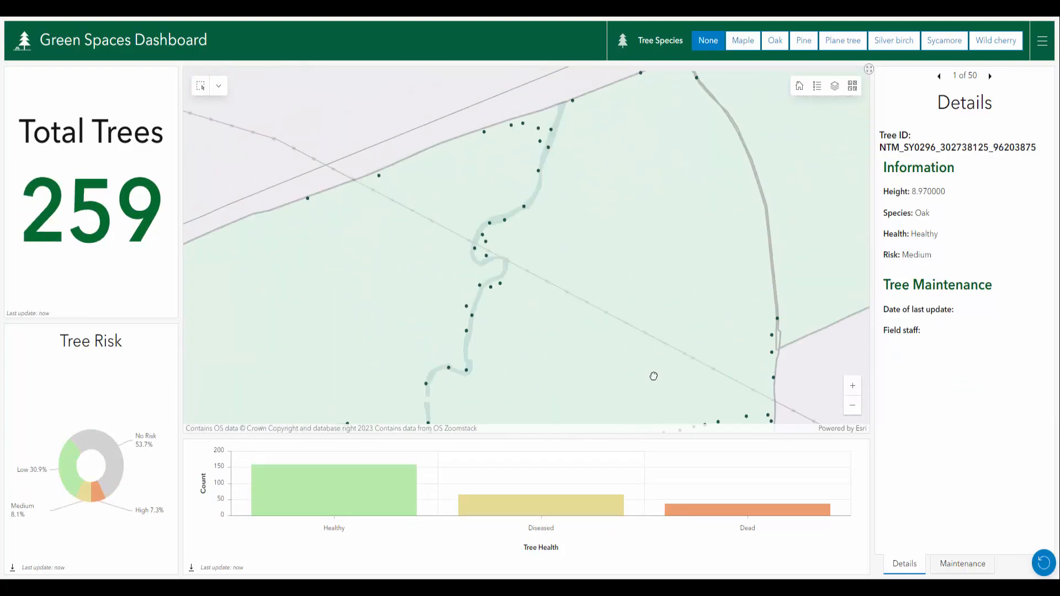
click(991, 76)
click(990, 76)
click(990, 76)
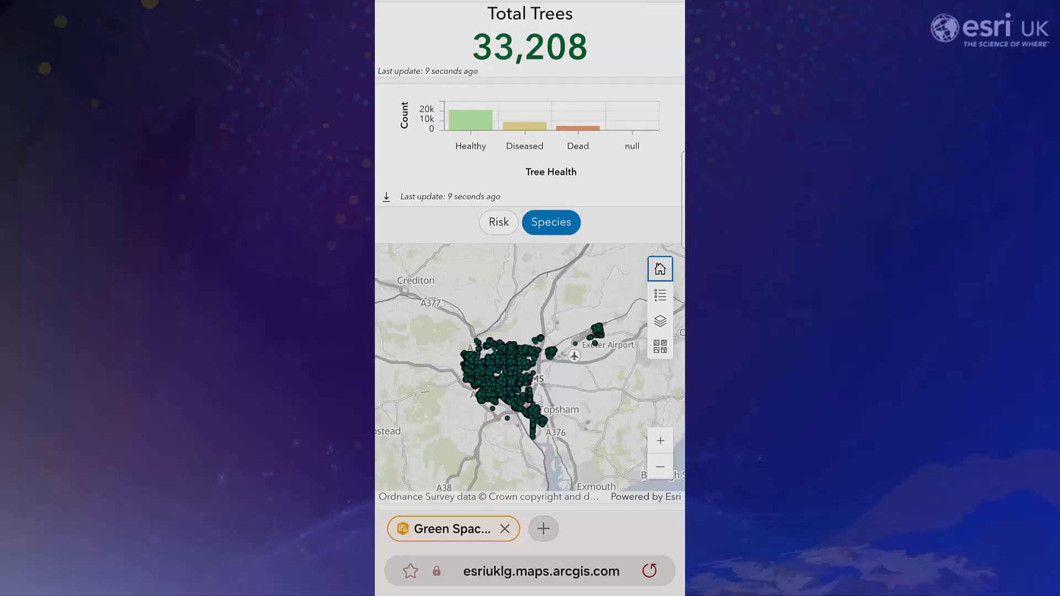
Compare the tree risk chart with the tree health chart in the mobile dashboard view.
click(499, 222)
drag(633, 140, 651, 100)
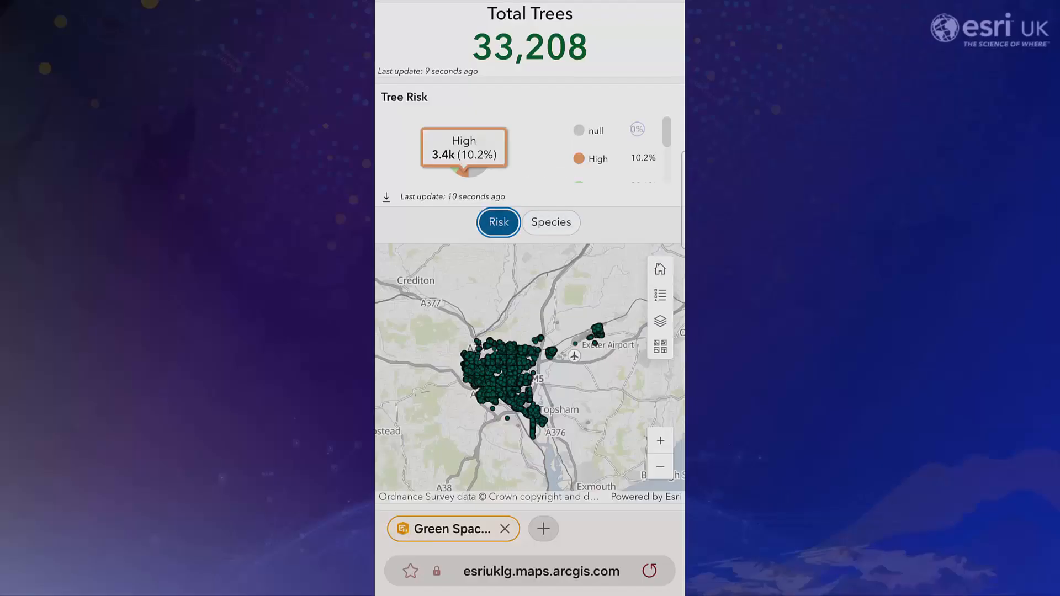
click(551, 222)
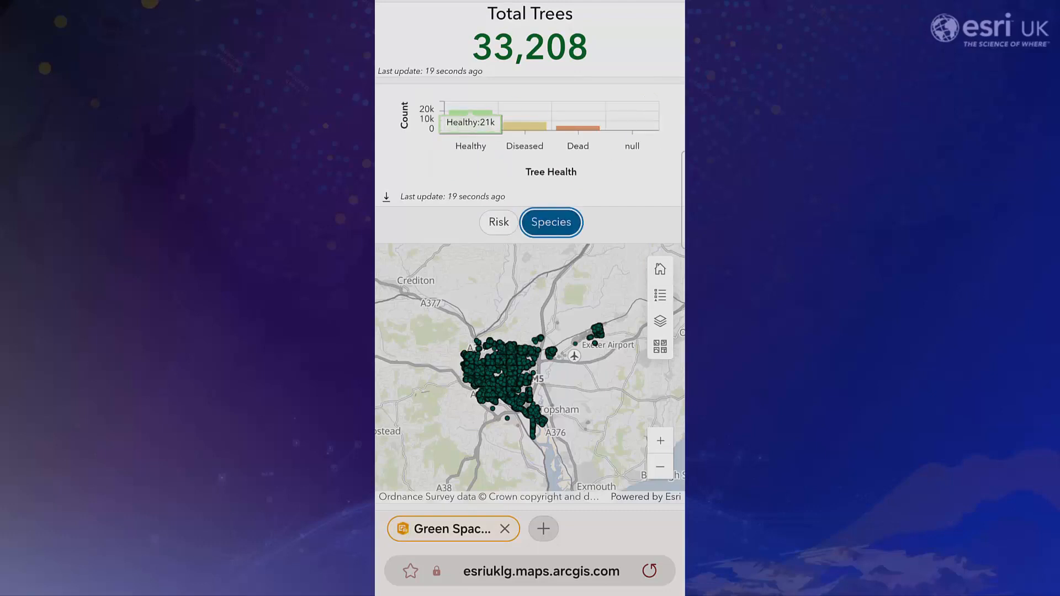
Inspect the tree risk chart for the area near Farlands and view one tree's health and risk details.
scroll(597, 334, up, 10)
scroll(552, 309, up, 3)
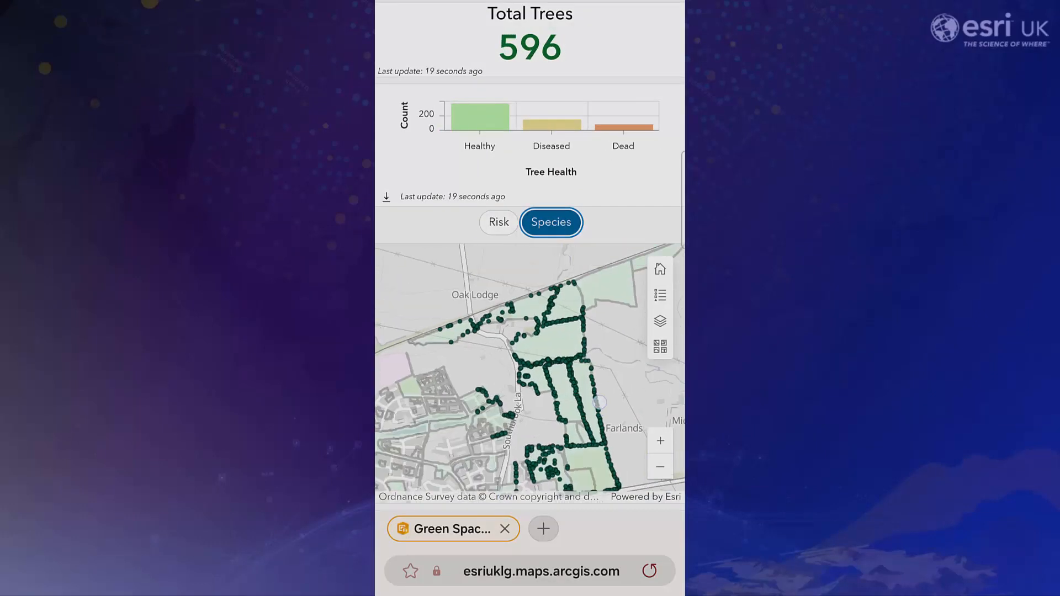
scroll(531, 367, up, 3)
click(499, 222)
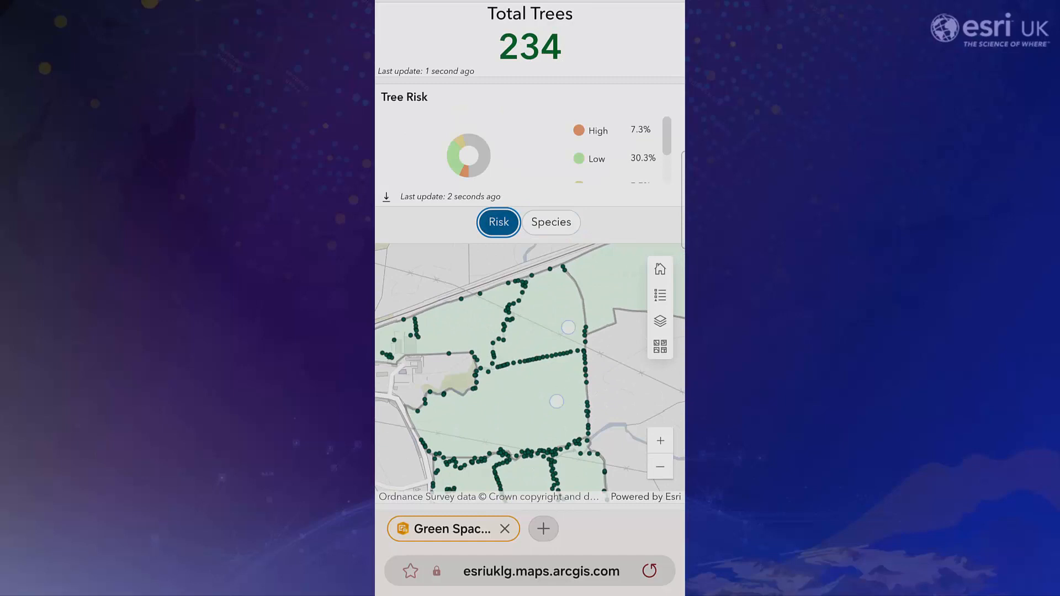
scroll(530, 368, up, 5)
click(562, 334)
scroll(587, 454, down, 3)
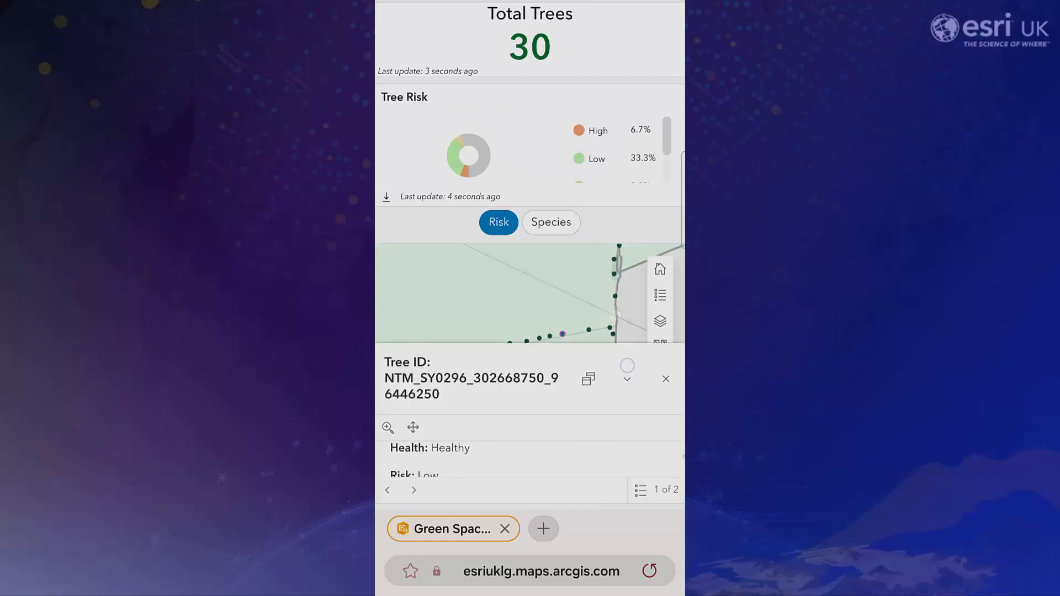
click(666, 379)
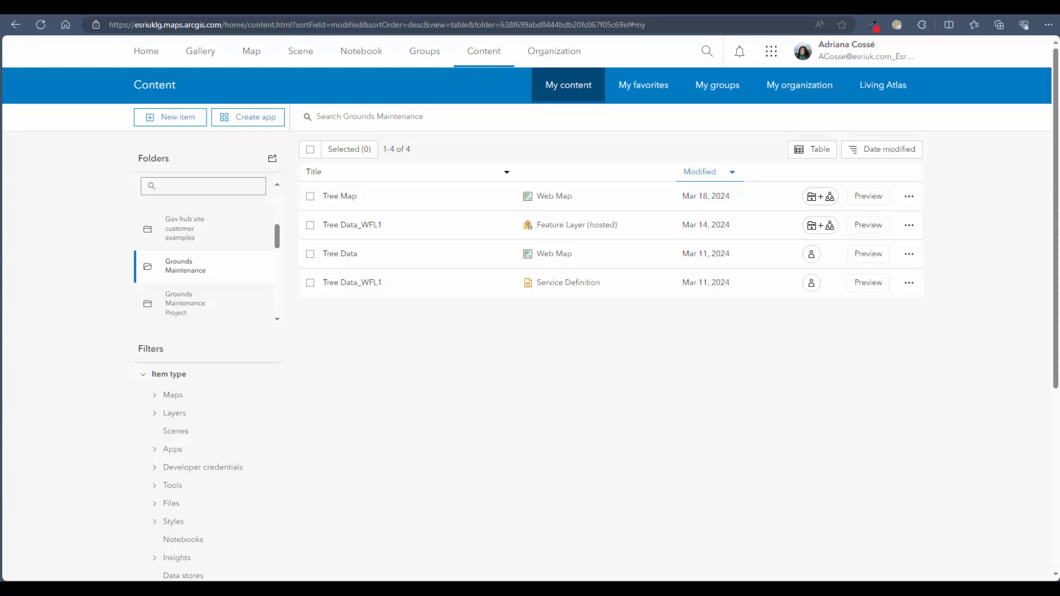
click(772, 58)
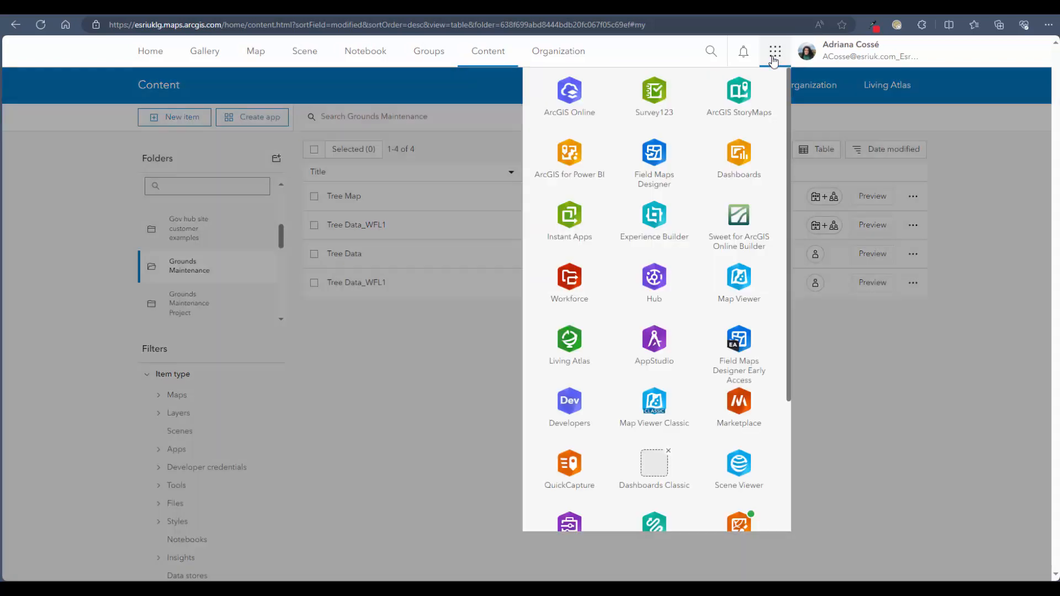
click(745, 172)
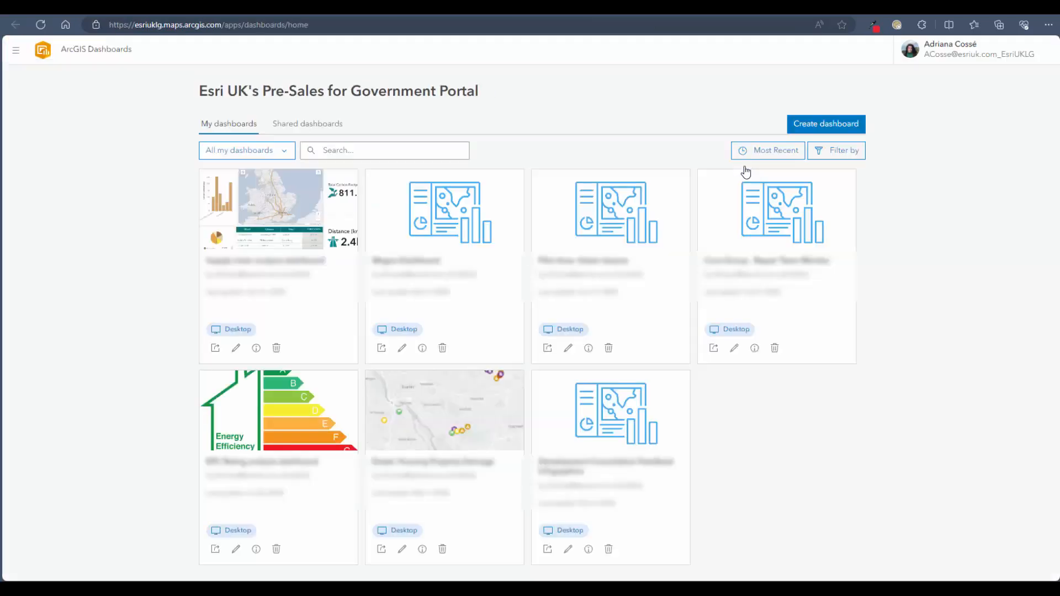
click(833, 126)
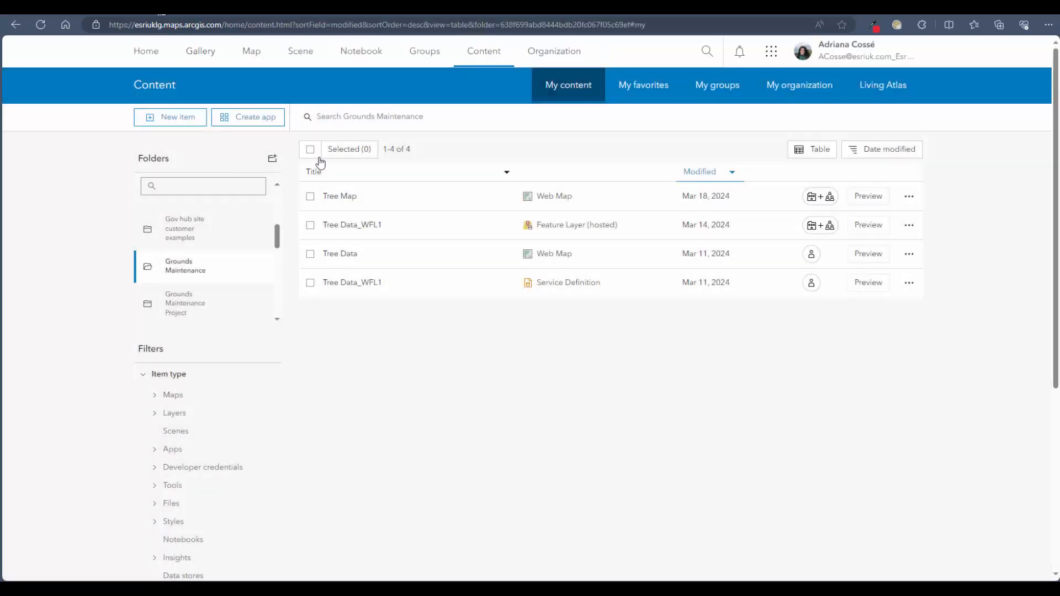
Start a new dashboard from the Tree Map web map in the Grounds Maintenance folder.
click(338, 197)
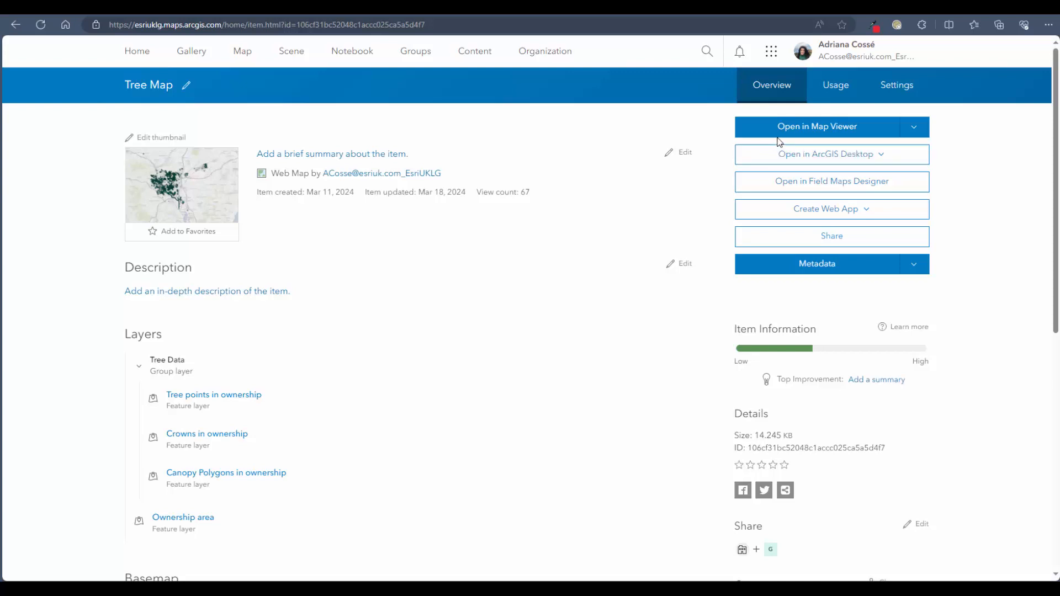
click(872, 210)
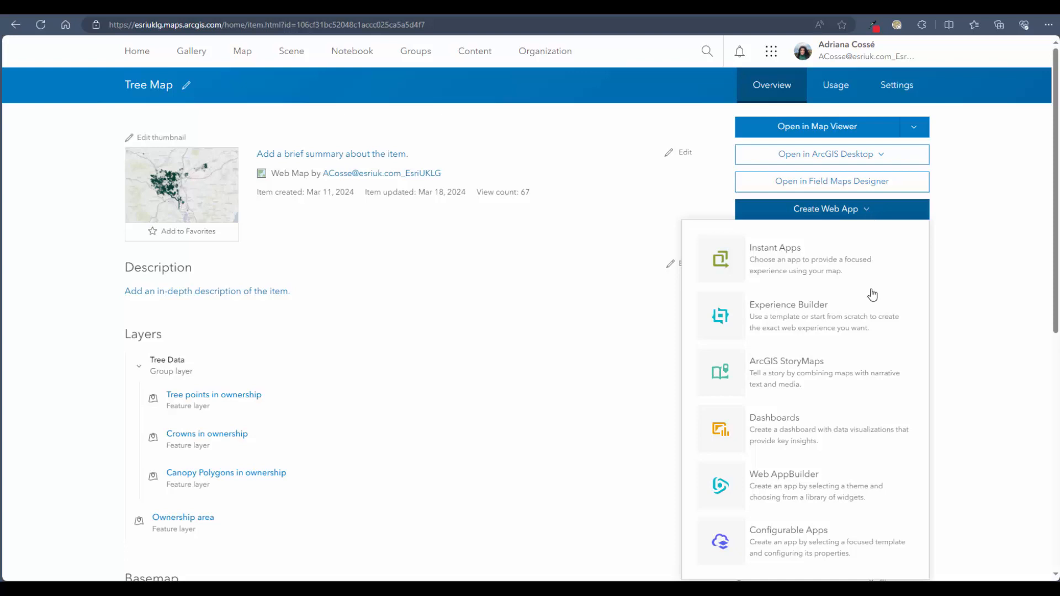
click(863, 435)
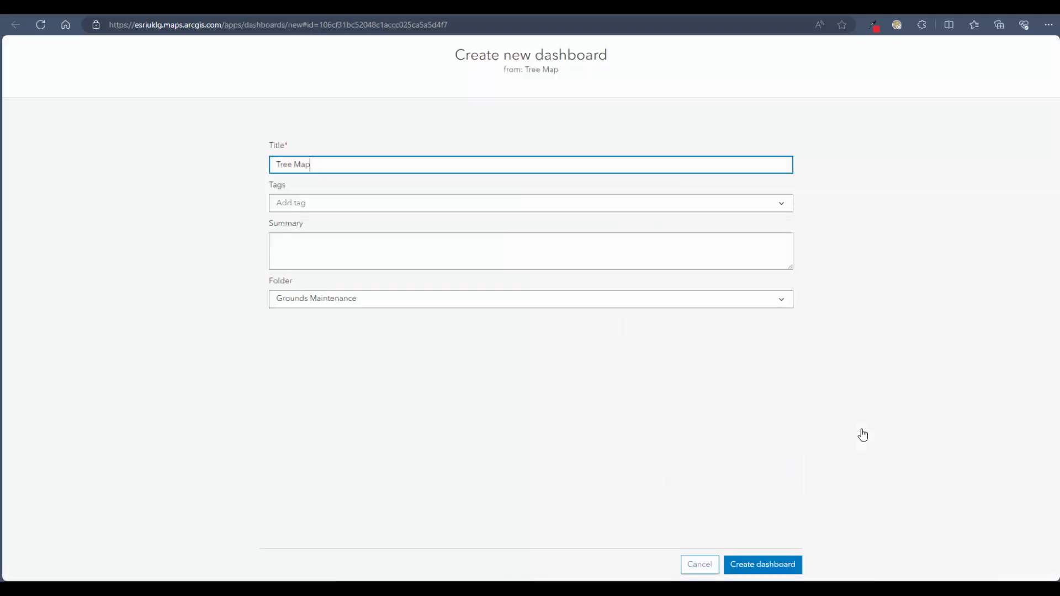
Create the dashboard with the title "Green Spaces Dashboard" and the summary "Grounds maintenance dashboard for Housing videos.".
key(ctrl+a)
text(Green Spaces D)
text(ashboard)
key(Tab)
key(Tab)
text(Grounds maintenance dashboard for housing sites)
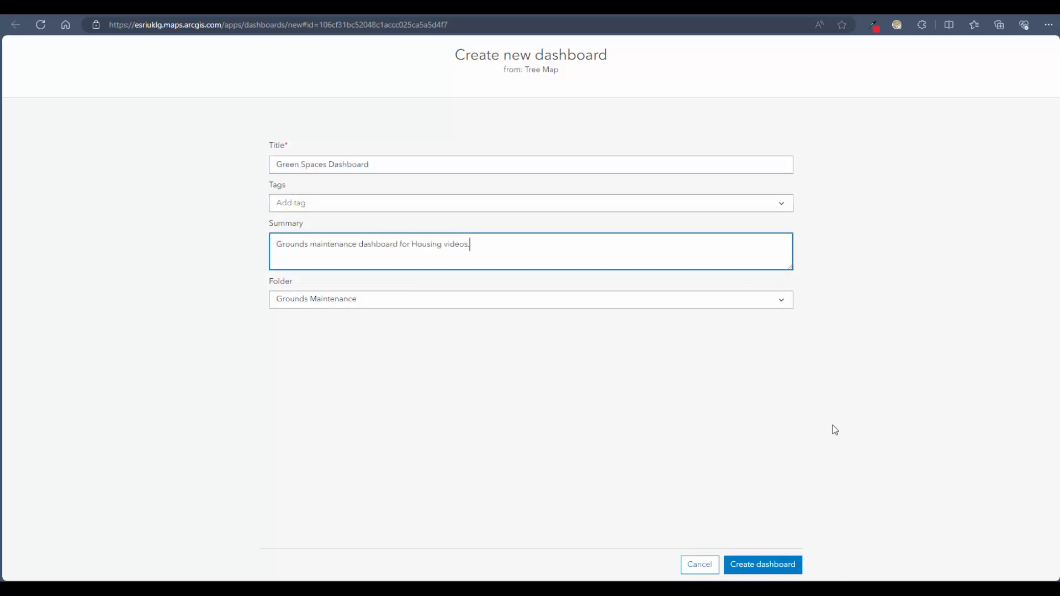
click(780, 569)
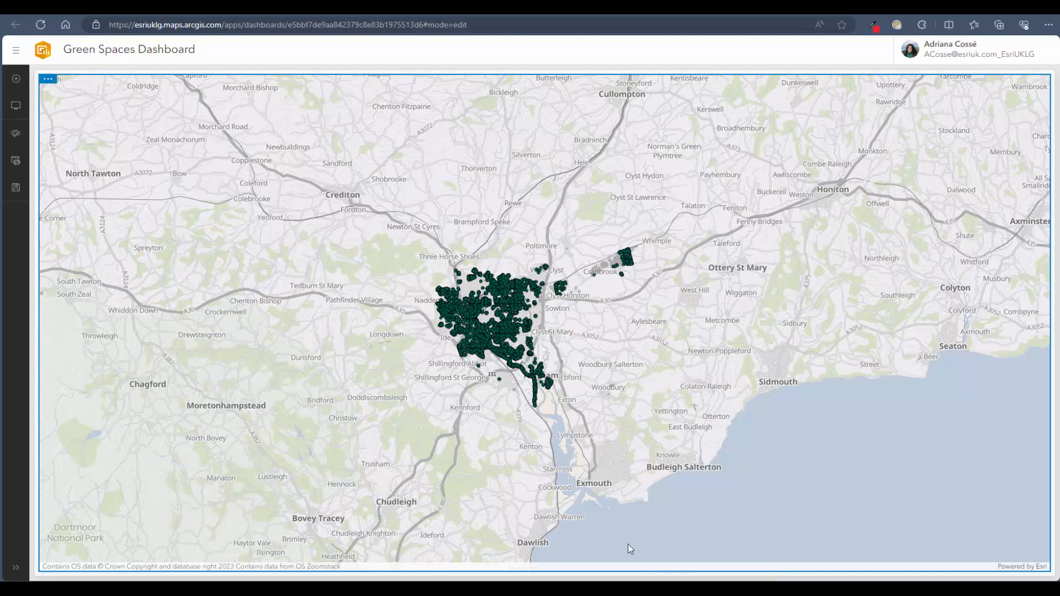
Add a Header element above the map in the dashboard's desktop view.
click(16, 106)
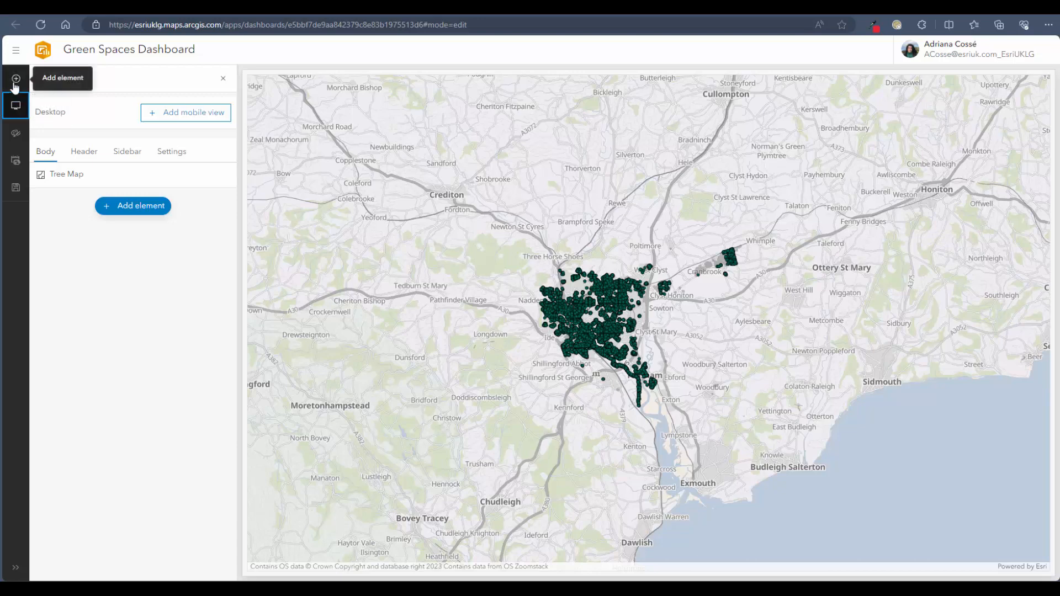
click(15, 83)
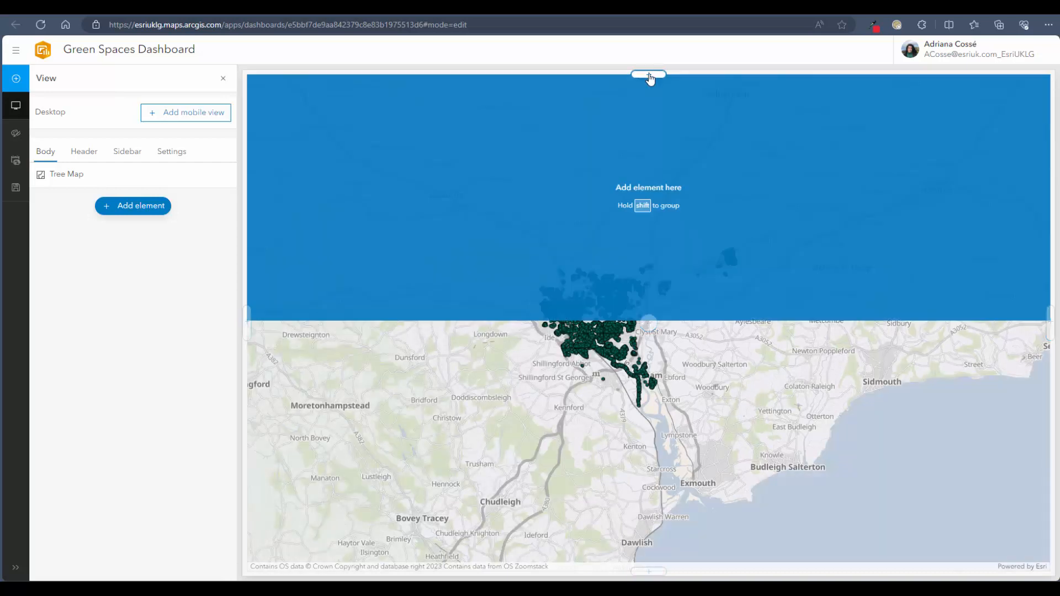
click(650, 75)
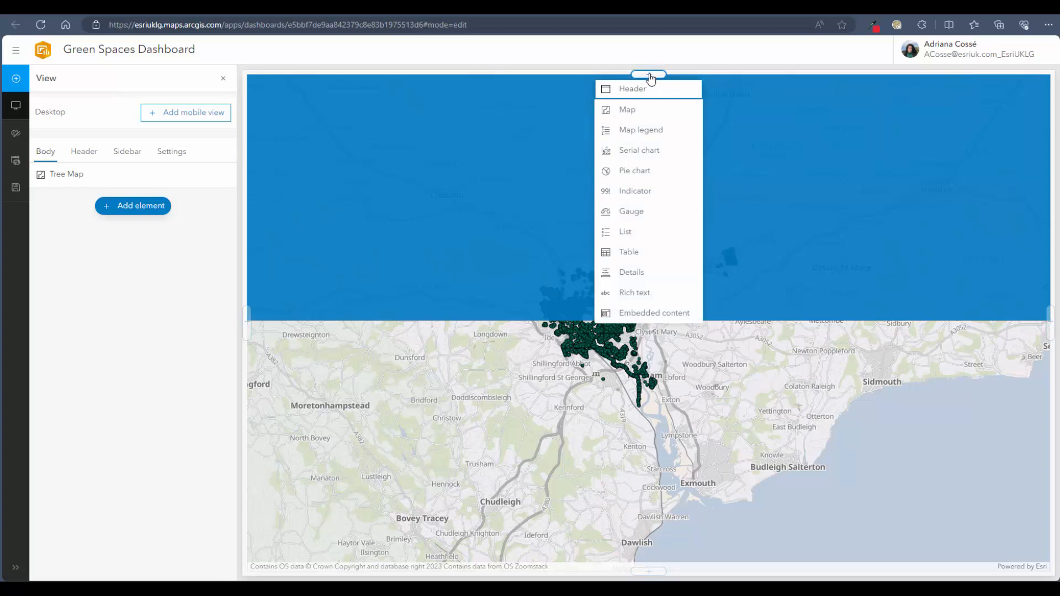
click(652, 89)
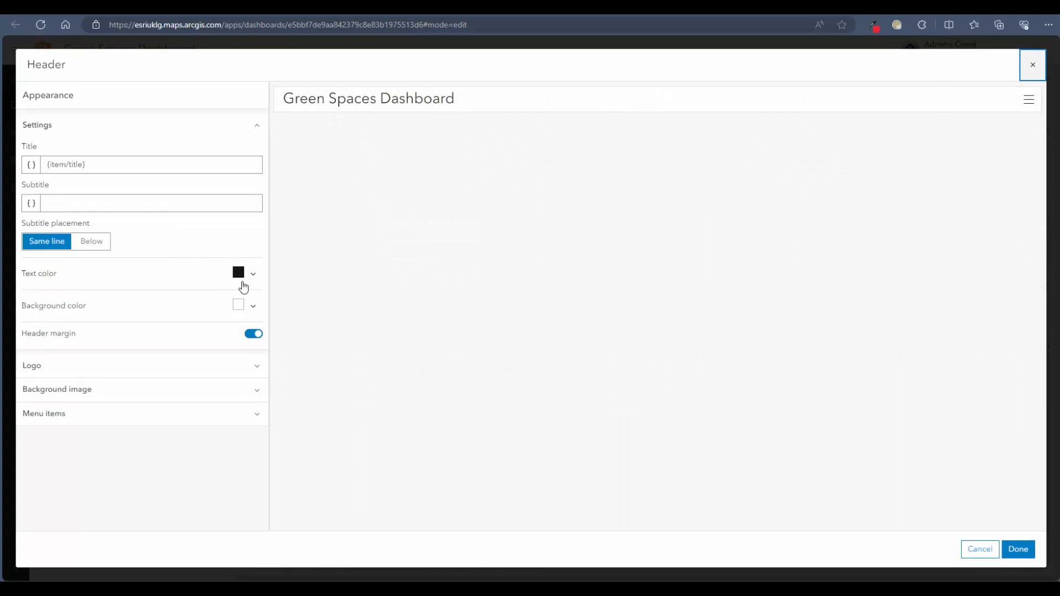
Set the header's background color to dark green (RGB 2, 94, 61) and its text color to white.
click(254, 307)
click(191, 417)
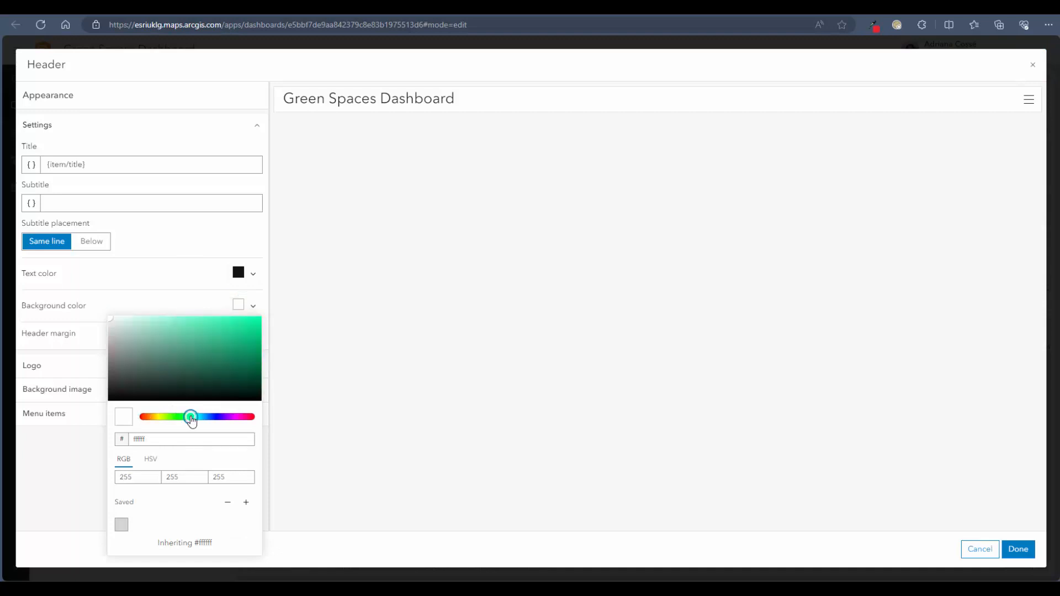
click(256, 375)
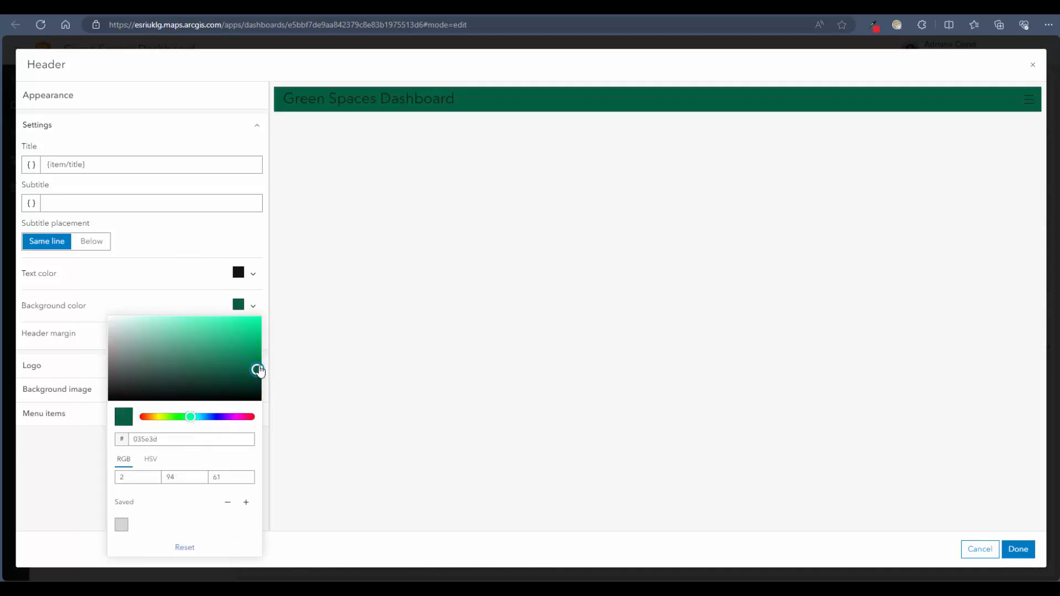
click(252, 274)
drag(109, 289, 97, 269)
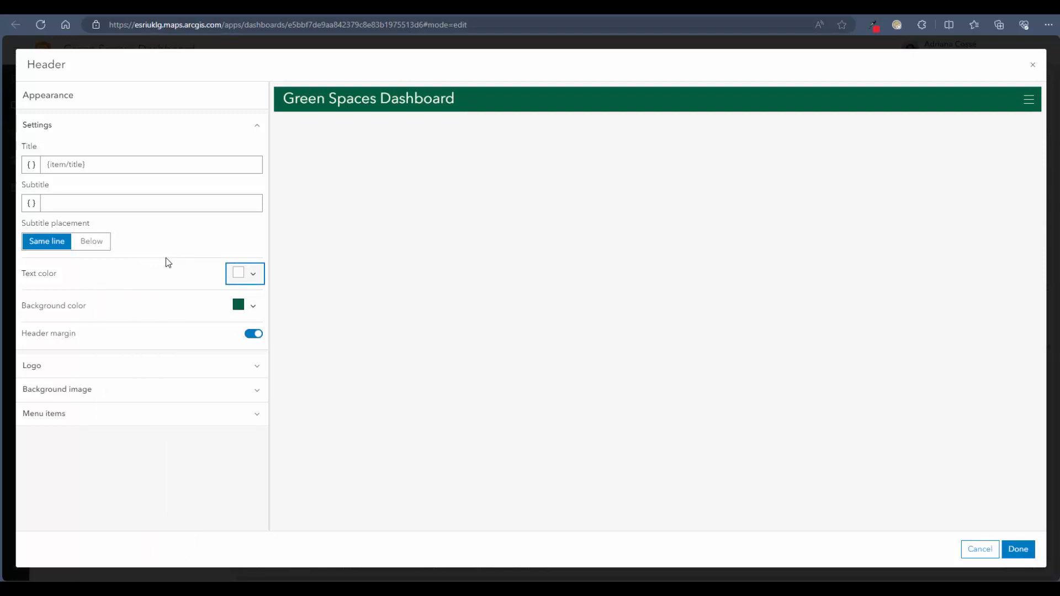
Set the header's logo type to Icon and open the icon selection.
click(249, 367)
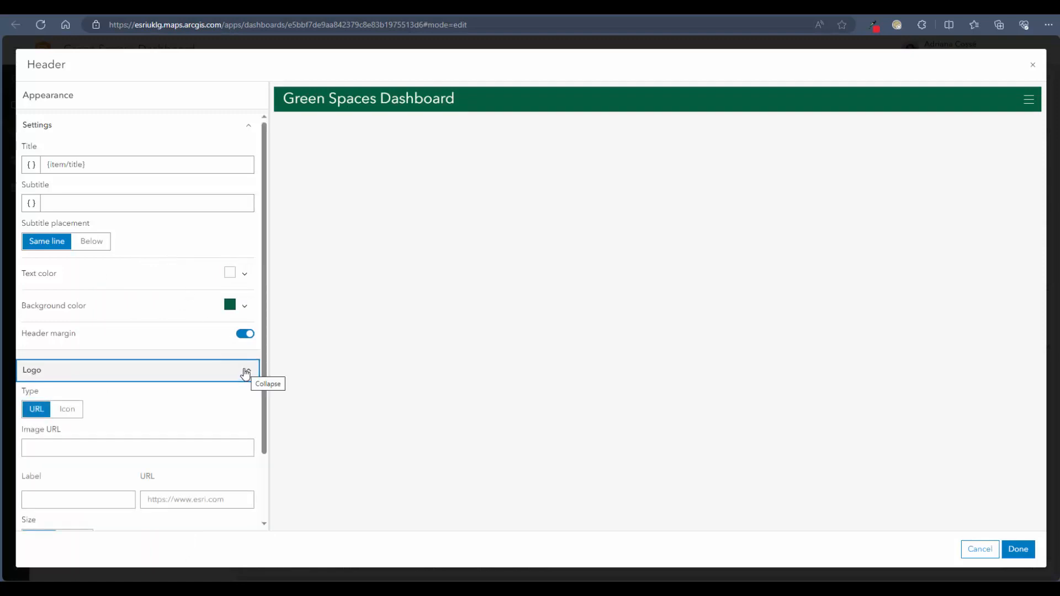
scroll(243, 372, down, 1)
scroll(171, 380, down, 1)
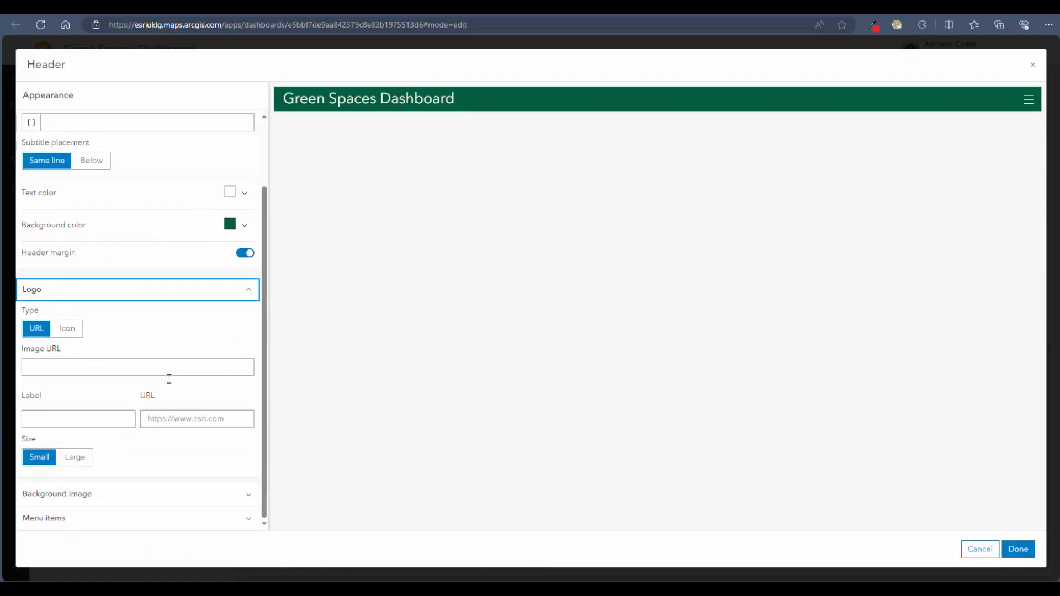
click(55, 326)
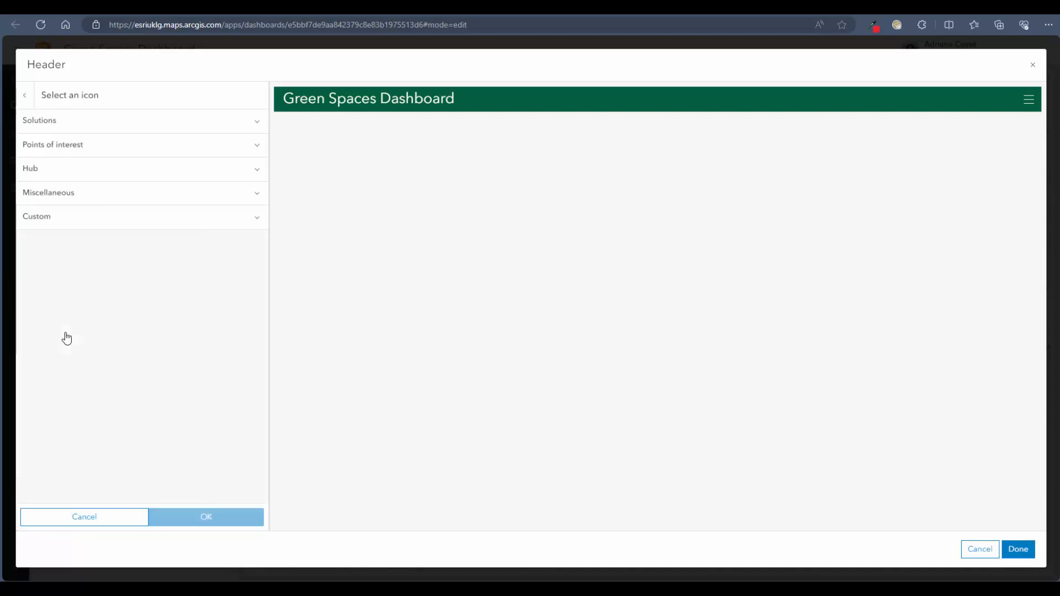
Look through the Solutions, Points of interest, Miscellaneous and Hub icon categories for a suitable header logo.
click(257, 123)
click(254, 125)
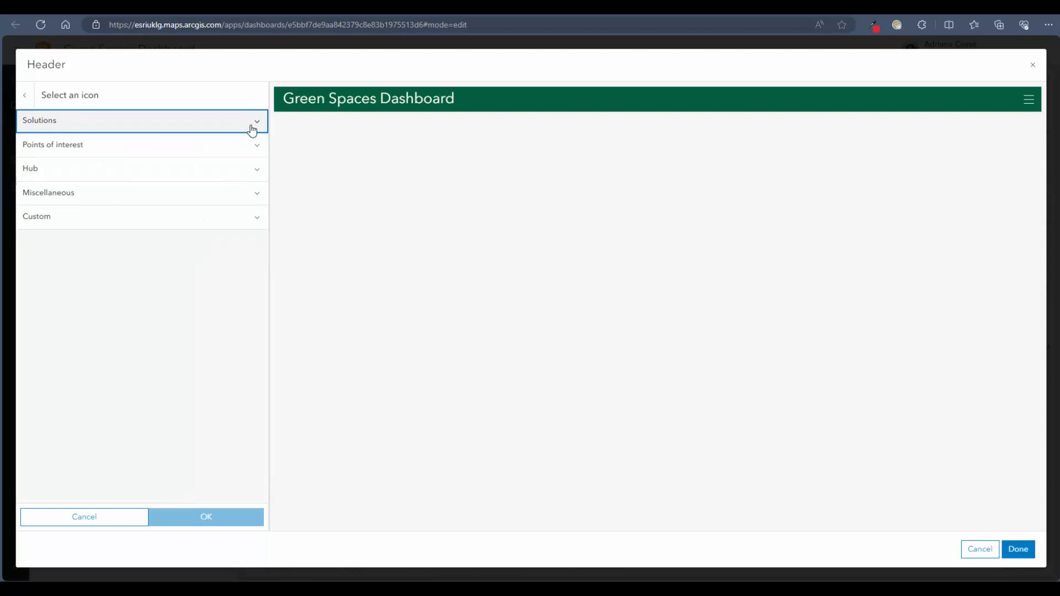
click(257, 152)
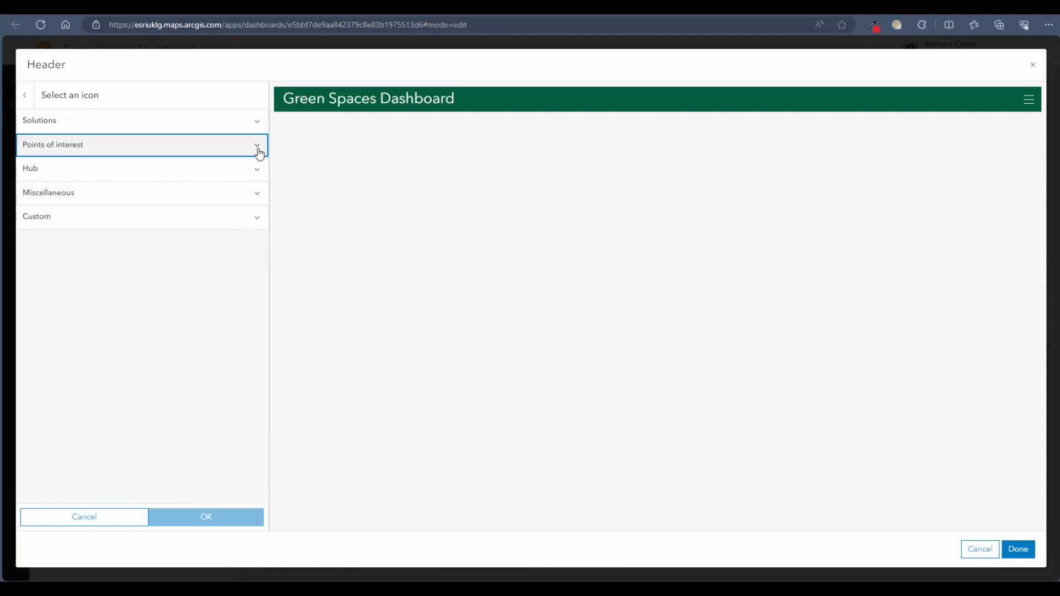
click(258, 151)
click(256, 196)
click(256, 196)
click(255, 174)
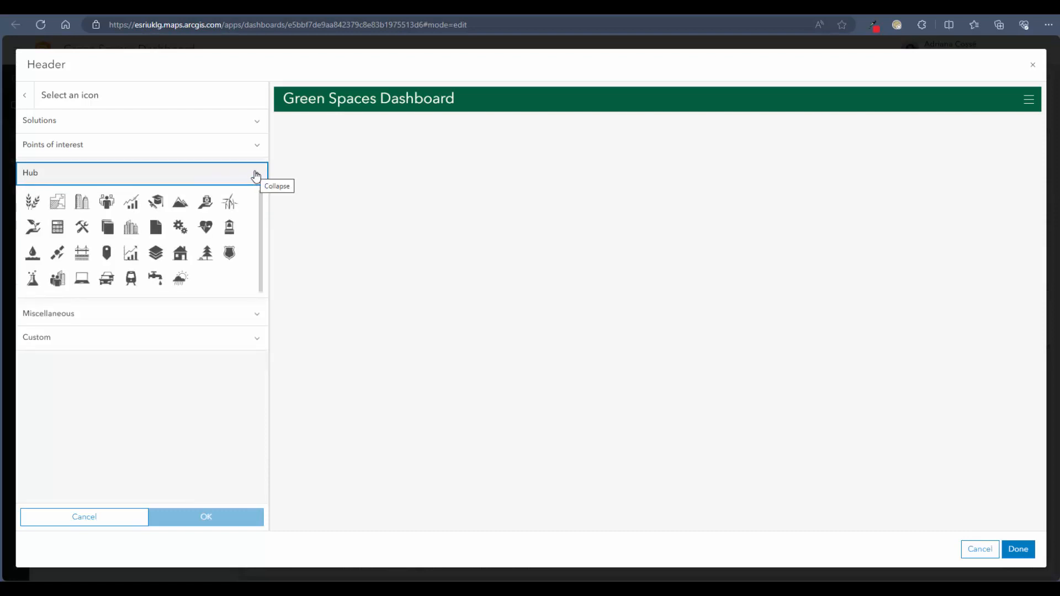
click(256, 175)
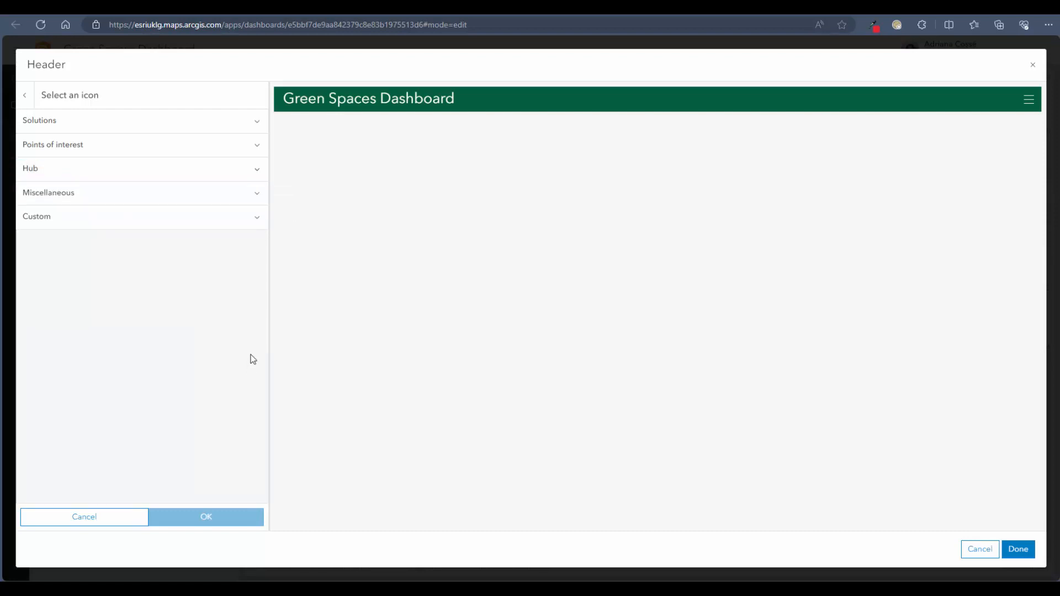
Apply the pine tree icon from the Hub category as the header's logo.
click(259, 171)
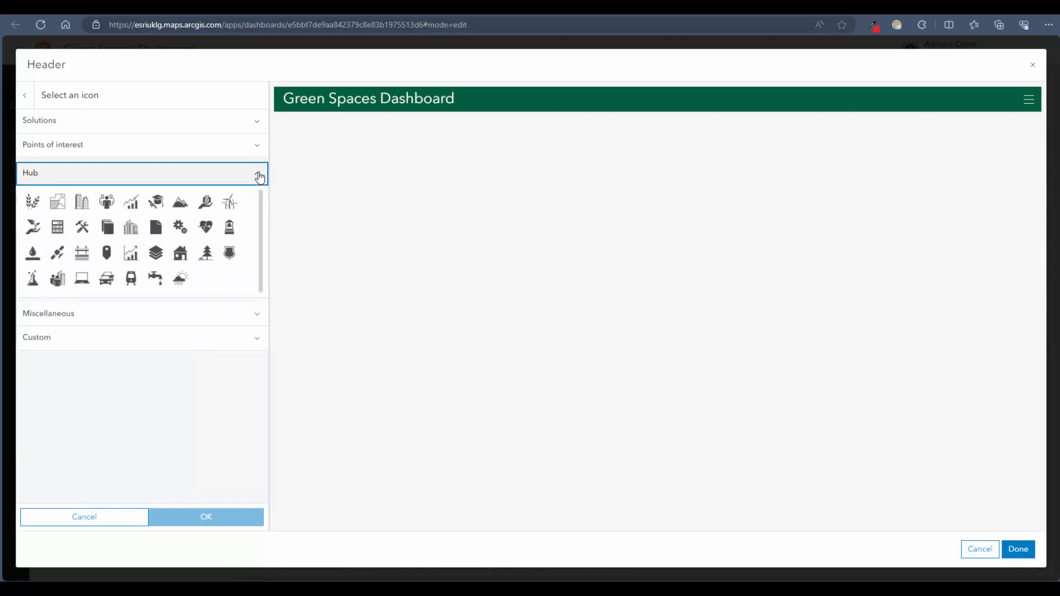
click(209, 261)
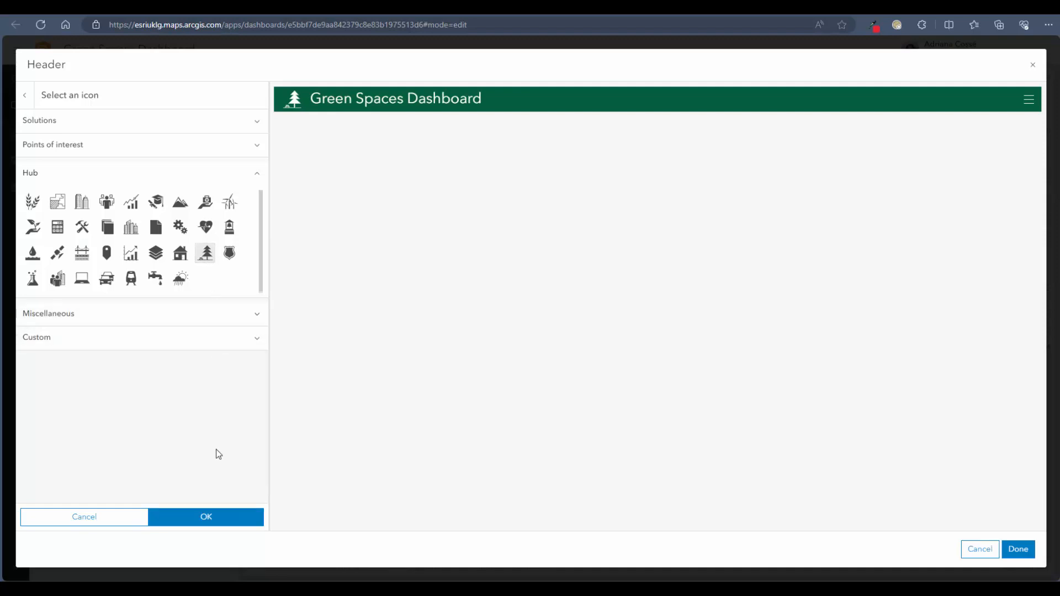
click(217, 519)
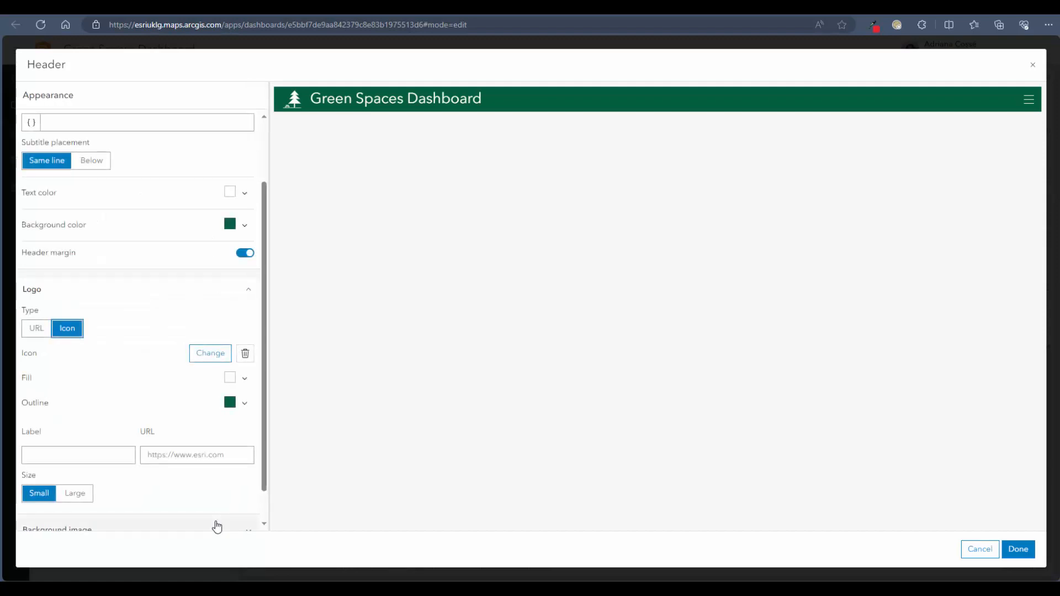
scroll(213, 504, down, 1)
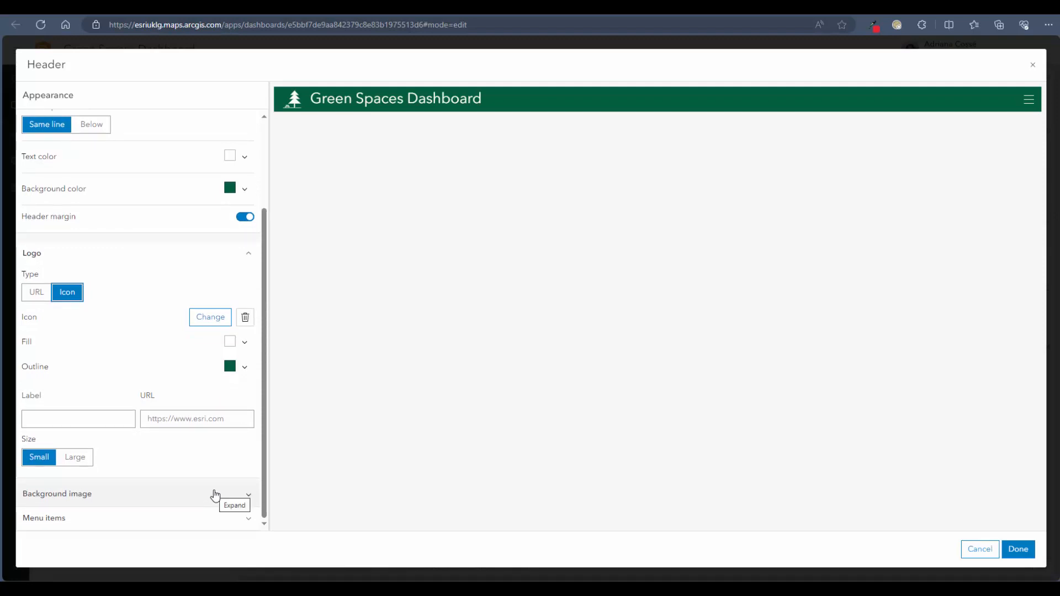
Review the header's menu item options and finish the header configuration.
click(221, 518)
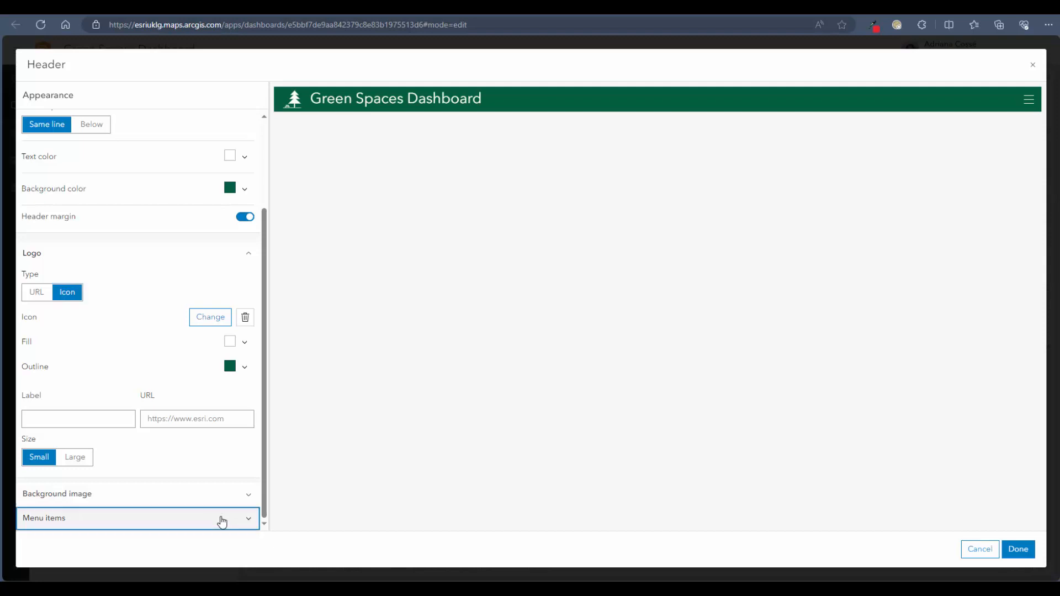
scroll(216, 475, down, 2)
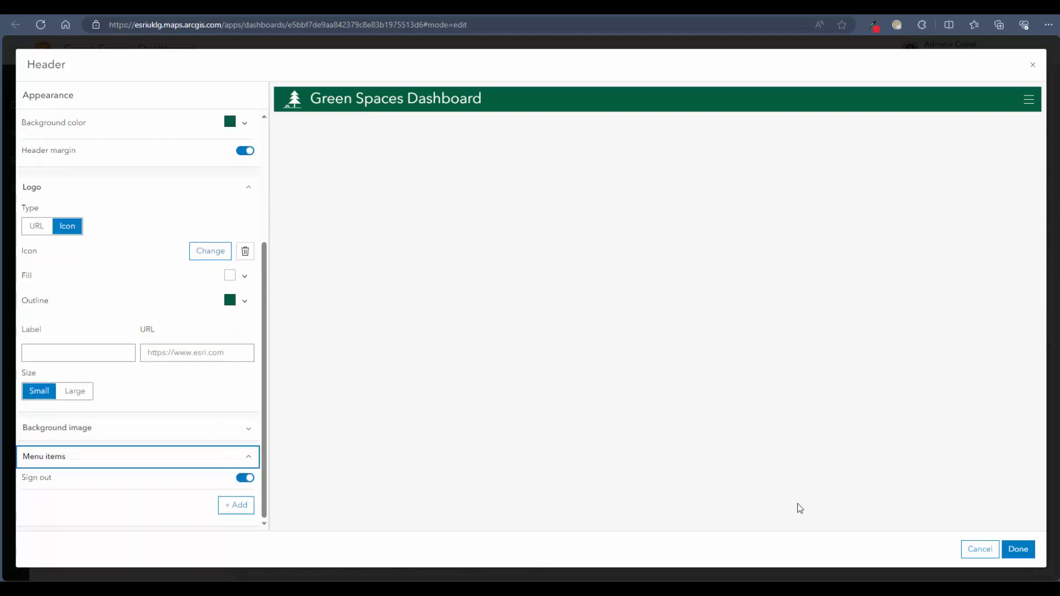
click(1019, 550)
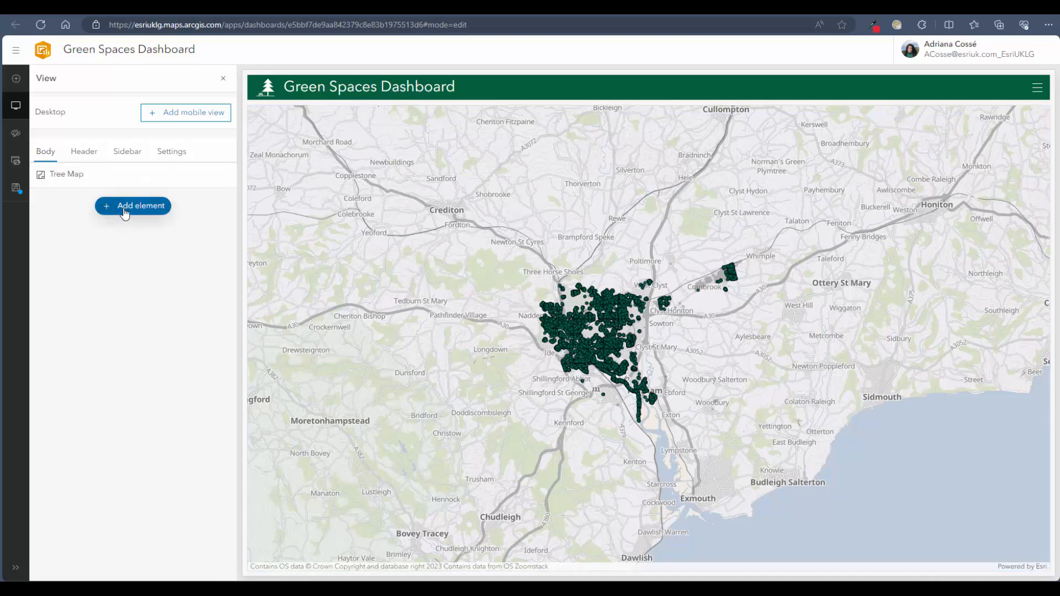
Add a category selector to the header using grouped values from the Tree points in ownership layer.
click(86, 152)
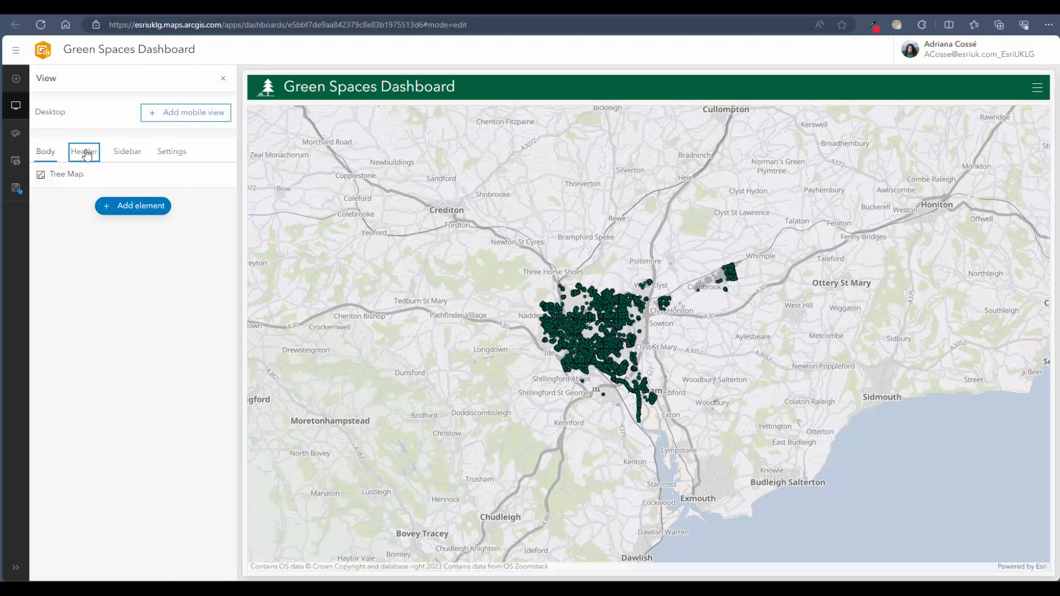
click(150, 207)
click(150, 208)
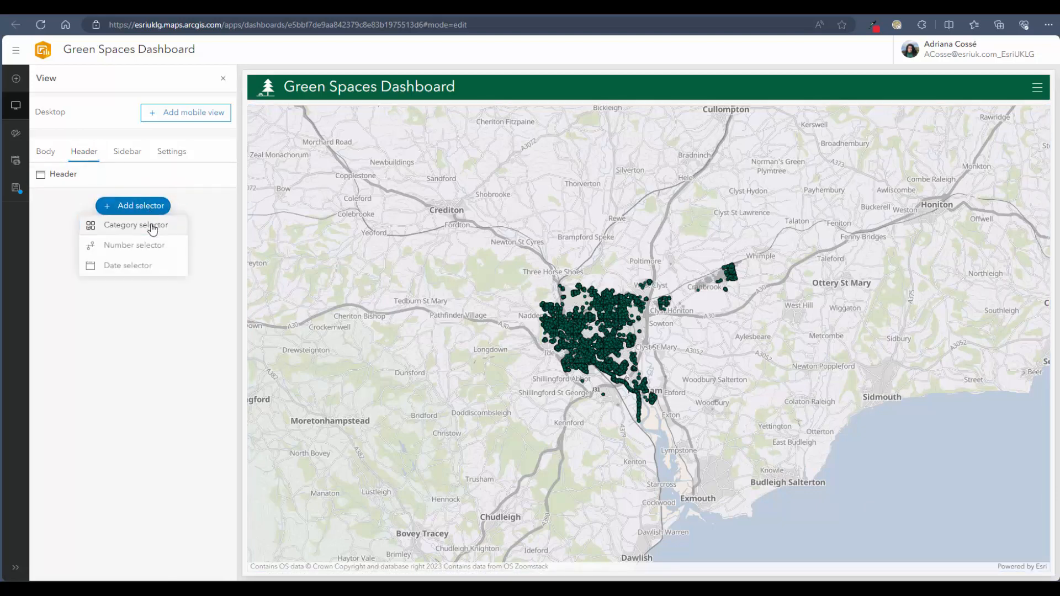
click(152, 229)
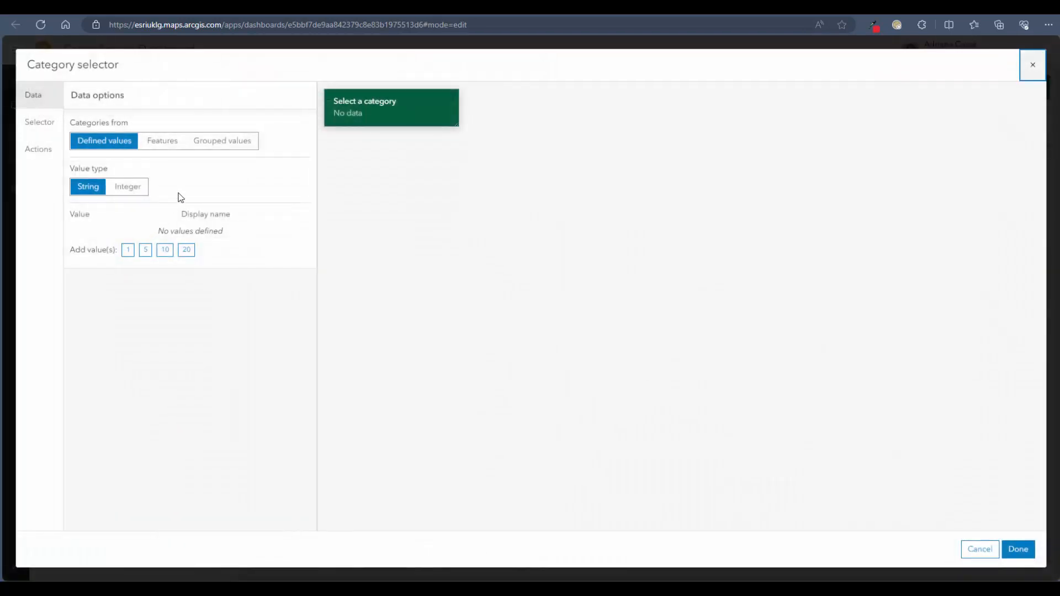
click(231, 147)
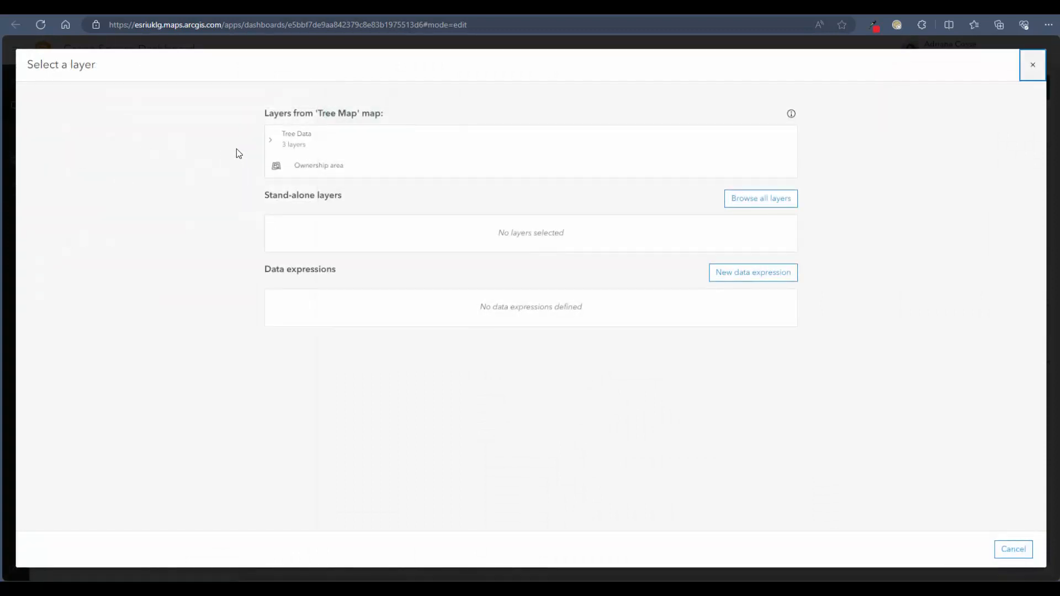
click(270, 141)
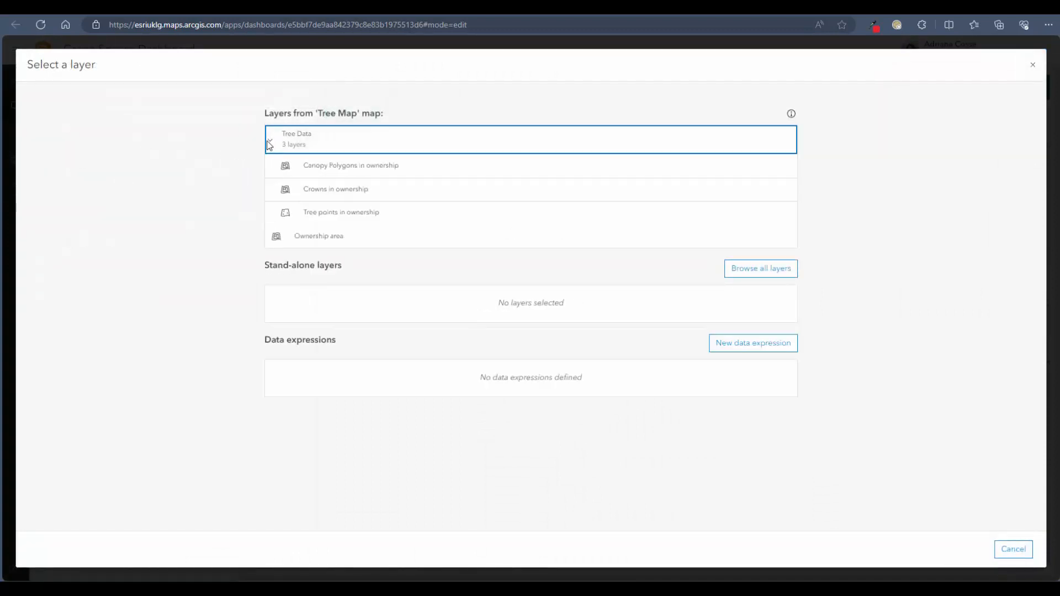
click(410, 215)
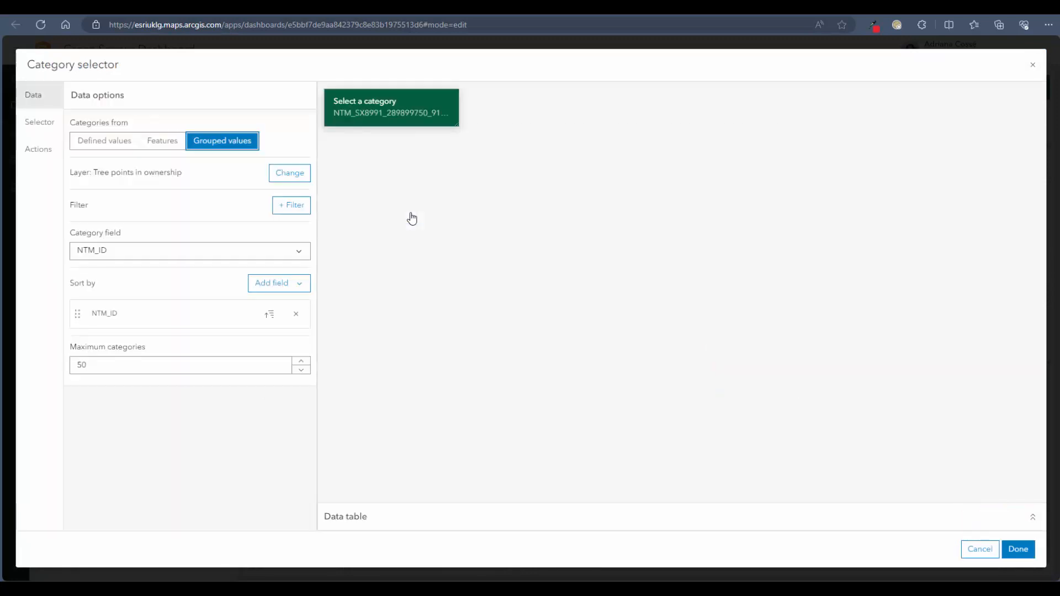
Set the selector's category field to Species and check its sort order options.
click(118, 252)
scroll(161, 387, down, 5)
scroll(162, 411, down, 4)
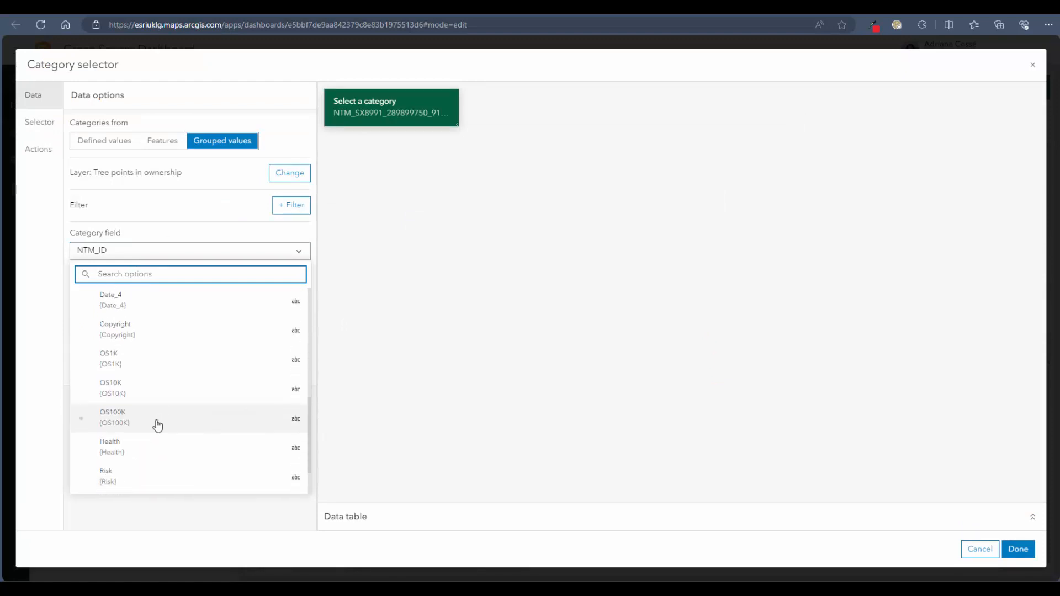
click(137, 480)
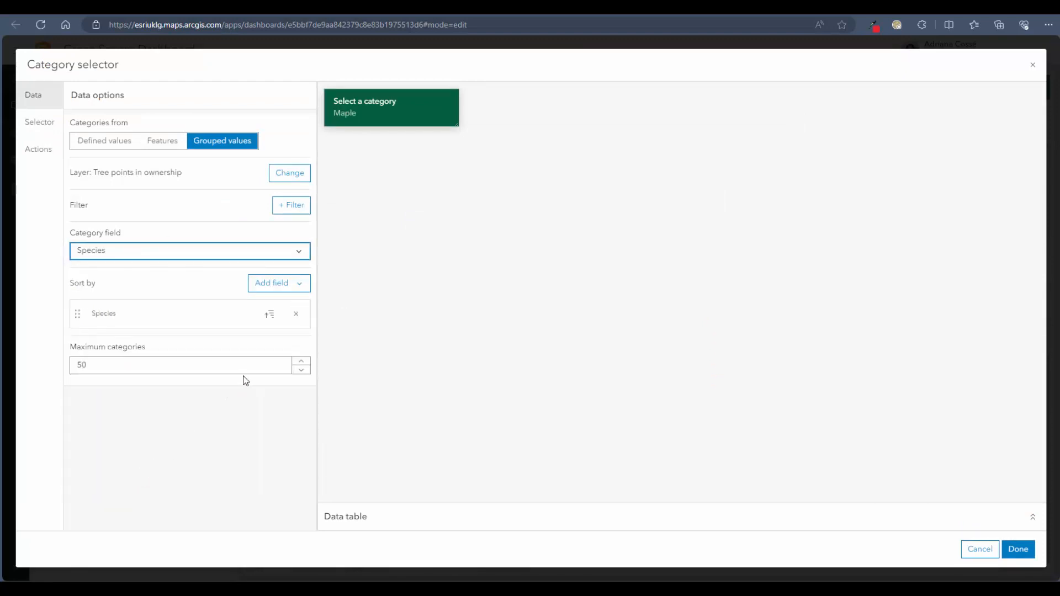
click(274, 315)
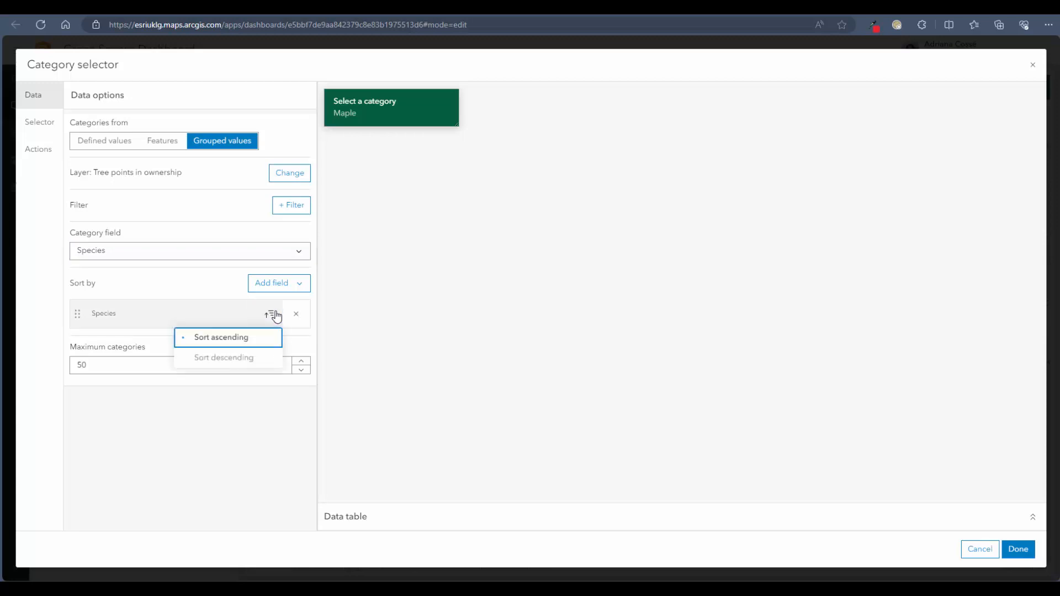
click(274, 307)
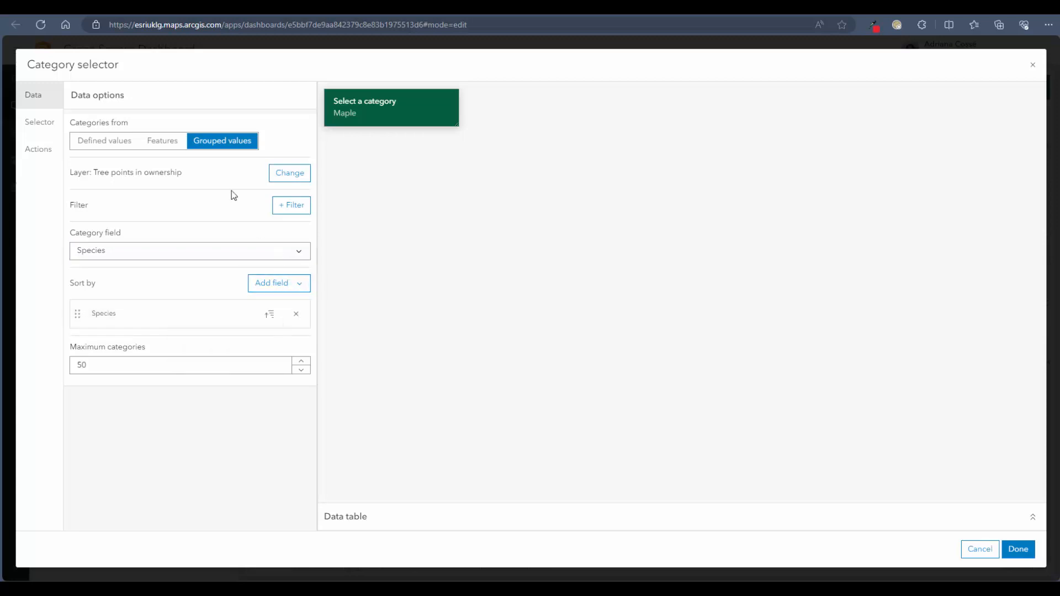
Label the category selector "Tree Species".
click(50, 119)
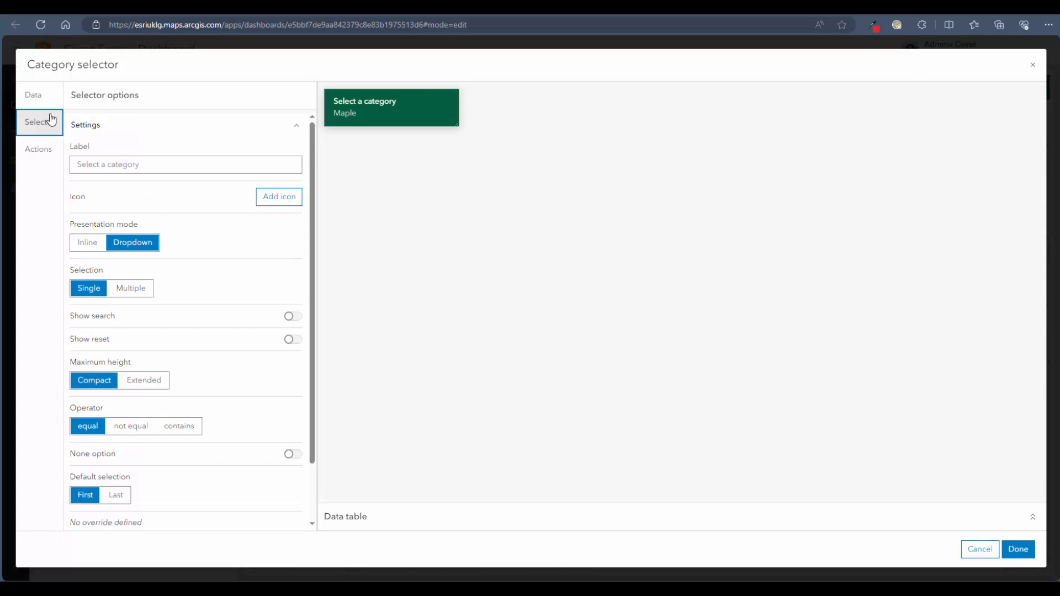
click(156, 167)
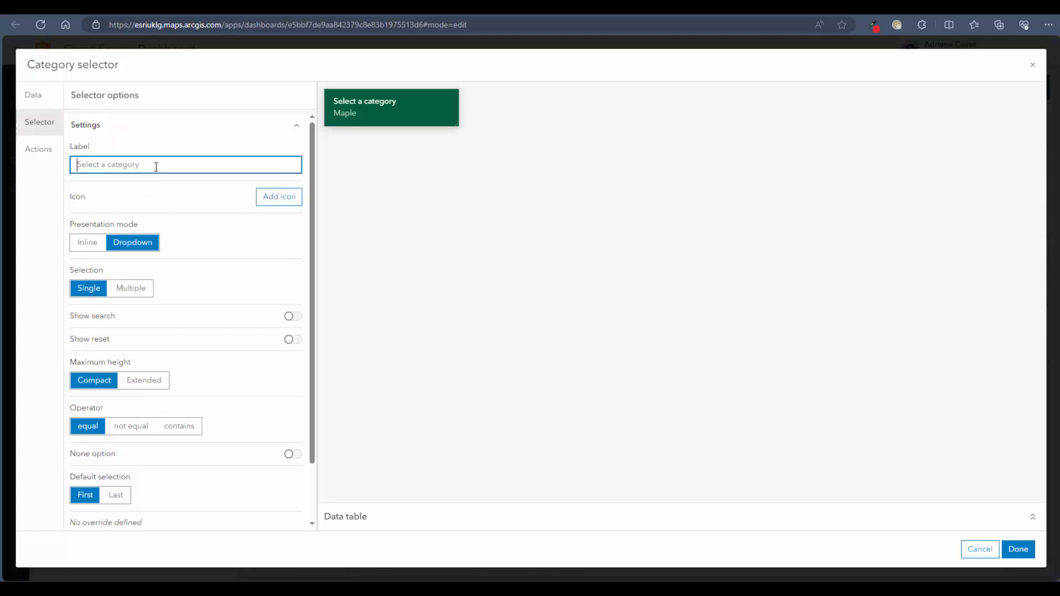
text(Select)
key(BackSpace)
key(BackSpace)
key(BackSpace)
key(BackSpace)
key(BackSpace)
key(BackSpace)
text(Tree Species)
Add the pine tree icon from the Solutions category to the Tree Species selector.
click(262, 197)
click(302, 122)
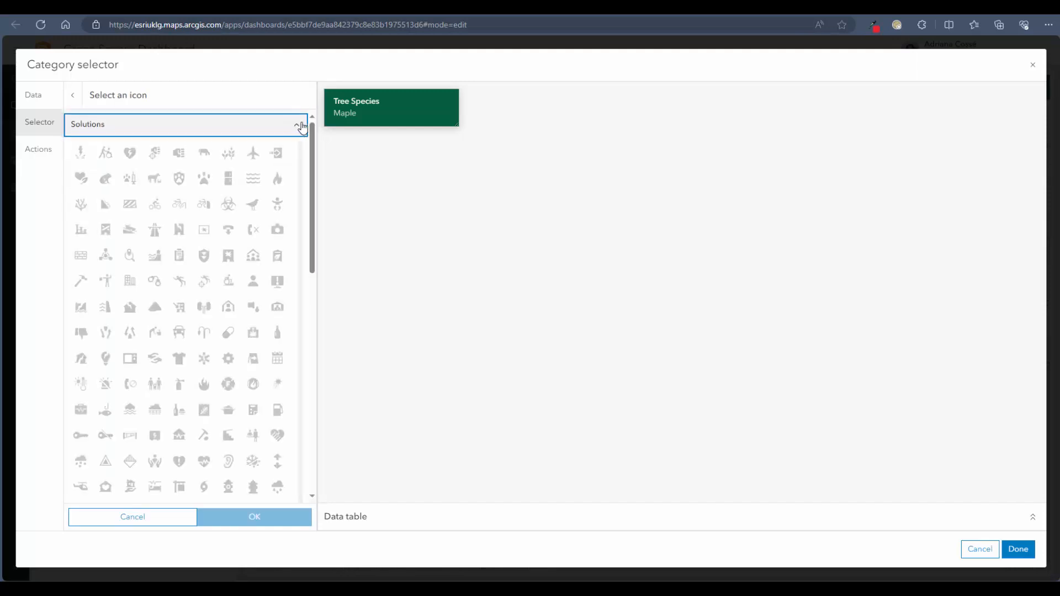
drag(311, 124, 313, 276)
click(253, 331)
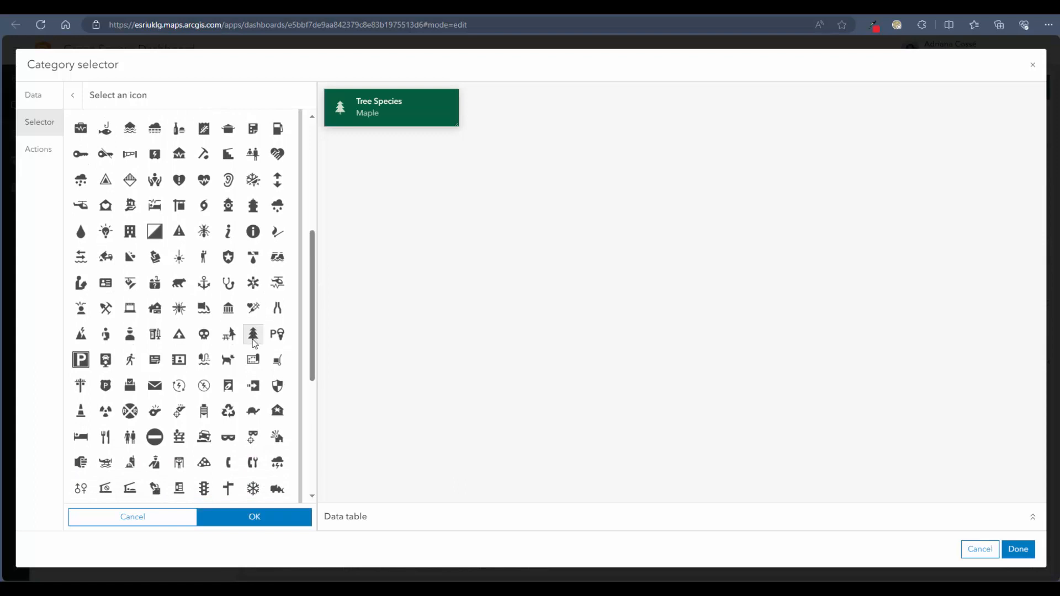
click(271, 521)
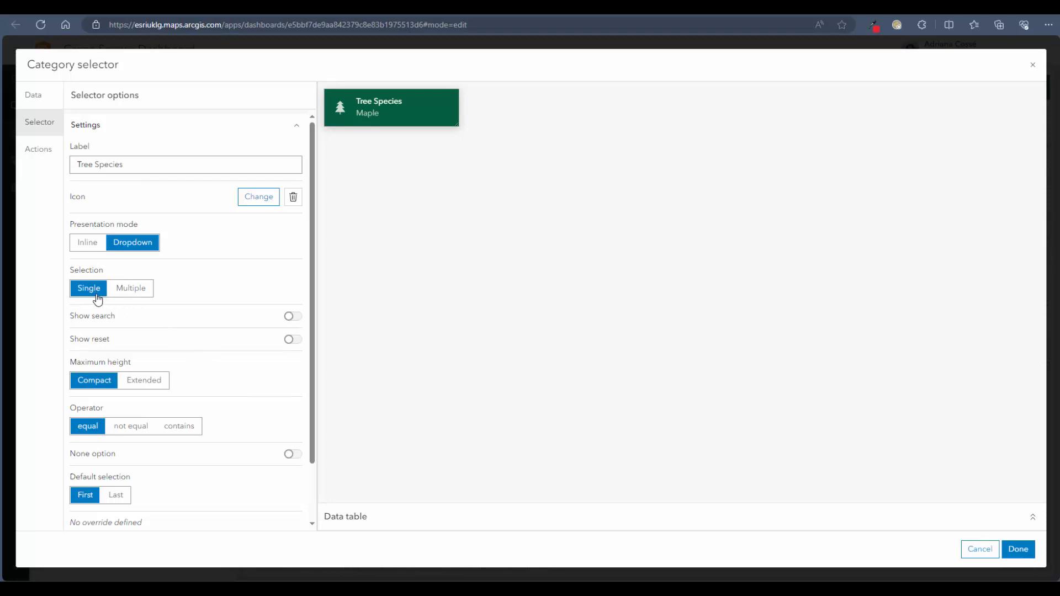
Allow multiple selection, show the species inline with maximum width None, and widen the selector preview to fit all options.
click(138, 289)
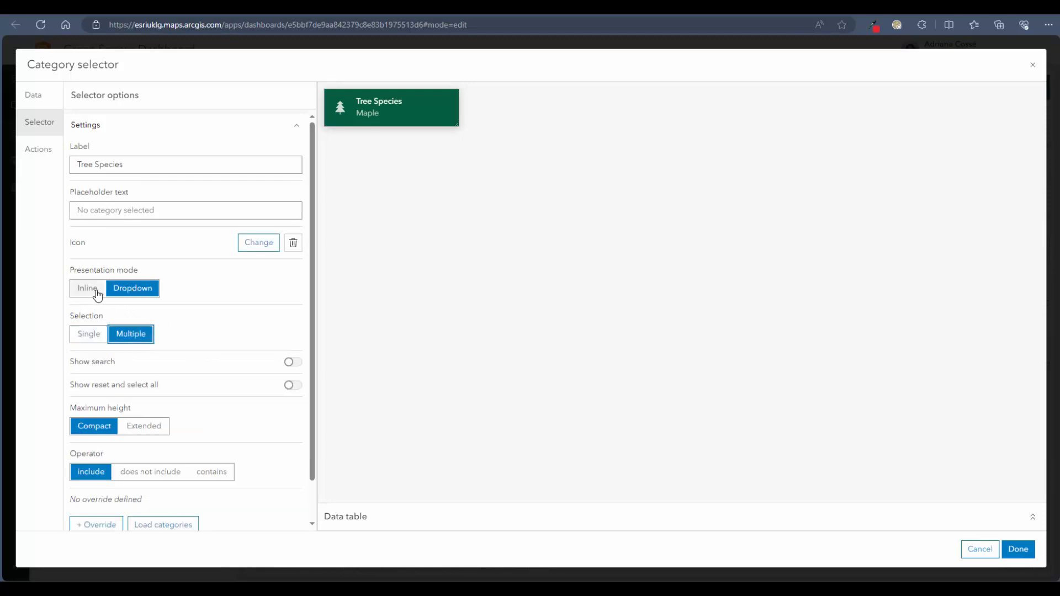
click(370, 114)
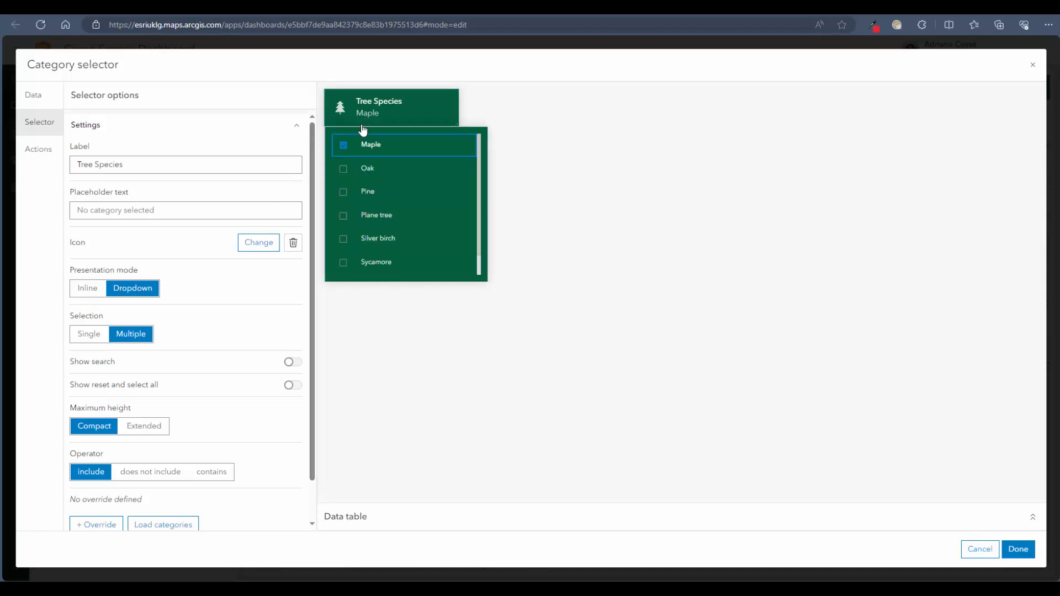
click(98, 289)
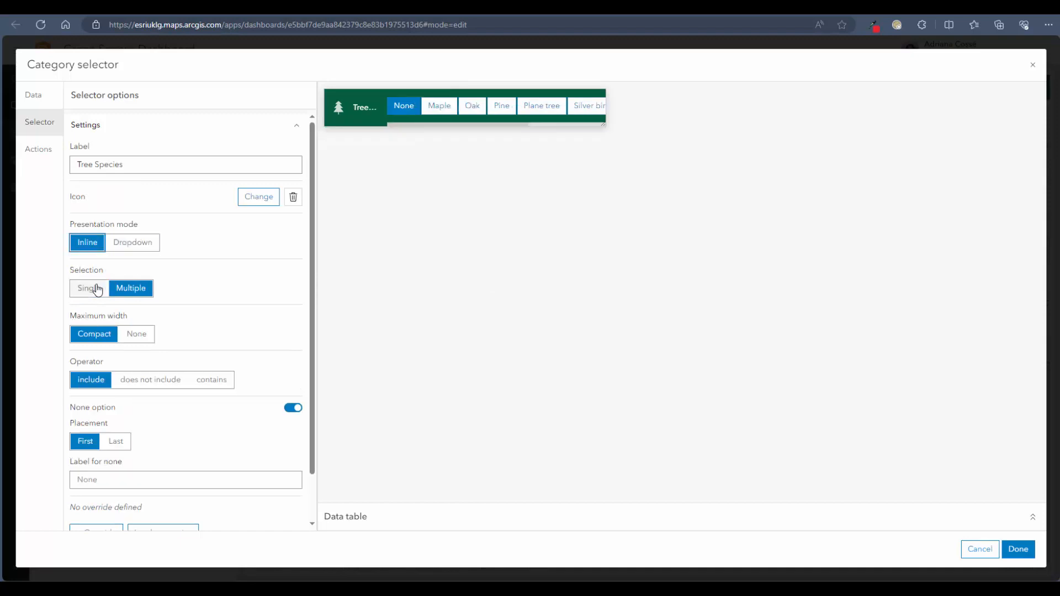
click(135, 334)
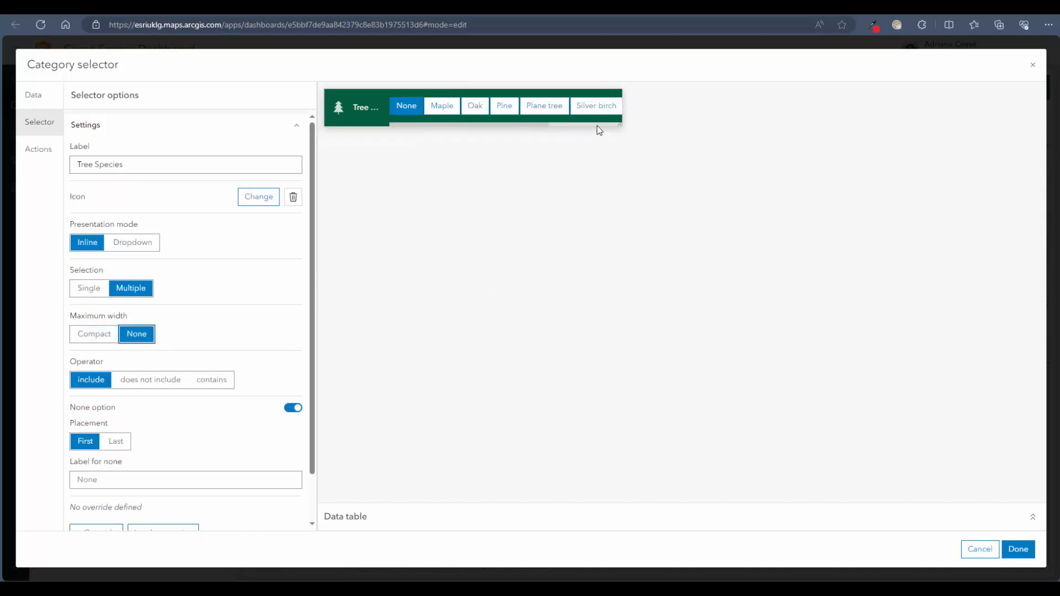
drag(621, 128, 821, 132)
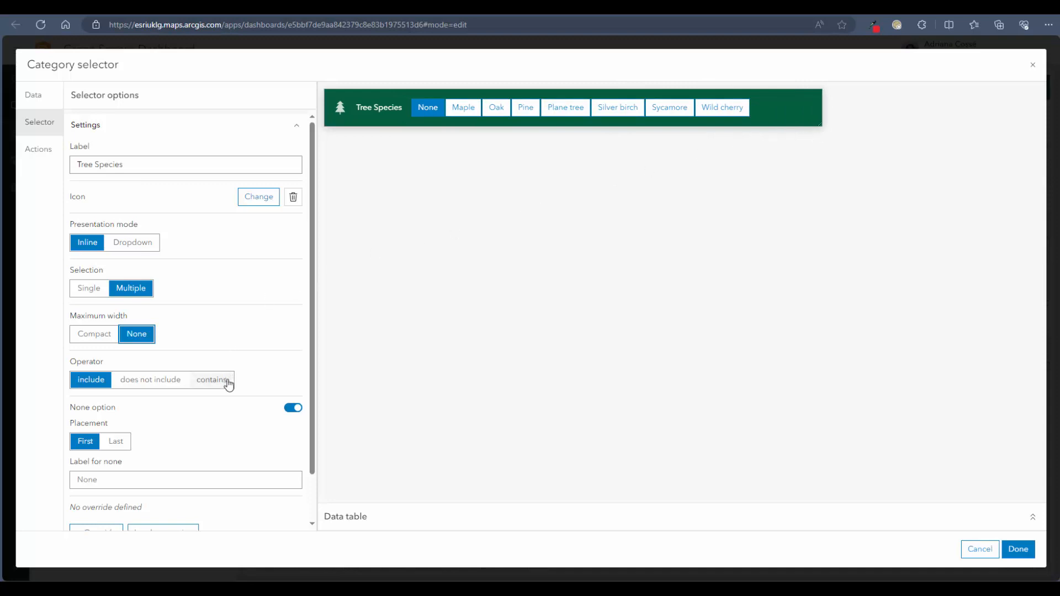
scroll(230, 404, down, 1)
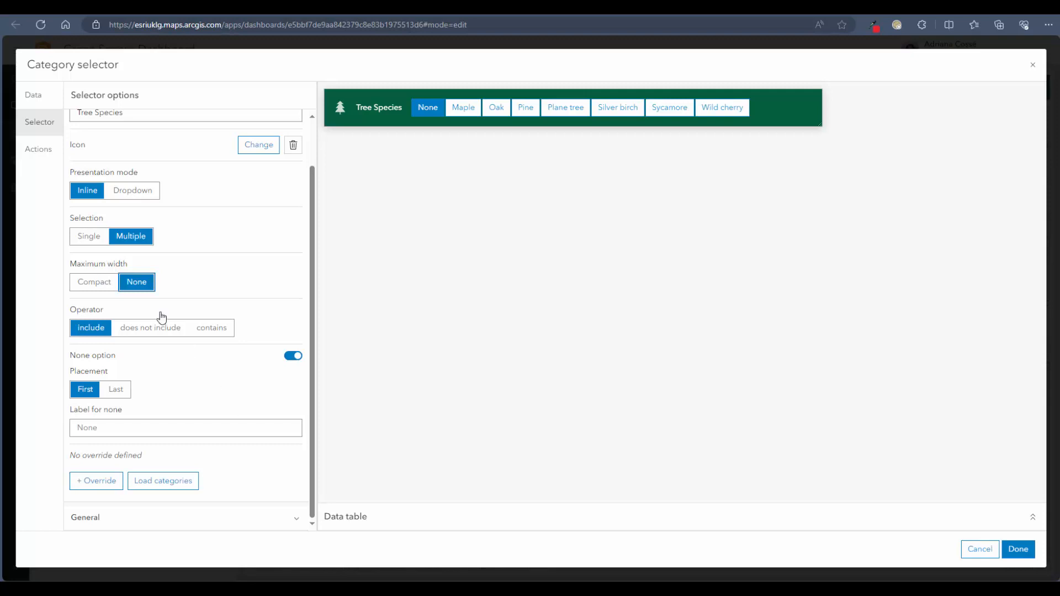
Make selection changes filter Tree points in ownership and zoom the Tree Map, and finish the selector.
click(36, 157)
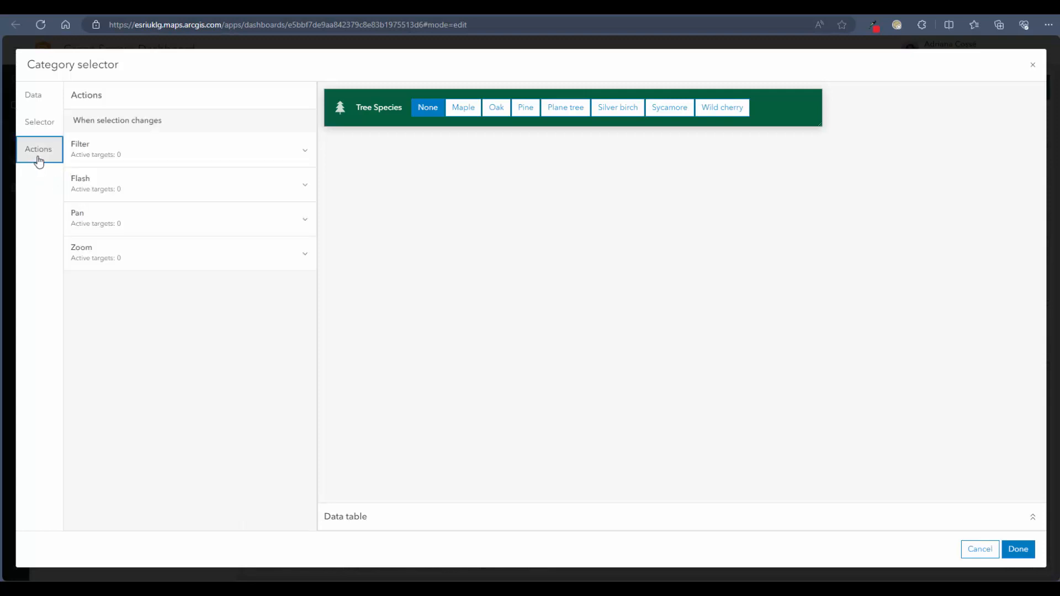
click(202, 158)
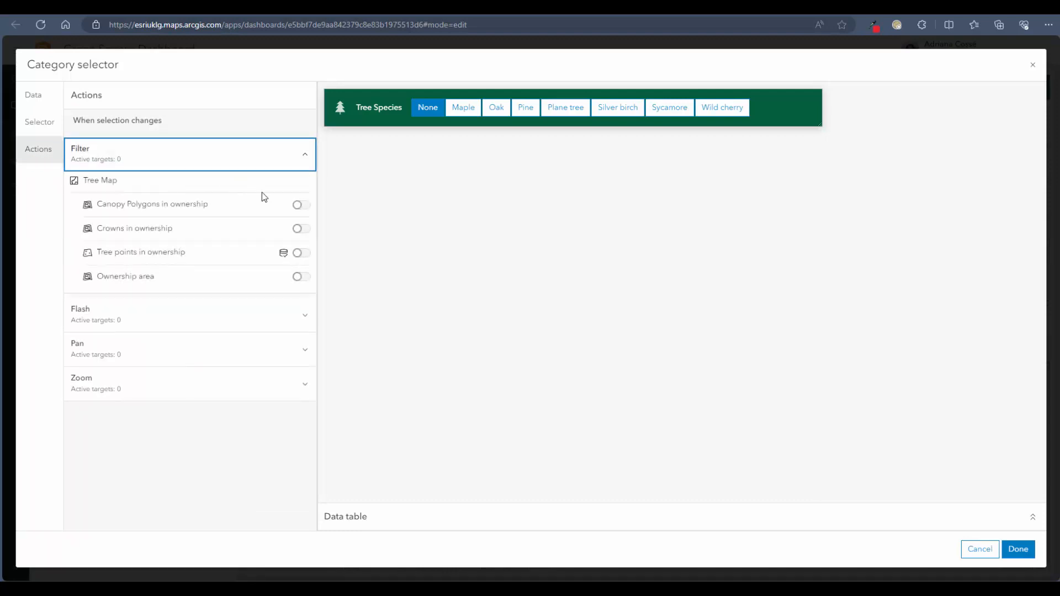
click(299, 256)
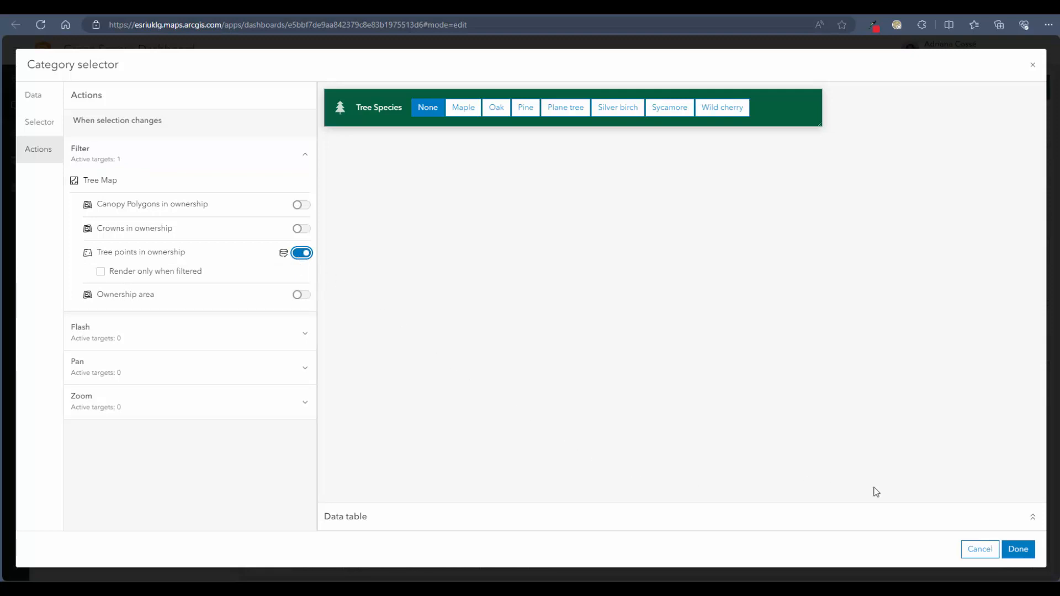
click(160, 405)
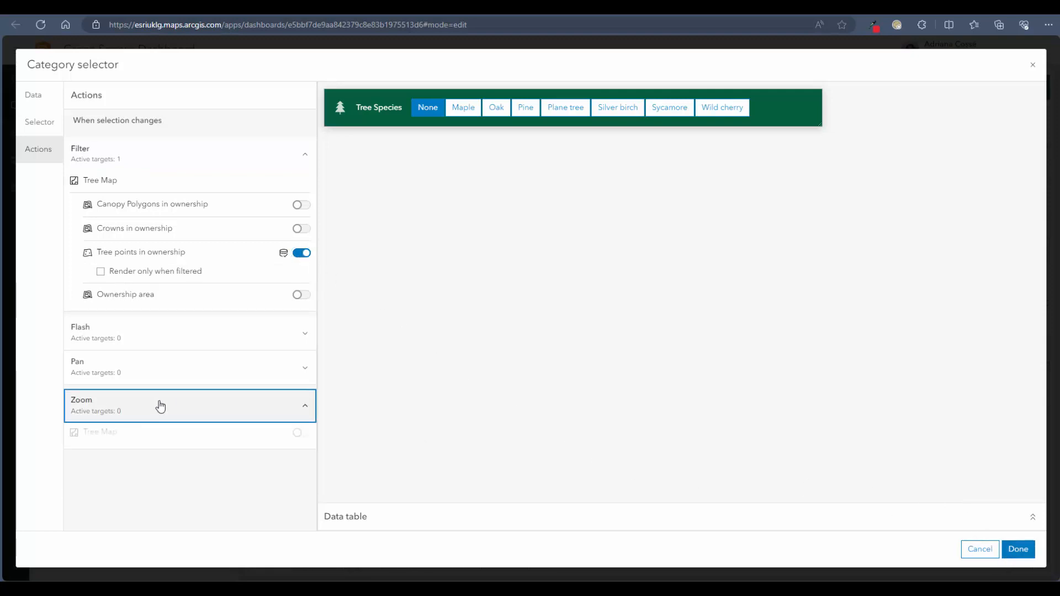
click(301, 435)
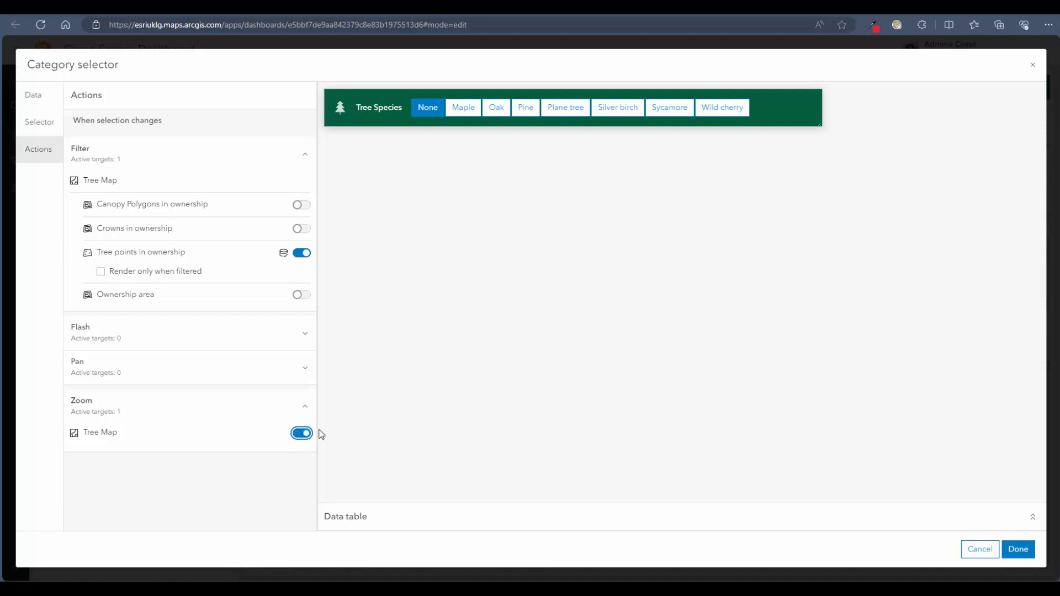
click(1014, 550)
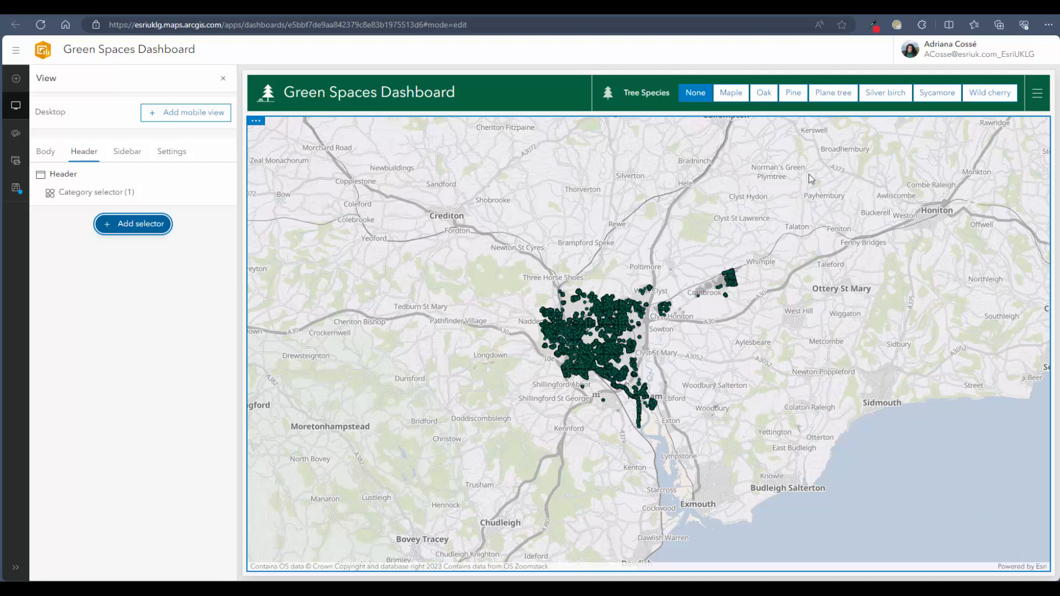
Test the Tree Species selector on the map with Oak, Silver birch, Maple and Sycamore.
click(764, 95)
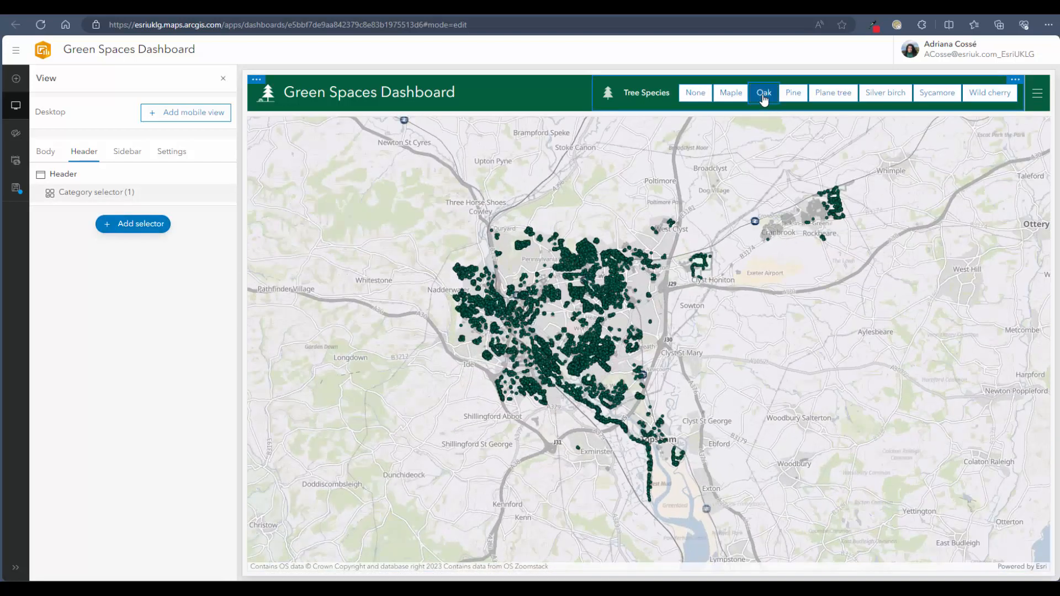
click(899, 101)
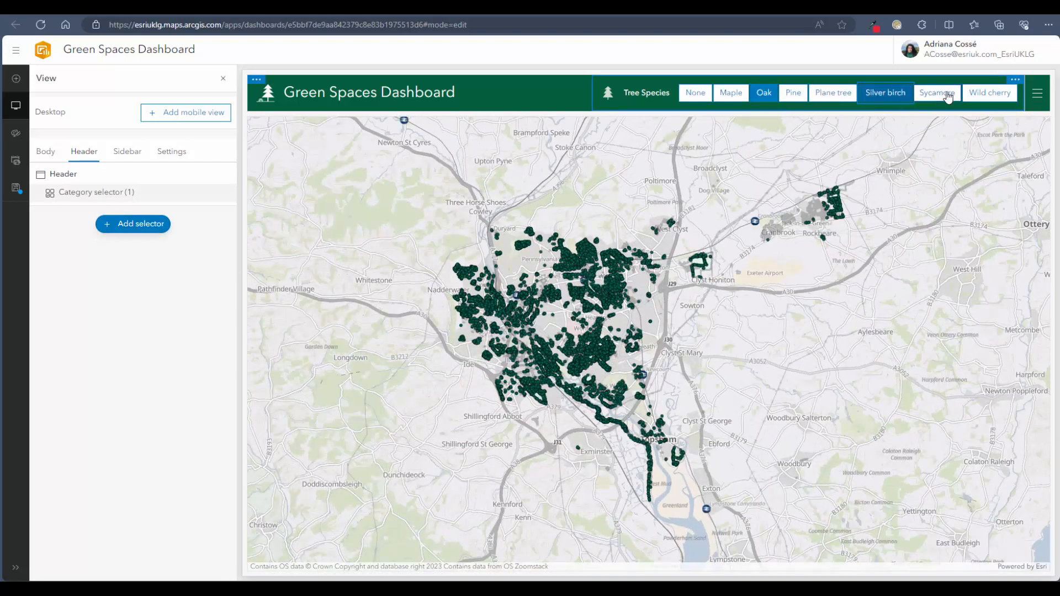
click(873, 100)
click(723, 101)
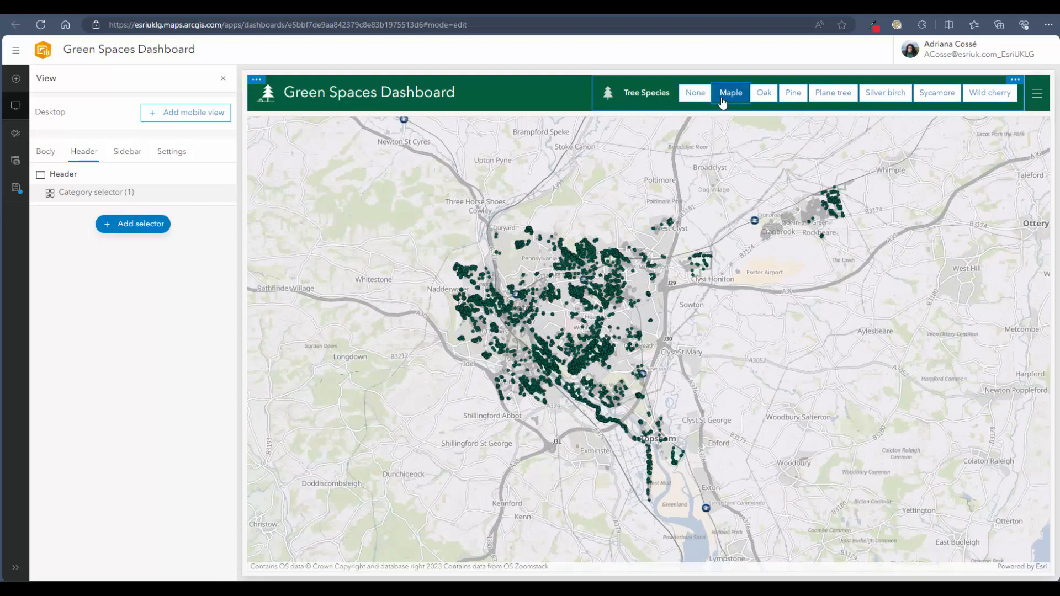
click(723, 102)
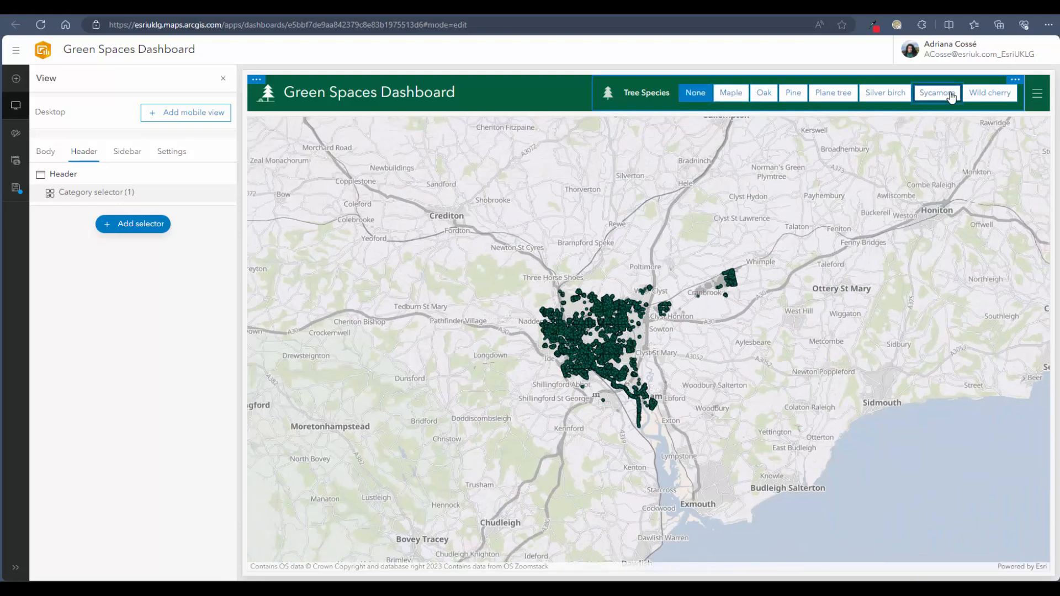
click(949, 95)
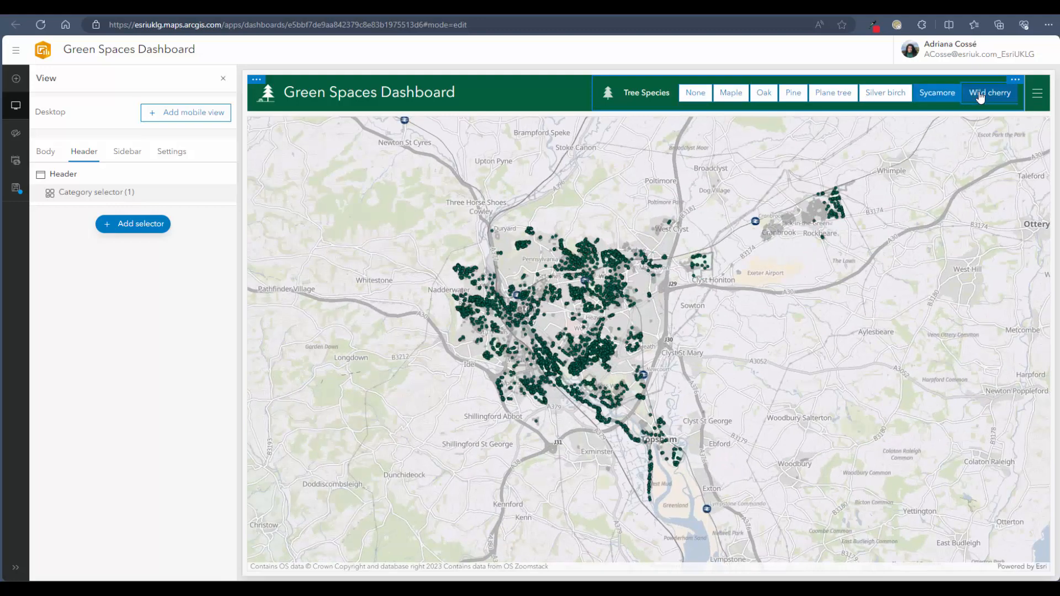
Test the Tree Species selector with Wild cherry and reset it to None.
click(965, 95)
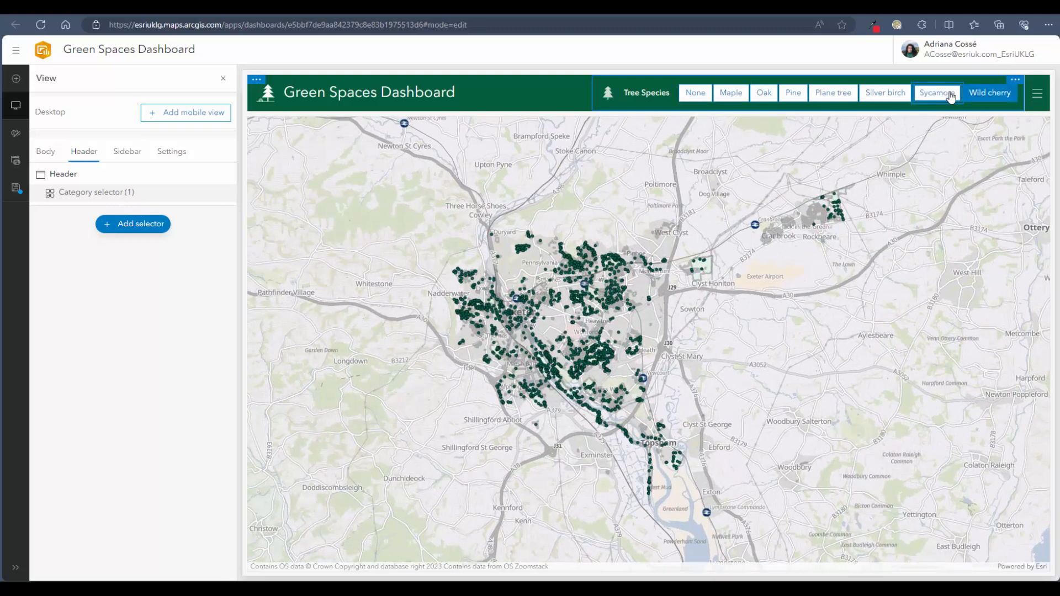
click(975, 98)
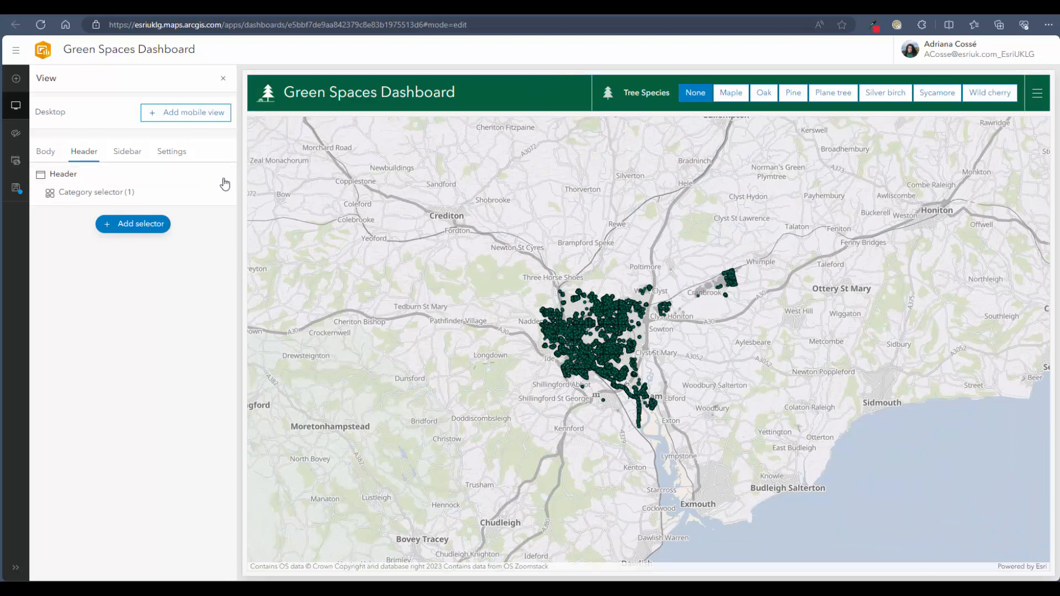
Rename the header's category selector to "Species selector".
click(228, 195)
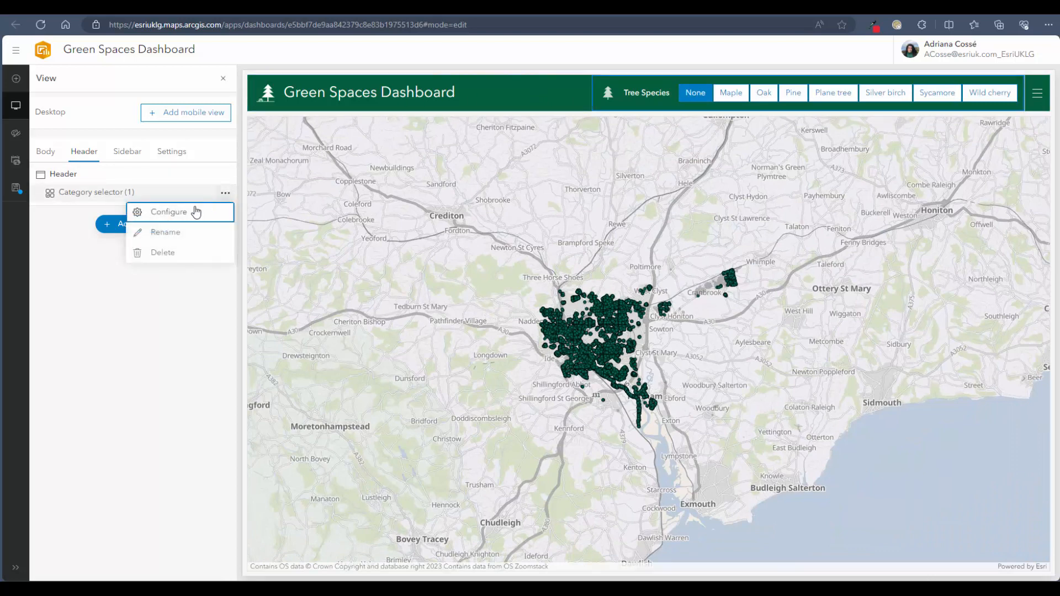
click(179, 234)
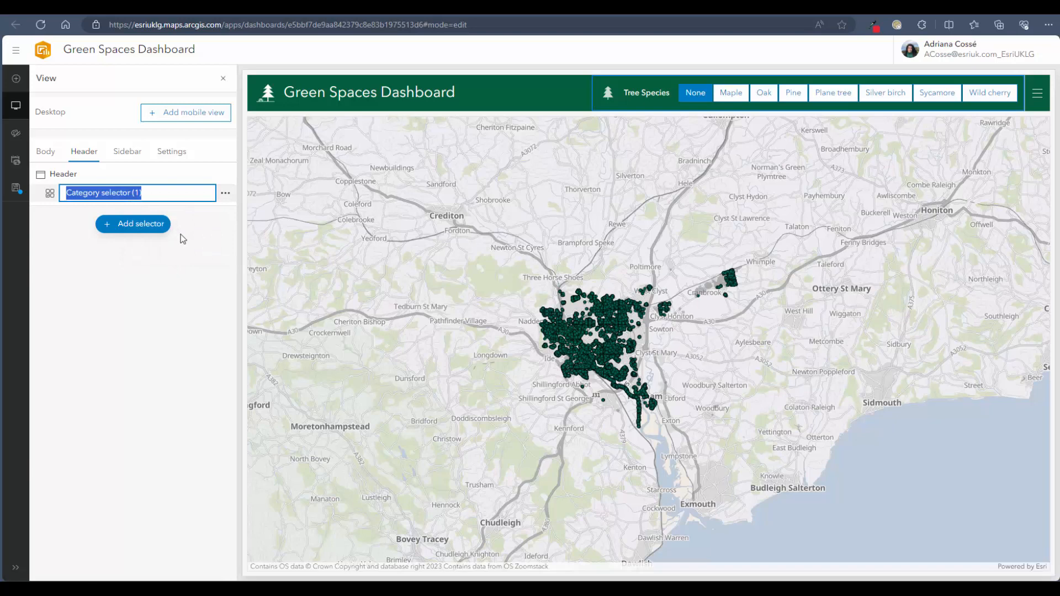
key(BackSpace)
text(Species)
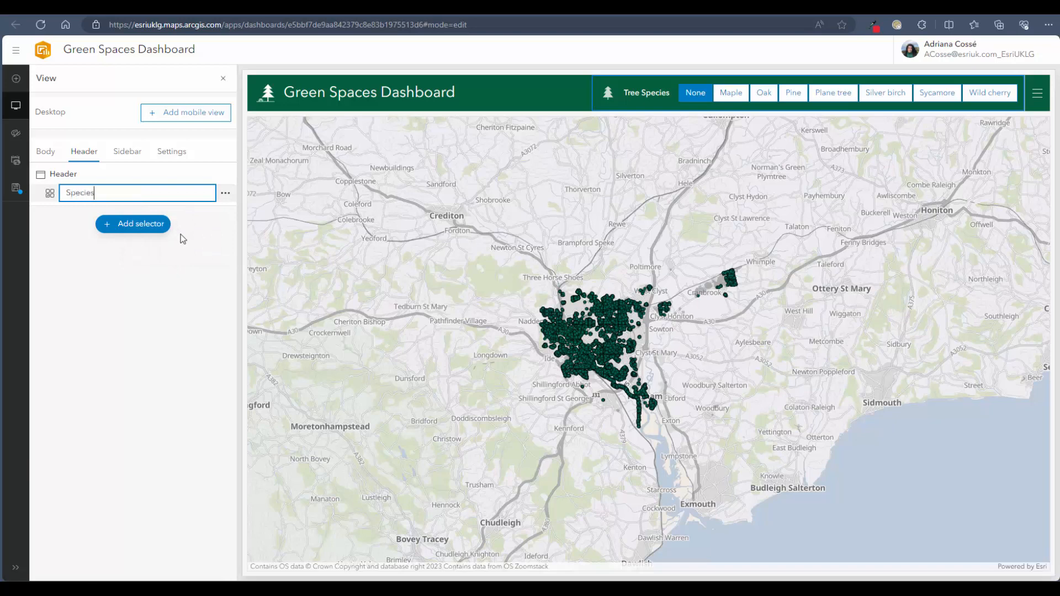
text( selector)
key(Return)
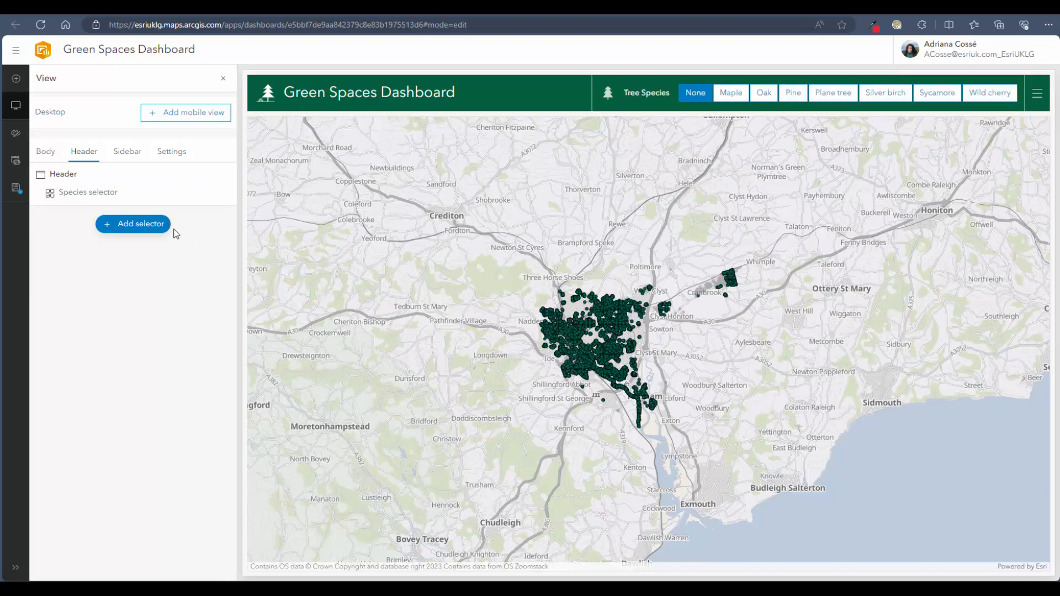
Add an indicator element to the dashboard body, based on the Tree points in ownership layer from Tree Data.
click(55, 154)
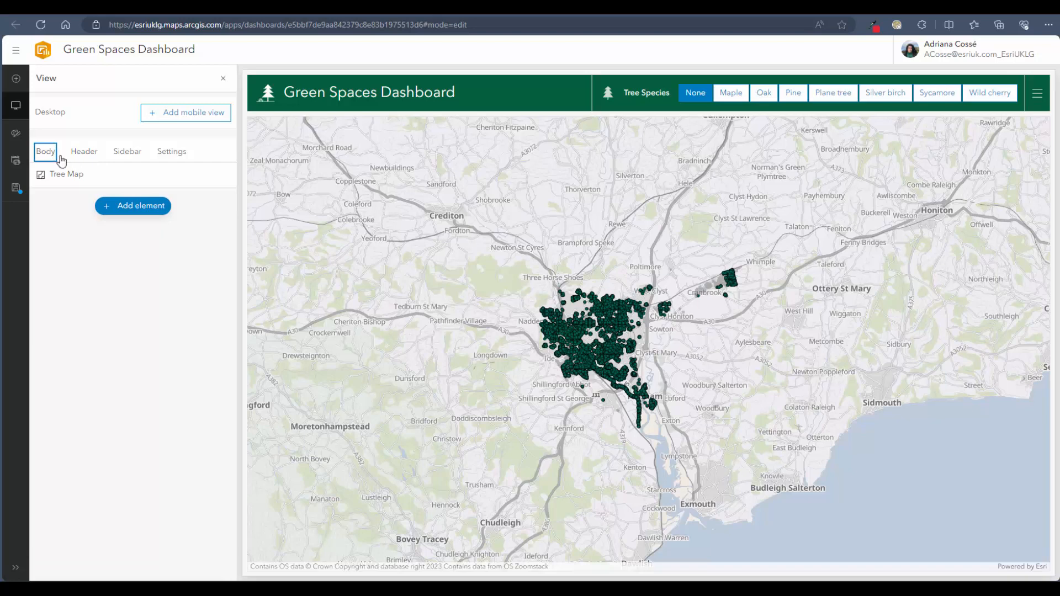
click(113, 211)
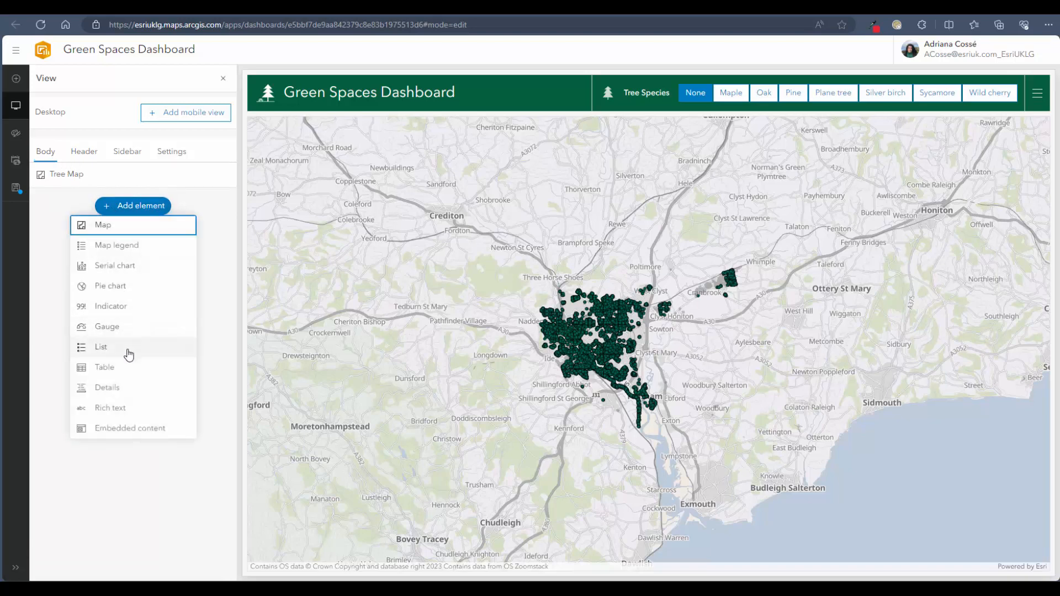
click(128, 310)
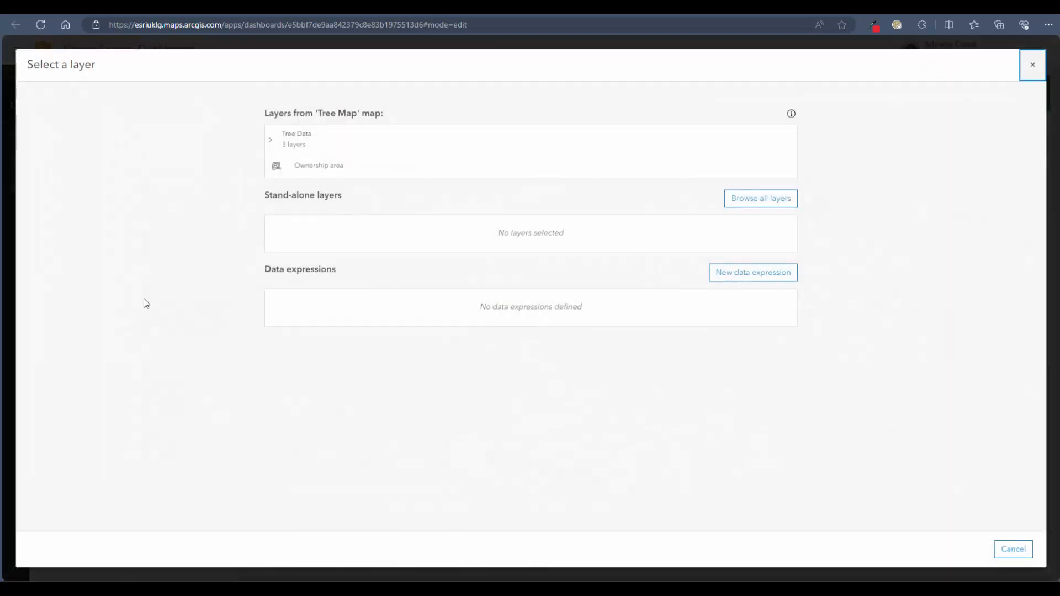
click(272, 144)
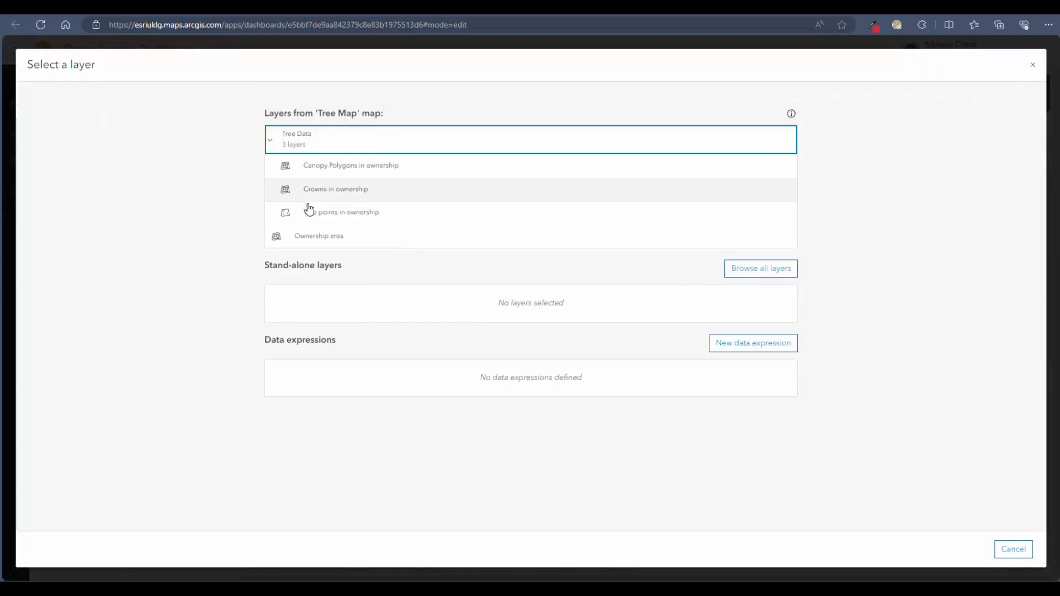
click(309, 212)
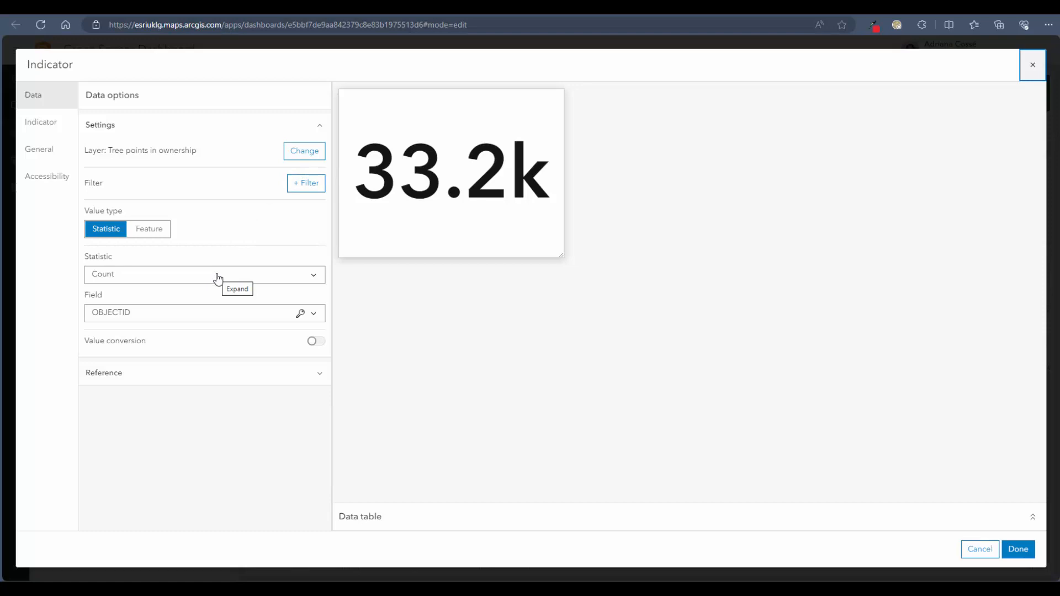
Set the indicator's top text to "Total Trees".
click(53, 127)
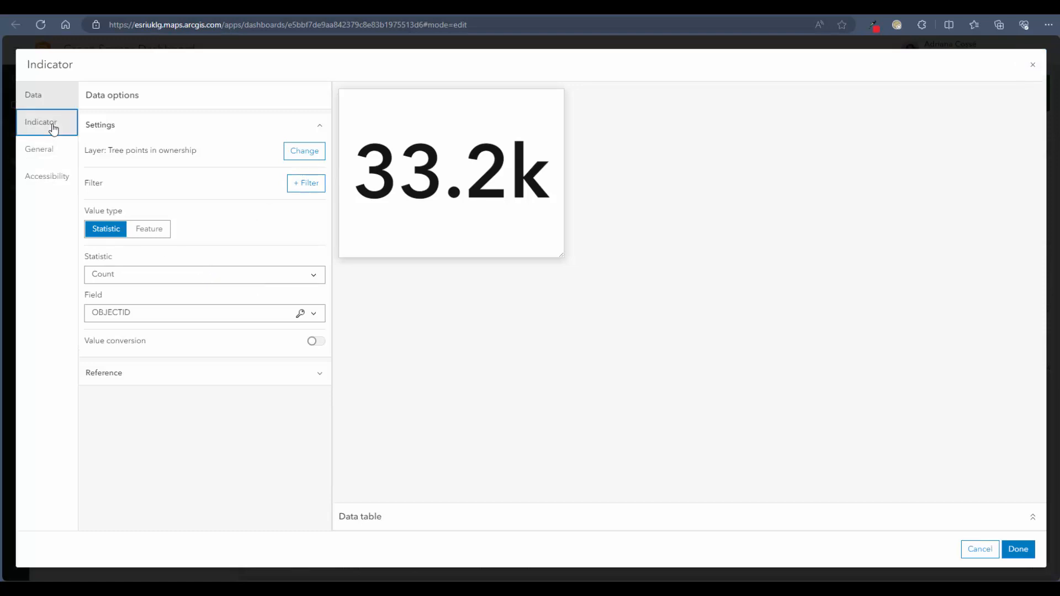
click(195, 195)
text(Total Tree)
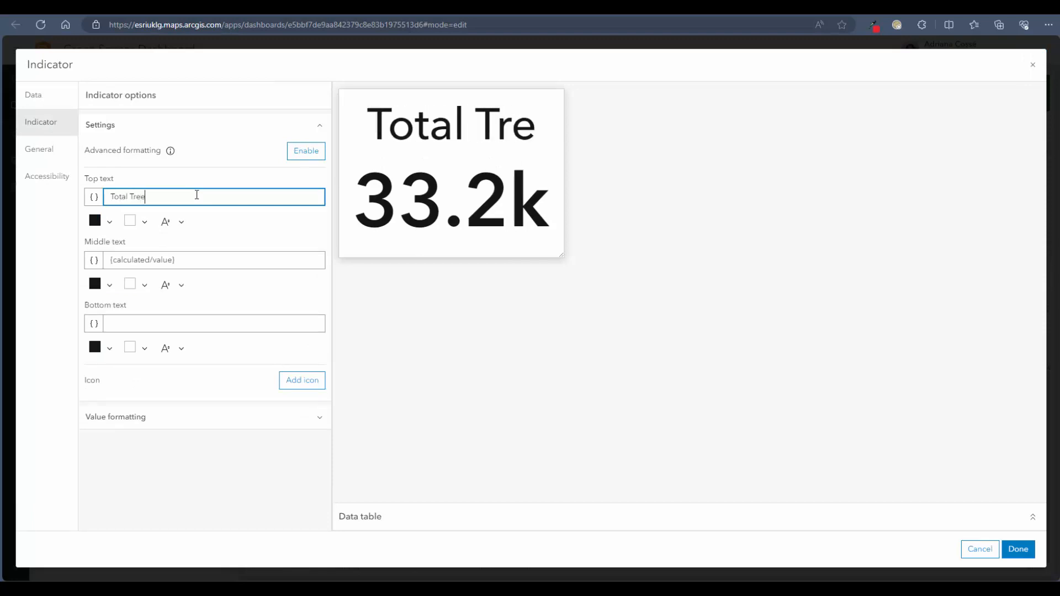
text(s)
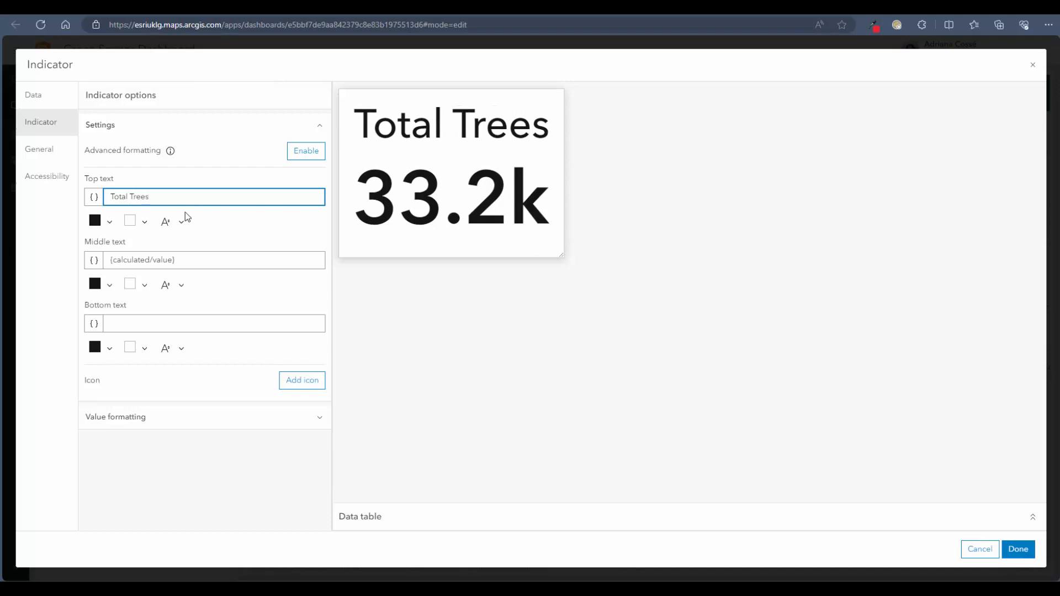
Try smaller text sizes for the indicator's top and middle text, and restore the original sizes.
click(166, 221)
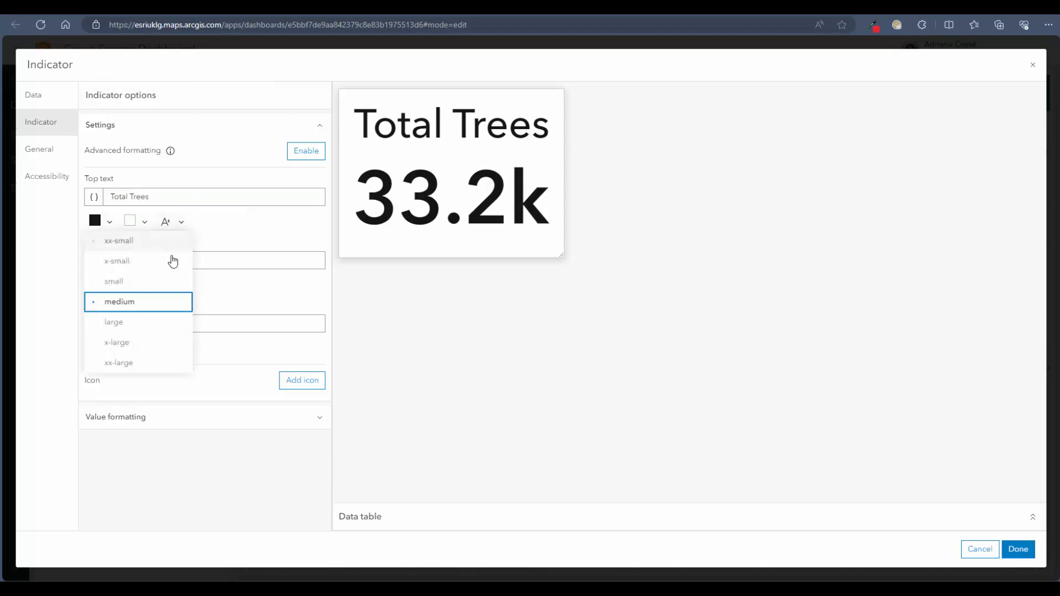
click(169, 288)
click(176, 222)
click(160, 300)
click(177, 286)
click(137, 367)
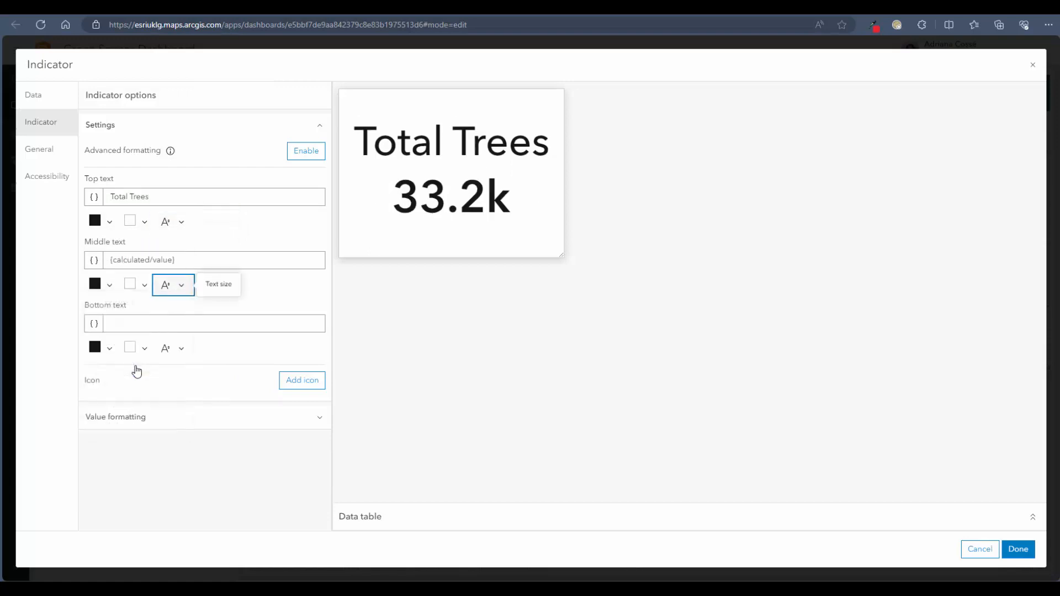
click(176, 287)
click(142, 383)
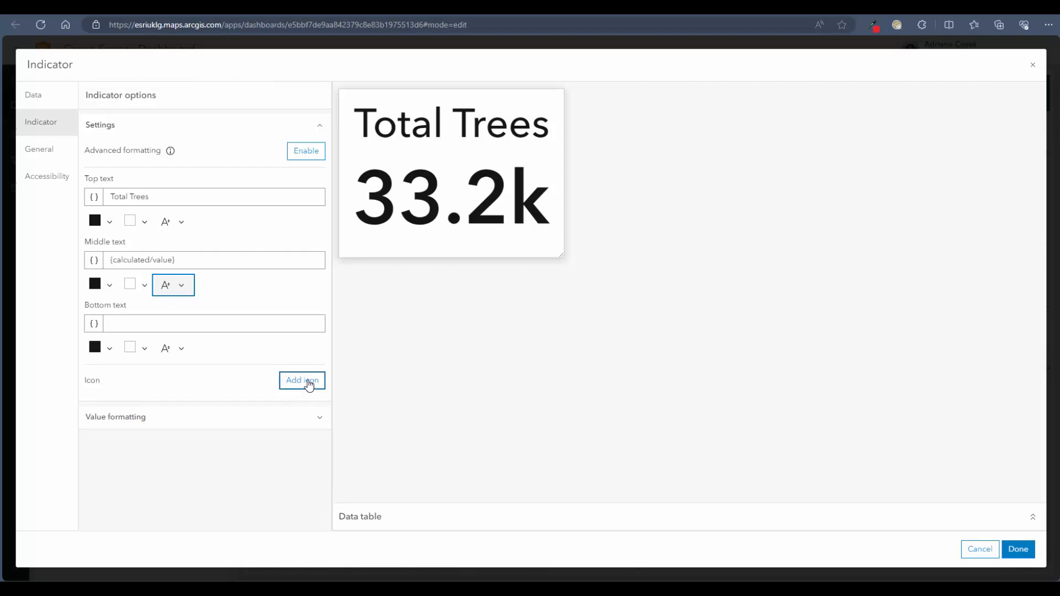
Set the indicator's middle text color to dark green, hex 05692b.
click(106, 285)
click(81, 396)
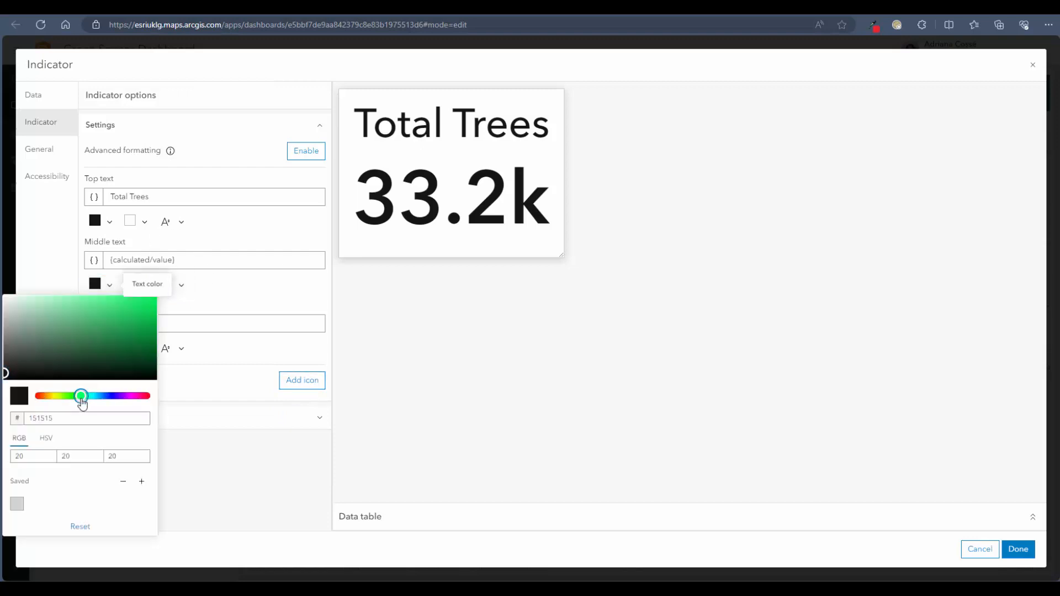
click(149, 347)
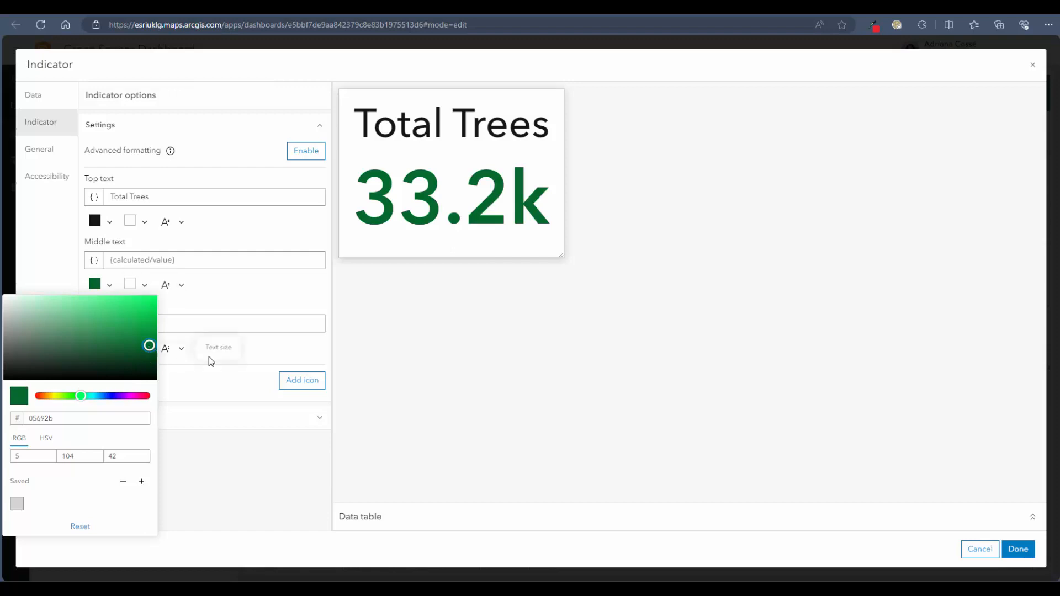
click(380, 369)
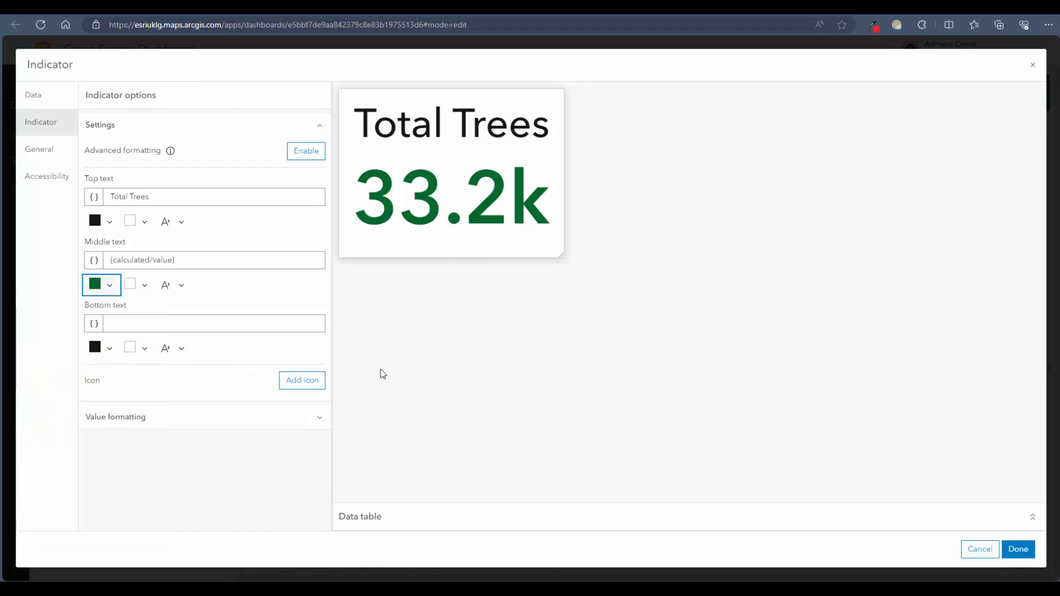
Try 0 maximum decimal places for the indicator value, set it back to 1, and turn off the unit prefix.
click(314, 420)
scroll(308, 420, down, 2)
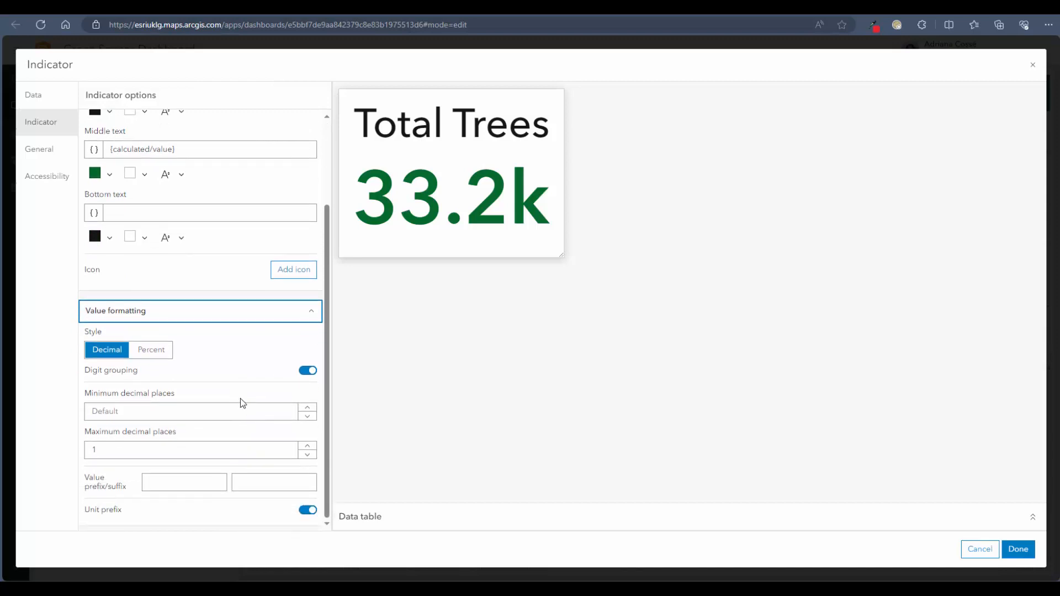
click(308, 454)
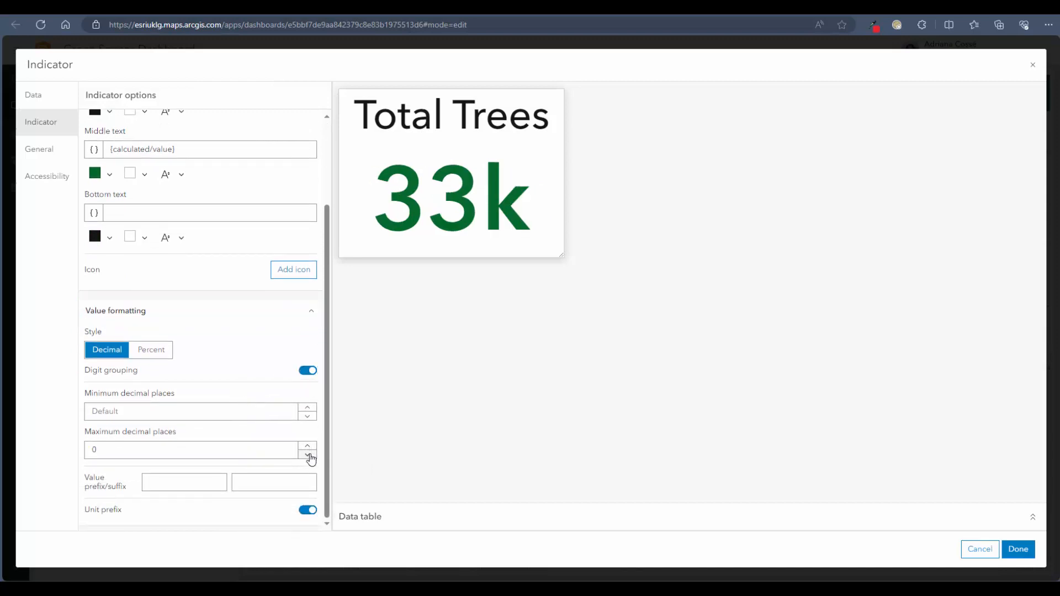
click(308, 445)
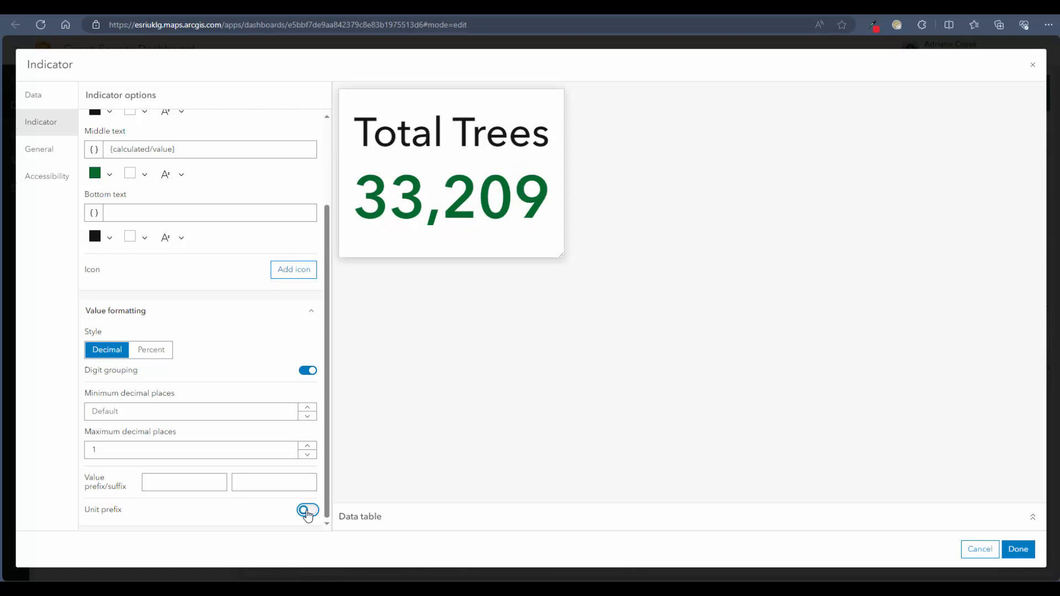
Name the indicator "Total trees" and turn on its last update text.
click(64, 156)
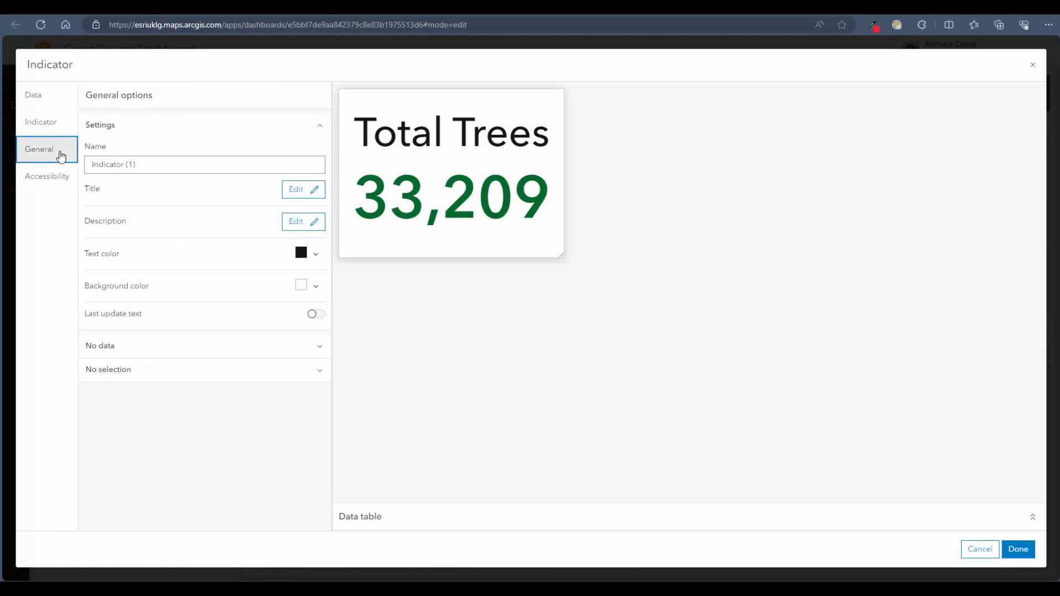
click(123, 163)
key(ctrl+a)
text(To)
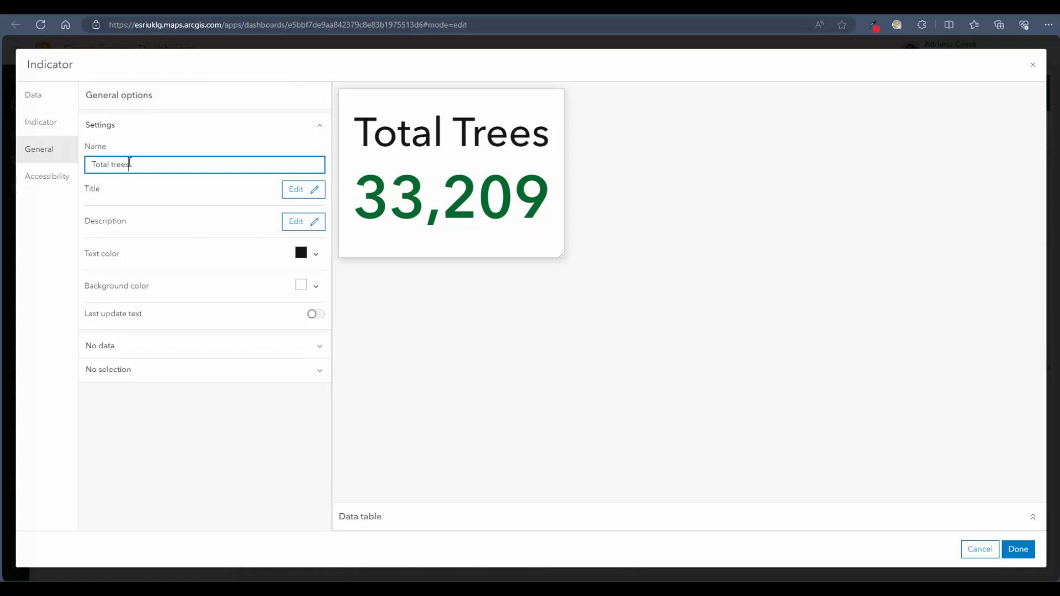
click(315, 314)
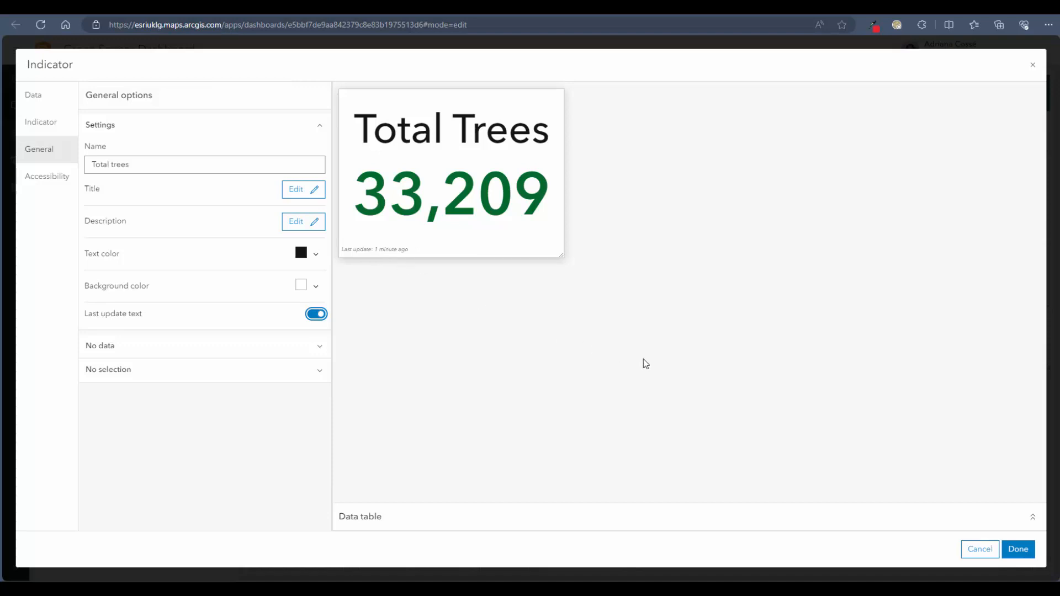
Finish the indicator and narrow it to a slim column beside the Tree Map.
click(1018, 550)
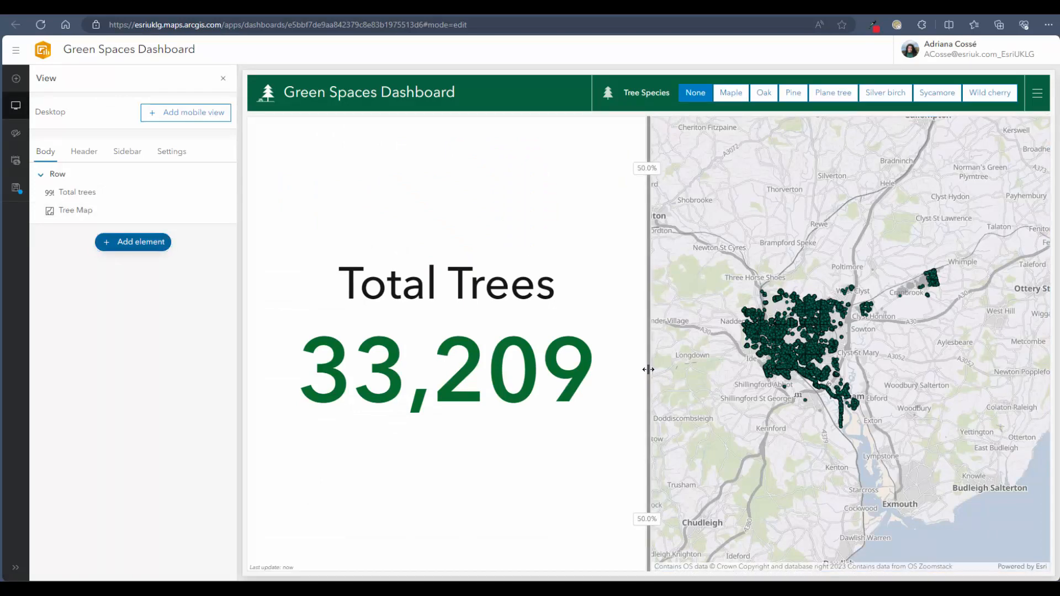
drag(642, 368, 419, 409)
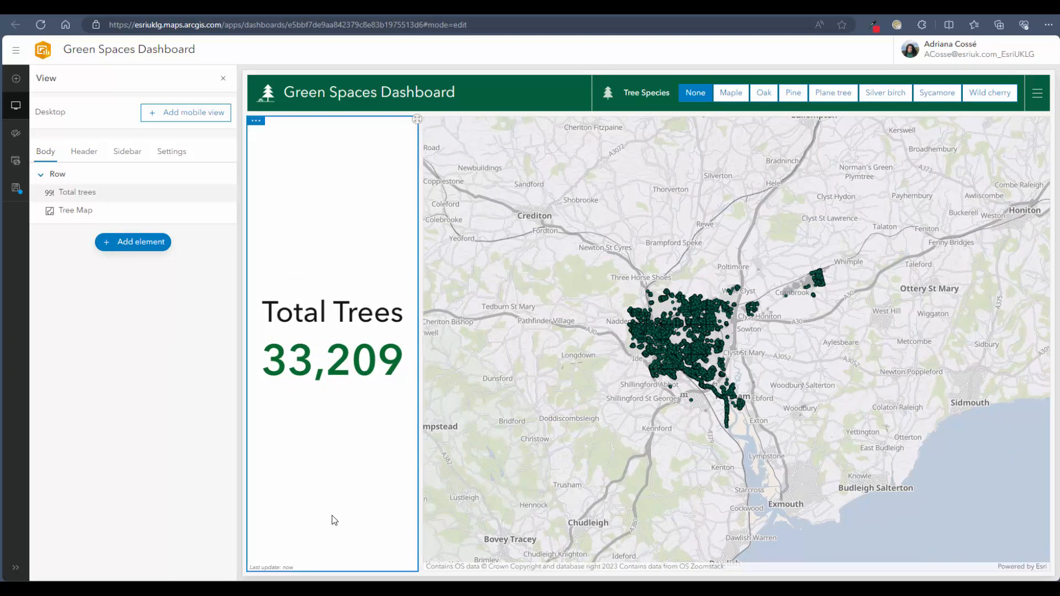
Add a pie chart of the Tree points in ownership layer, using grouped values with Risk as the category field.
click(134, 245)
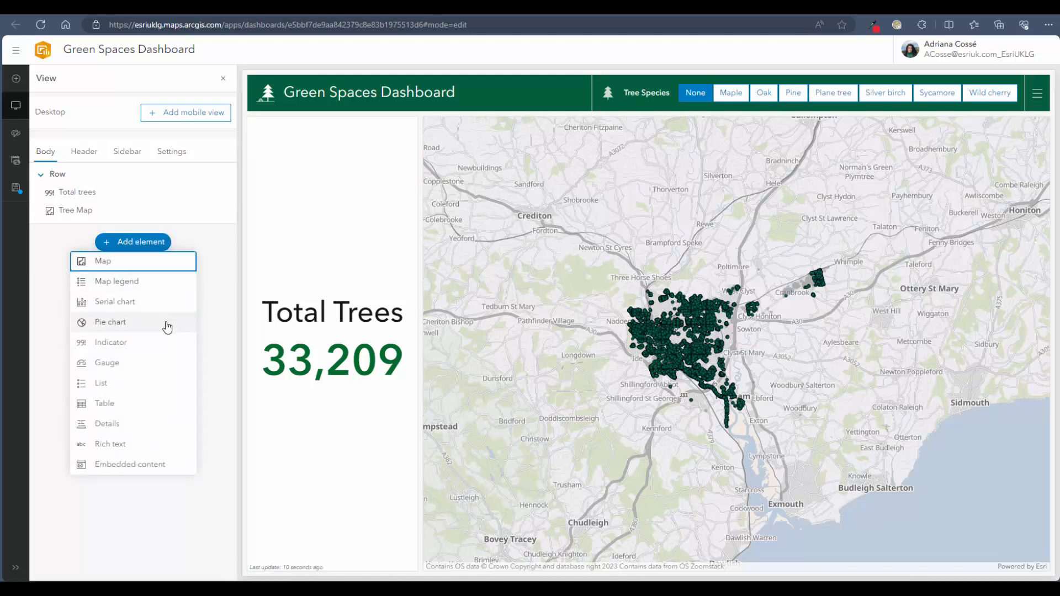
click(165, 323)
click(270, 141)
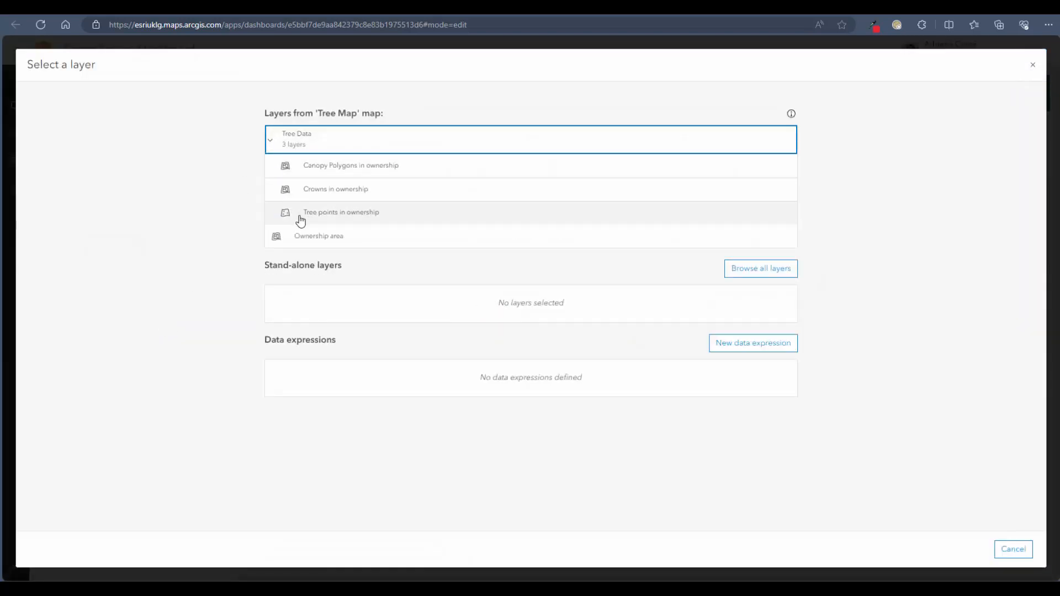
click(299, 212)
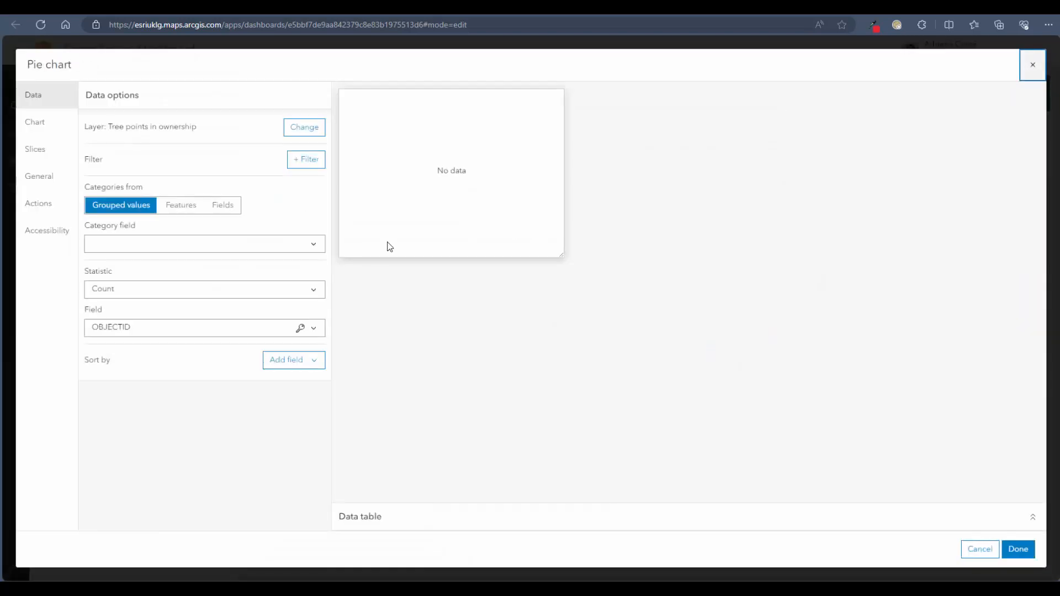
click(227, 246)
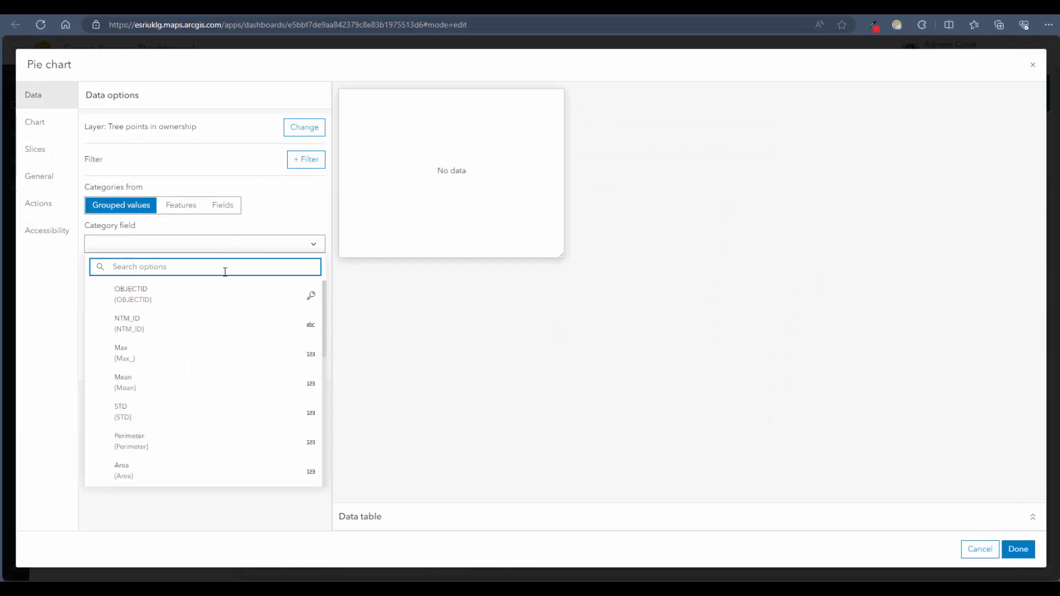
scroll(224, 421, down, 8)
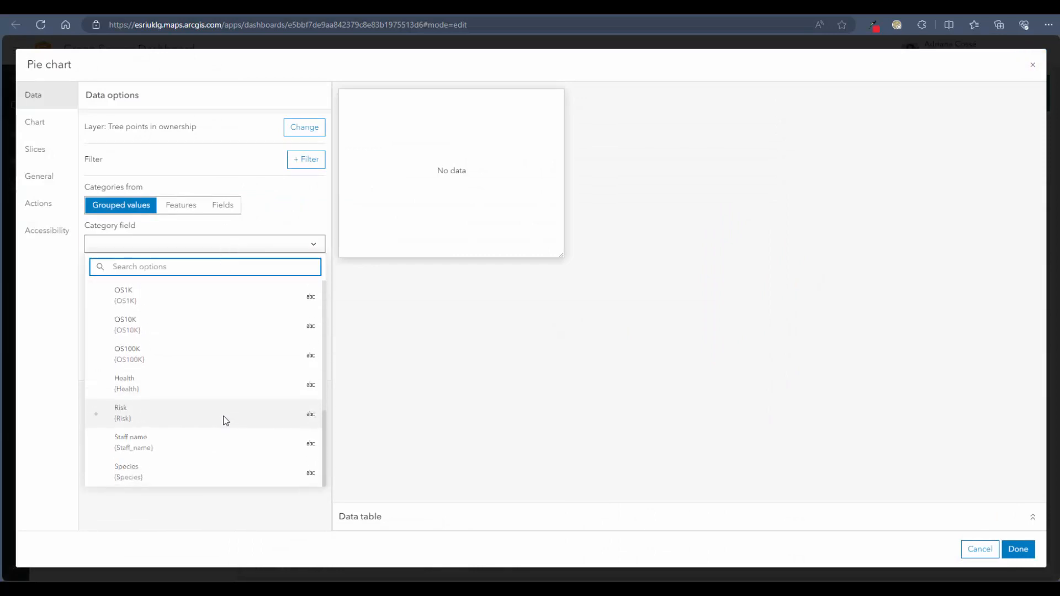
click(183, 416)
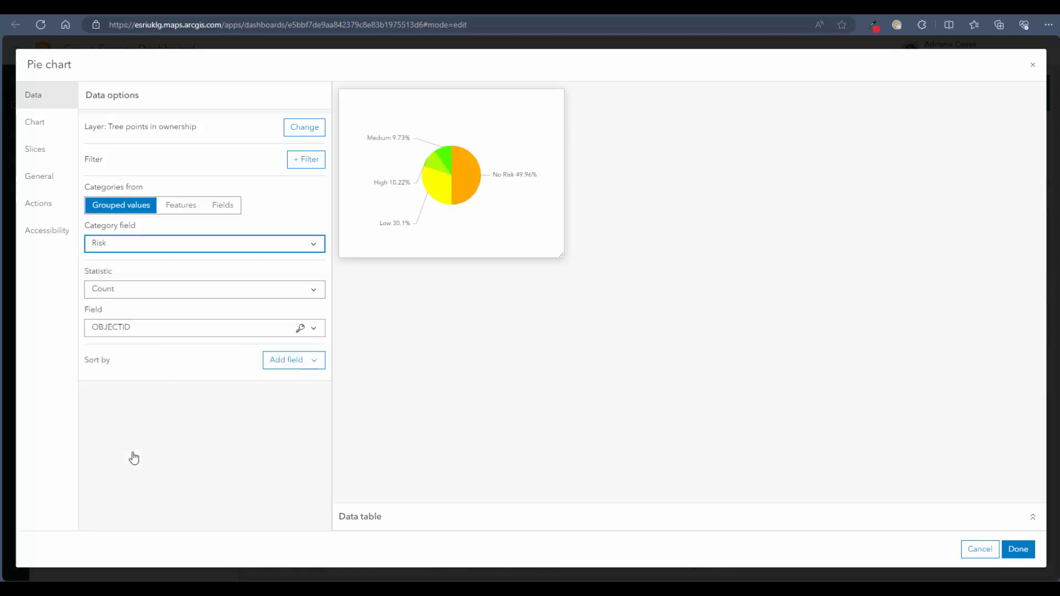
Try showing values in the pie chart's labels and return the label visibility to percentage.
click(44, 123)
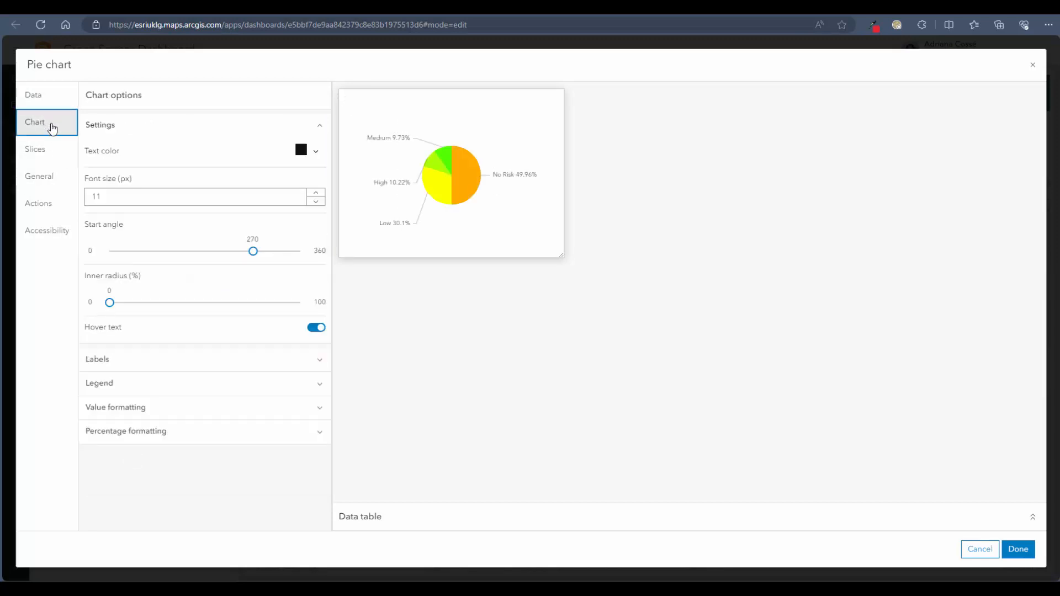
click(319, 369)
scroll(309, 378, down, 1)
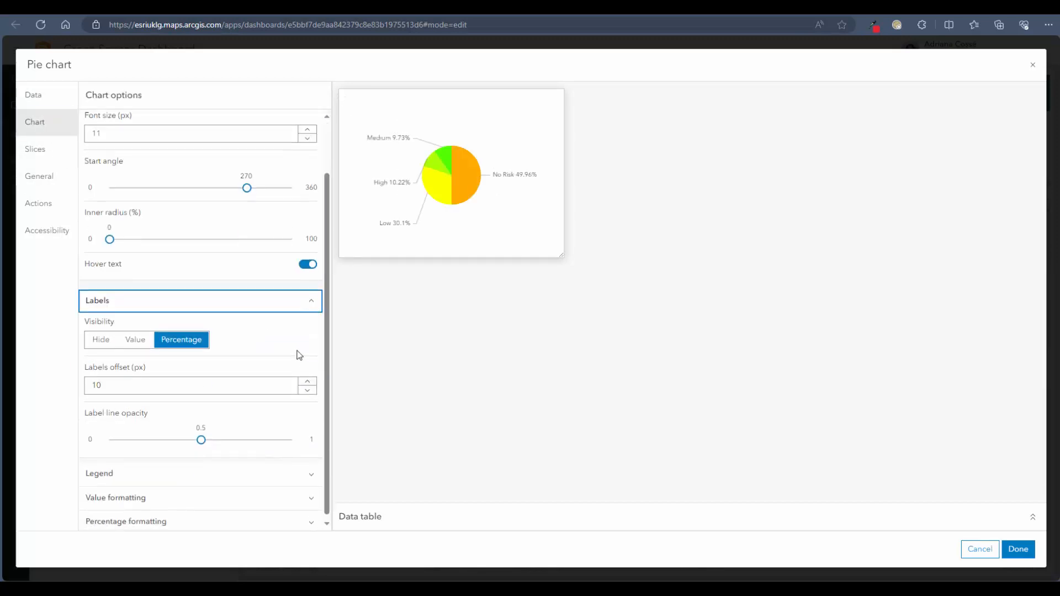
click(136, 341)
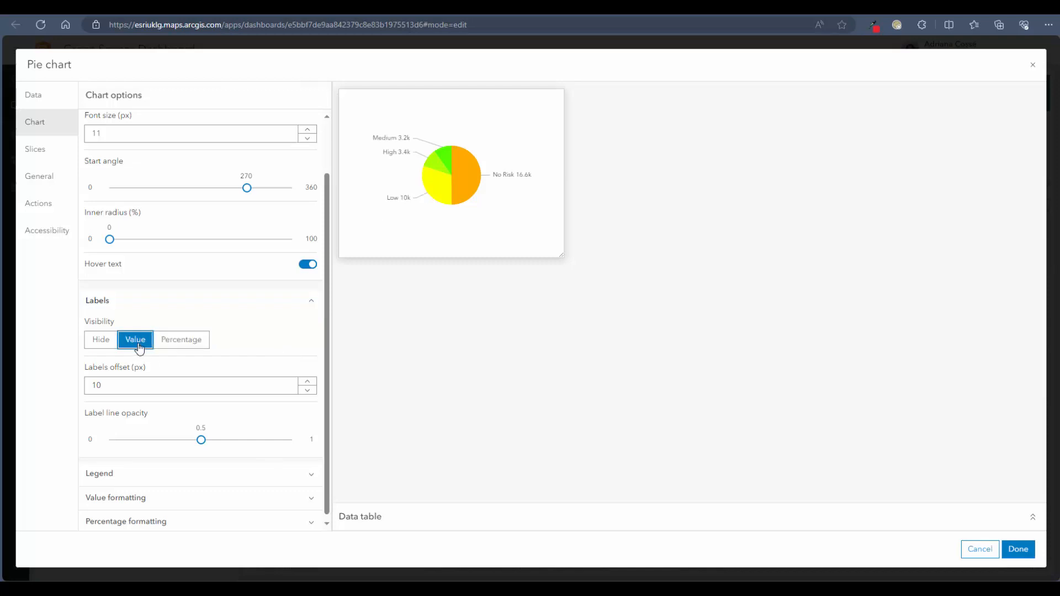
click(202, 348)
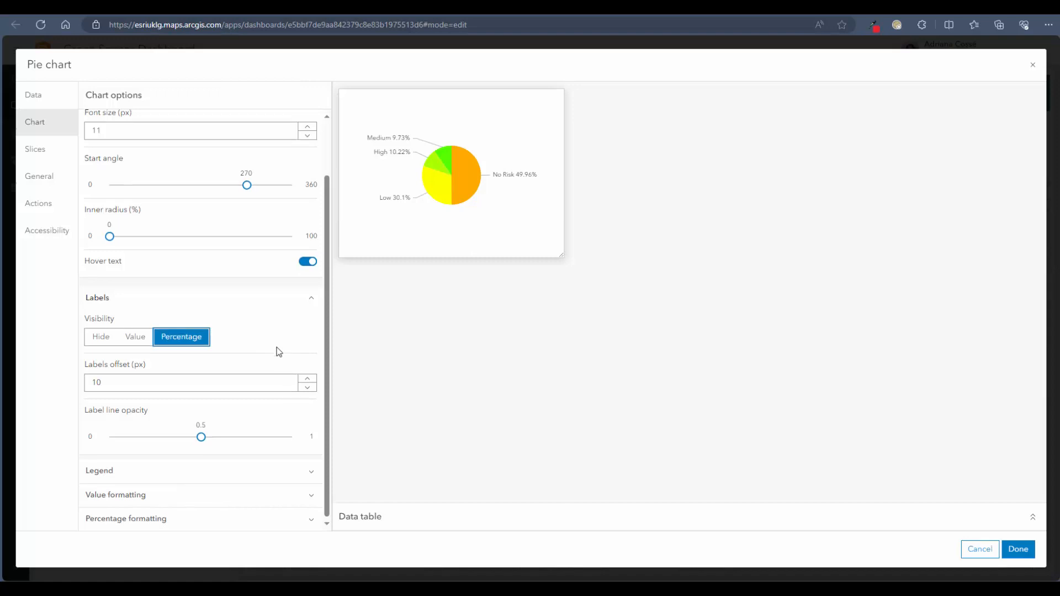
Try a value and a percentage legend with the labels hidden, and restore percentage labels with the legend hidden.
click(302, 473)
scroll(232, 448, down, 1)
click(141, 463)
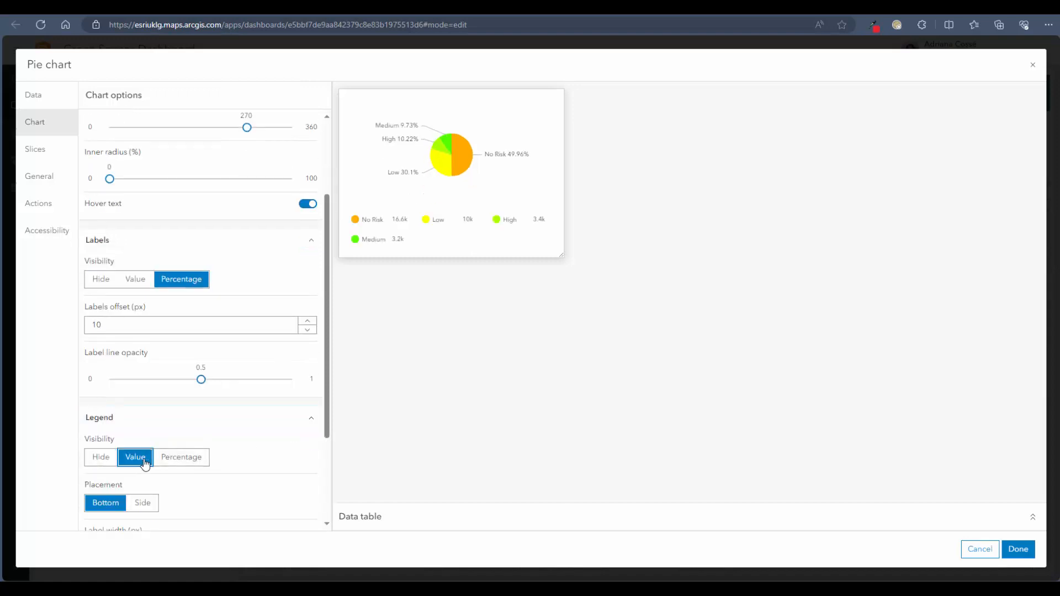
click(187, 463)
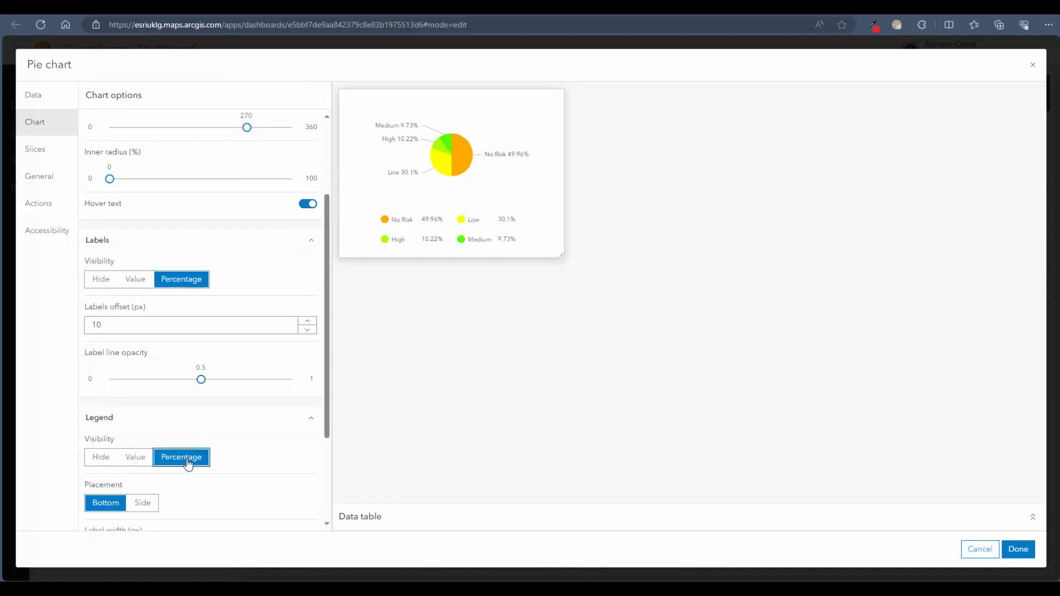
click(104, 280)
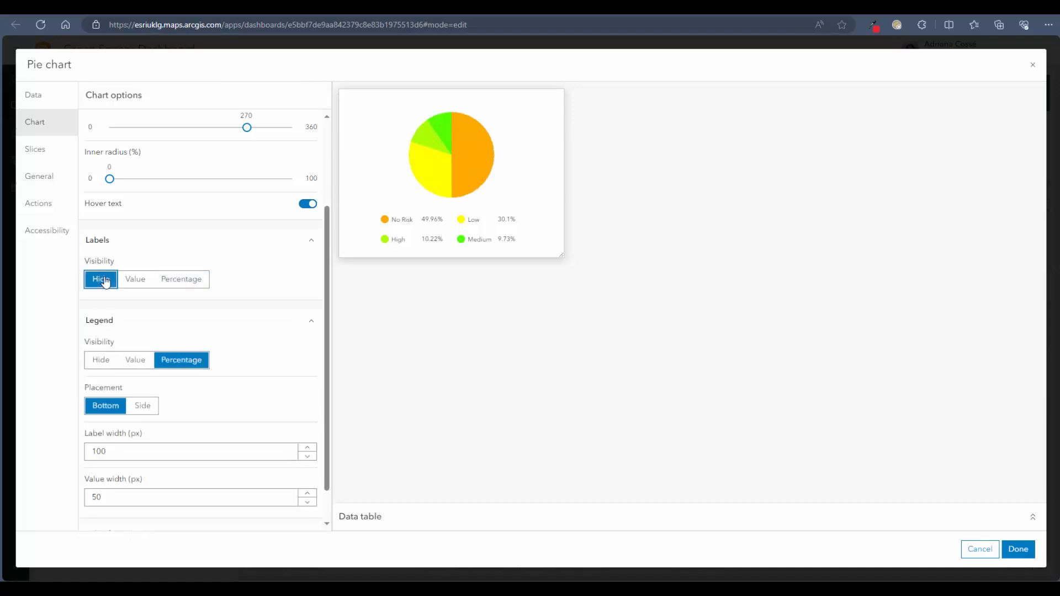
click(206, 279)
click(101, 458)
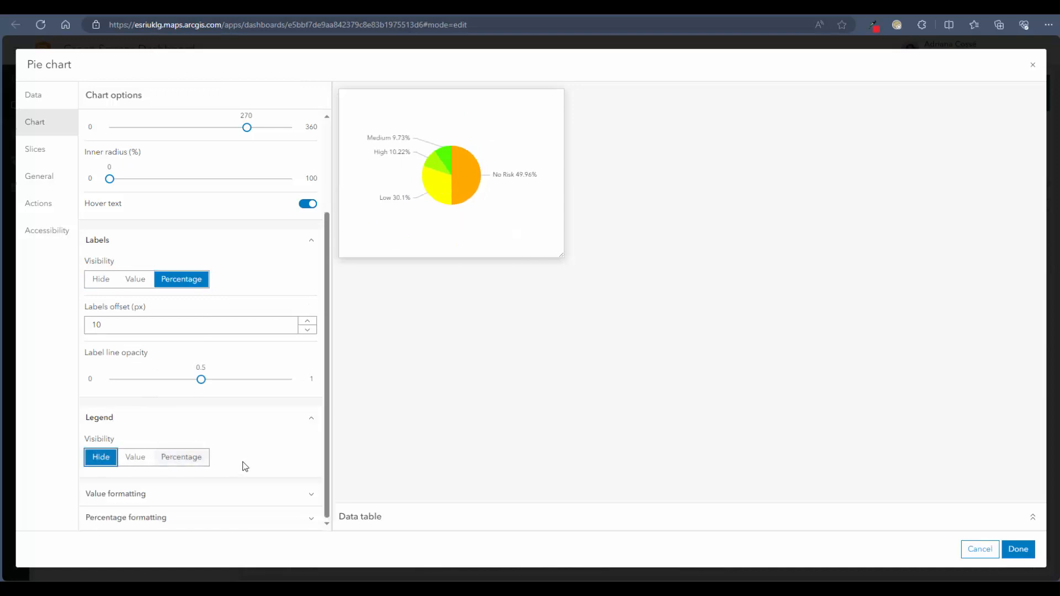
Color the pie chart's No Risk slice light grey and its Low slice light green.
scroll(145, 249, up, 2)
click(34, 150)
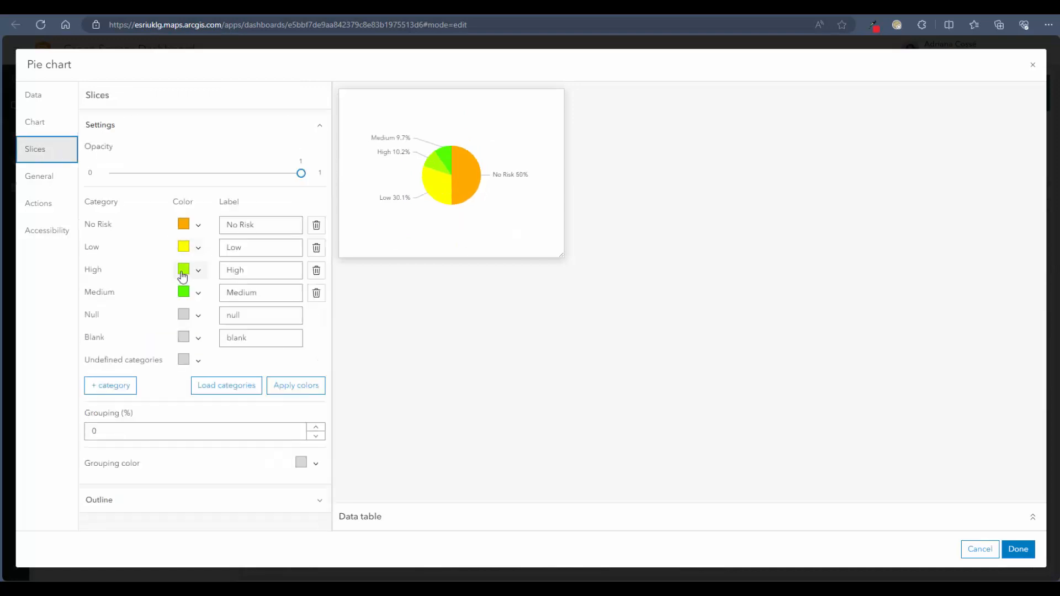
click(196, 225)
click(54, 268)
click(199, 226)
click(199, 226)
click(54, 252)
click(214, 239)
click(199, 248)
click(118, 359)
click(97, 264)
Color the pie chart's High slice soft orange.
click(199, 270)
click(129, 292)
click(120, 290)
click(102, 382)
drag(102, 382, 92, 382)
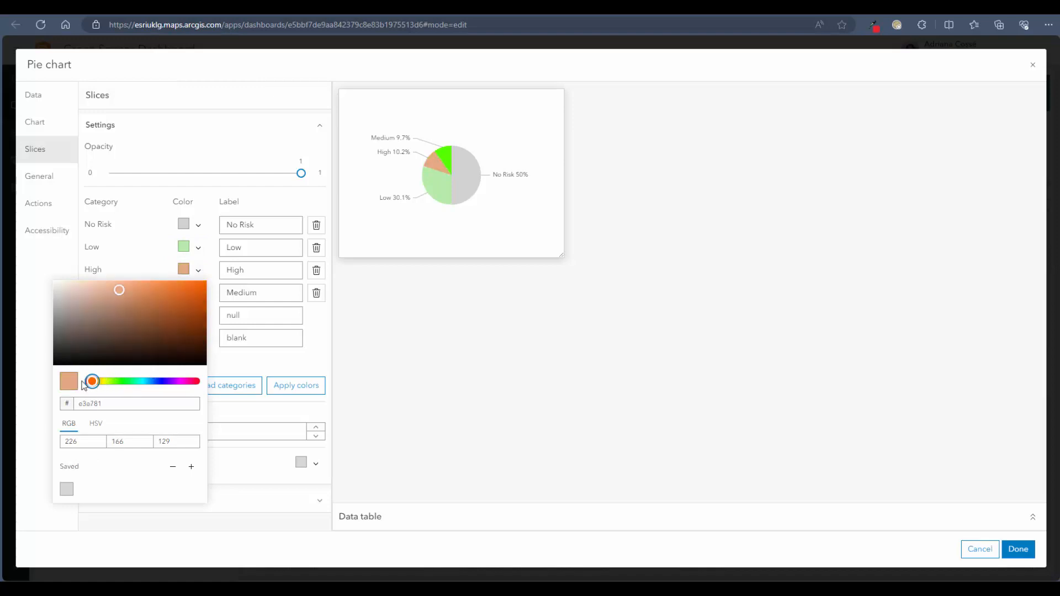
click(135, 287)
click(214, 269)
Color the pie chart's Medium slice soft yellow and expand the slice outline settings.
click(196, 294)
click(101, 404)
drag(113, 305, 108, 311)
click(213, 292)
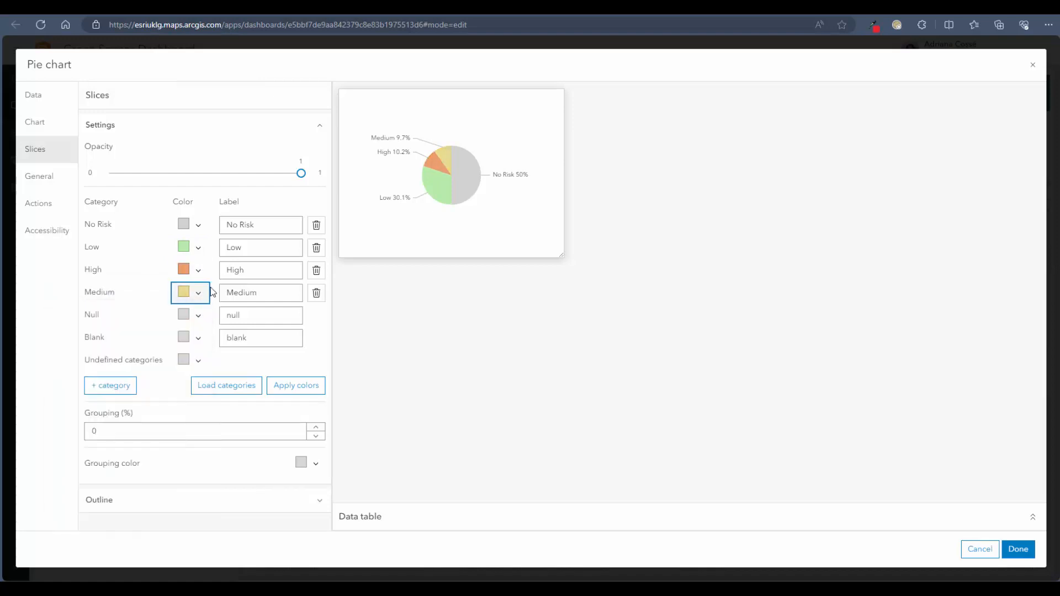
drag(291, 173, 308, 188)
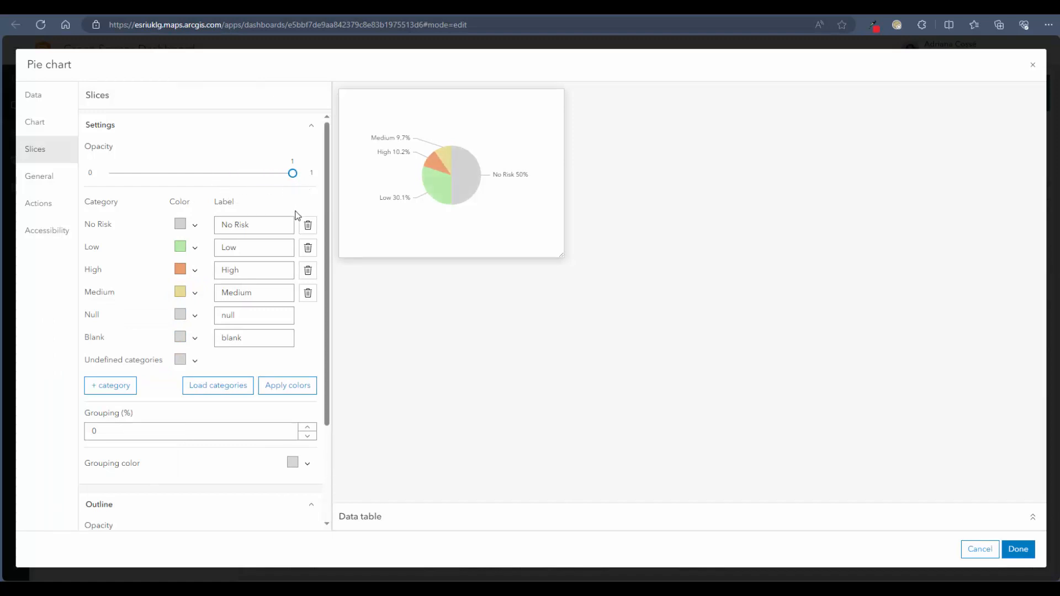
Rename the pie chart element "Risk".
click(54, 177)
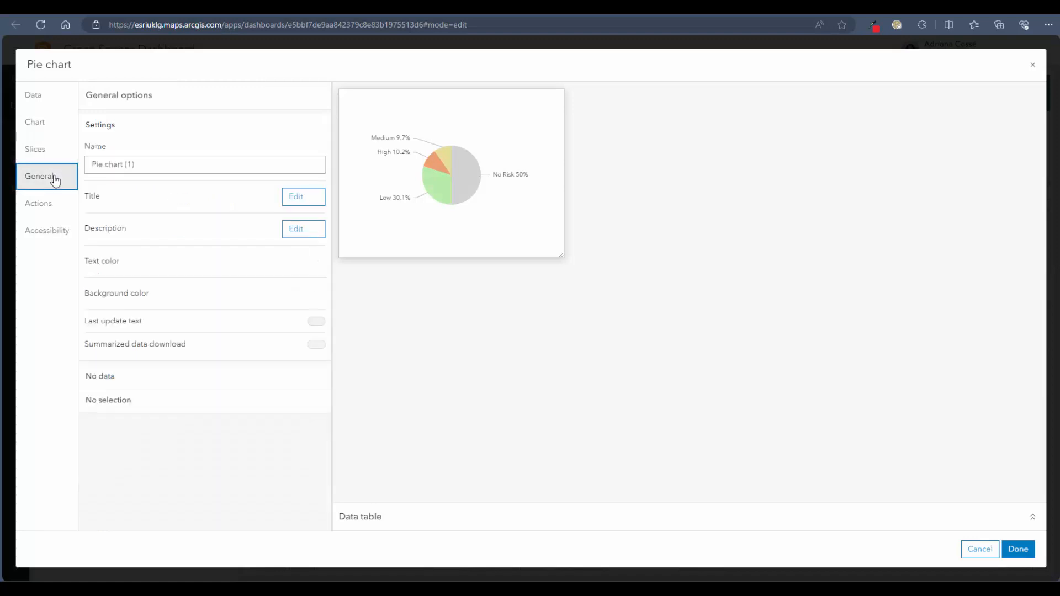
drag(135, 165, 86, 168)
text(Risk)
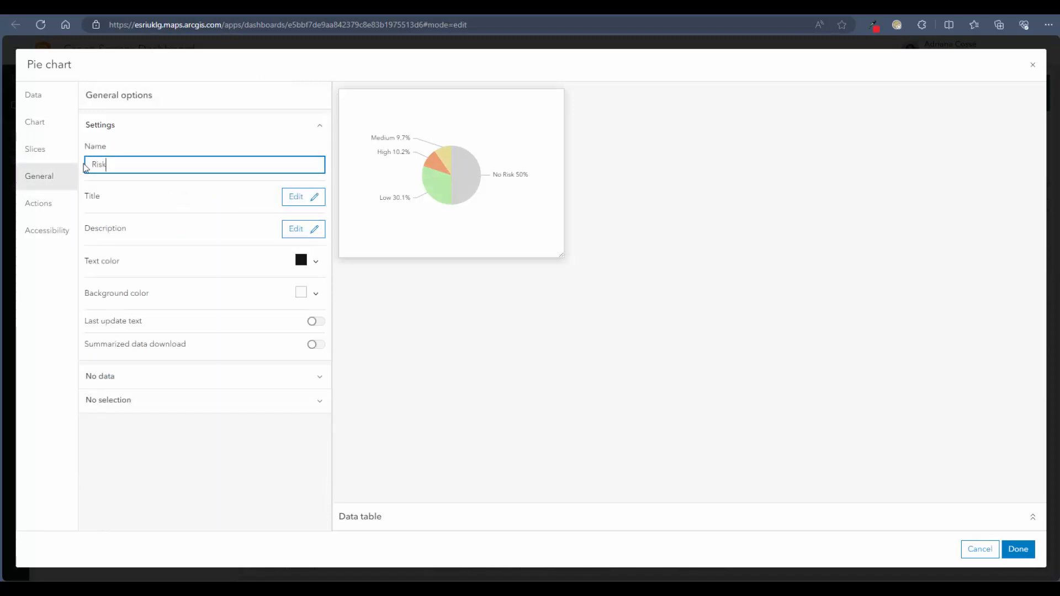
Turn the pie into a ring with a start angle of 90 and an inner radius of 45%.
click(60, 133)
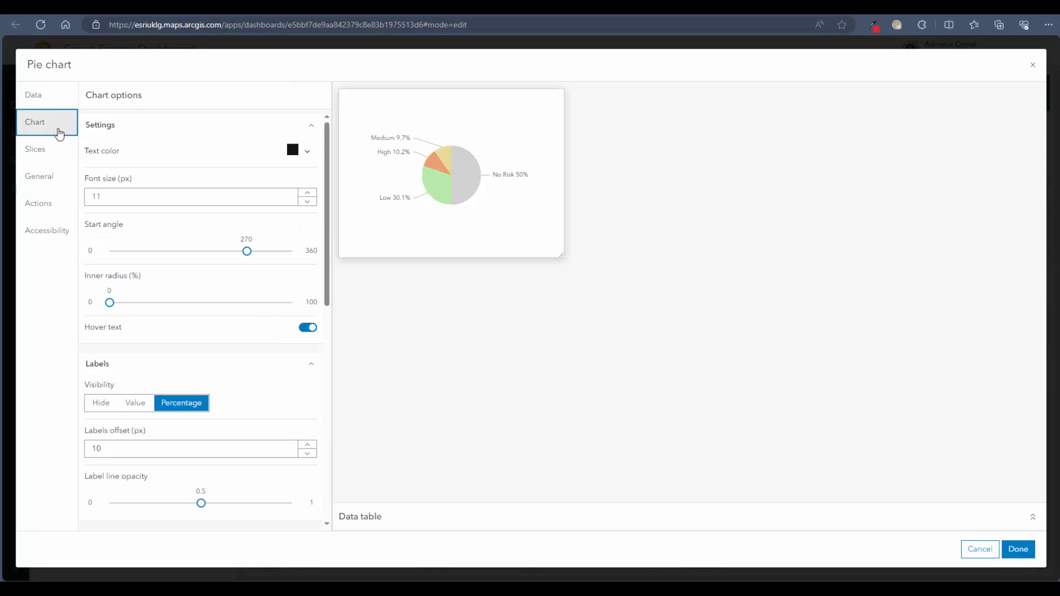
drag(247, 252, 159, 251)
drag(110, 303, 191, 303)
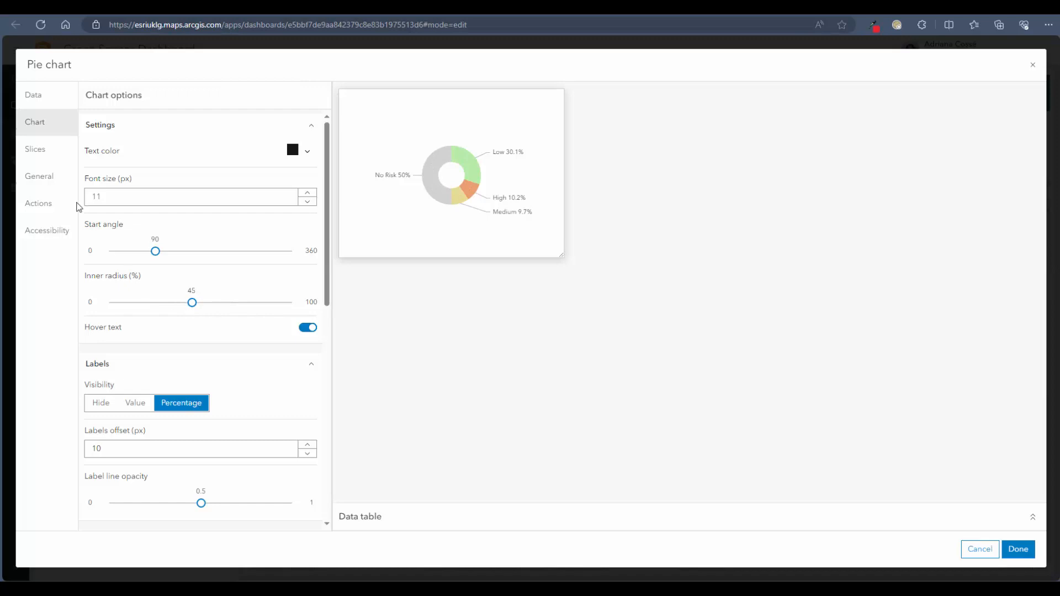
Add the title "Tree Risk" to the pie chart, formatted as Heading 2 and centered.
click(52, 182)
click(301, 202)
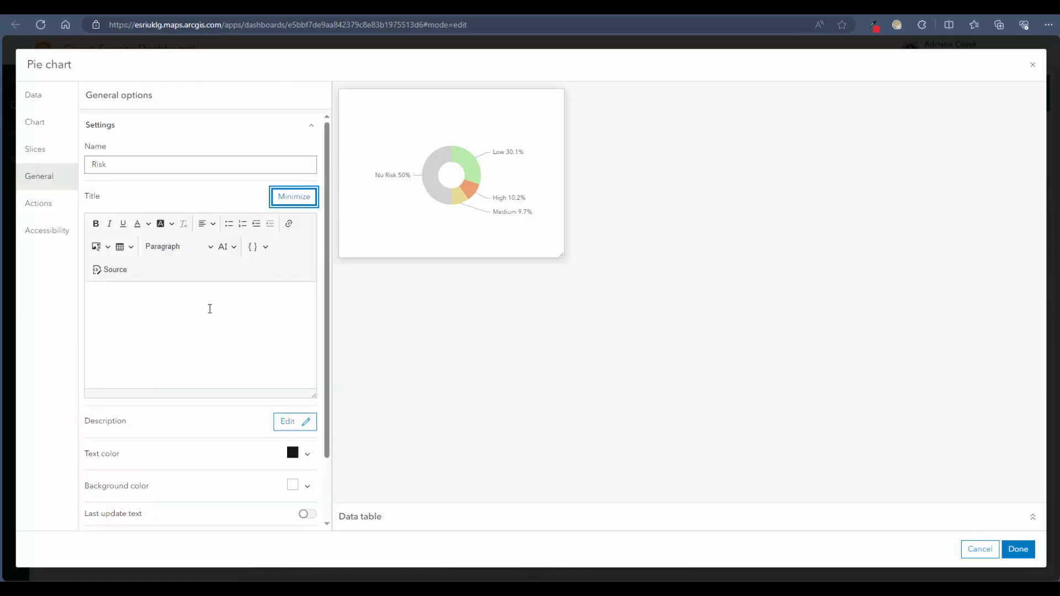
click(210, 308)
text(Tree Risk)
key(ctrl+a)
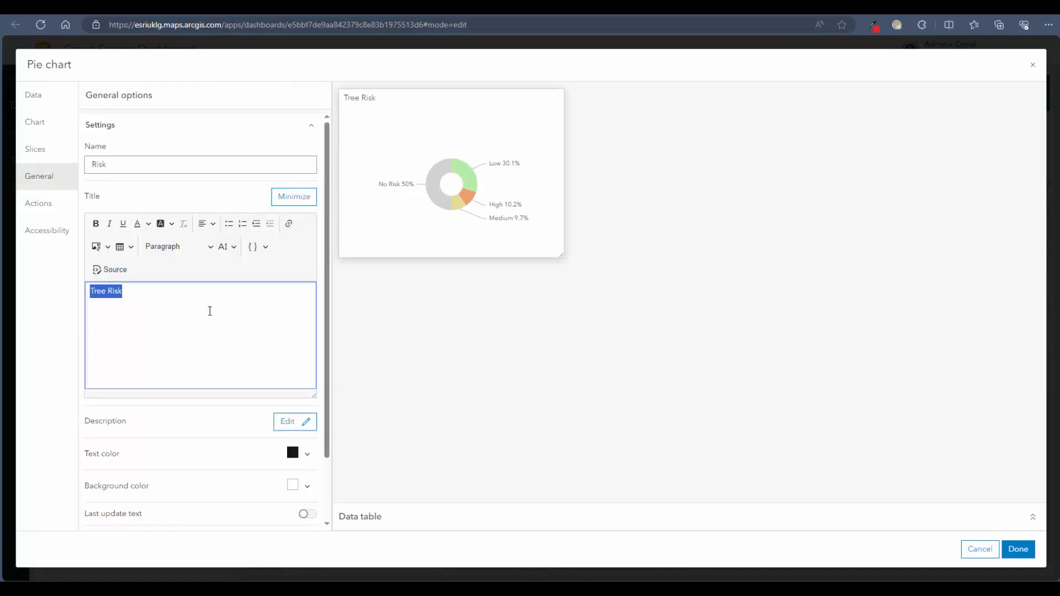
click(177, 246)
click(182, 290)
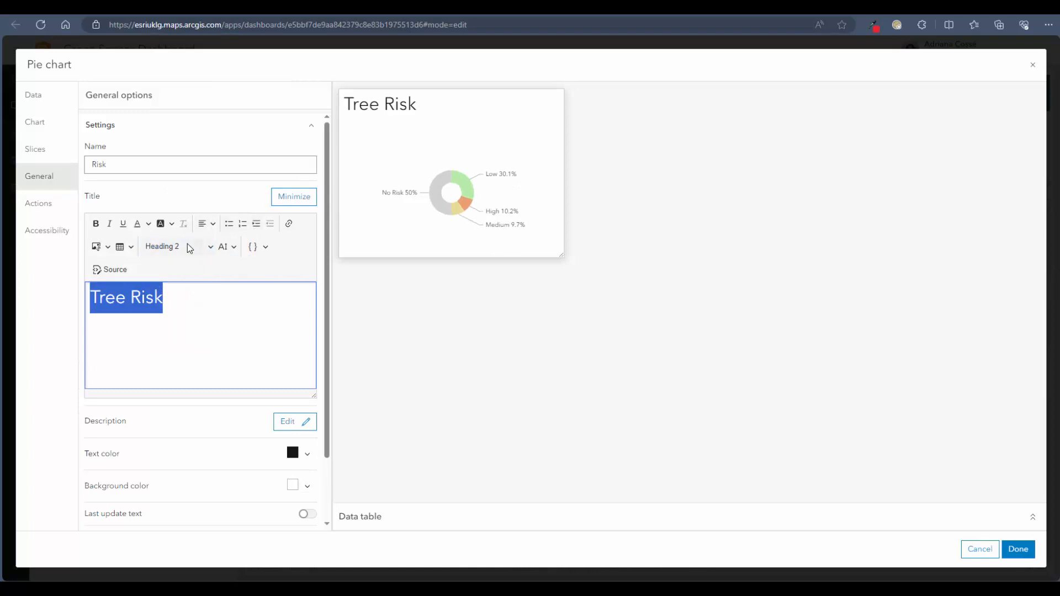
click(212, 224)
click(208, 269)
click(277, 319)
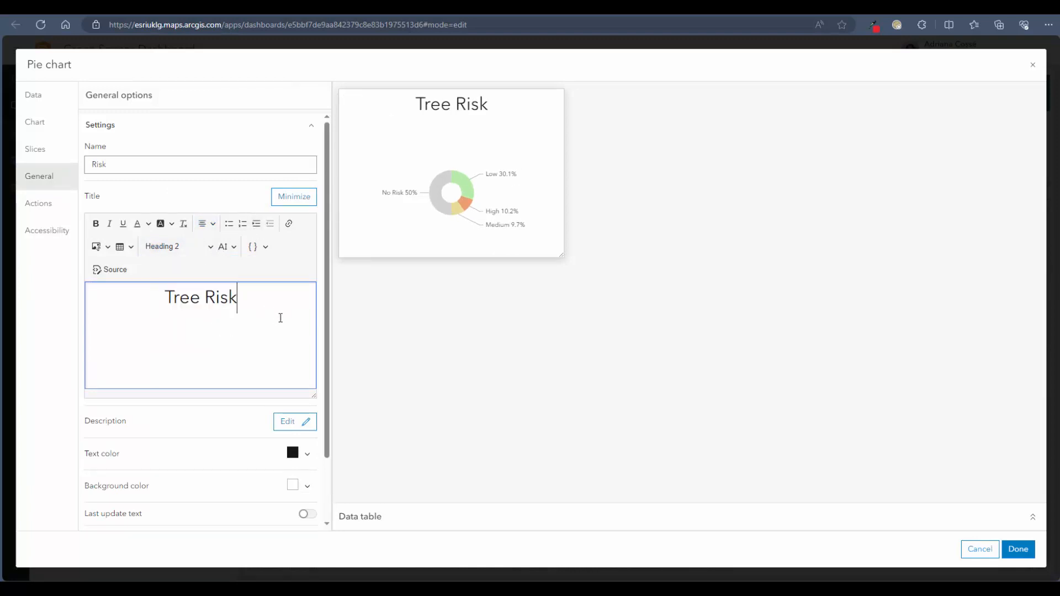
Turn on last update text and summarized data download for the pie chart, and check the hover text on a slice.
scroll(239, 379, down, 3)
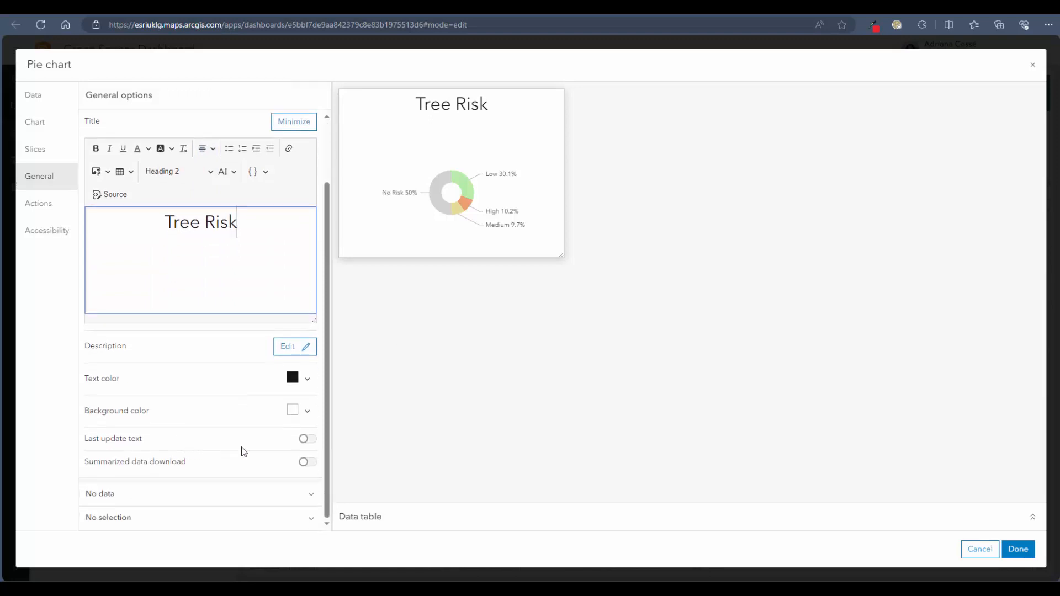
click(303, 440)
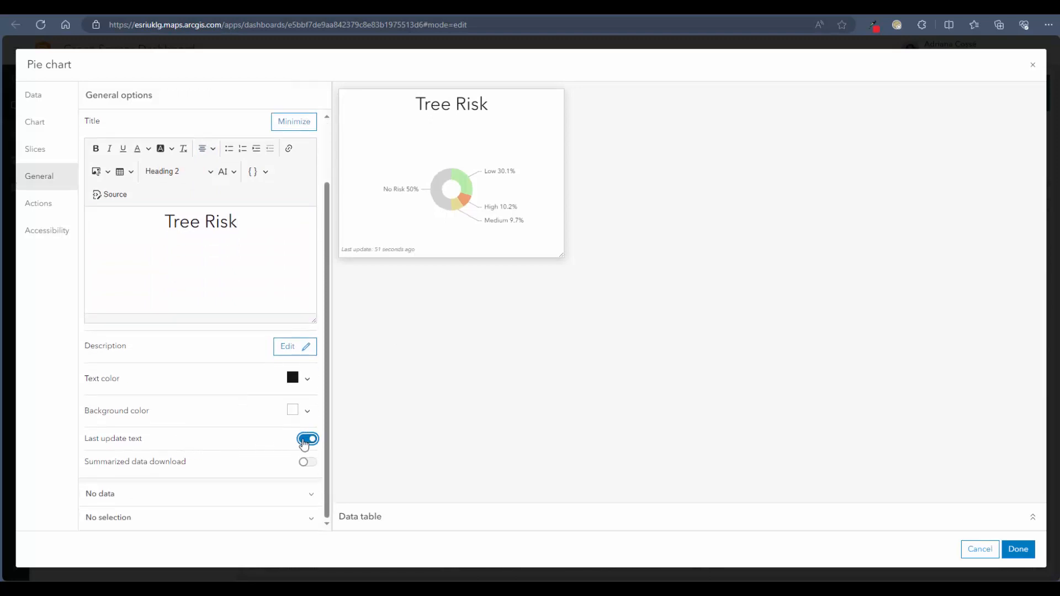
click(307, 465)
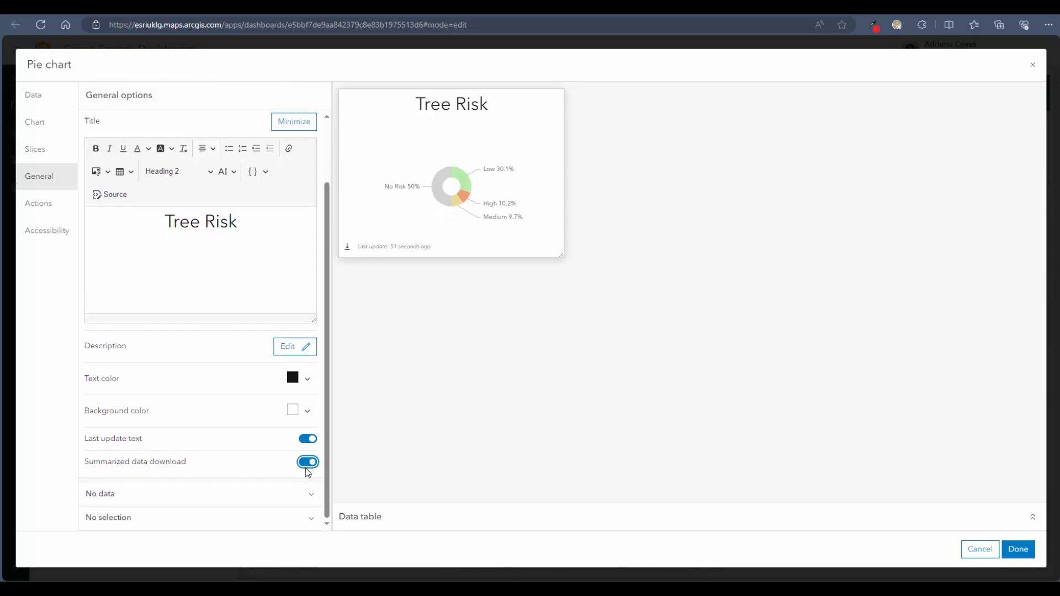
mouse_move(460, 189)
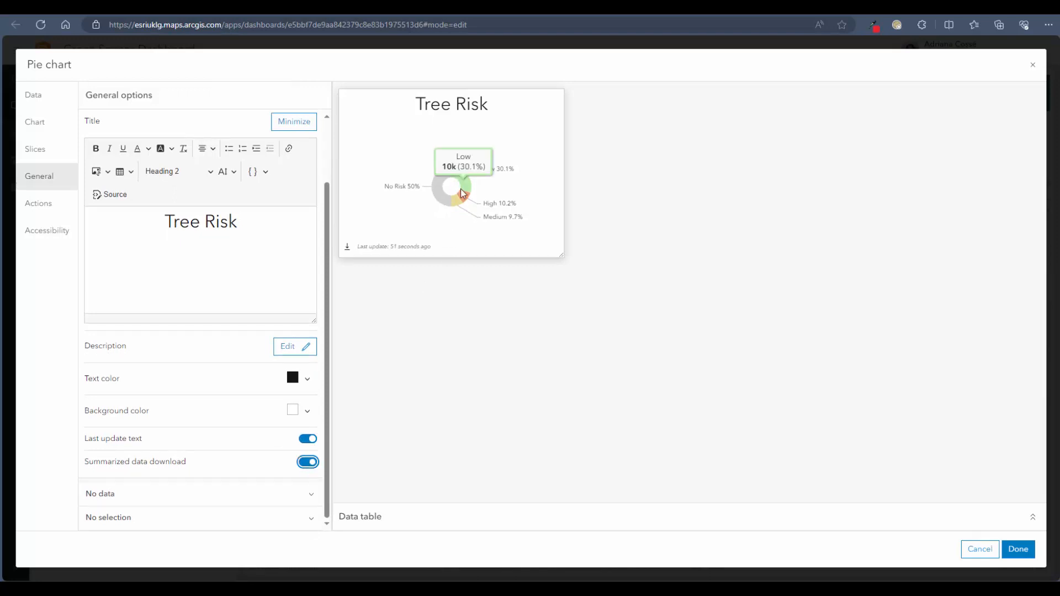
click(456, 120)
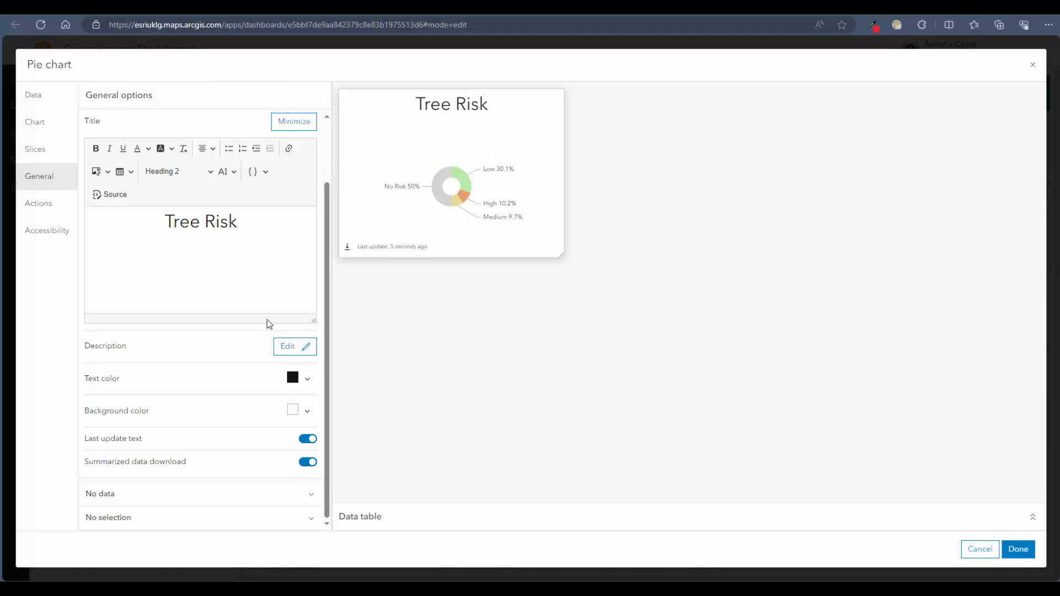
Set the font size of the "Tree Risk" title to 28.
scroll(269, 323, up, 2)
drag(265, 315, 278, 263)
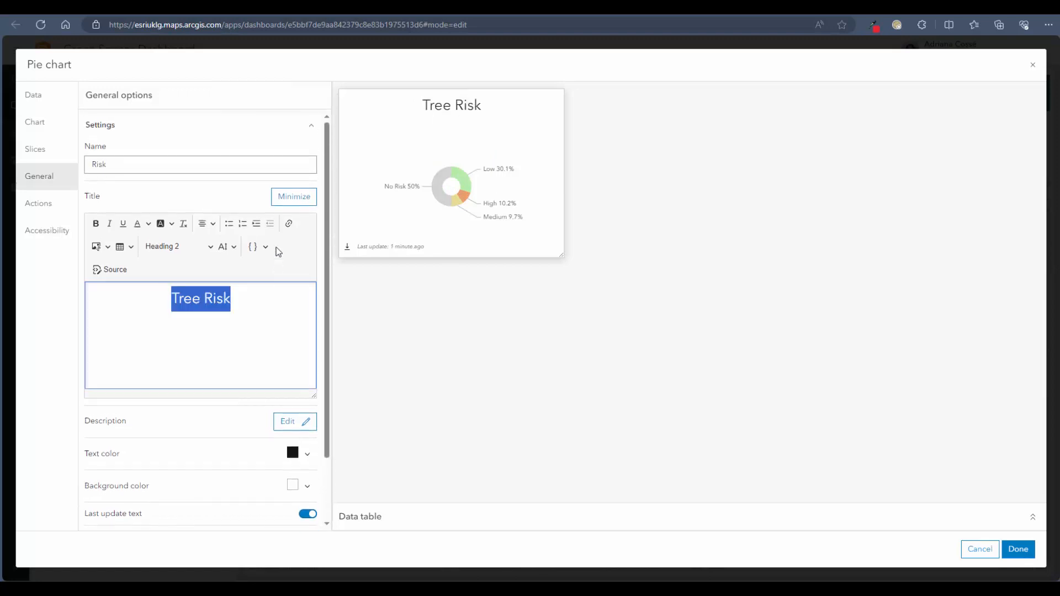
click(234, 247)
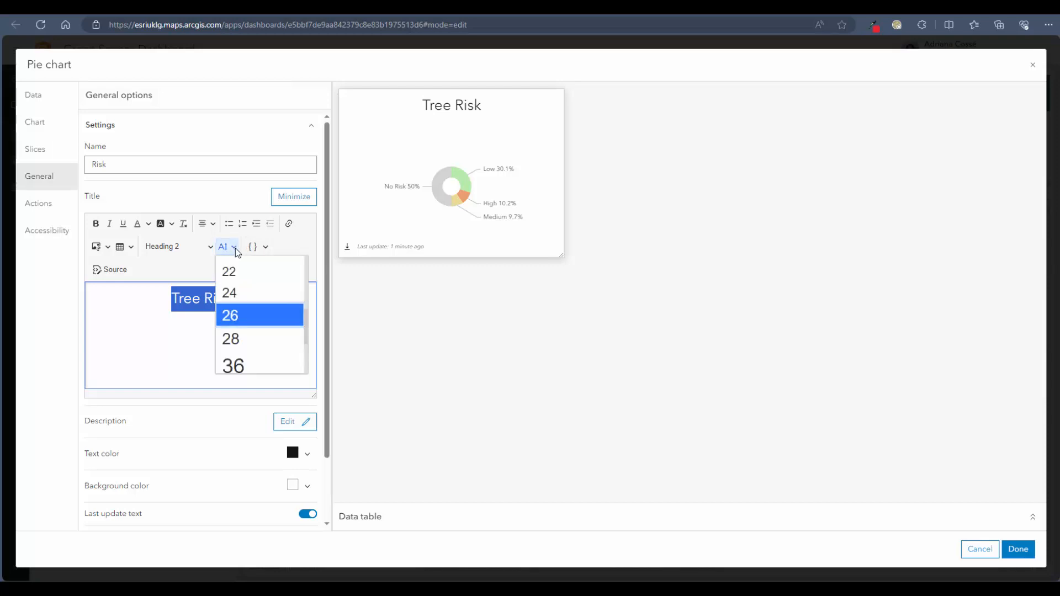
click(242, 338)
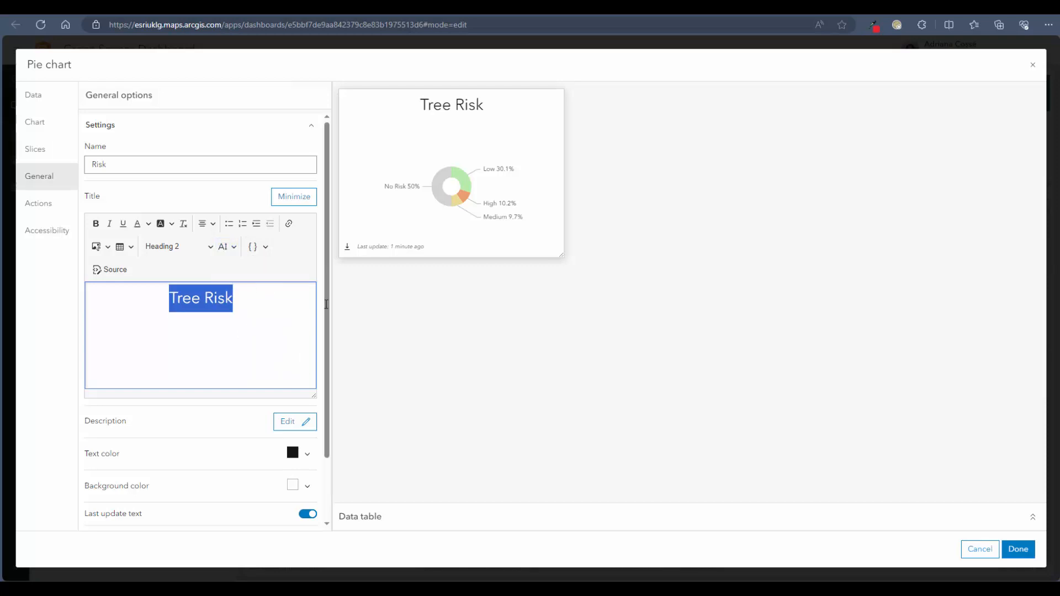
click(819, 457)
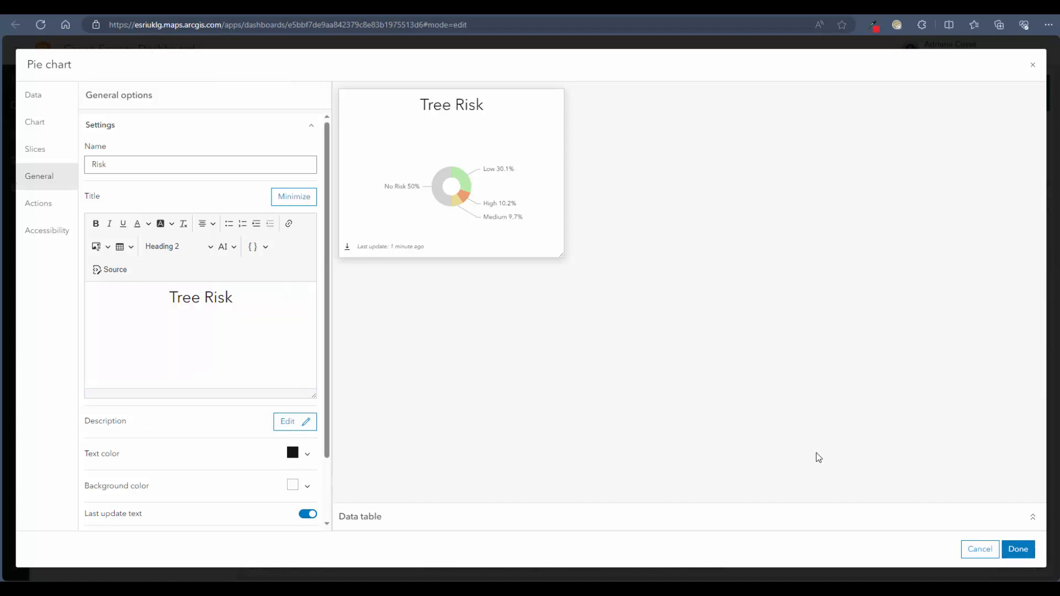
Expand the data table and make pie chart selections filter the Species selector, Total trees and the map's Tree points in ownership layer.
click(1032, 517)
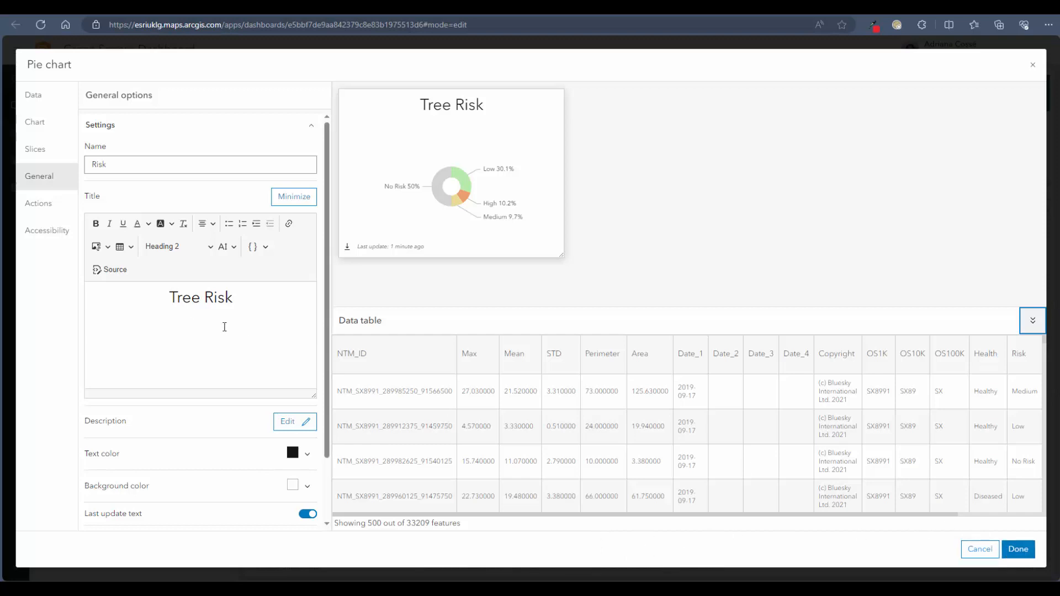
click(40, 205)
click(170, 207)
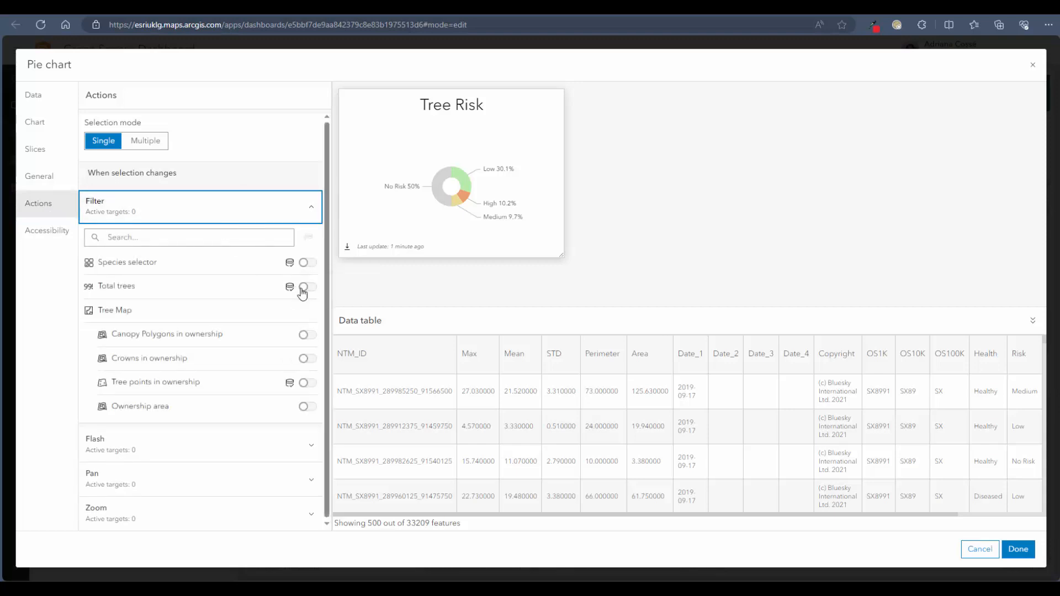
click(305, 287)
click(307, 263)
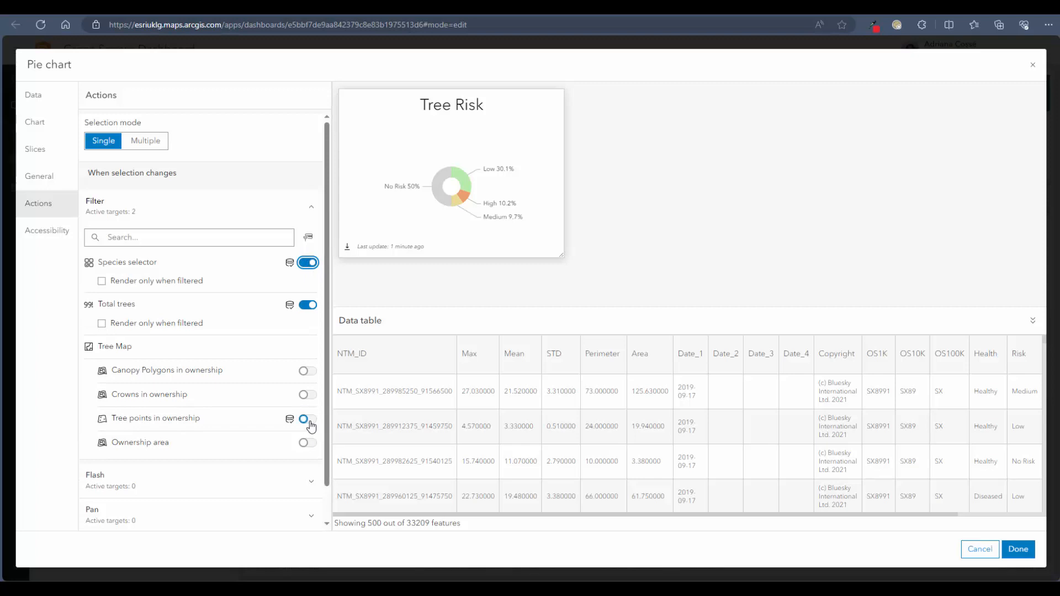
click(307, 419)
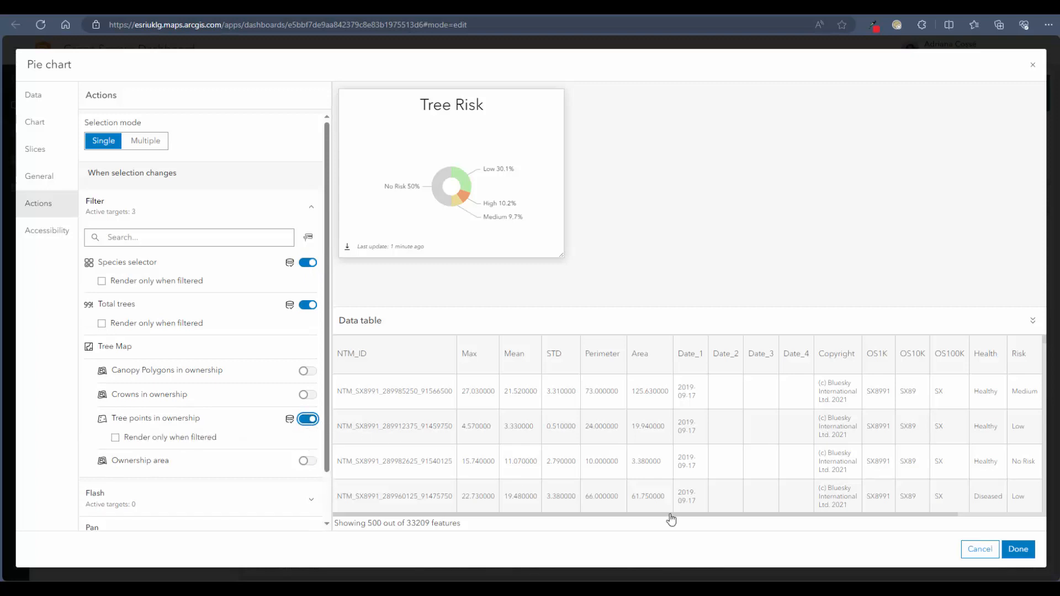
Finish the pie chart and dock it below the Total trees indicator in the same column.
click(1025, 554)
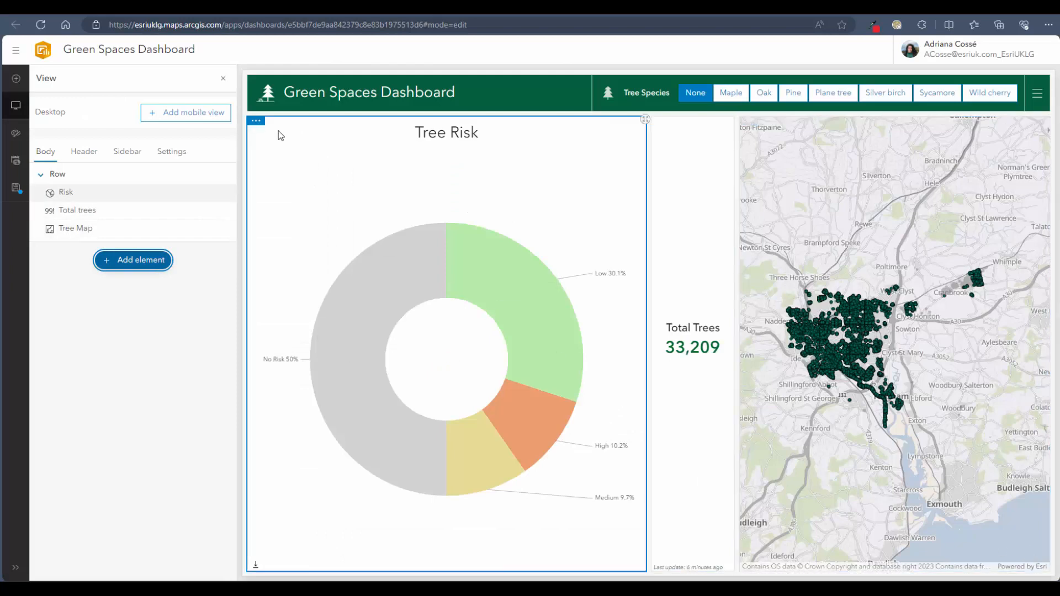
mouse_move(256, 124)
drag(256, 129, 690, 561)
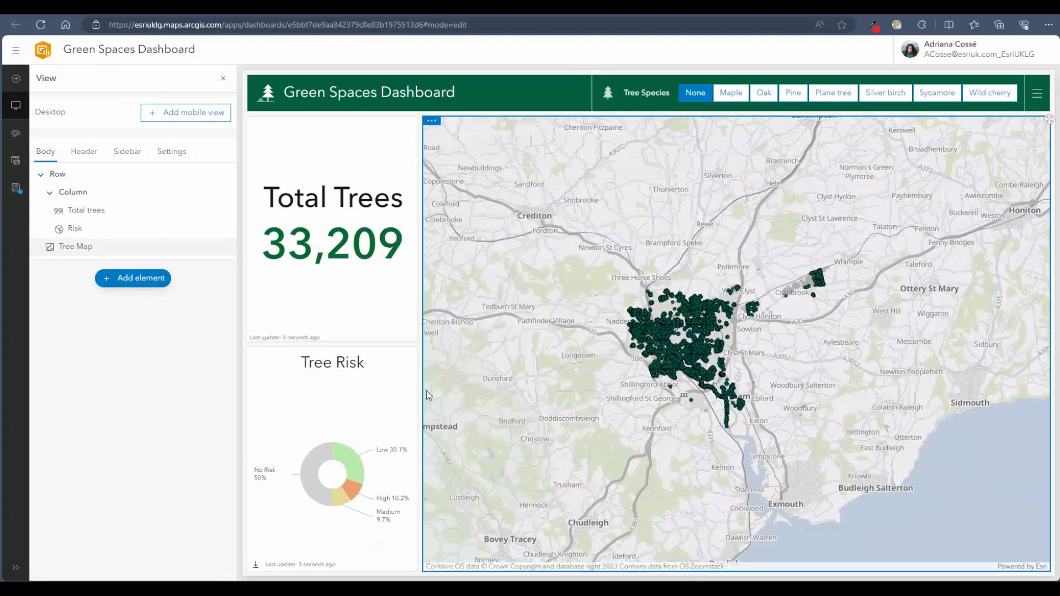
Test the Tree Risk chart's filtering with the Low, Medium and High slices, checking the total and the trees on the map.
click(348, 461)
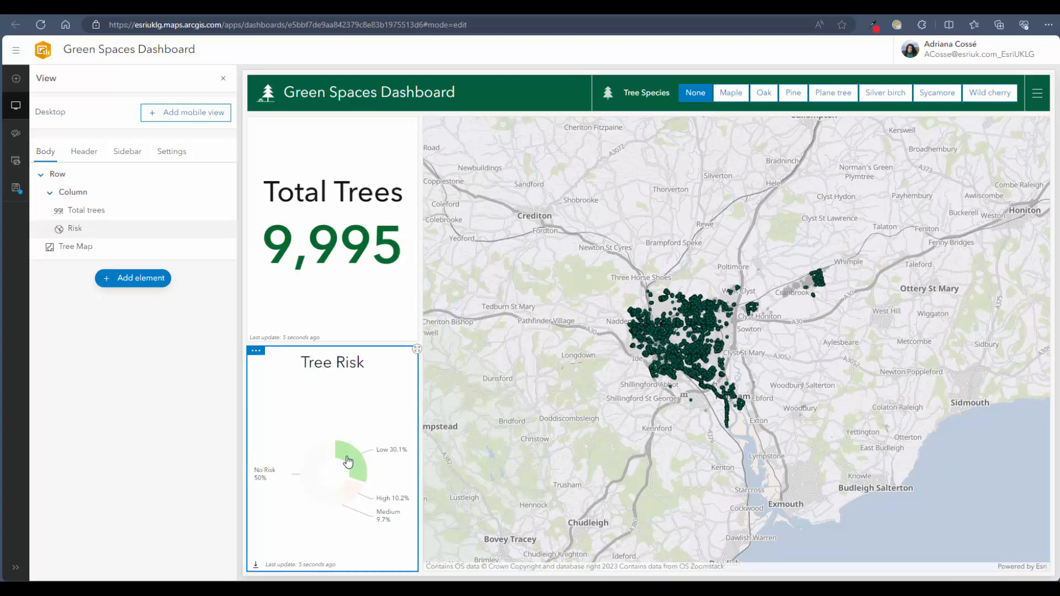
click(339, 499)
scroll(655, 361, up, 3)
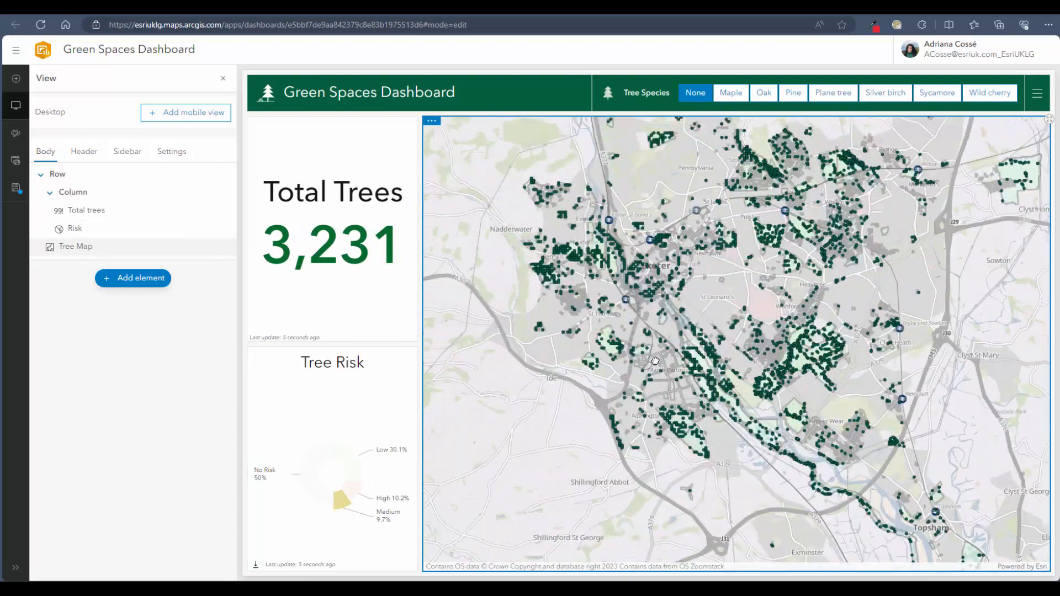
scroll(655, 360, up, 2)
click(339, 502)
click(354, 492)
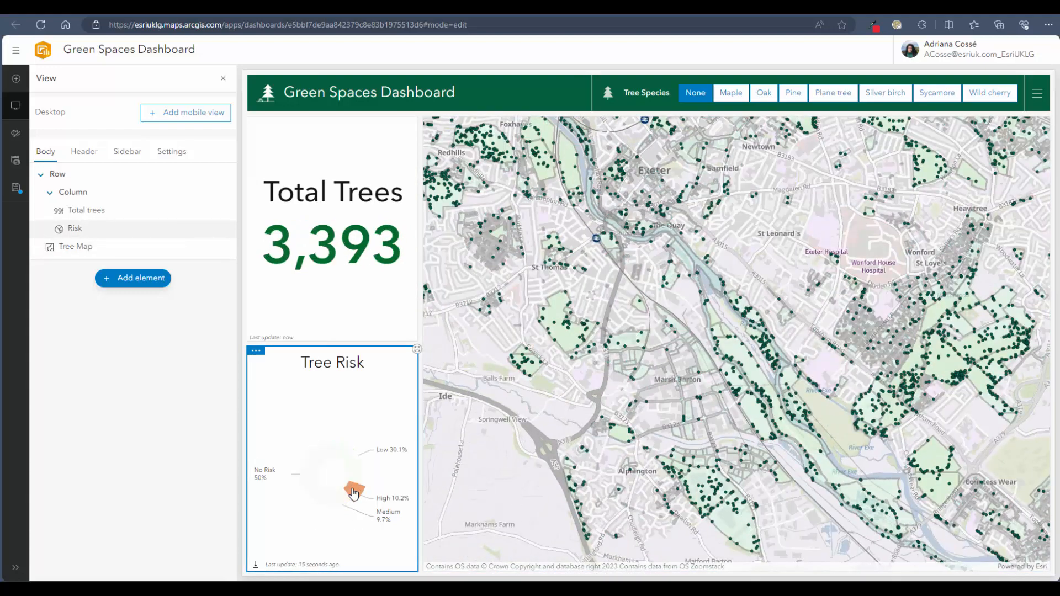
Test the Tree Species selector with Oak and Plane tree, and reset it to None.
click(765, 93)
click(834, 93)
click(692, 95)
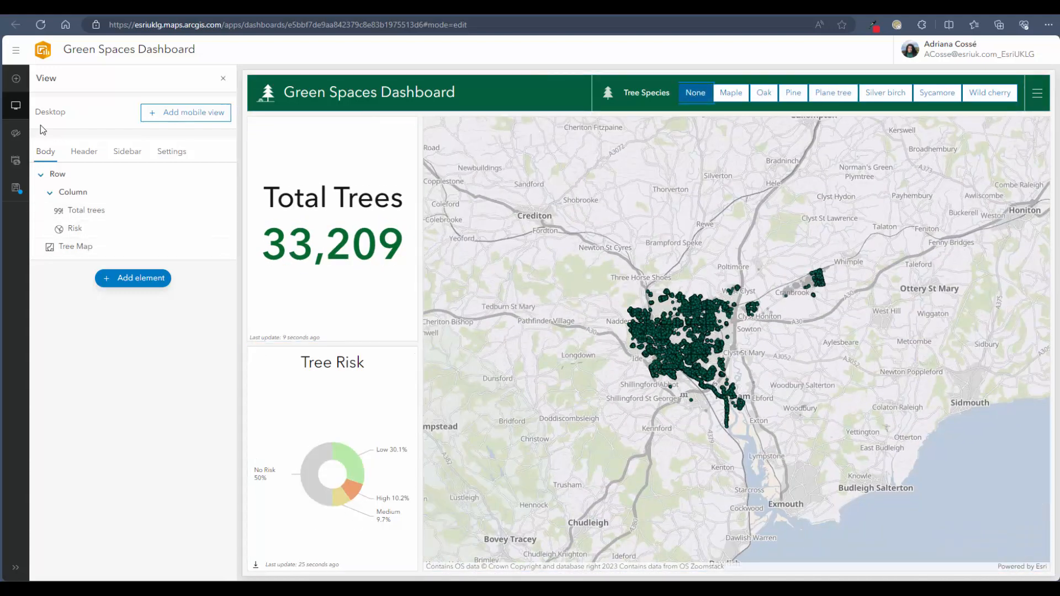
Add a serial chart based on the Tree points in ownership layer, with Health as the category field.
click(103, 278)
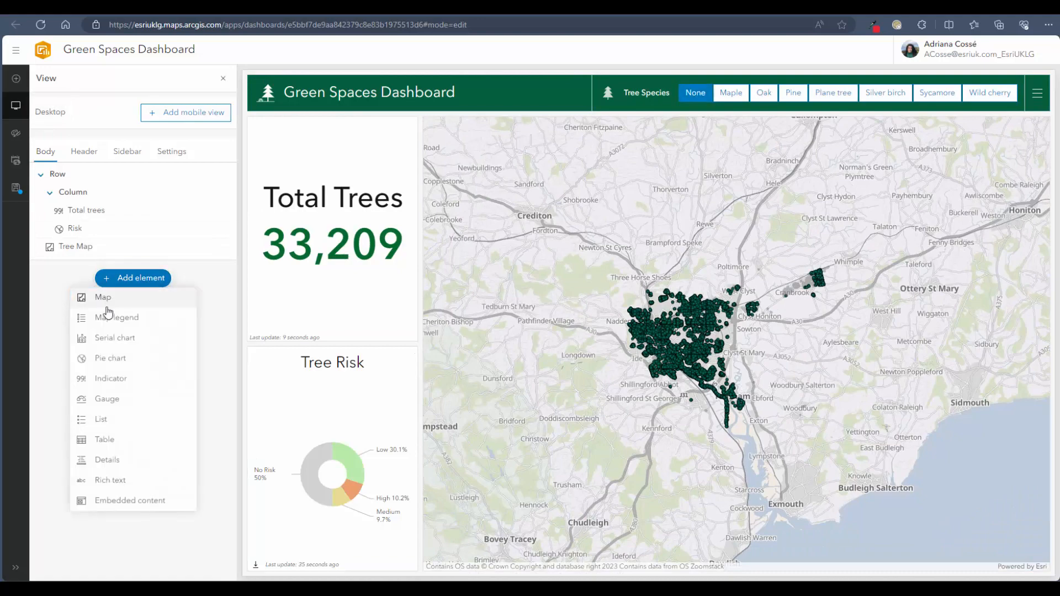
click(145, 340)
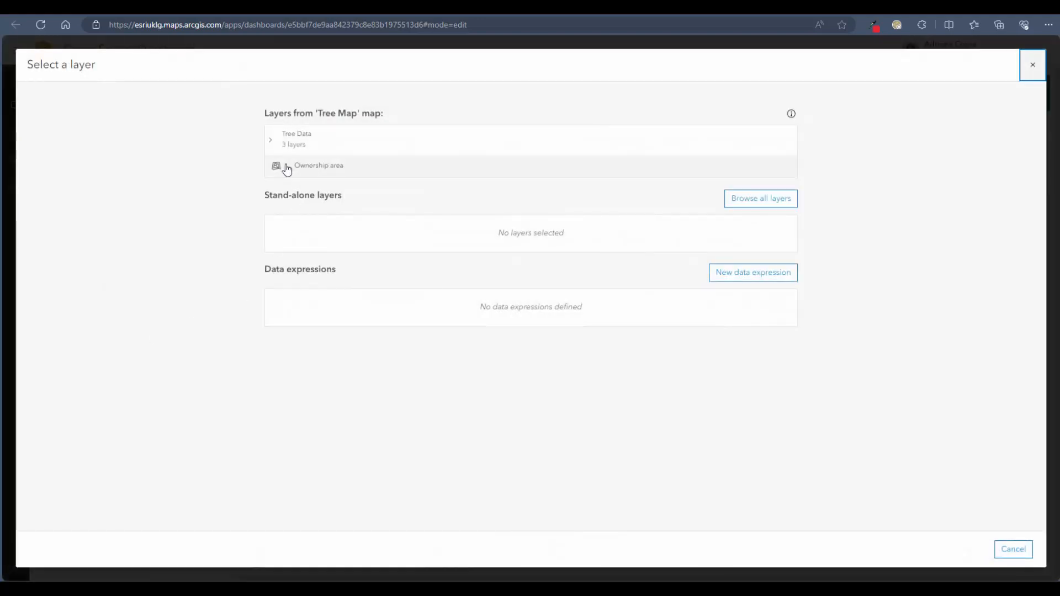
click(270, 144)
click(350, 214)
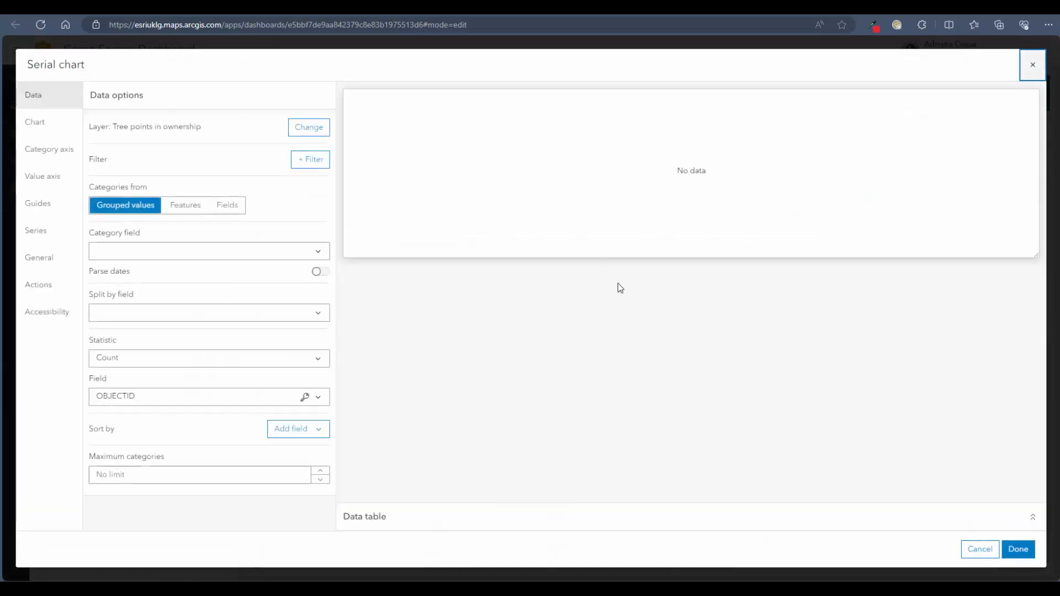
click(225, 251)
scroll(204, 420, down, 5)
scroll(180, 420, up, 2)
click(144, 429)
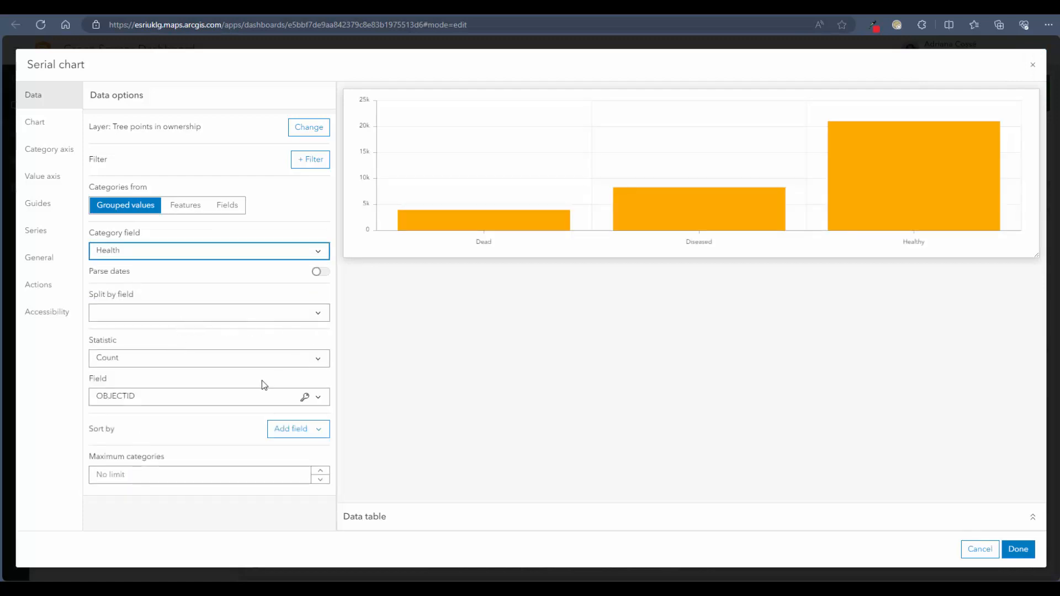
Sort the serial chart's categories by Health in descending order.
click(305, 431)
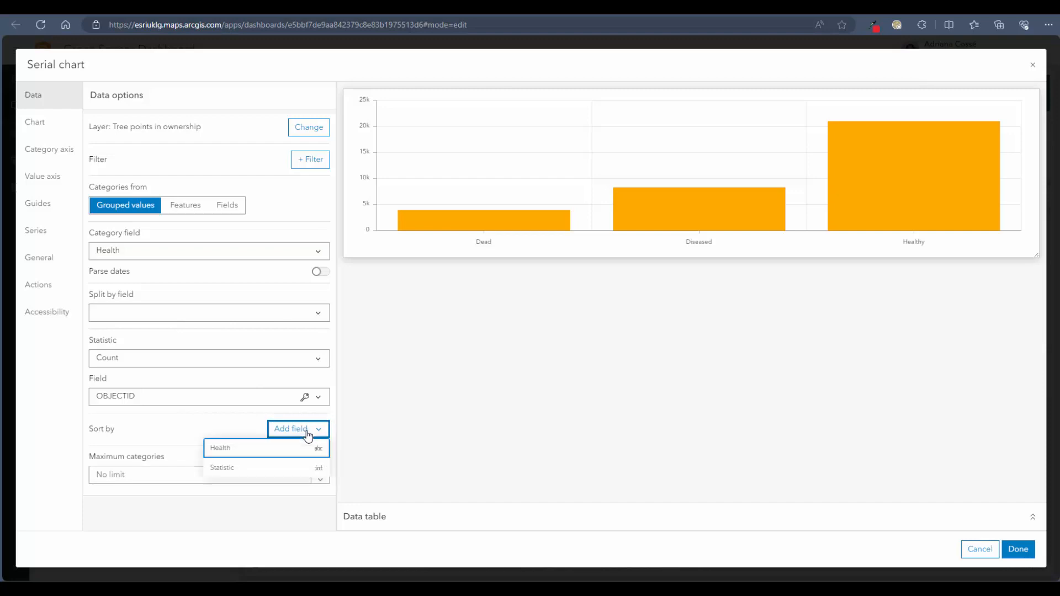
click(235, 454)
click(280, 460)
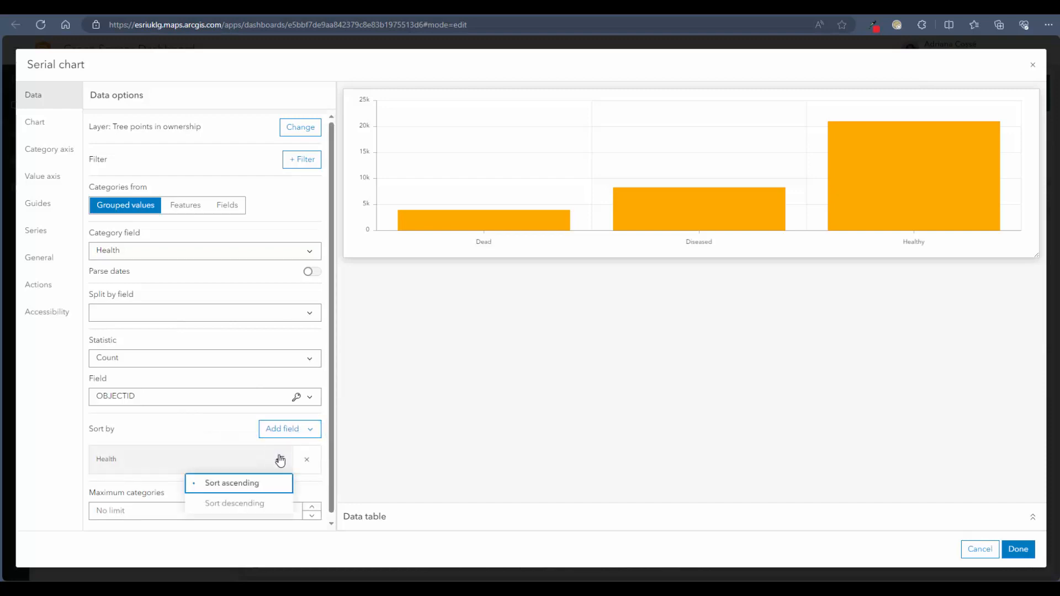
click(232, 503)
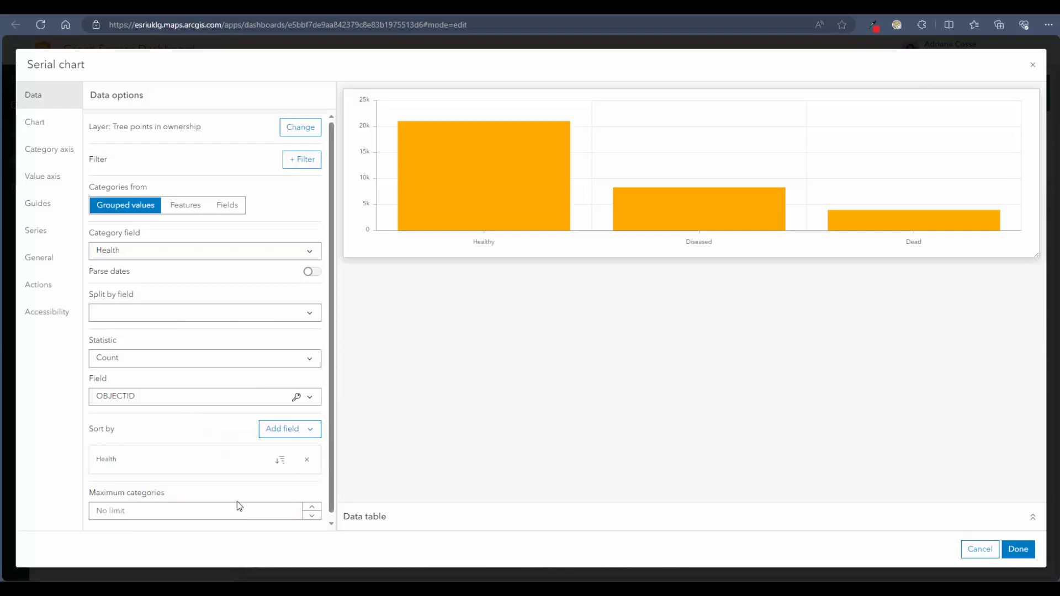
Try the horizontal orientation for the serial chart and return it to vertical.
click(55, 122)
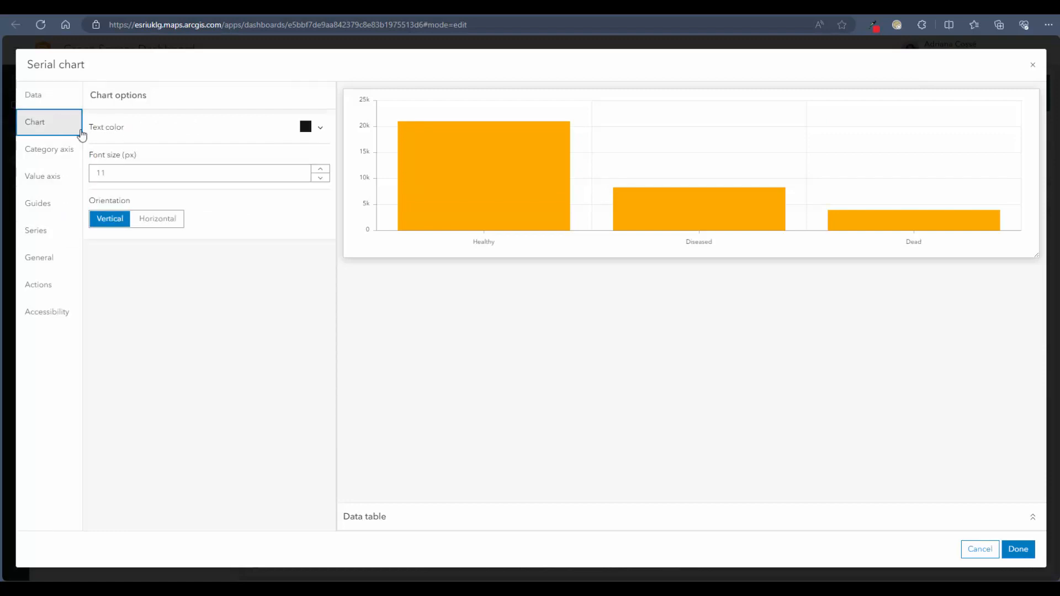
click(154, 220)
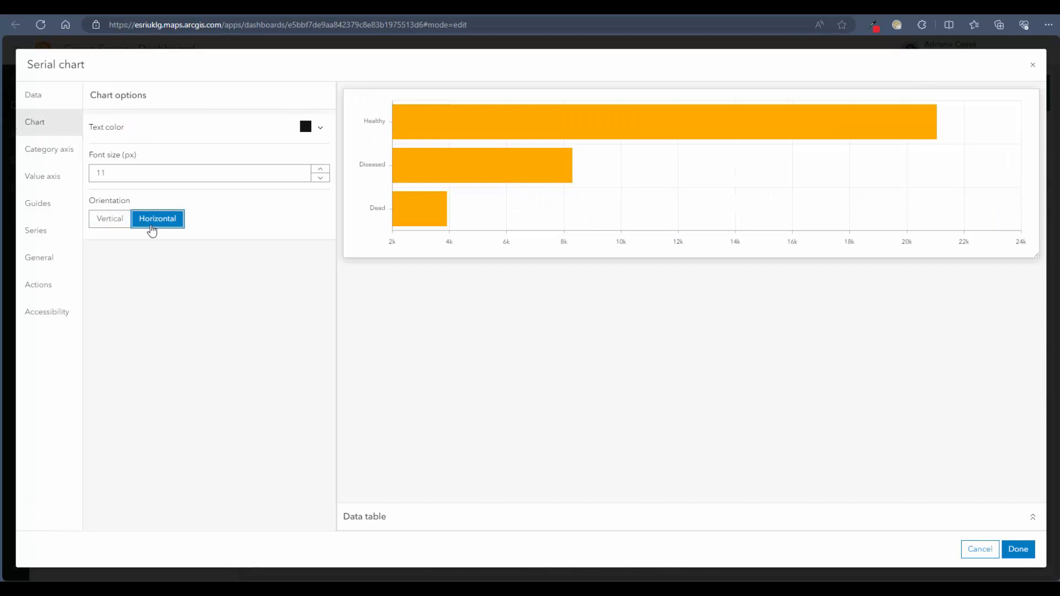
click(110, 224)
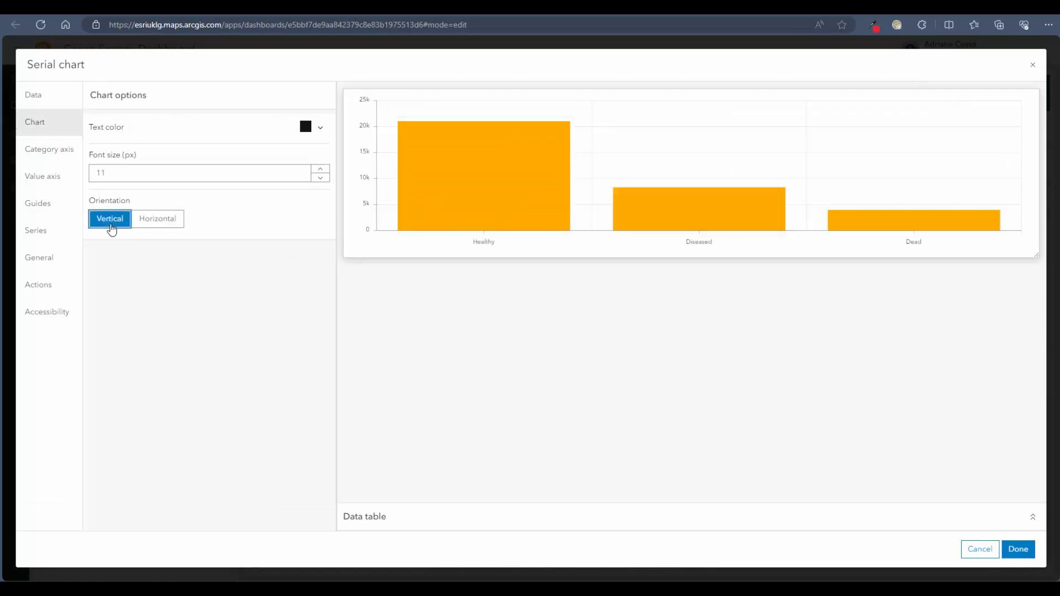
Title the category axis "Tree Health" and look over its label and axis settings.
click(50, 154)
click(127, 164)
text(Tree Health)
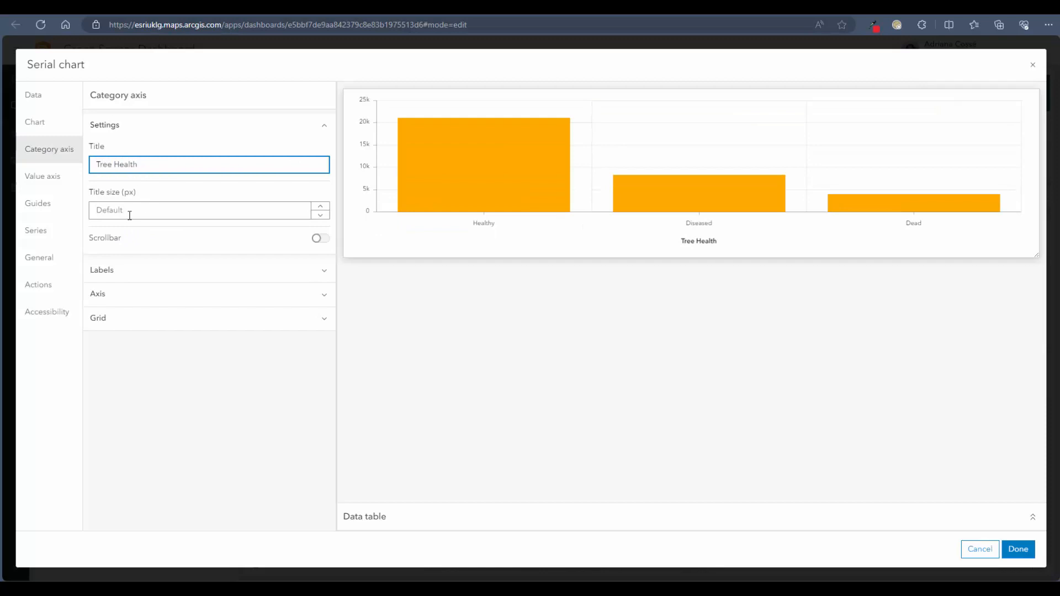
click(296, 270)
scroll(263, 315, down, 1)
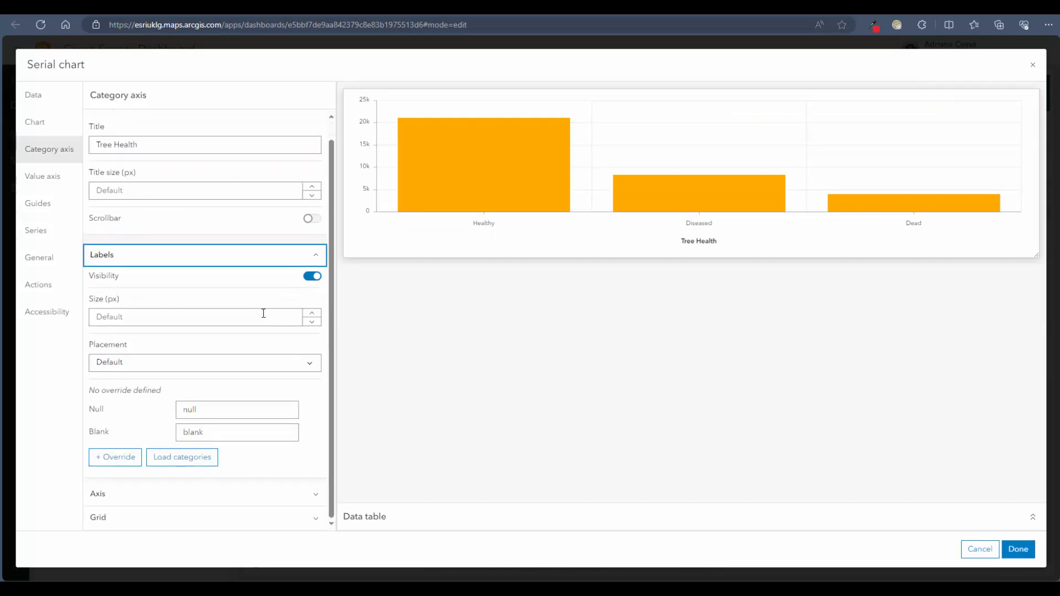
click(296, 495)
Title the value axis "Count".
click(42, 176)
click(151, 165)
text(Count)
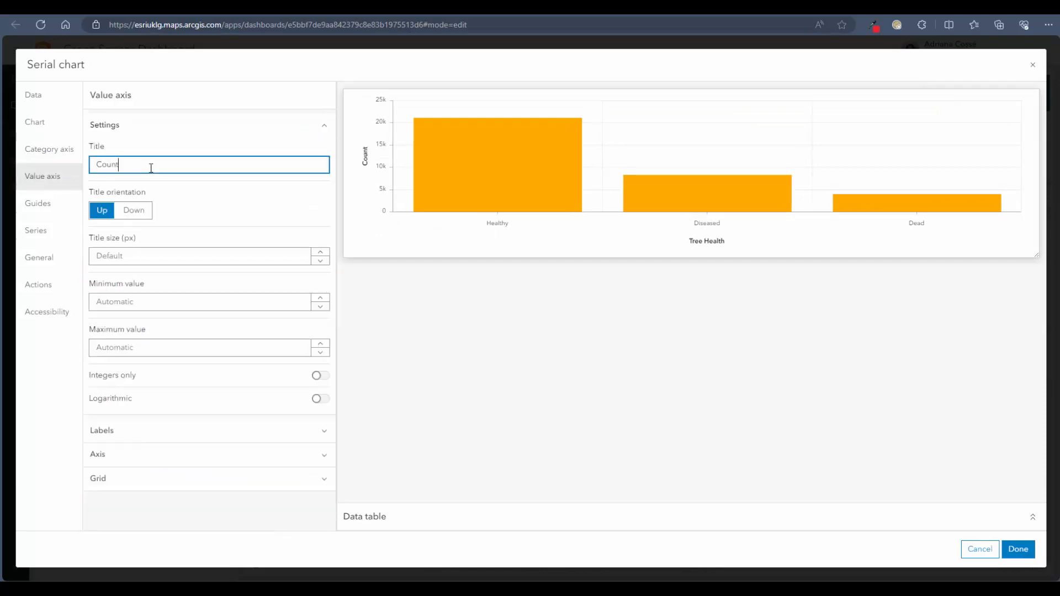
Color the serial chart's bars by category instead of with a single color, leaving the guides undefined.
click(50, 204)
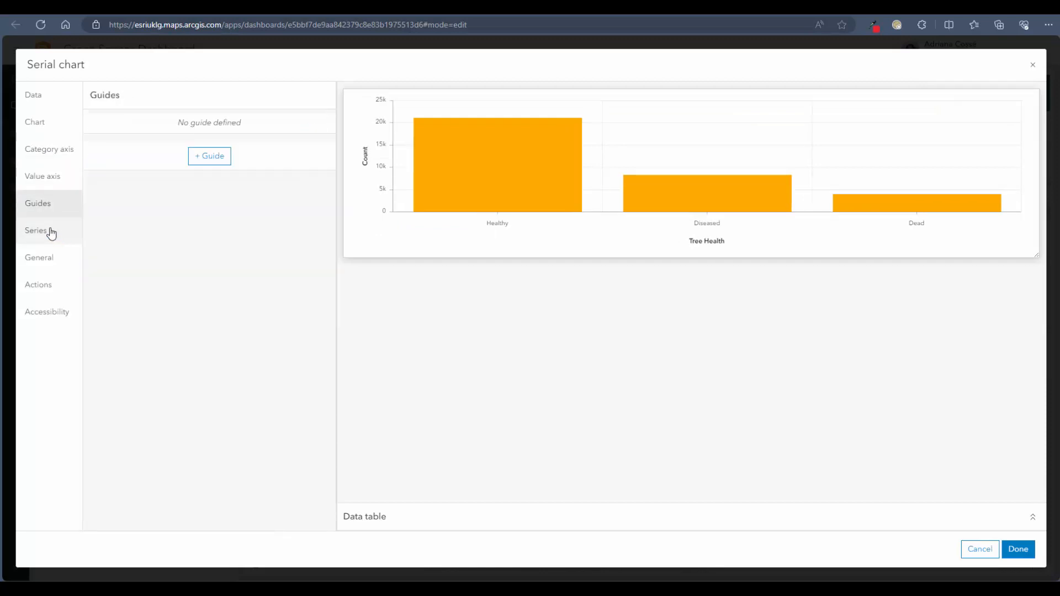
click(50, 230)
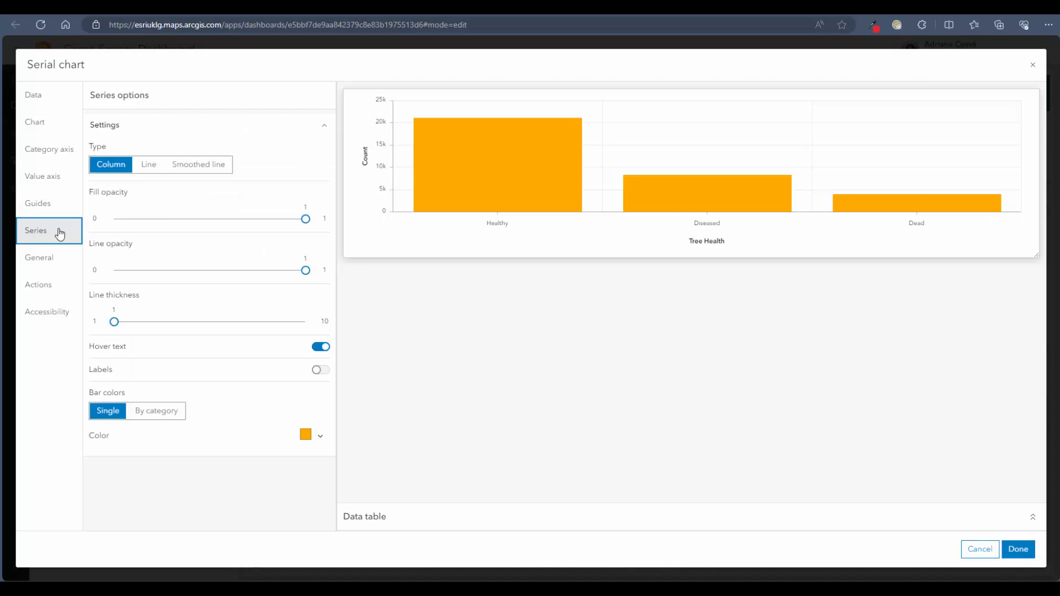
click(156, 411)
scroll(160, 414, down, 2)
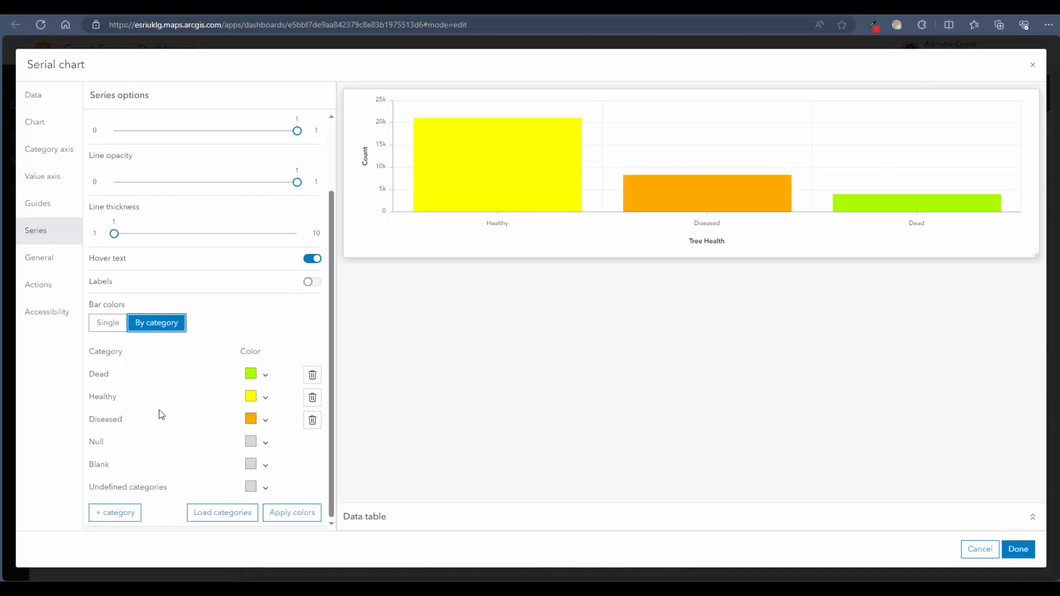
Set the Dead category's bar color to a pale red, #e8a395.
click(258, 376)
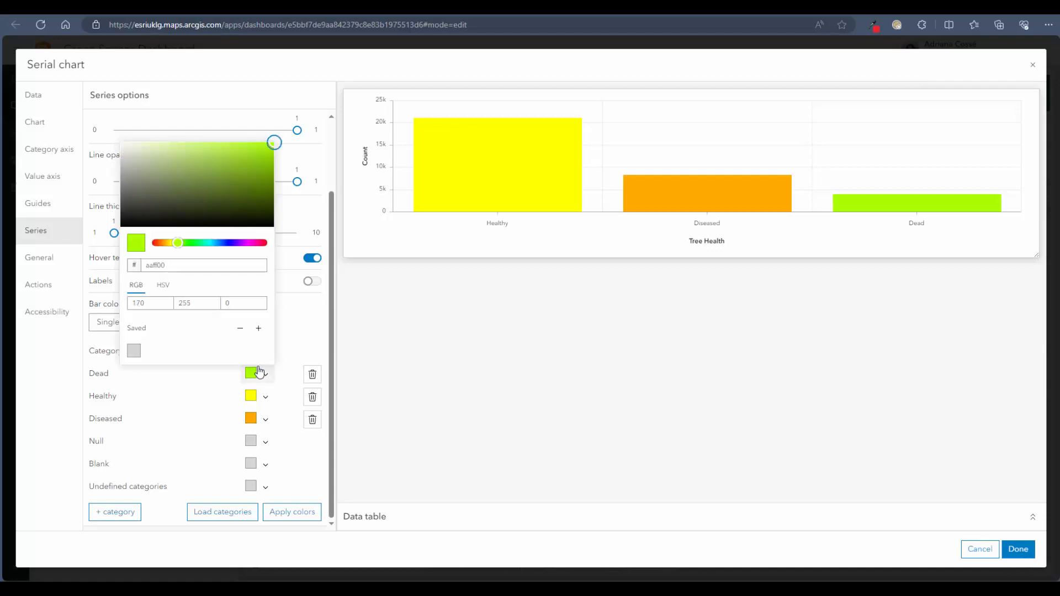
click(157, 245)
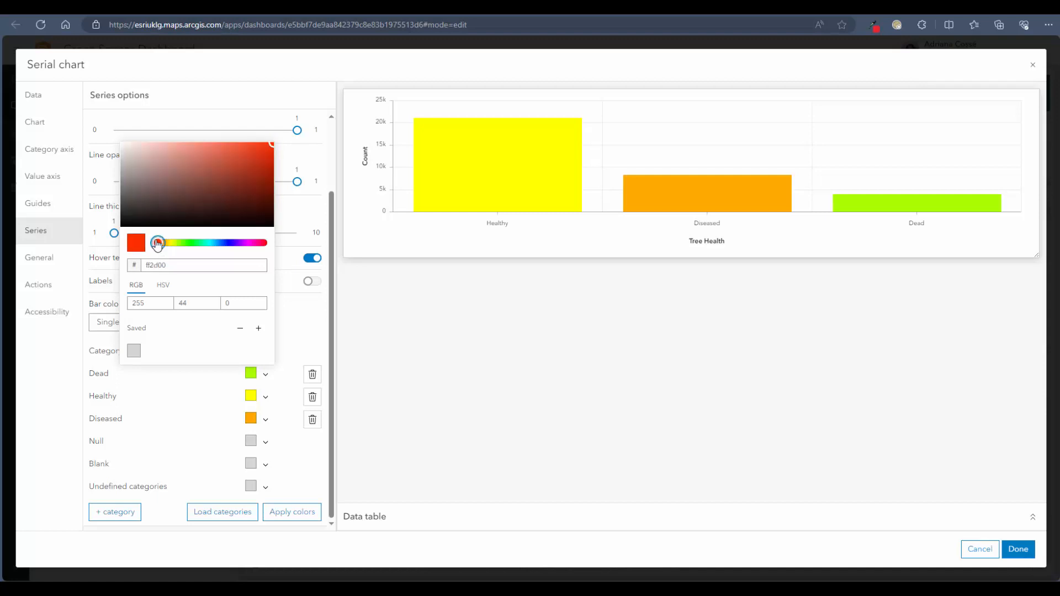
click(172, 151)
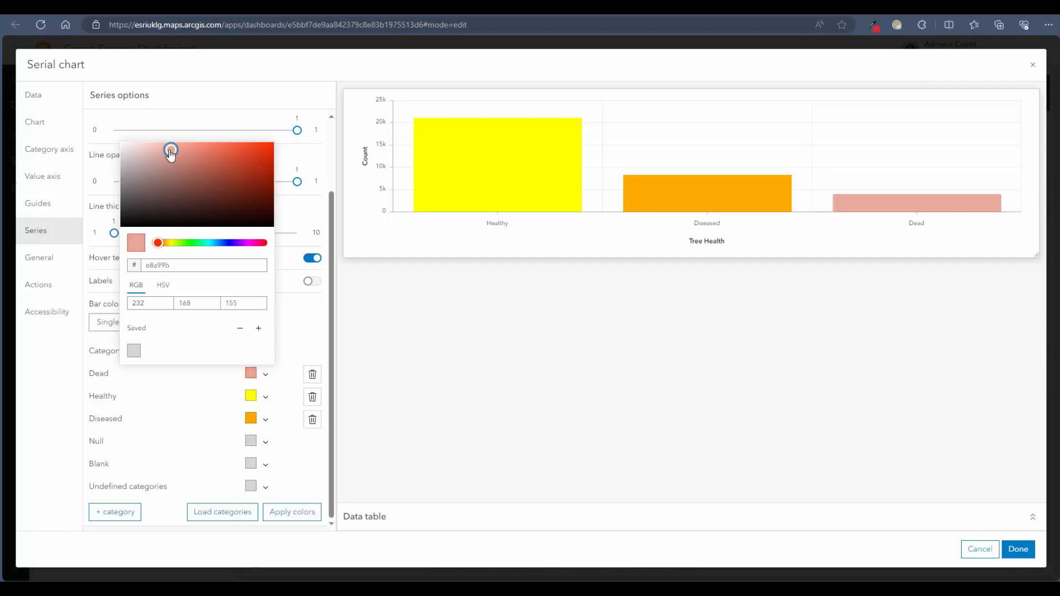
drag(169, 155, 166, 154)
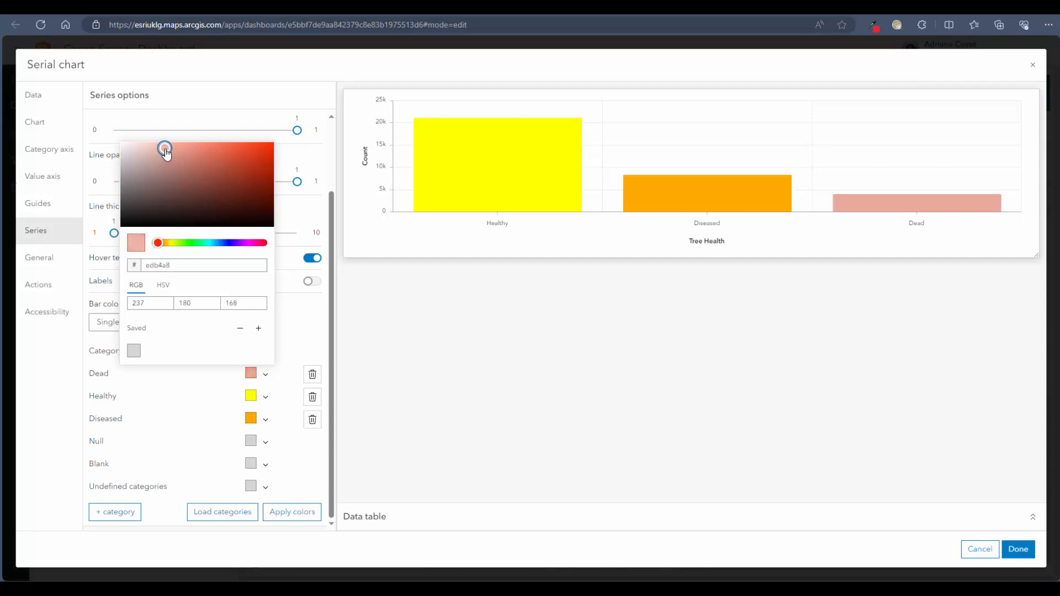
click(175, 151)
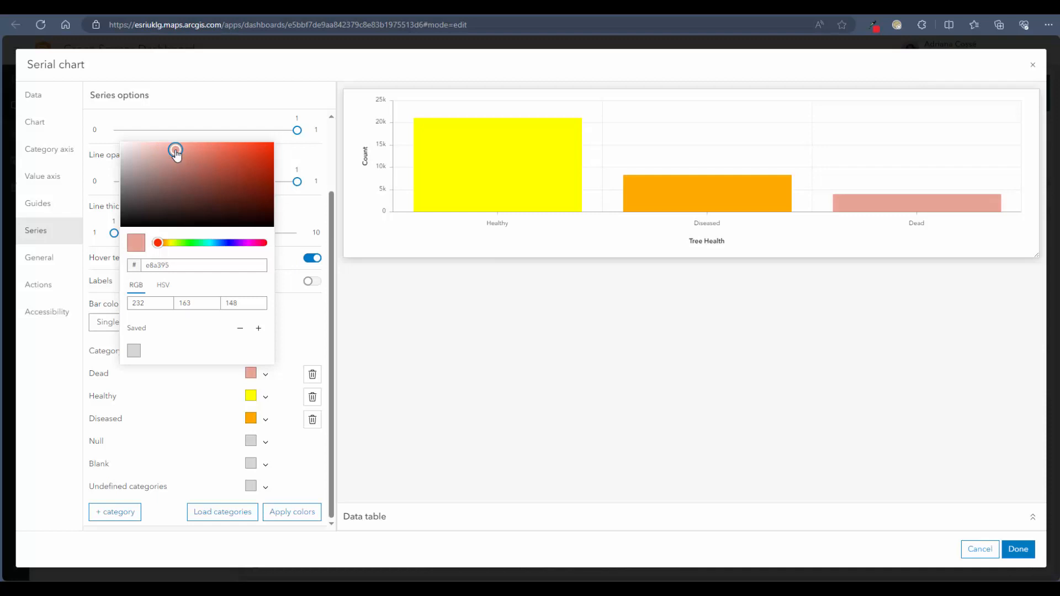
click(520, 380)
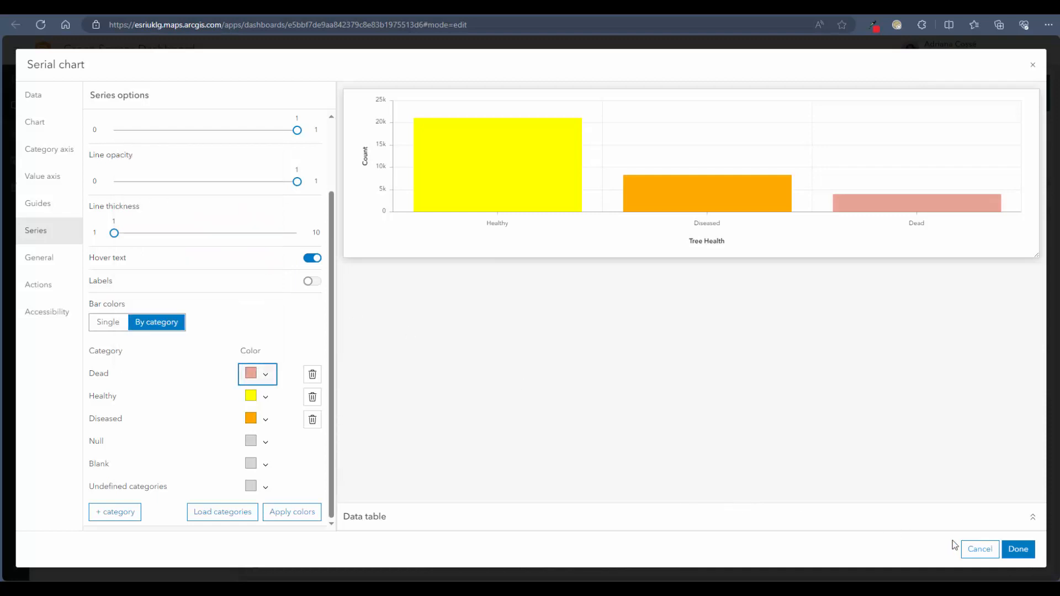
Finish adding the serial chart, and store the Tree Risk pie chart's High, Low and Medium slice colors as saved colors.
click(1019, 549)
mouse_move(660, 356)
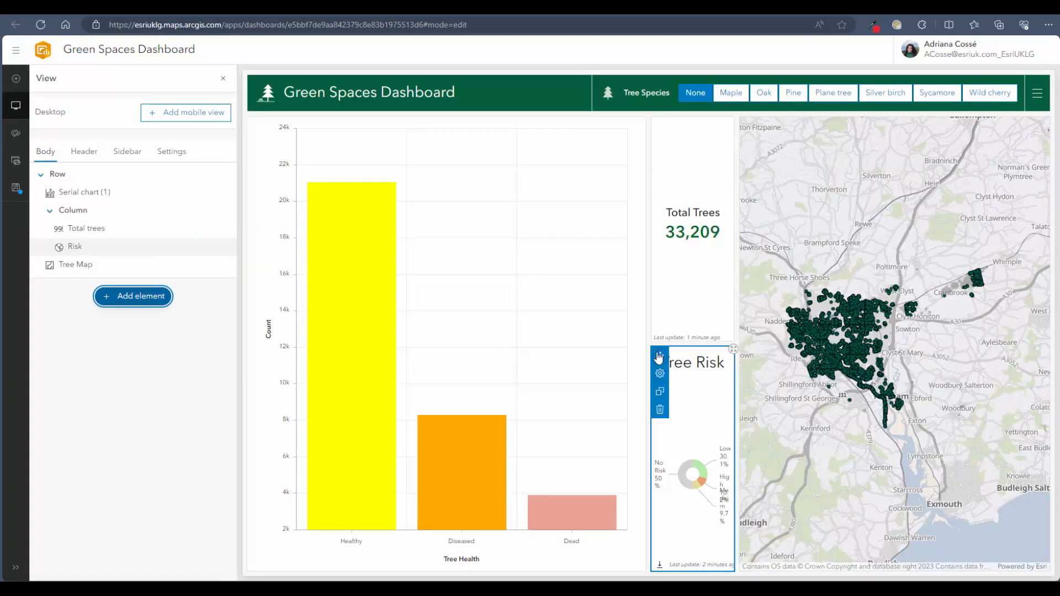
click(660, 375)
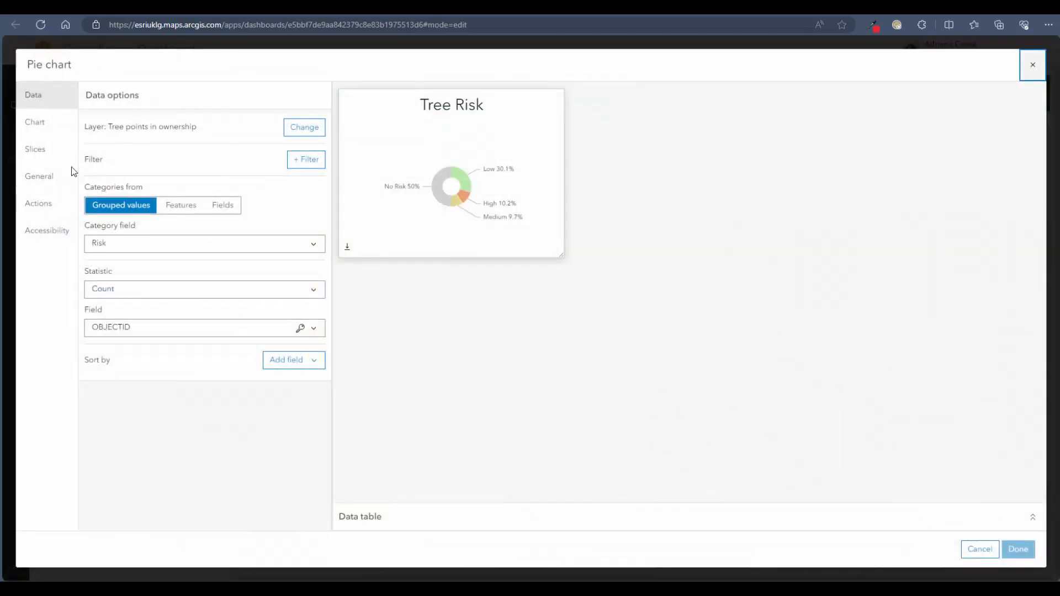
click(48, 154)
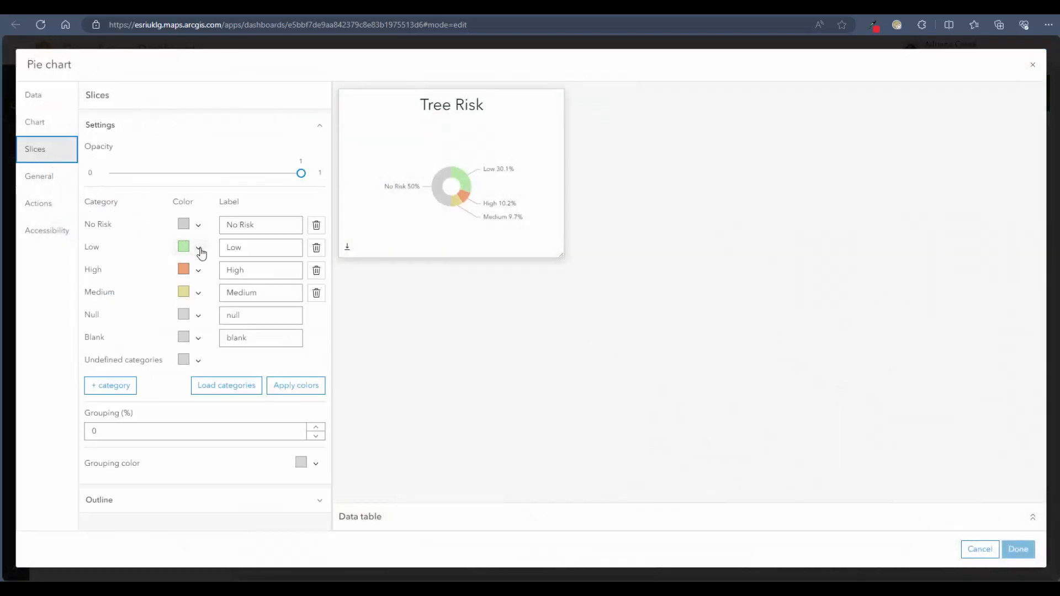
click(198, 270)
click(195, 473)
click(198, 247)
click(191, 444)
click(215, 269)
click(198, 293)
click(194, 489)
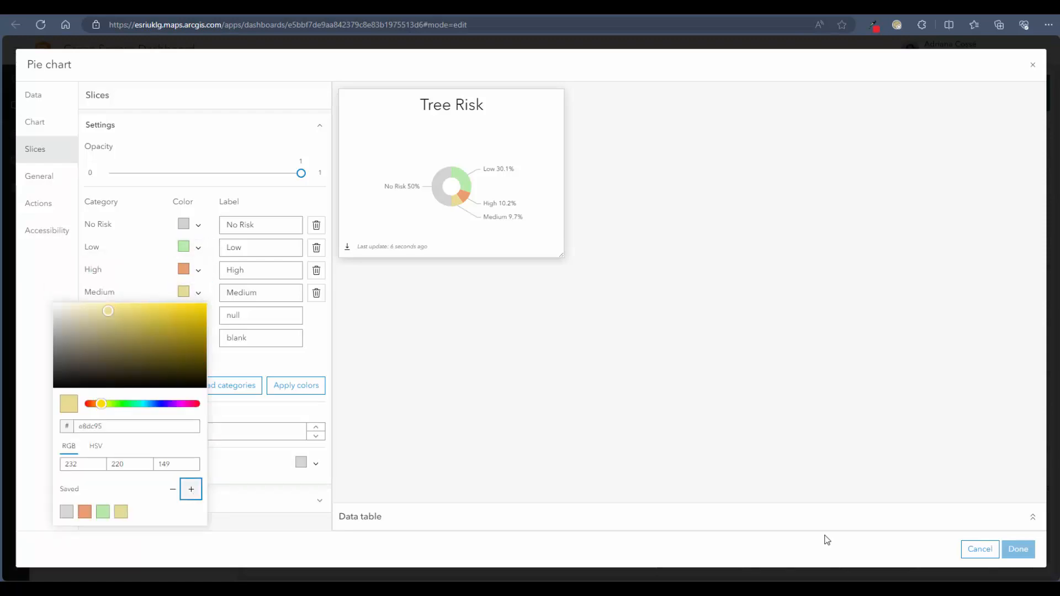
click(1018, 549)
Apply the saved colors to the serial chart's bars: orange (#eb9e6e) for Dead, green (#b8eda8) for Healthy and yellow for Diseased.
click(256, 143)
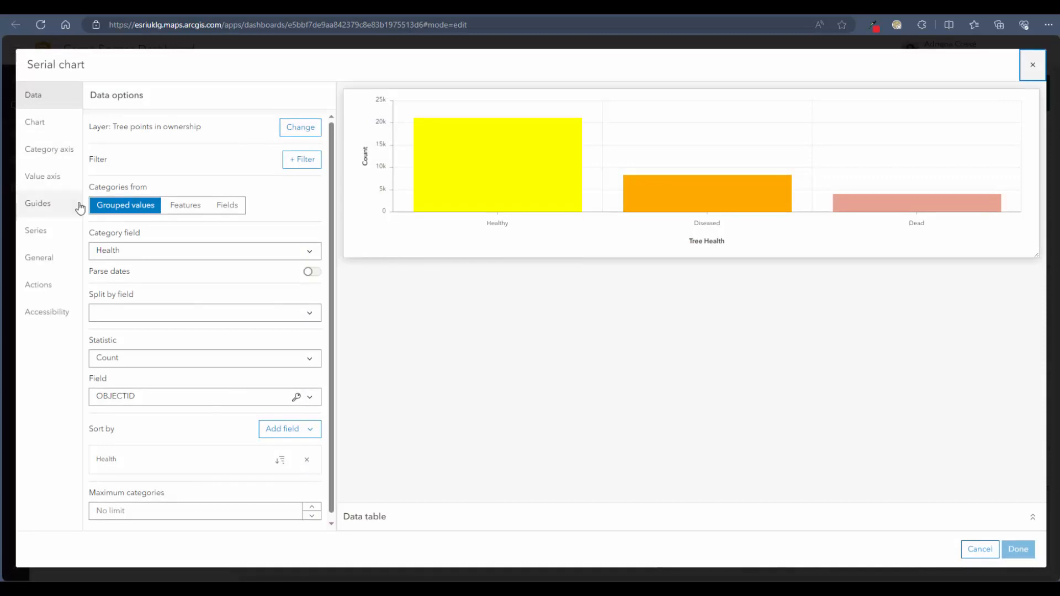
click(55, 230)
scroll(221, 332, down, 3)
click(265, 374)
click(151, 350)
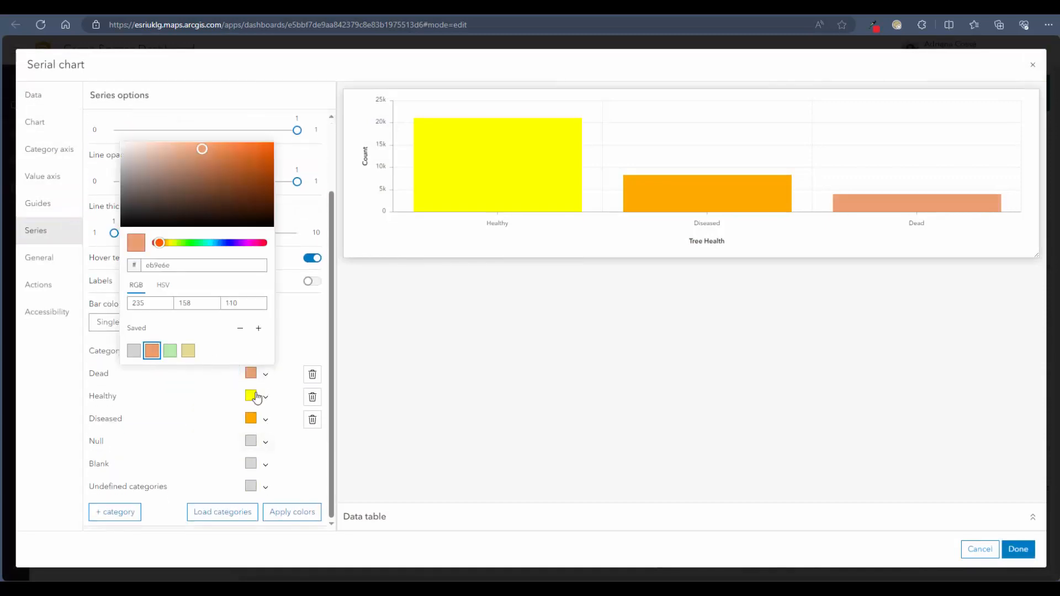
click(265, 396)
click(170, 374)
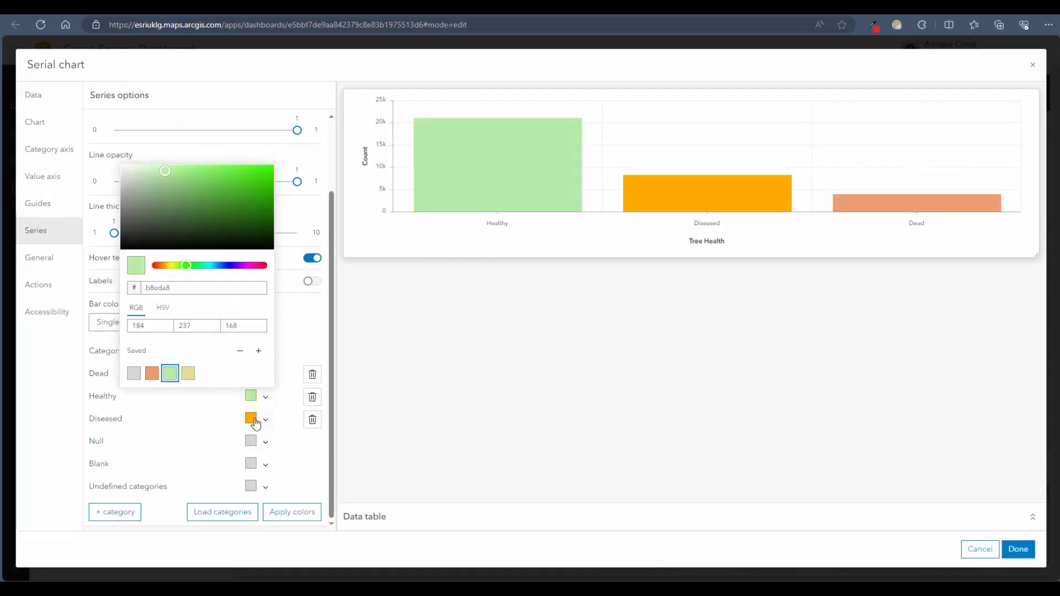
click(265, 419)
click(187, 396)
click(451, 395)
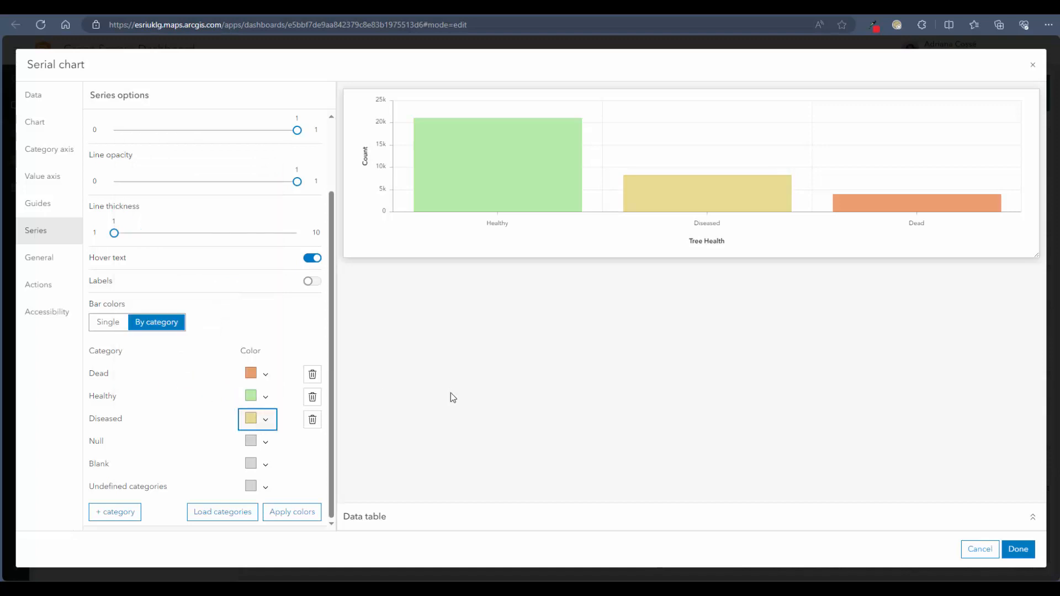
scroll(314, 449, up, 3)
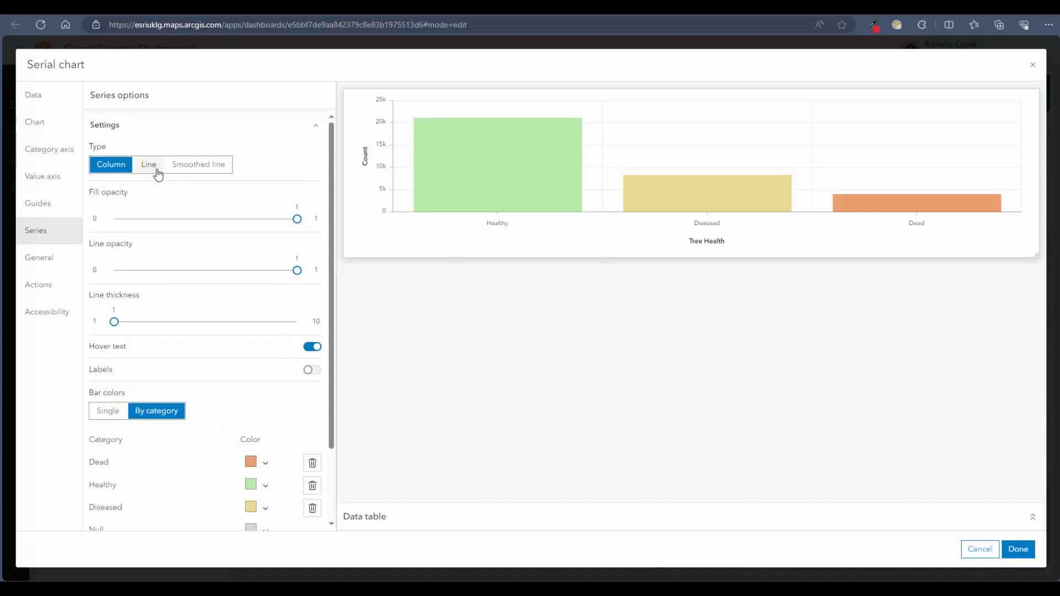
Try the Line and Smoothed line series types, and return the chart to Column with bars colored by category.
drag(115, 323, 70, 331)
click(148, 169)
click(198, 167)
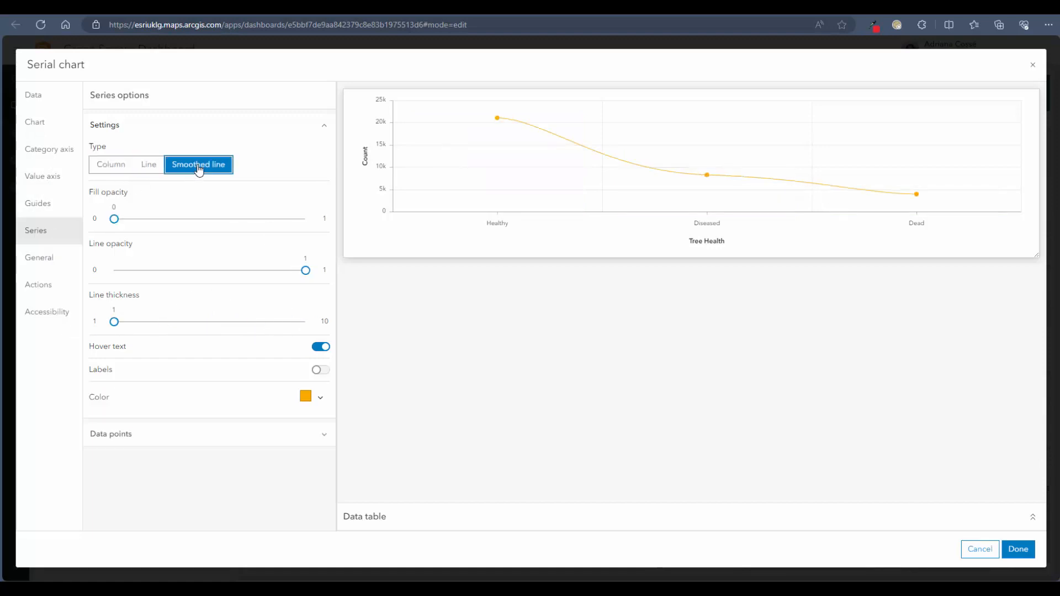
click(108, 166)
click(177, 412)
scroll(208, 450, down, 2)
scroll(199, 433, up, 2)
Name the serial chart Tree Health, and enable its last update text and summarized data download.
click(55, 260)
text(Tree Hera)
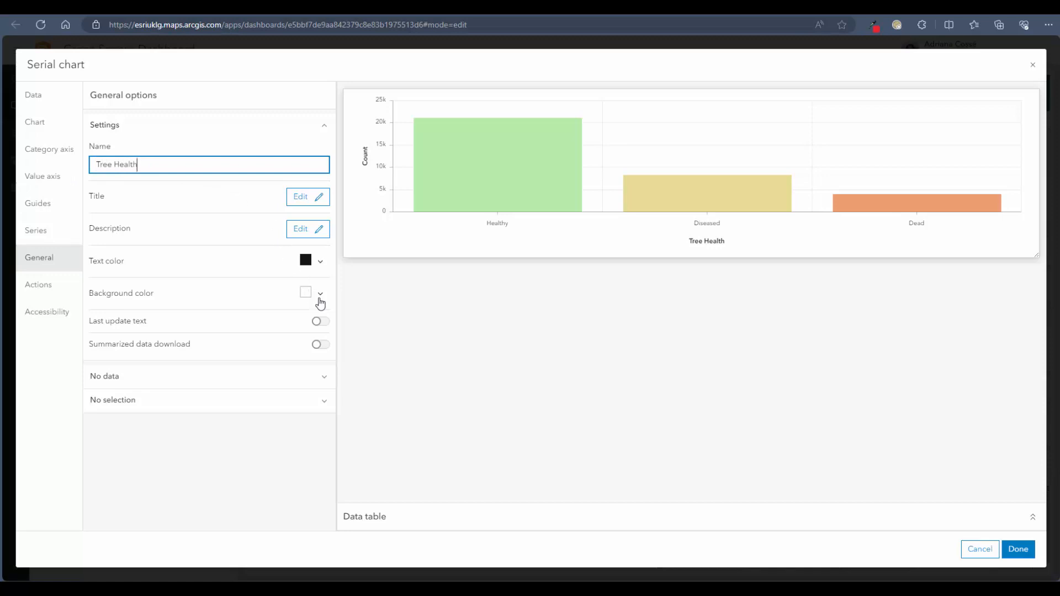
click(321, 322)
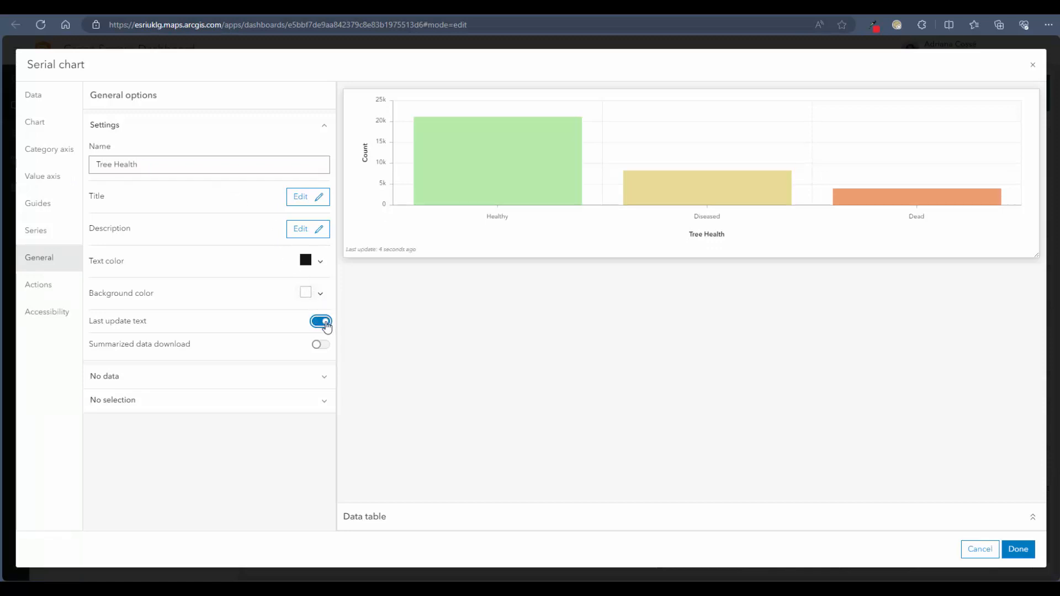
click(320, 347)
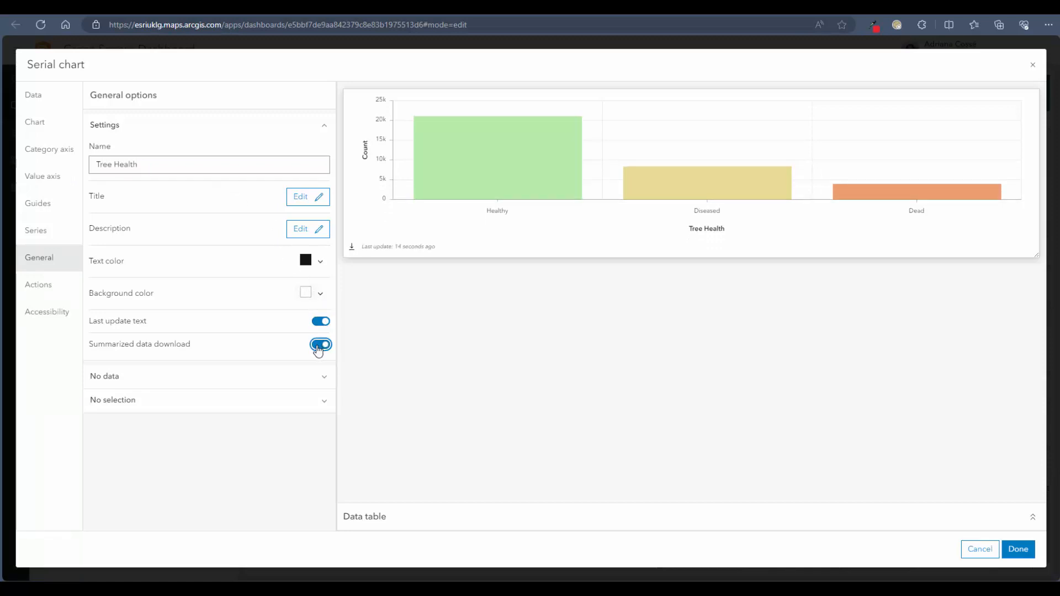
Make selections in the serial chart filter Risk, Species selector, Total trees and the Tree Map's Tree points in ownership layer.
click(75, 286)
click(294, 195)
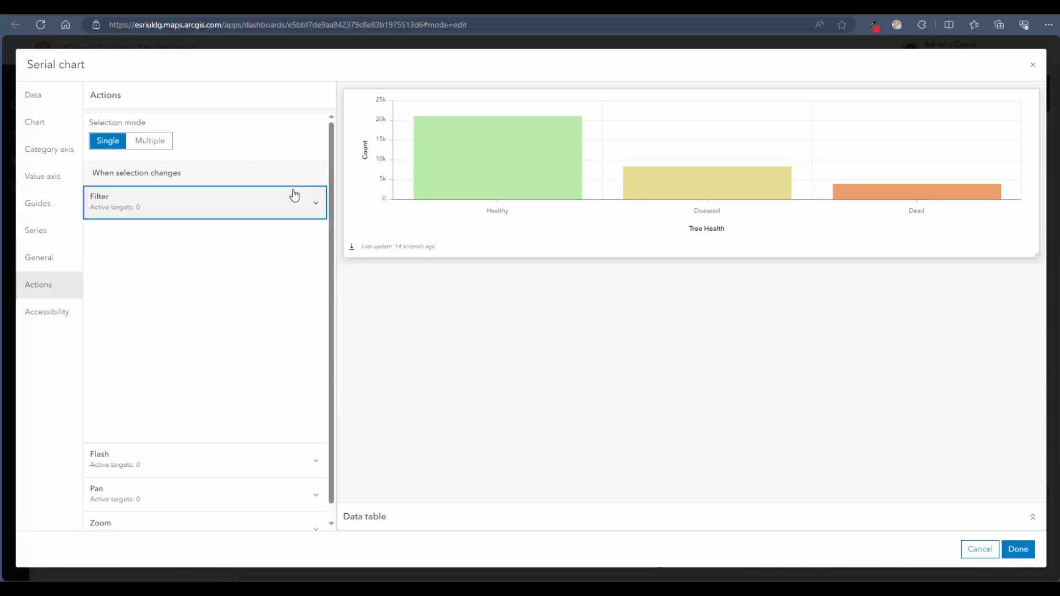
click(312, 263)
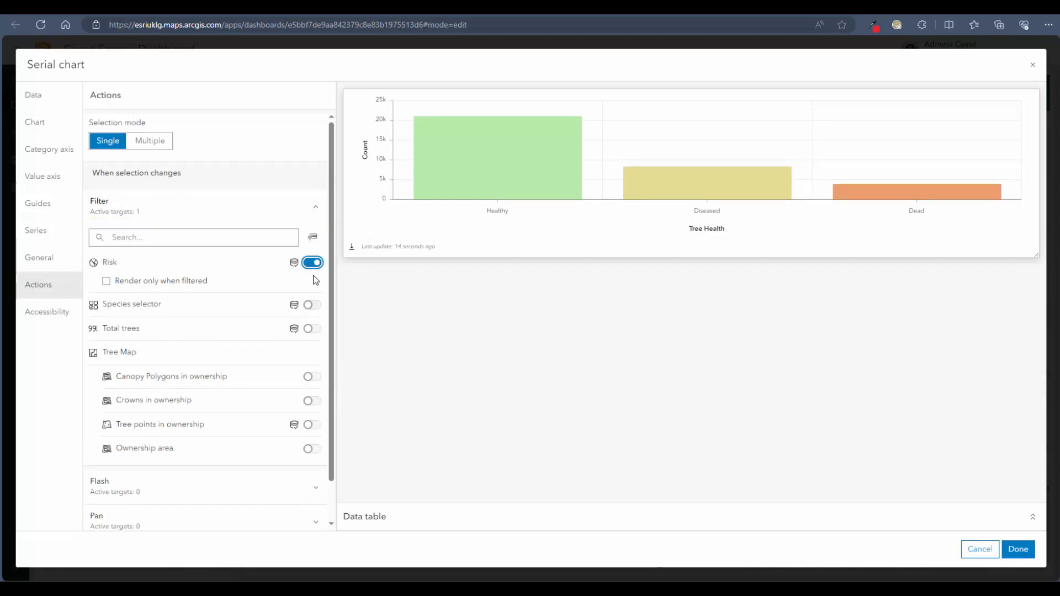
click(313, 305)
click(313, 347)
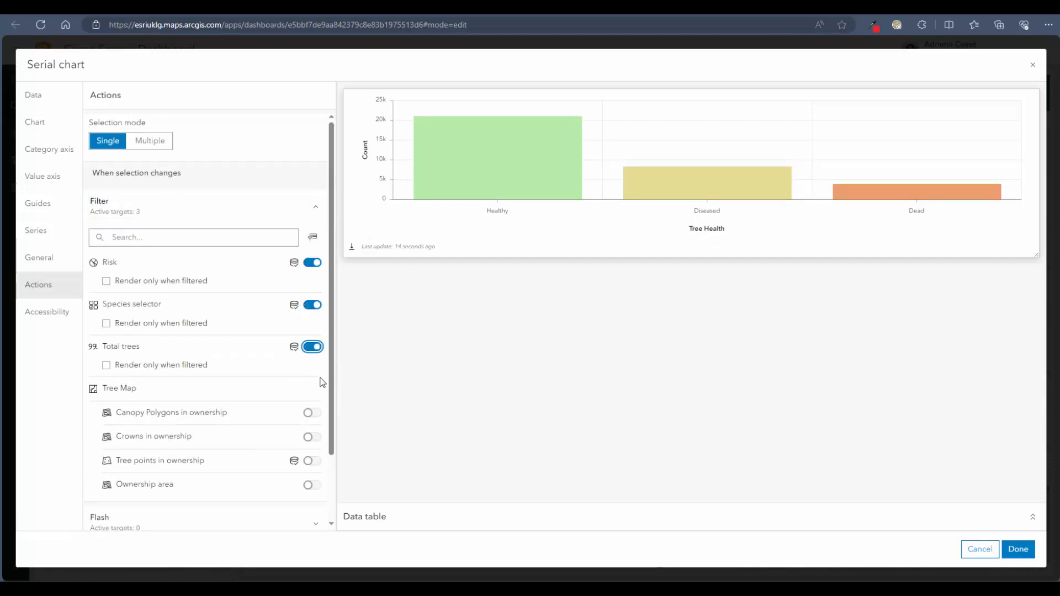
click(313, 462)
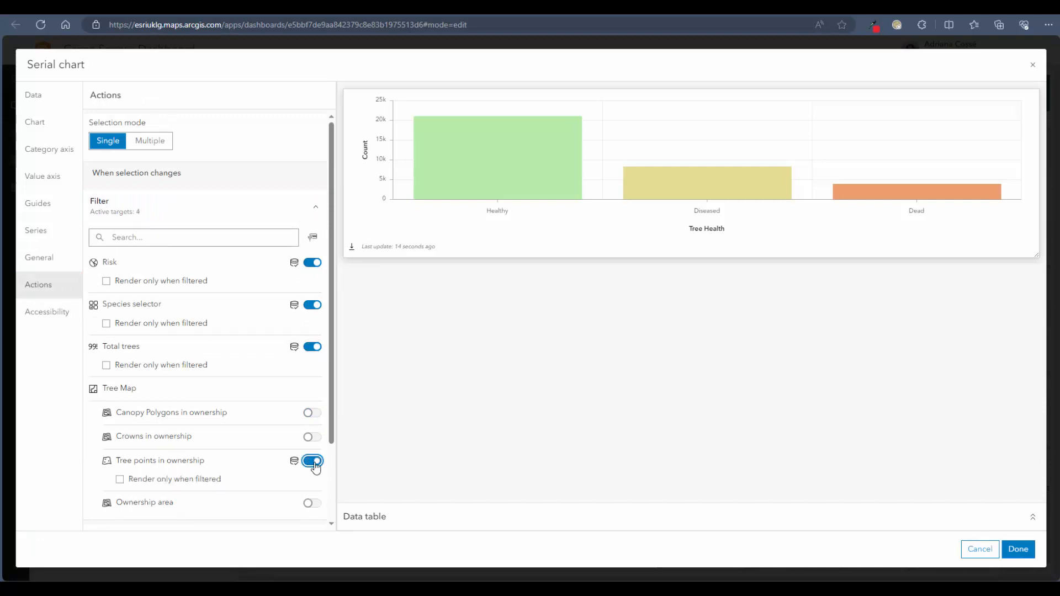
scroll(320, 473, down, 2)
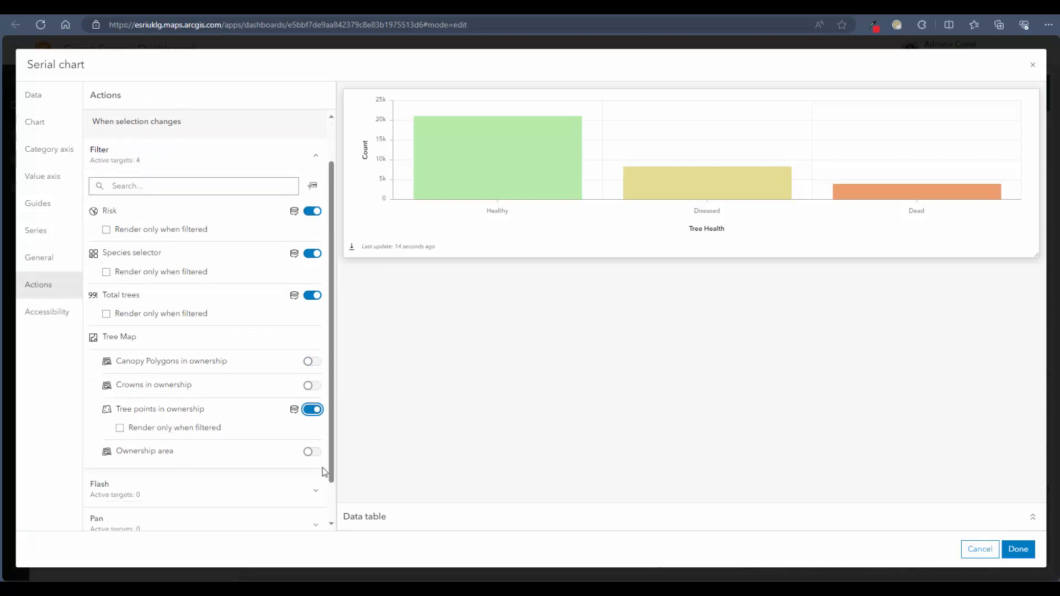
Set the serial chart's accessible name to Tree Health Chart and finish configuring the chart.
click(65, 321)
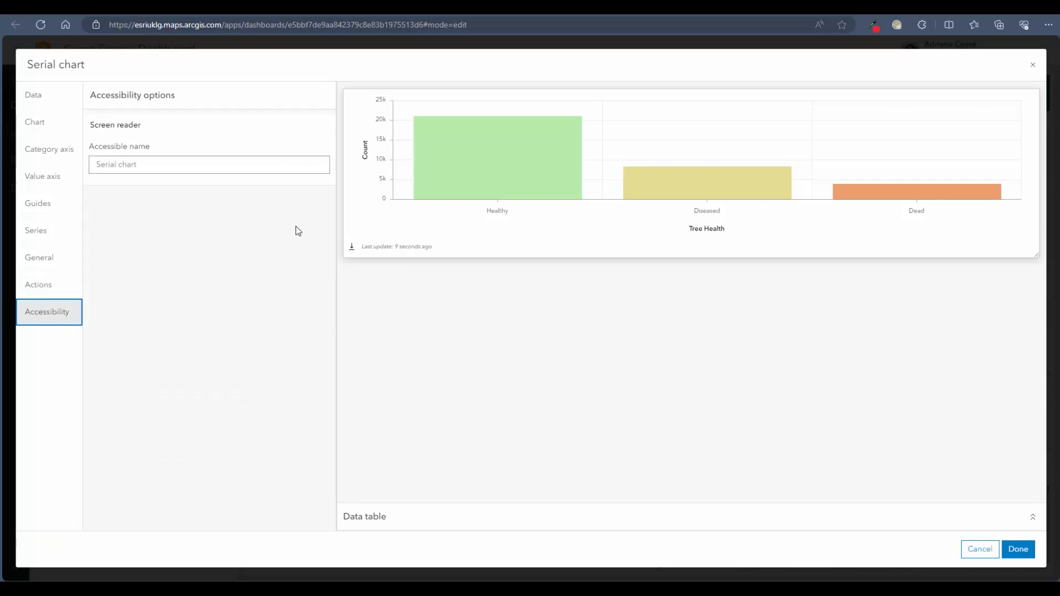
click(256, 165)
text(Tree Health Chart)
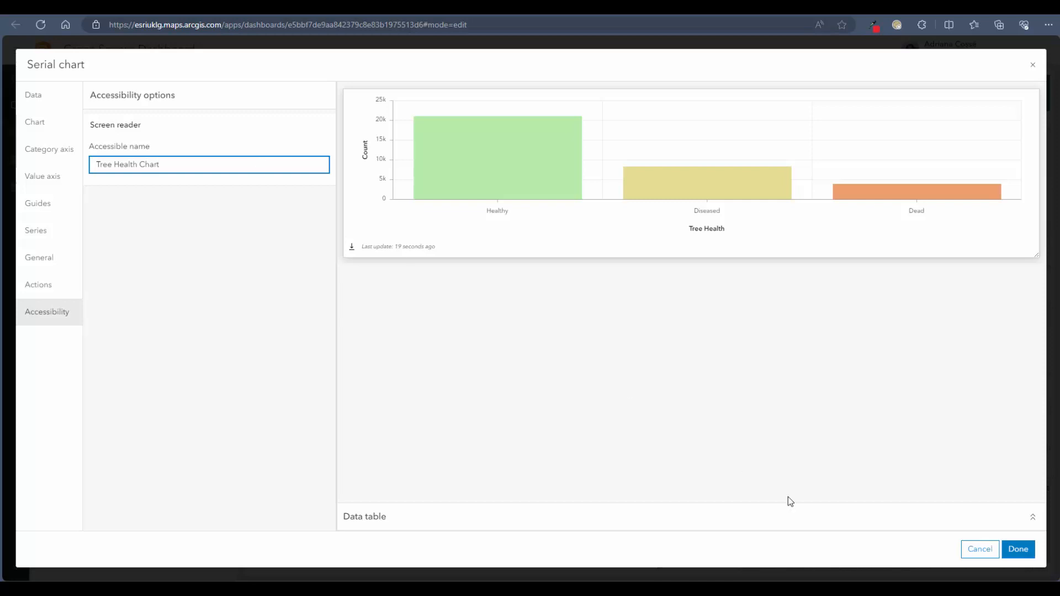
click(1018, 549)
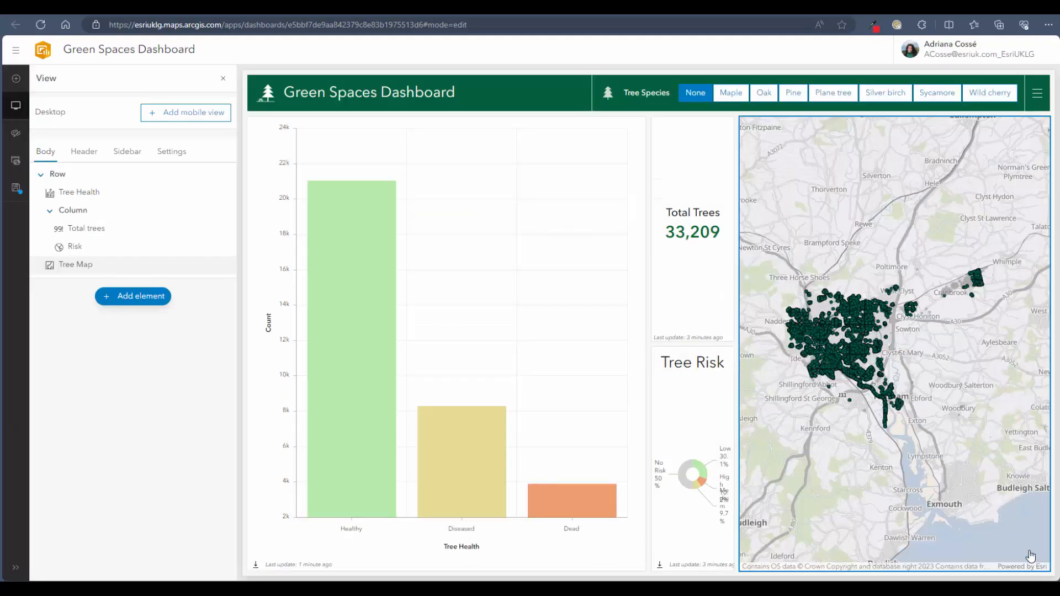
Place the Tree Health chart below the map, make the map taller than the chart, and widen the Total Trees and Tree Risk column.
mouse_move(256, 130)
mouse_down()
mouse_move(306, 140)
mouse_move(895, 562)
mouse_up()
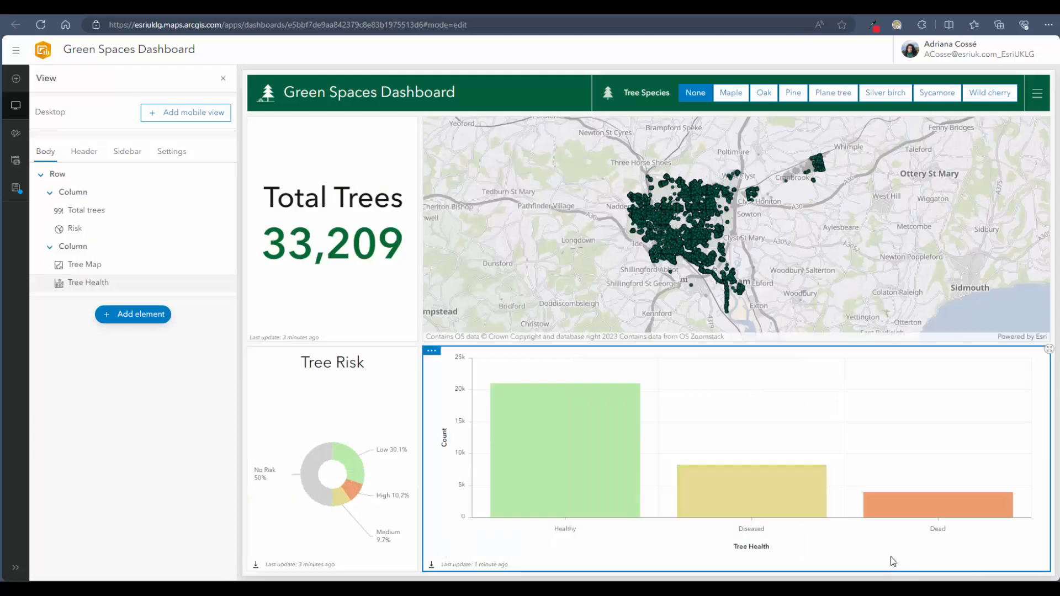
mouse_move(750, 343)
mouse_down()
mouse_move(753, 449)
mouse_move(759, 421)
mouse_up()
drag(423, 319, 452, 334)
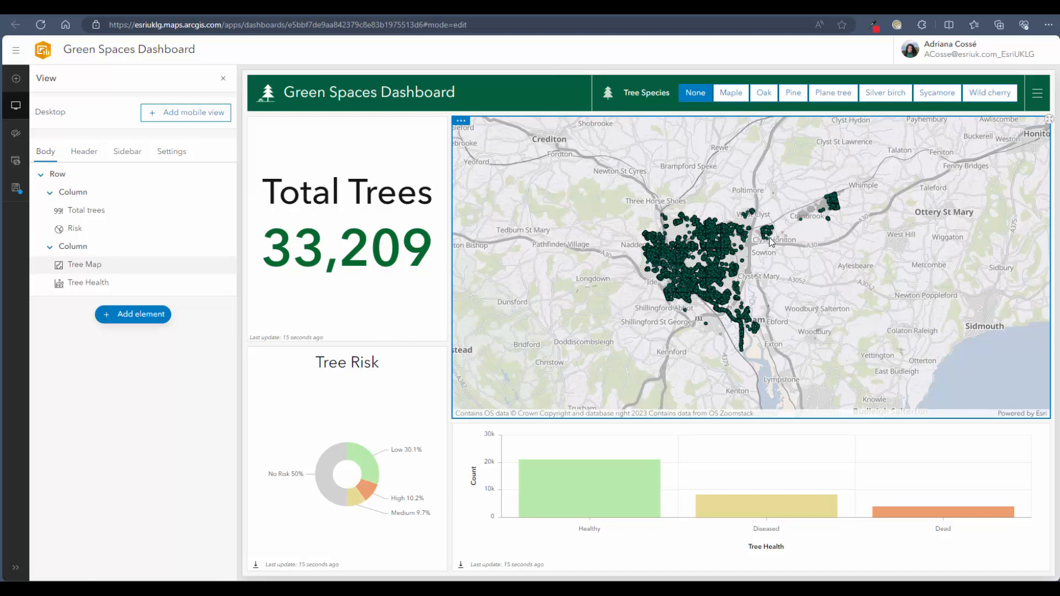
Enable the Tree Map's legend, layer visibility, zoom in/out, basemap switcher, and initial view and bookmarks tools.
scroll(772, 242, up, 4)
drag(773, 276, 828, 274)
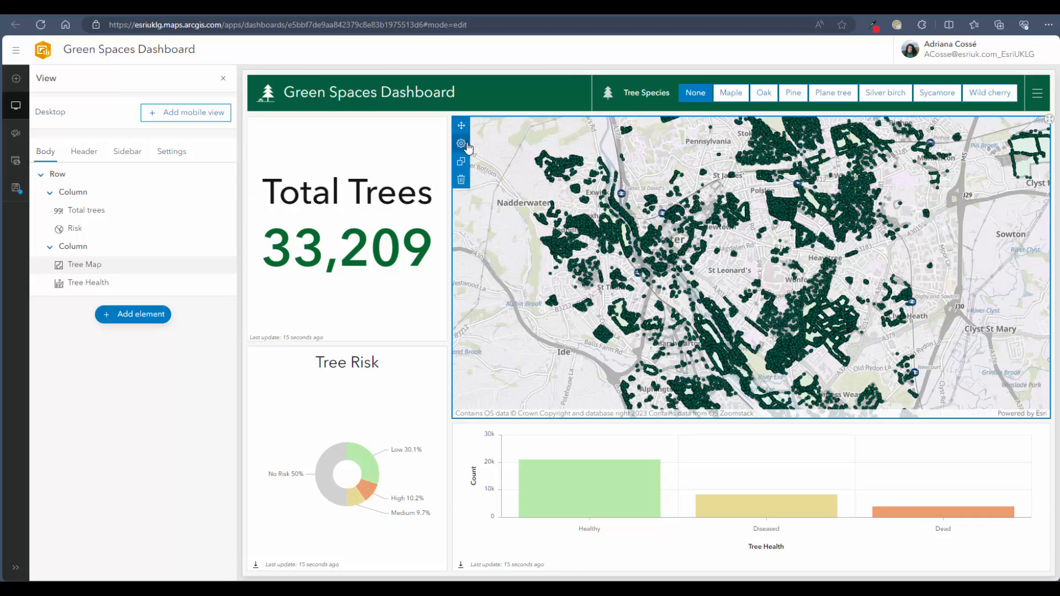
click(465, 145)
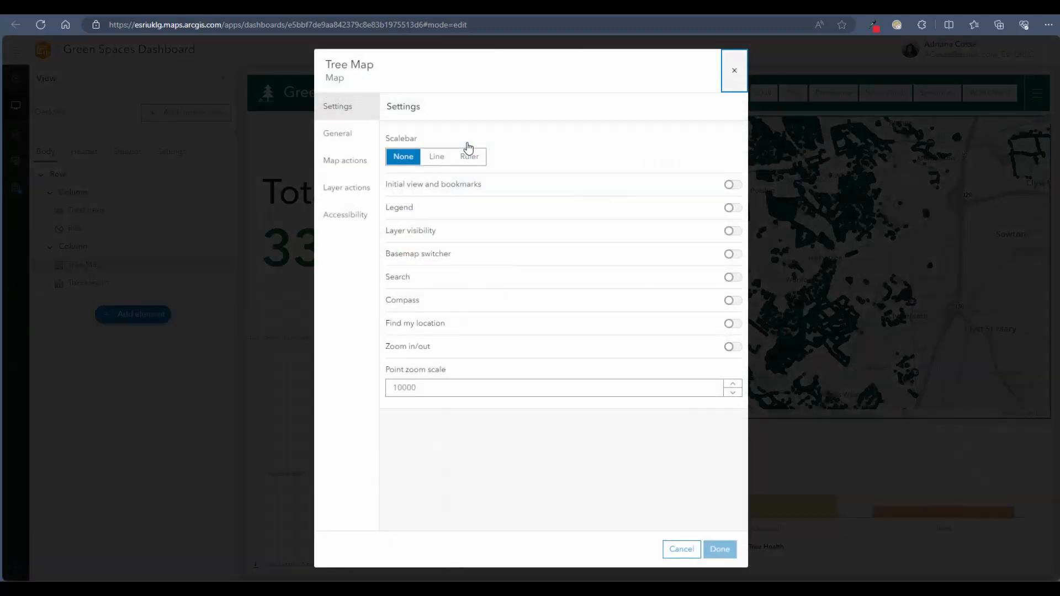
click(734, 209)
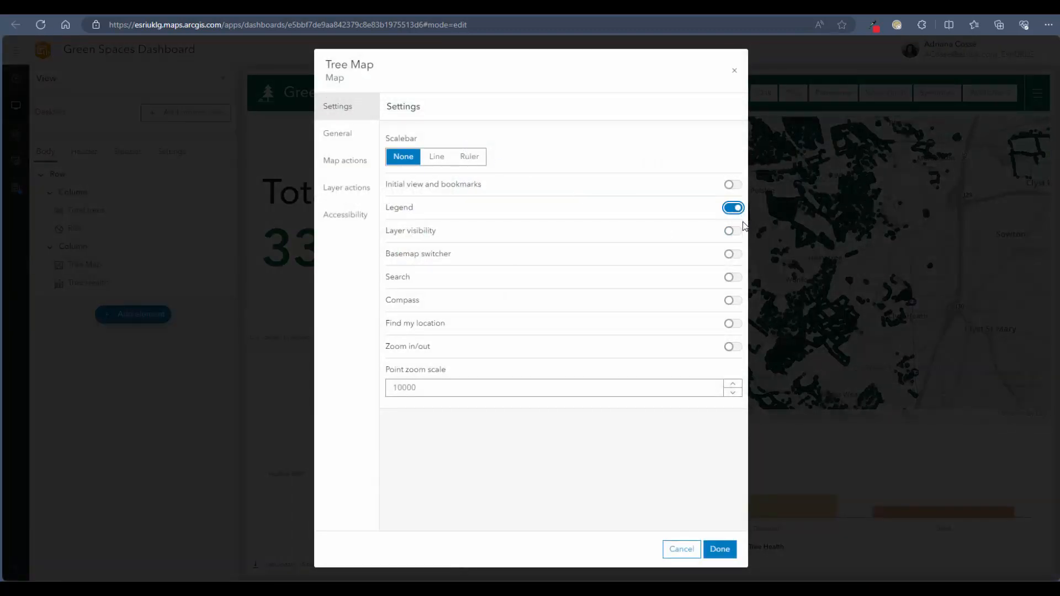
click(740, 236)
click(731, 354)
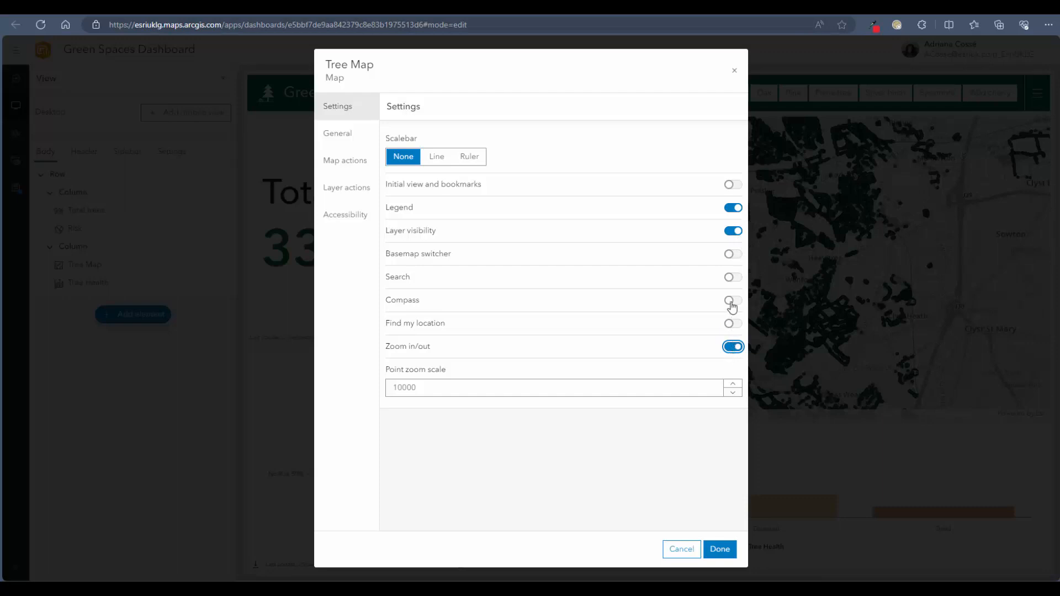
click(740, 254)
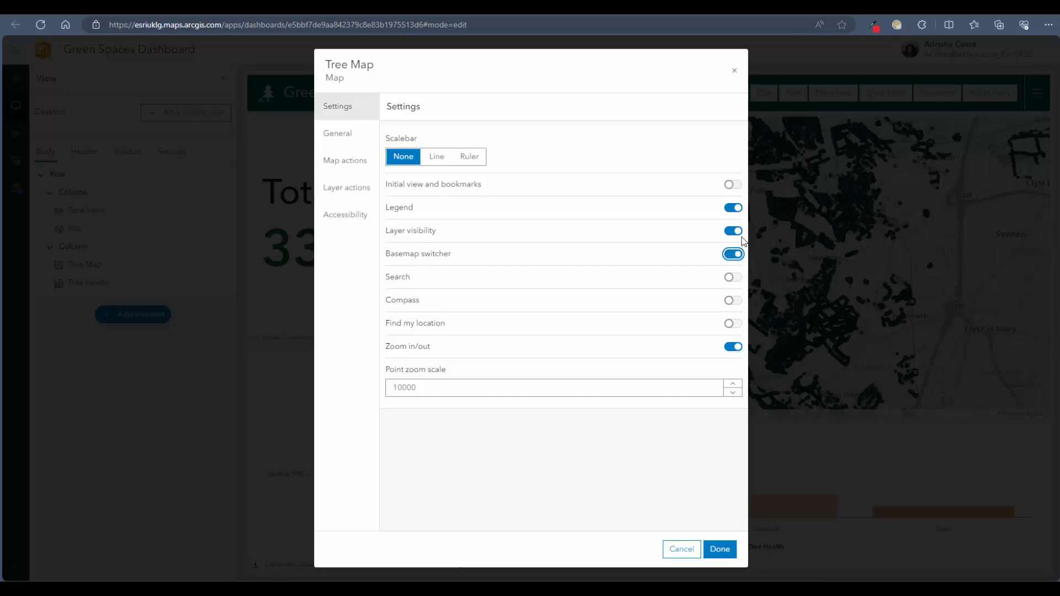
click(732, 187)
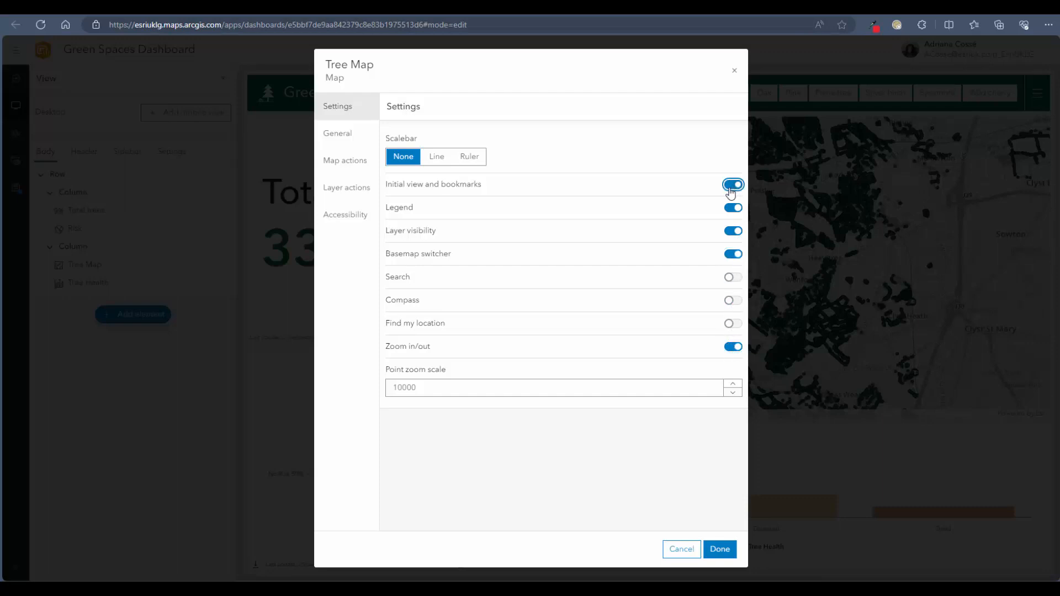
Make map extent changes in the Tree Map filter Risk, Species selector, Total trees and Tree Health, and apply the map settings.
click(355, 137)
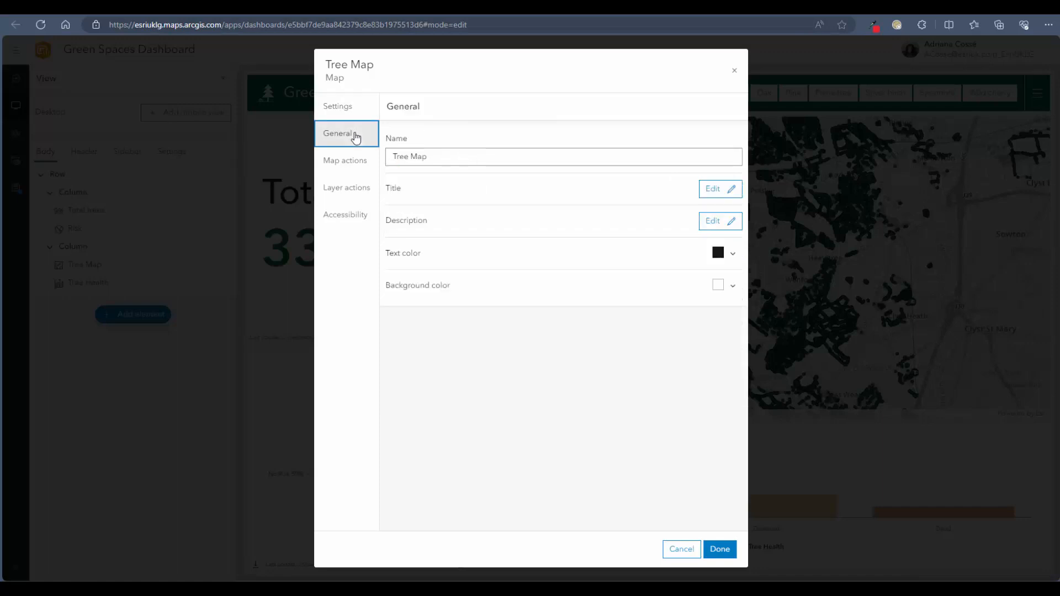
click(354, 158)
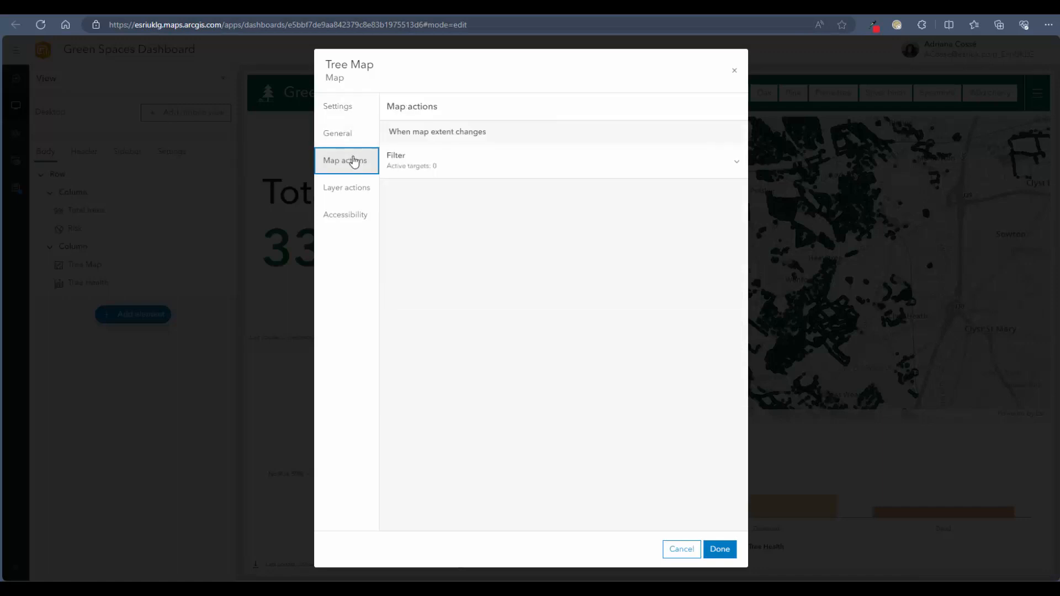
click(622, 171)
click(736, 231)
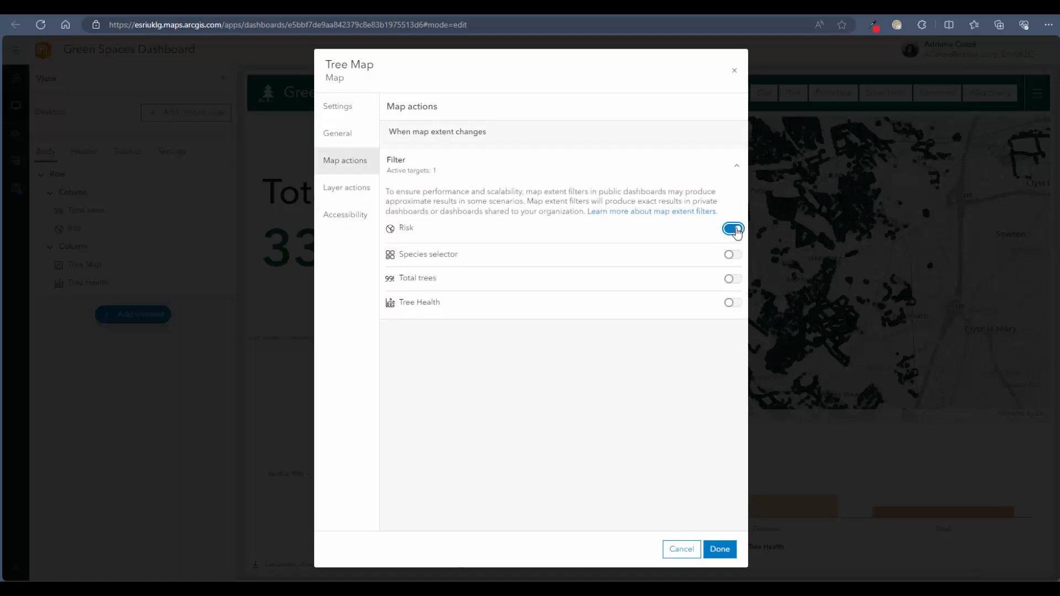
click(734, 253)
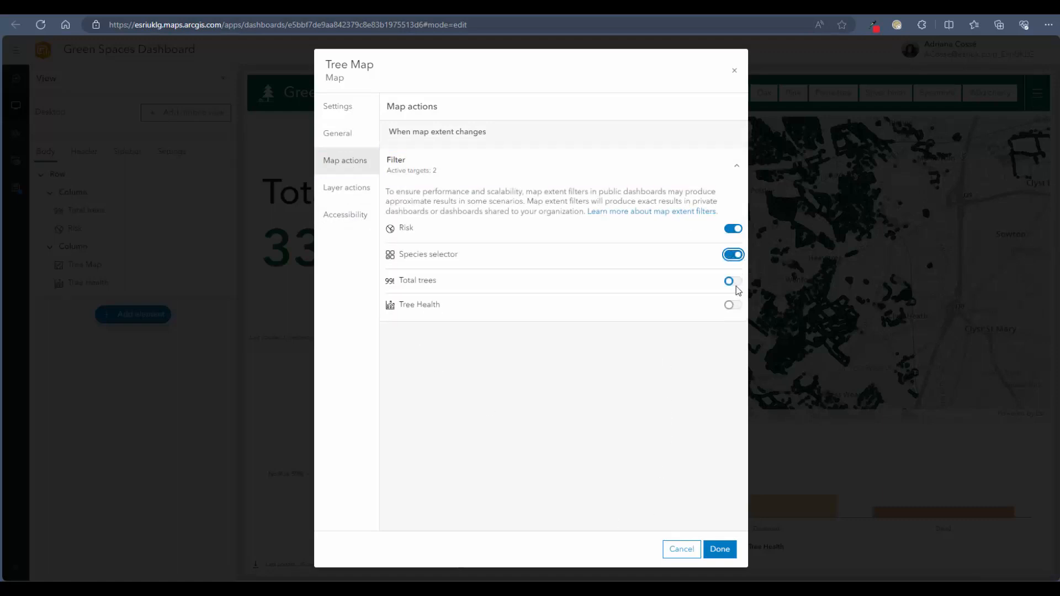
click(734, 282)
click(737, 308)
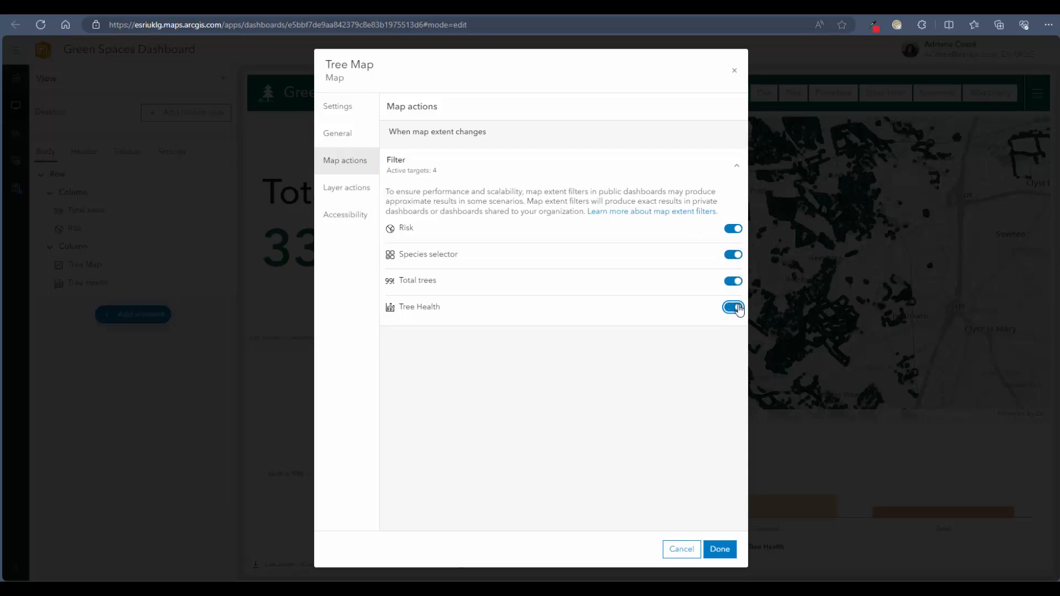
click(720, 549)
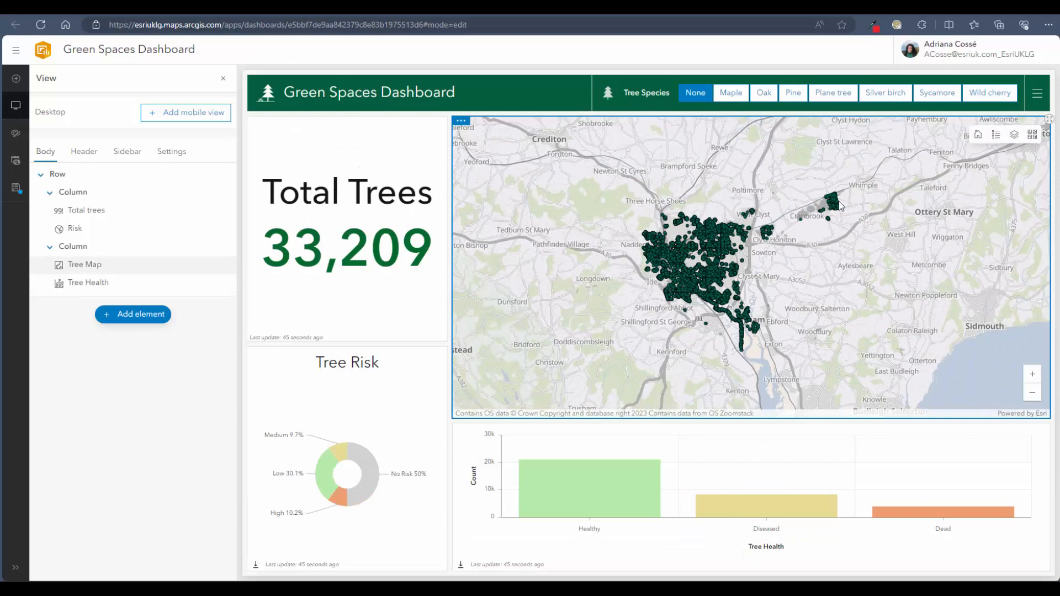
Test the extent filtering by zooming in on a cluster of trees, and return the map to its initial view.
scroll(840, 206, up, 5)
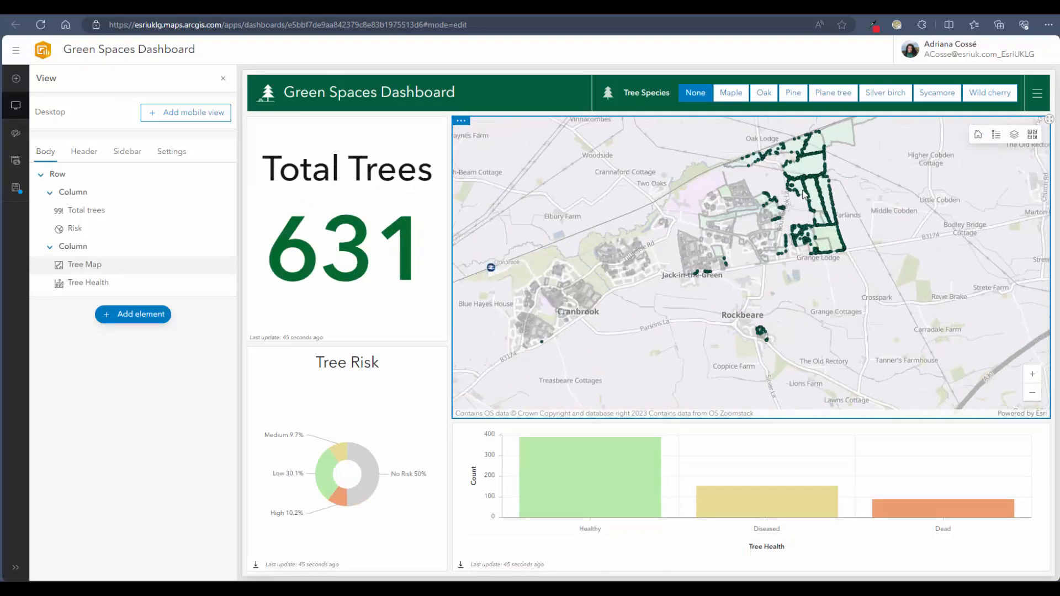
scroll(762, 333, up, 6)
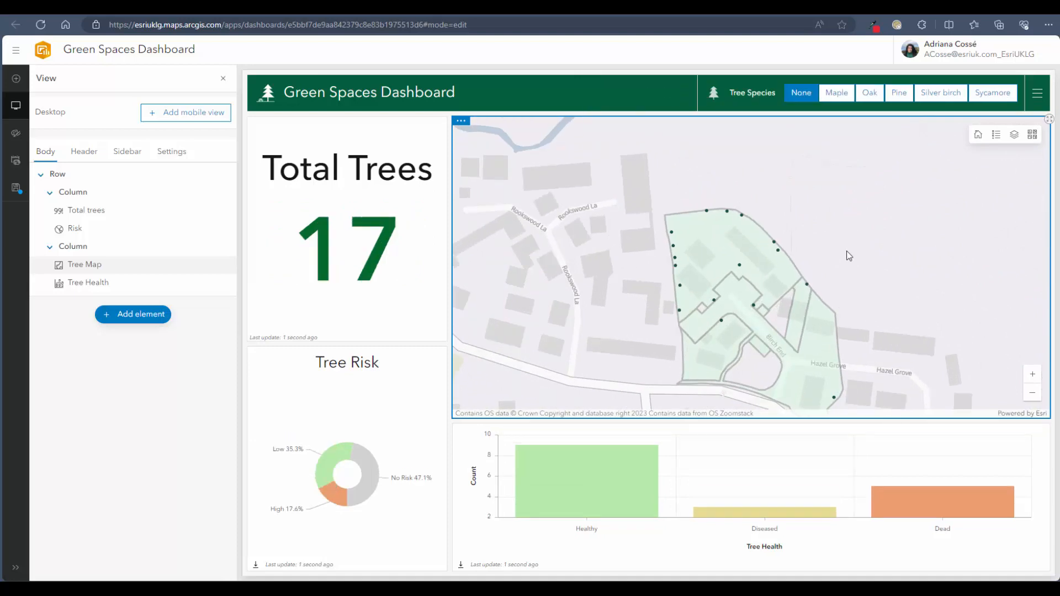
click(977, 135)
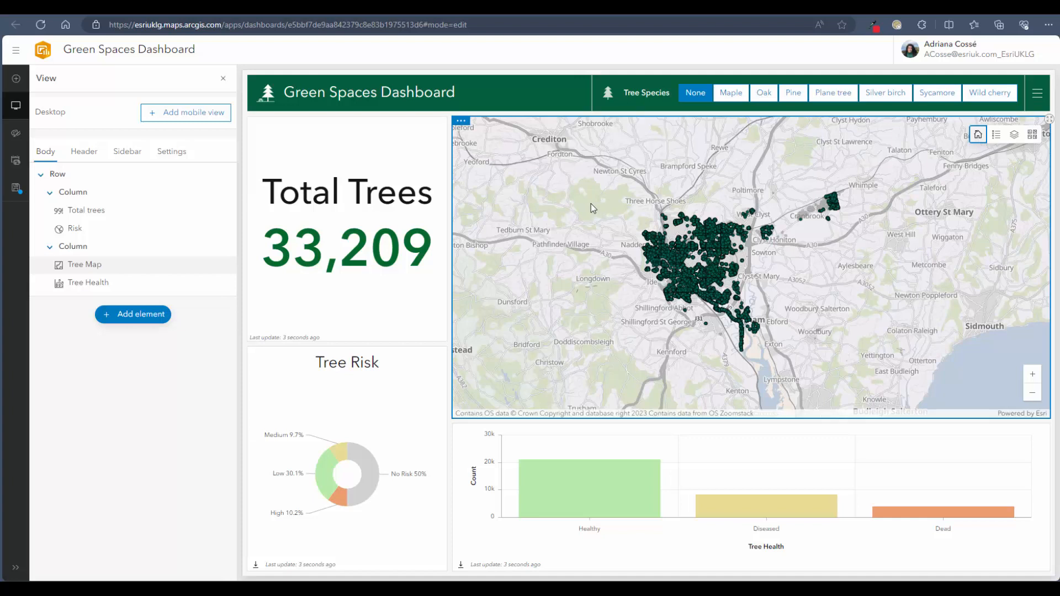
Open the choice of elements that can be added to the dashboard body.
click(138, 313)
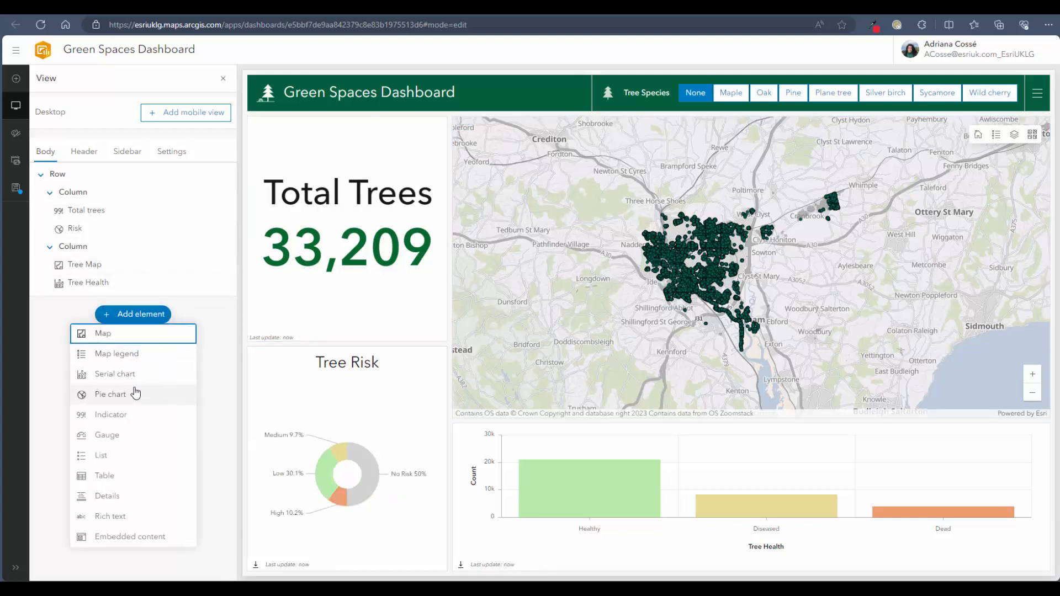
Add a Details element to the dashboard based on the Tree points in ownership layer.
click(134, 498)
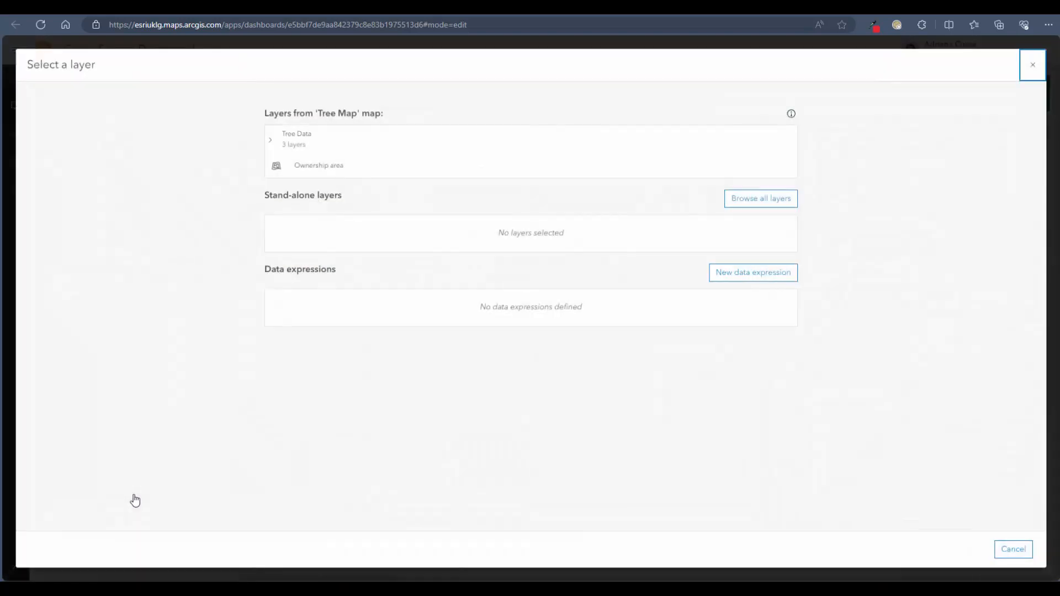
click(270, 143)
click(286, 214)
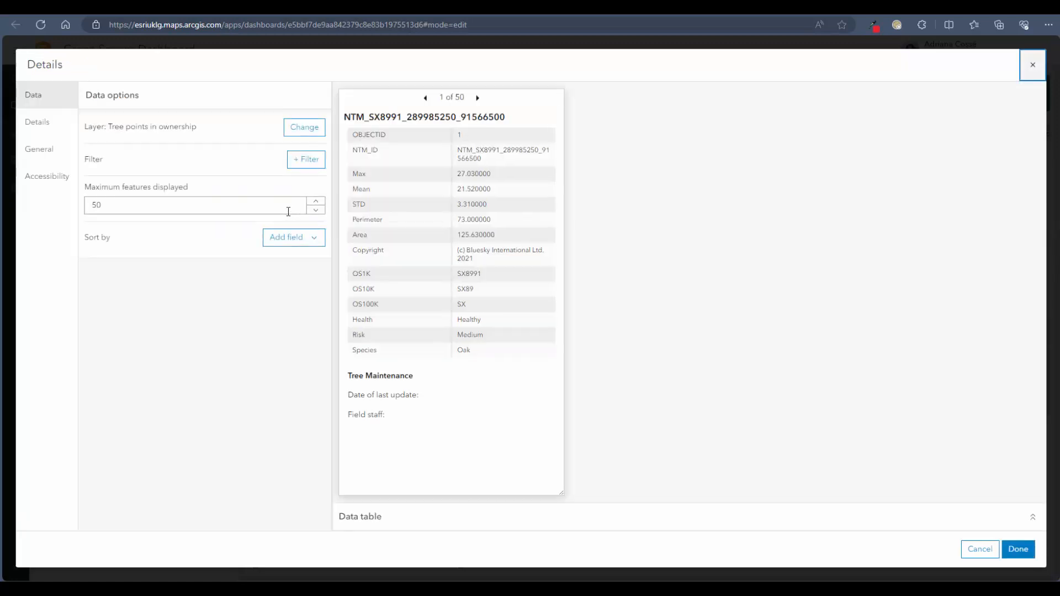
Sort the Details element's features by the Date and time field.
click(313, 239)
scroll(287, 357, down, 5)
scroll(234, 388, down, 3)
click(232, 382)
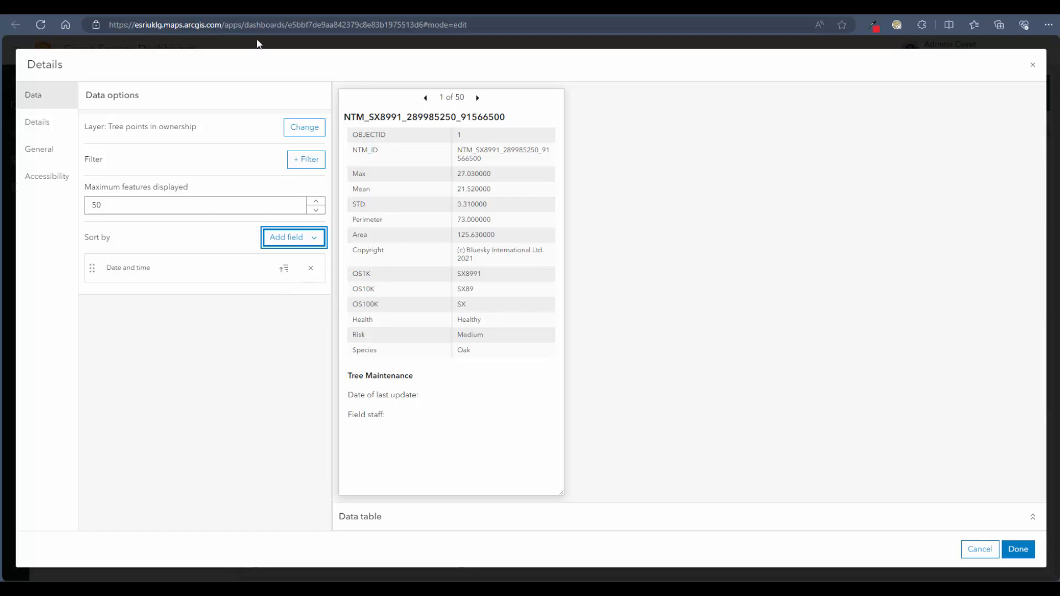
Switch to the Tree Map item, open it in Map Viewer and show the pop-up configuration of Tree points in ownership.
click(177, 15)
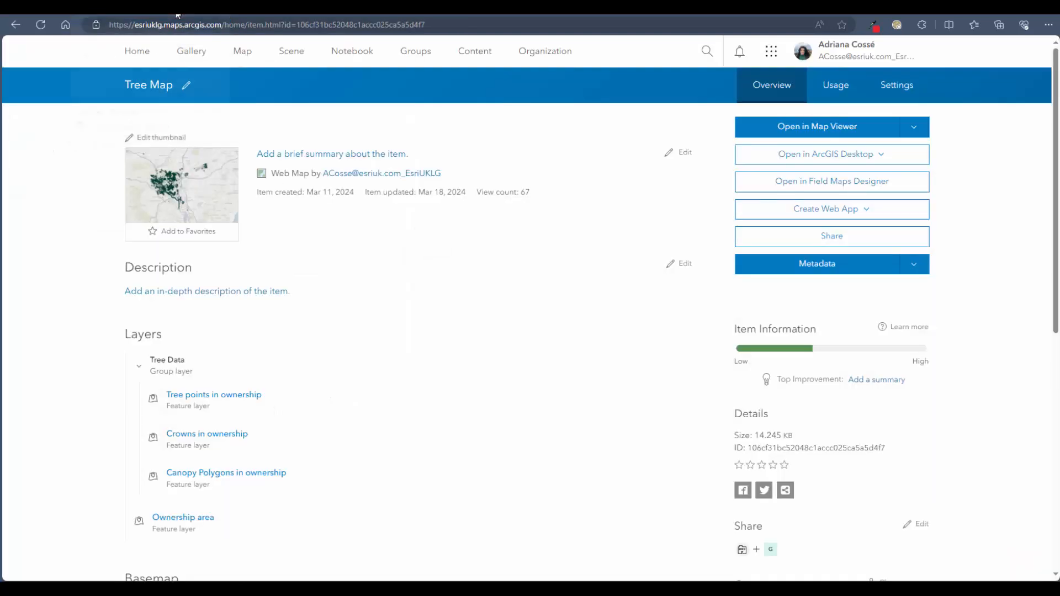
click(887, 126)
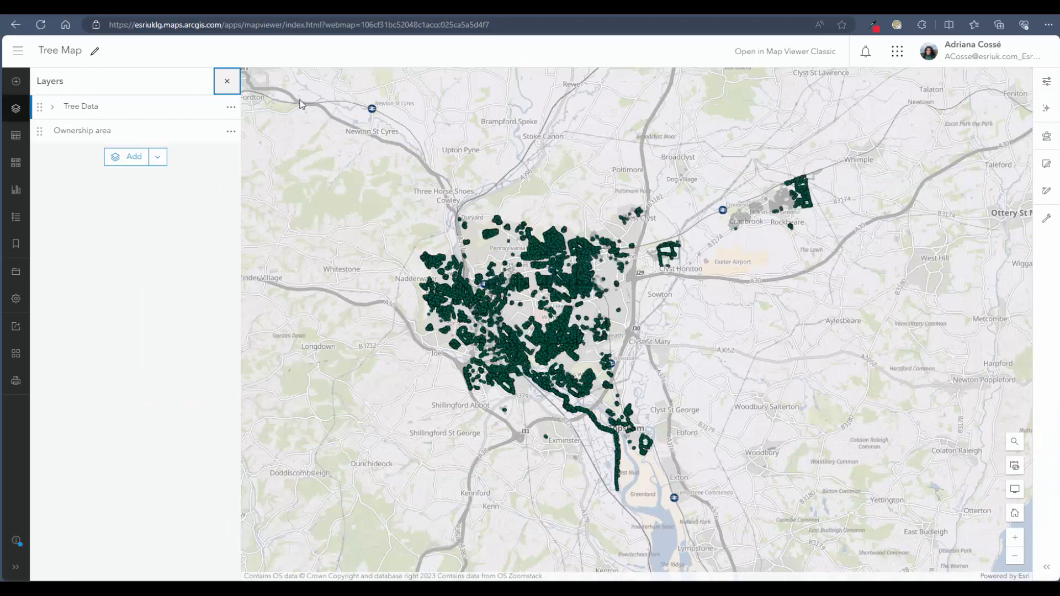
click(52, 107)
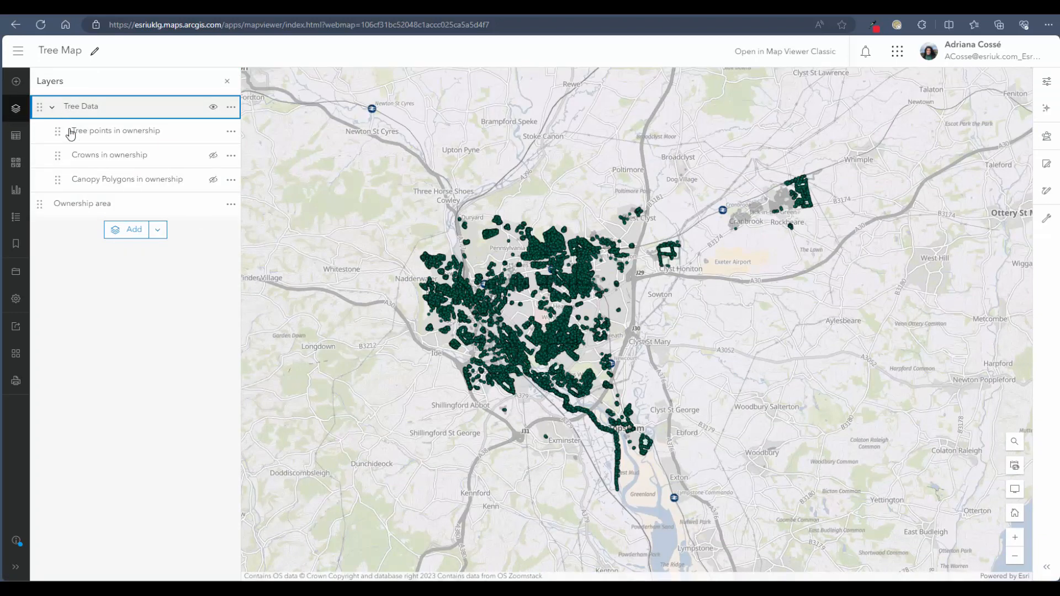
click(118, 135)
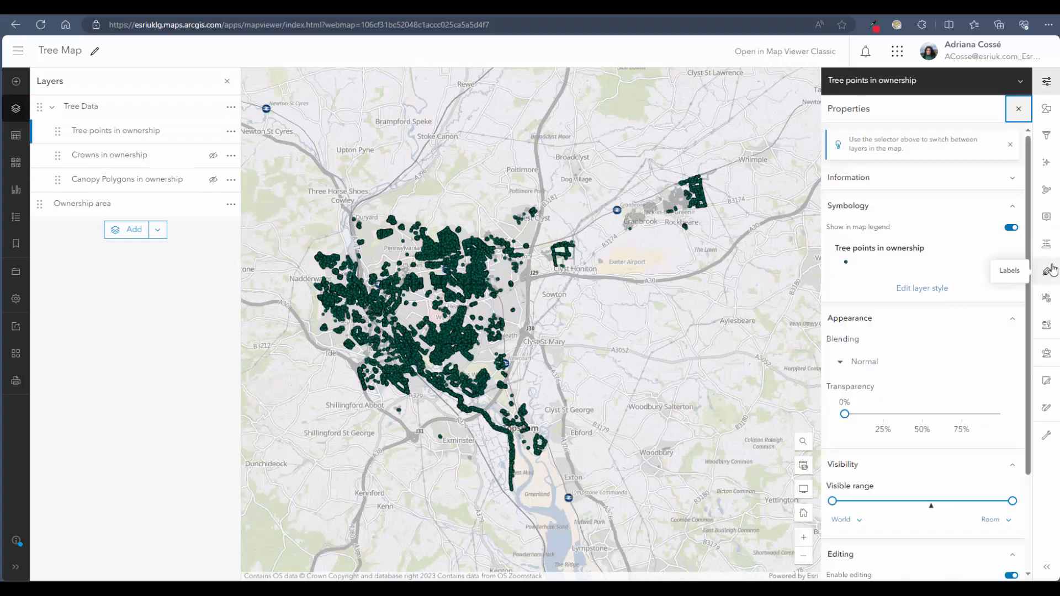
click(1046, 222)
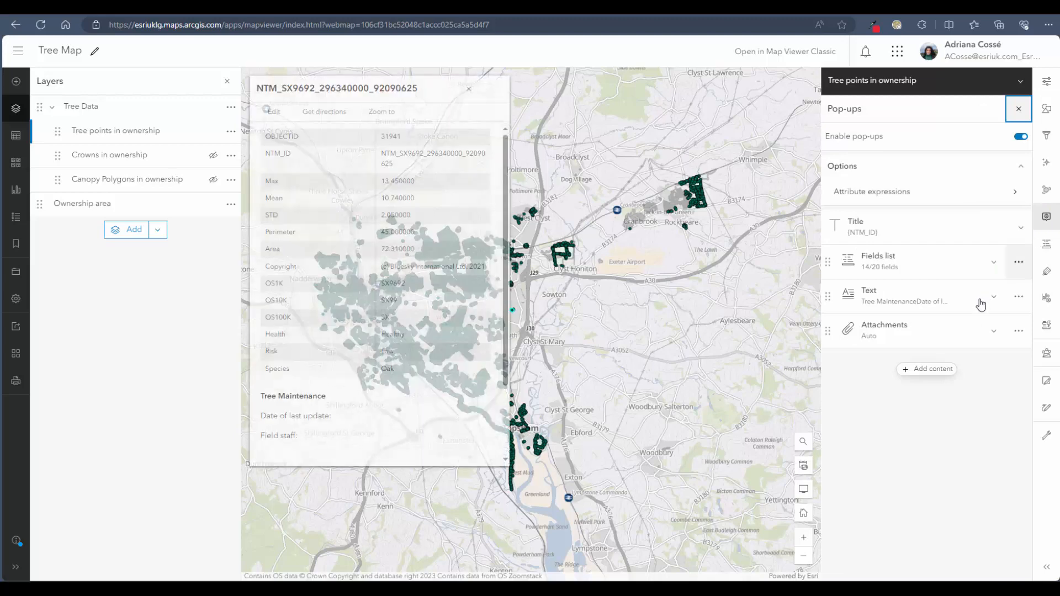
Delete the fields list from the Tree points in ownership pop-up.
click(938, 271)
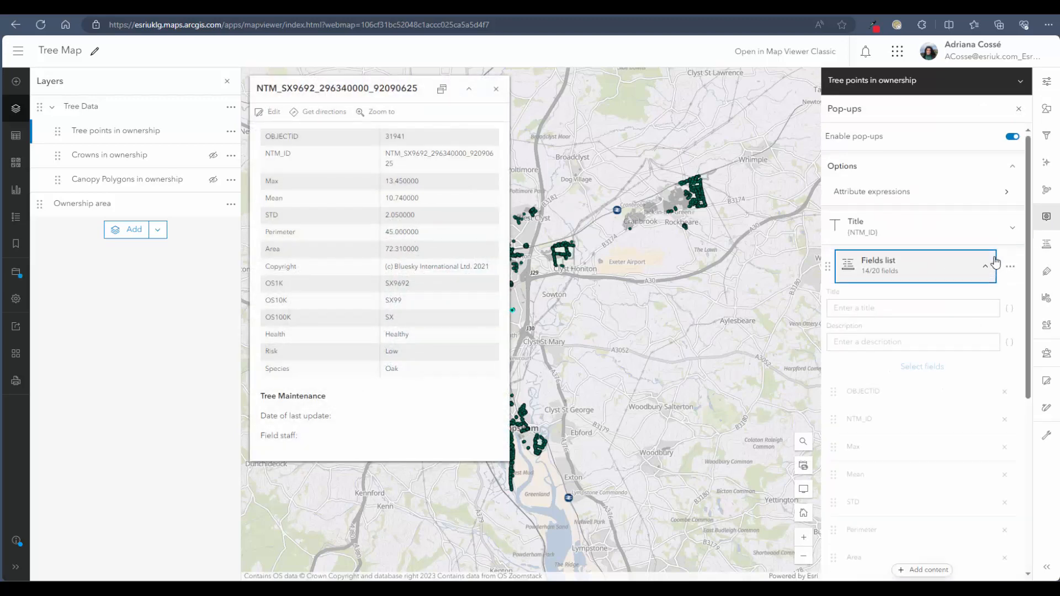
scroll(981, 424, down, 1)
scroll(981, 424, down, 1)
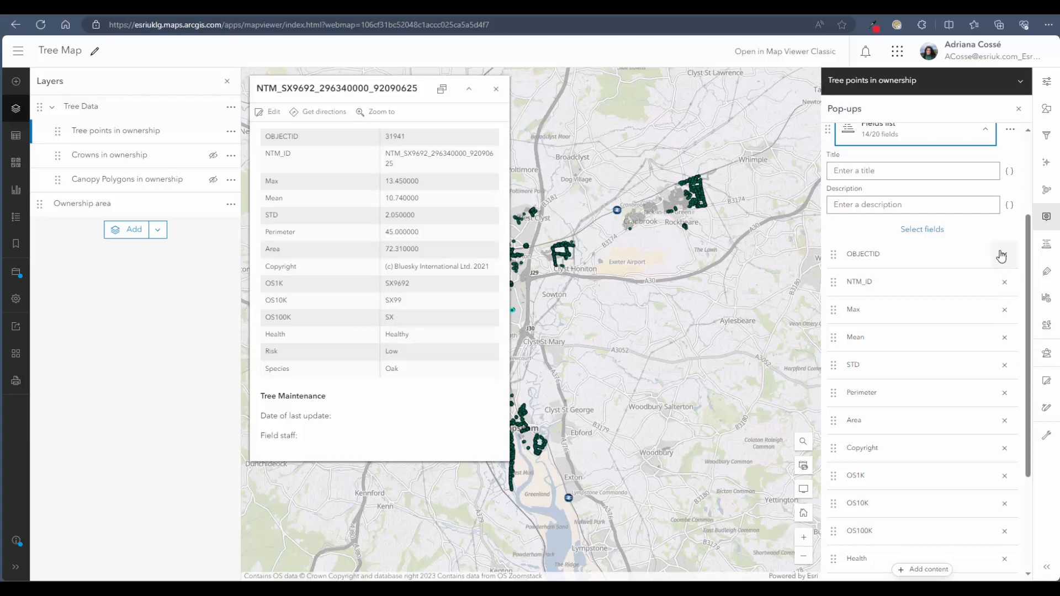
scroll(1000, 257, up, 1)
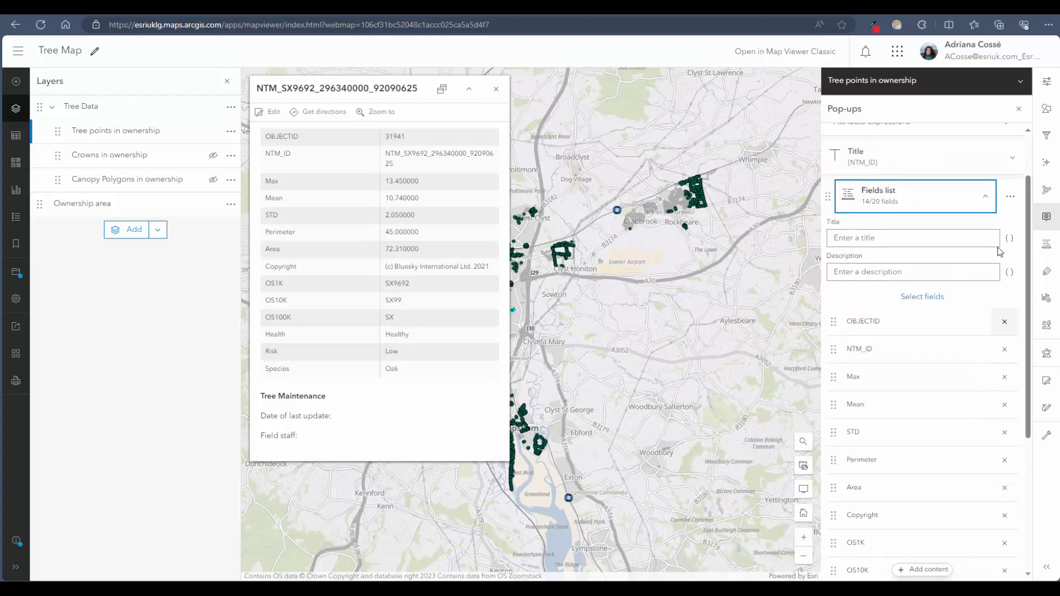
click(1011, 199)
click(978, 222)
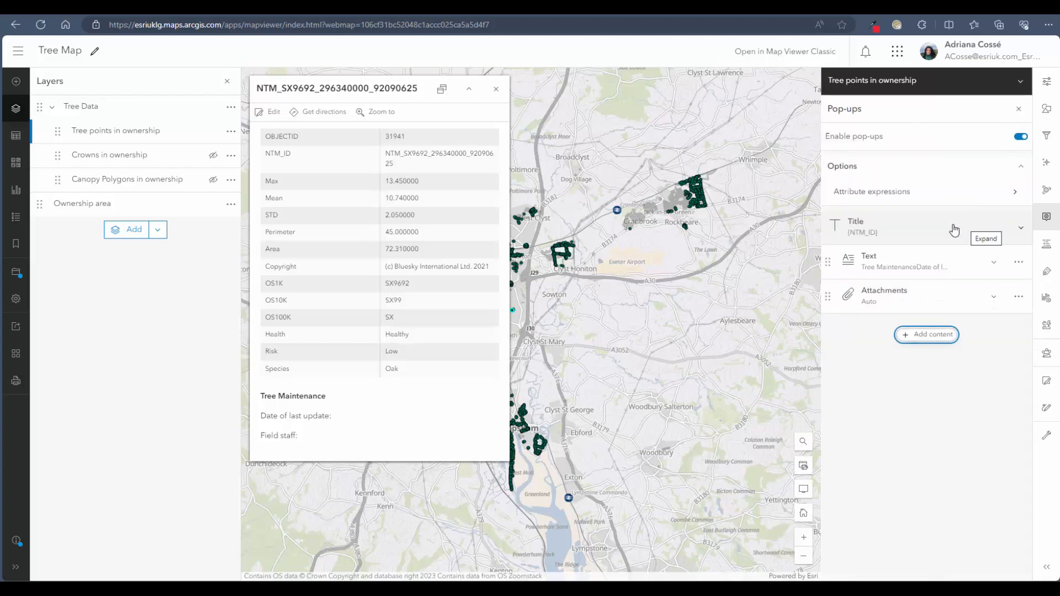
Set the pop-up title to "Tree ID: {NTM_ID}".
click(928, 234)
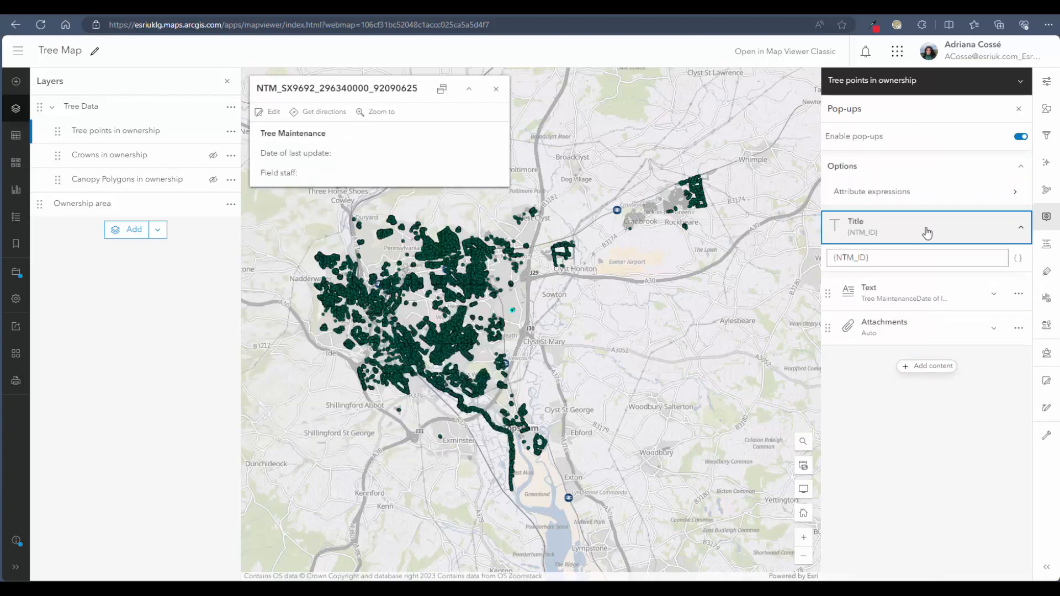
click(834, 257)
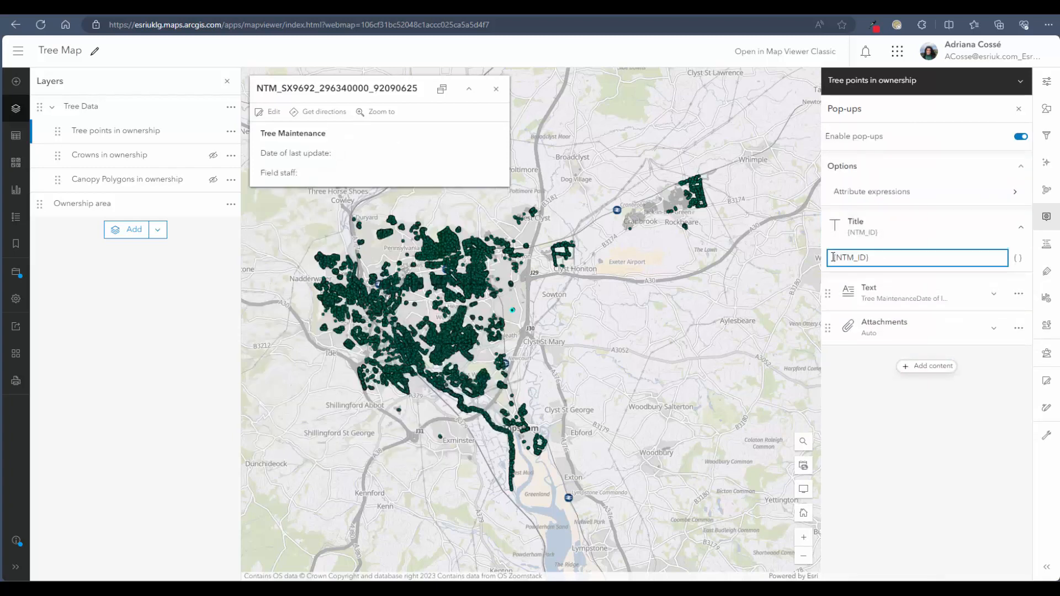
text(Tree ID:)
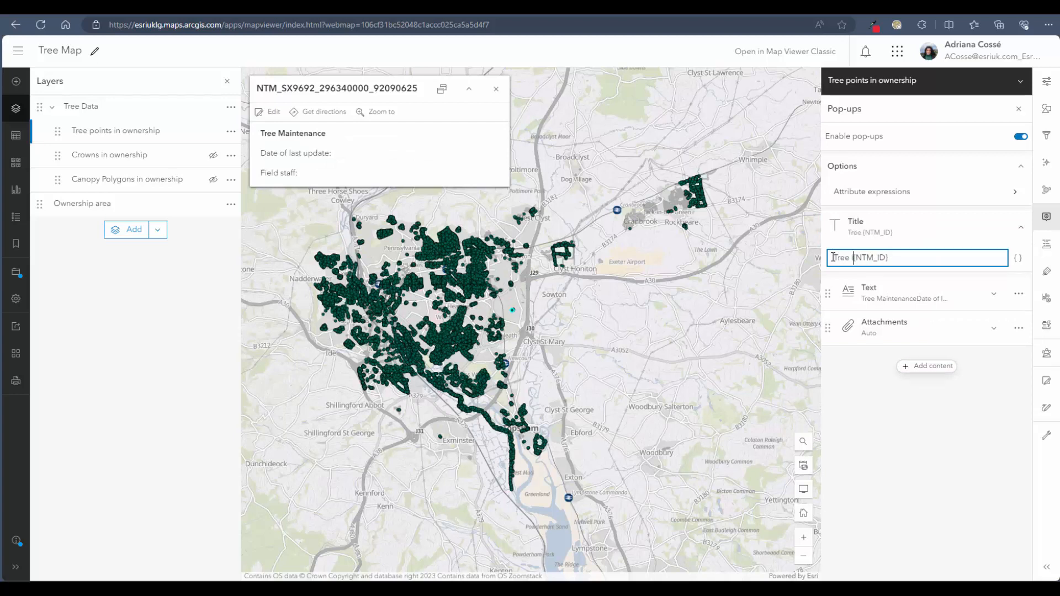
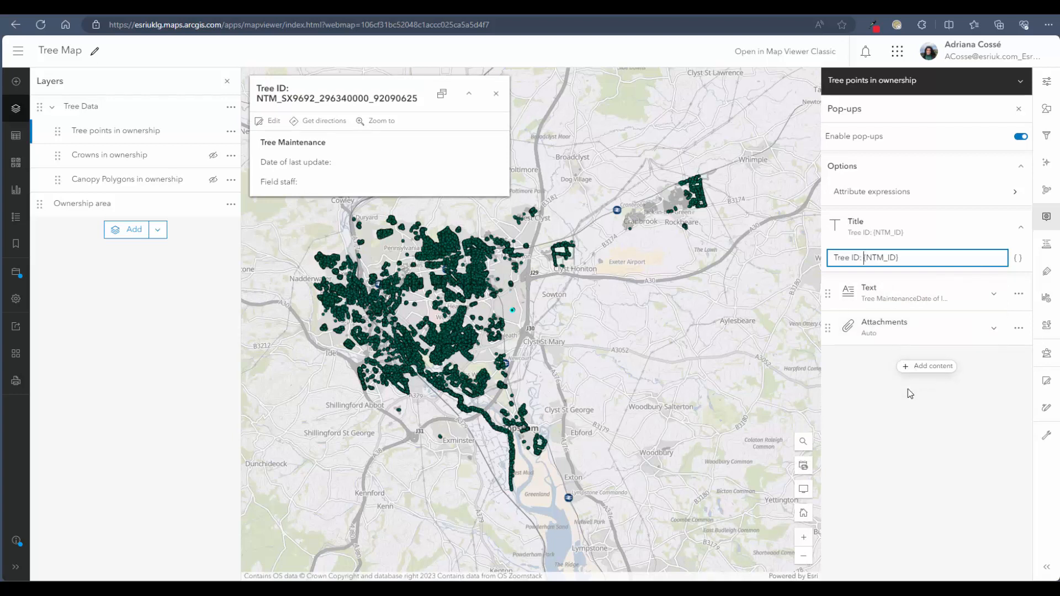
Add a text element to the pop-up content with the bold heading "Information".
click(915, 366)
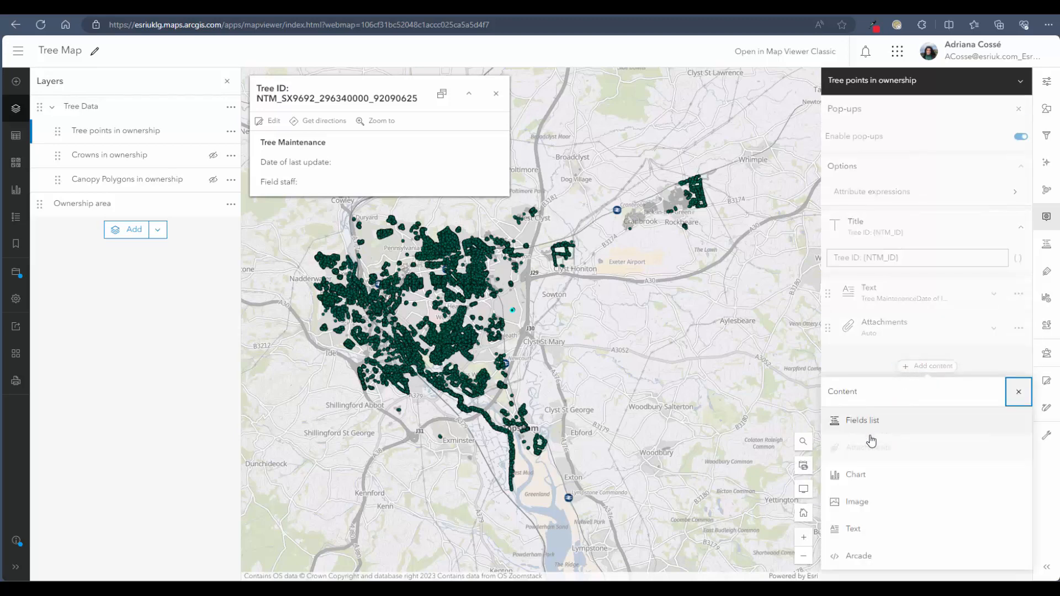
click(861, 528)
click(926, 391)
click(832, 254)
text(Tree Information)
key(ctrl+a)
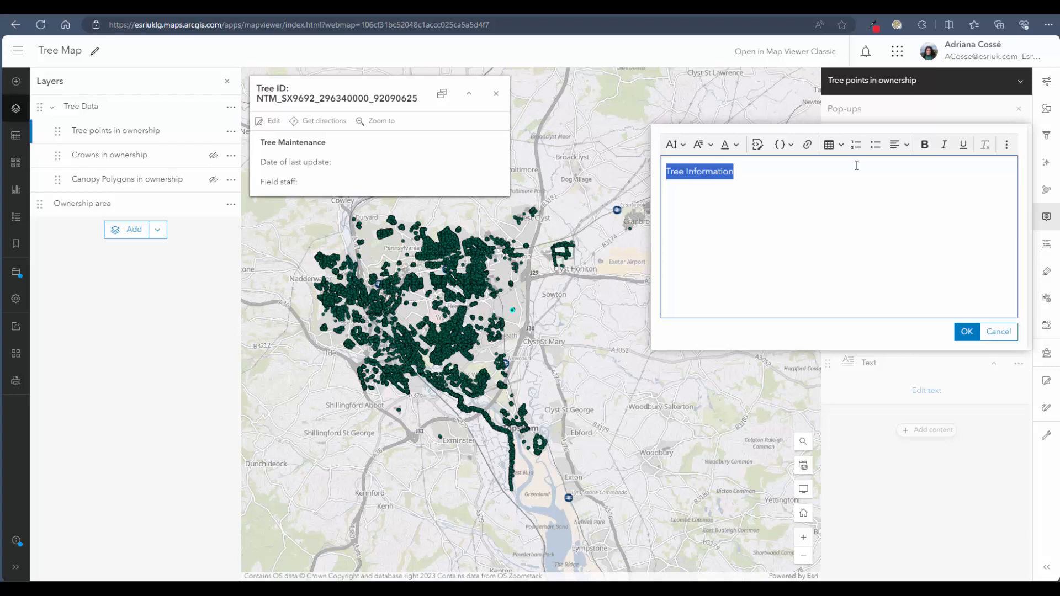
click(925, 144)
click(804, 172)
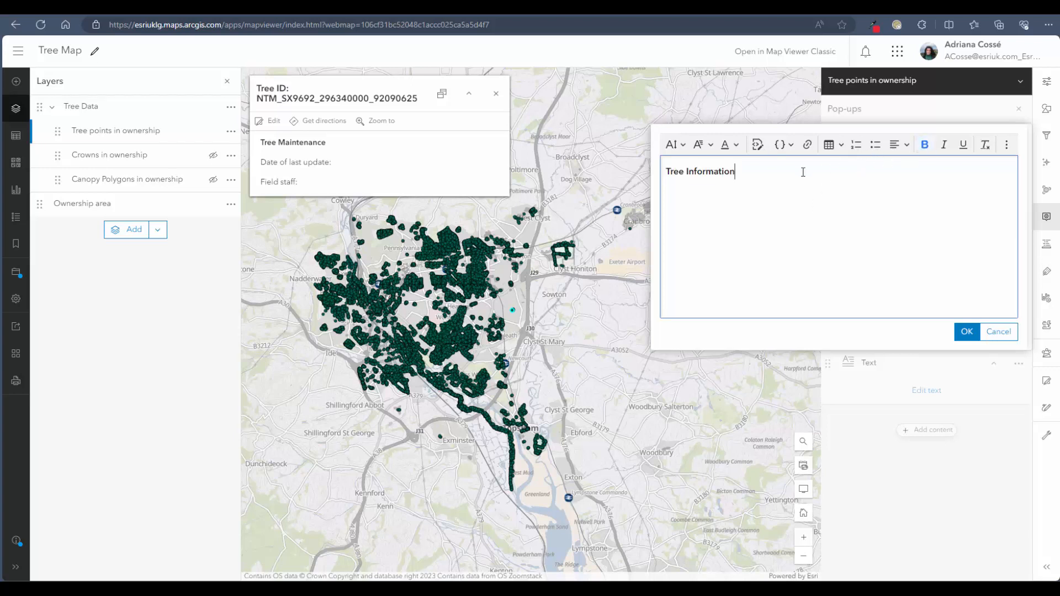
double_click(666, 172)
key(BackSpace)
key(ctrl+b)
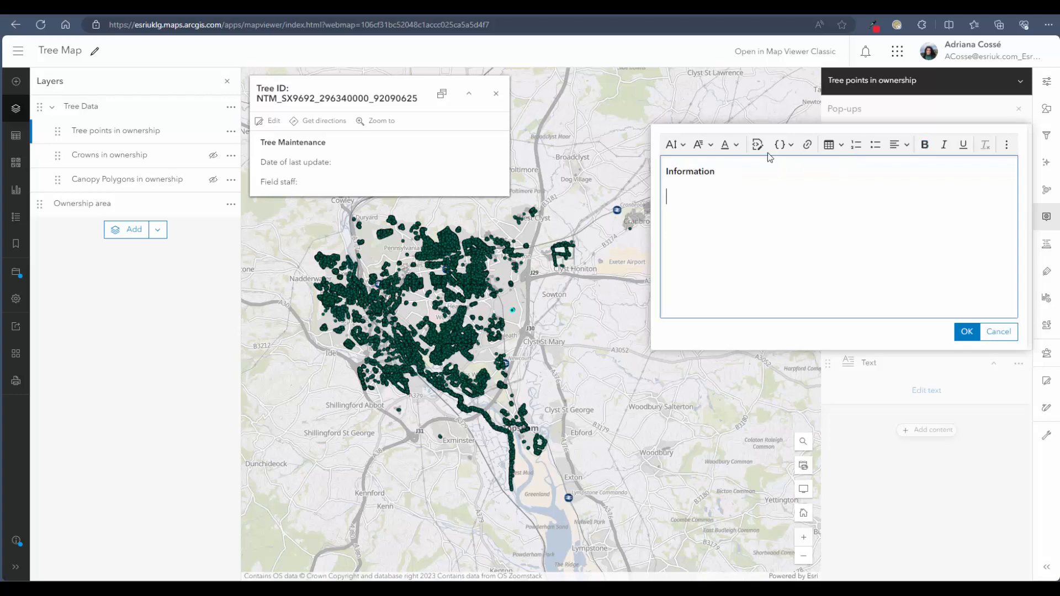
Add the line "Height: {Max_}" below the Information heading using the Max field.
click(780, 145)
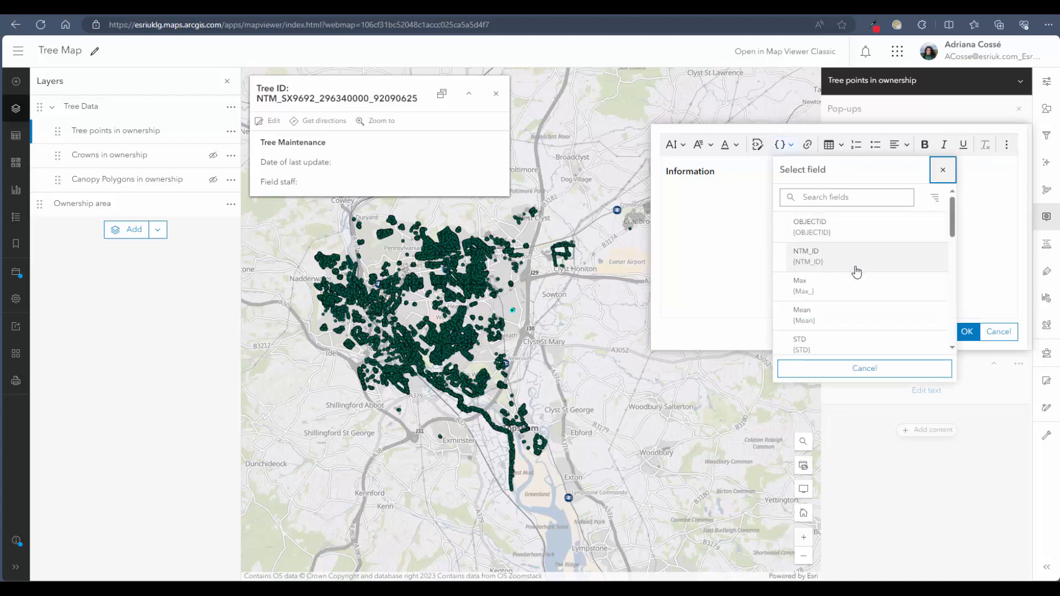
click(849, 288)
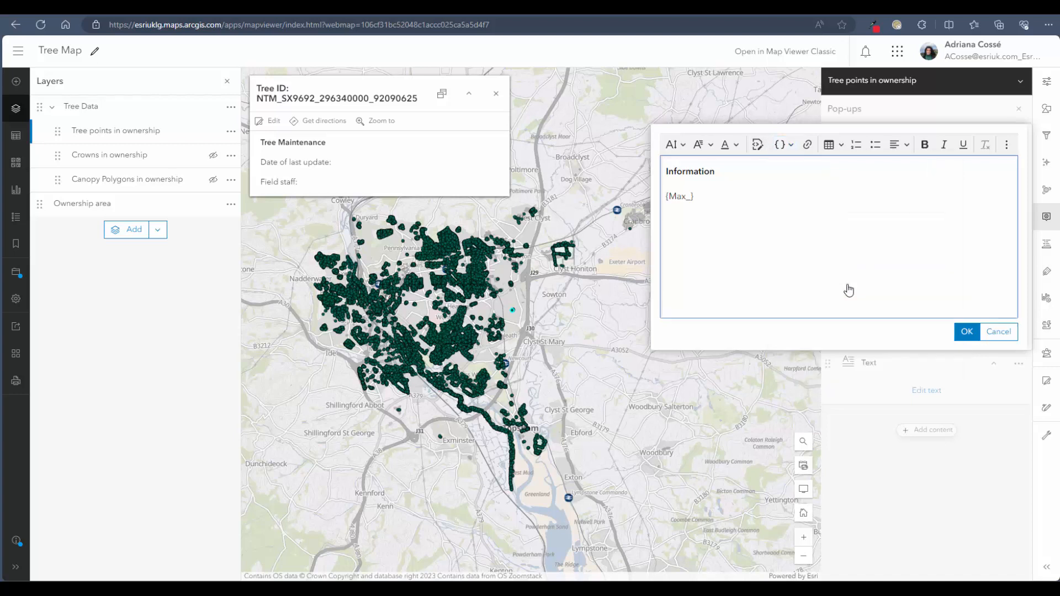
click(665, 198)
text(Height:)
click(781, 145)
scroll(851, 293, down, 5)
scroll(850, 293, down, 6)
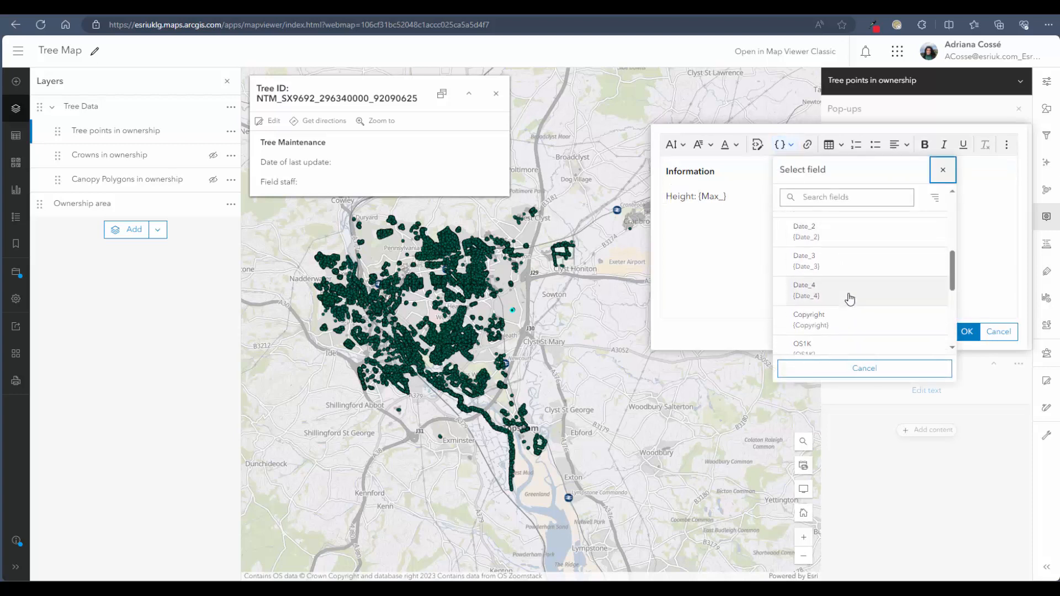
click(944, 169)
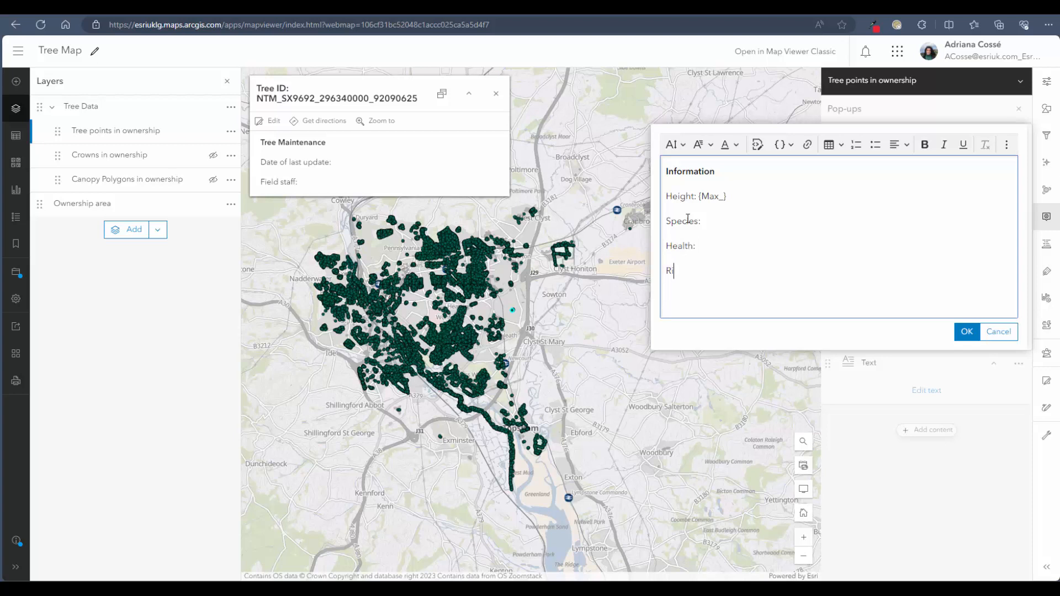
Add the labels "Species:", "Health:" and "Risk:" on separate lines and insert the Species field after its label.
click(786, 146)
scroll(833, 239, down, 5)
click(840, 197)
text(s: {S)
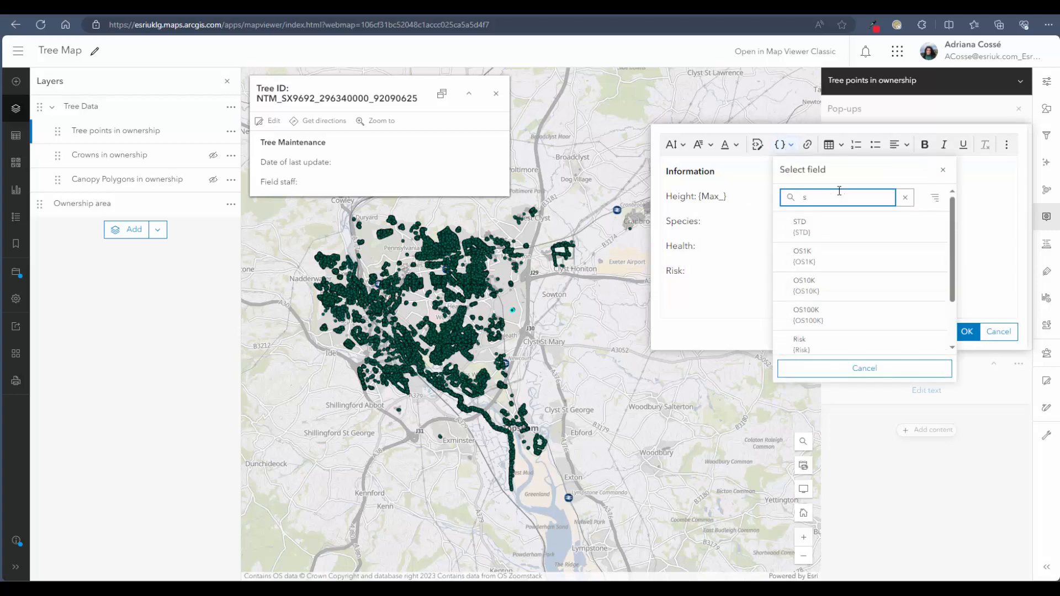
text(p)
click(803, 225)
key(Down)
Insert the Health and Risk fields after their labels and apply the pop-up text.
click(788, 148)
click(845, 197)
text(he)
click(806, 223)
key(Down)
click(785, 146)
click(820, 197)
text(risk)
click(817, 228)
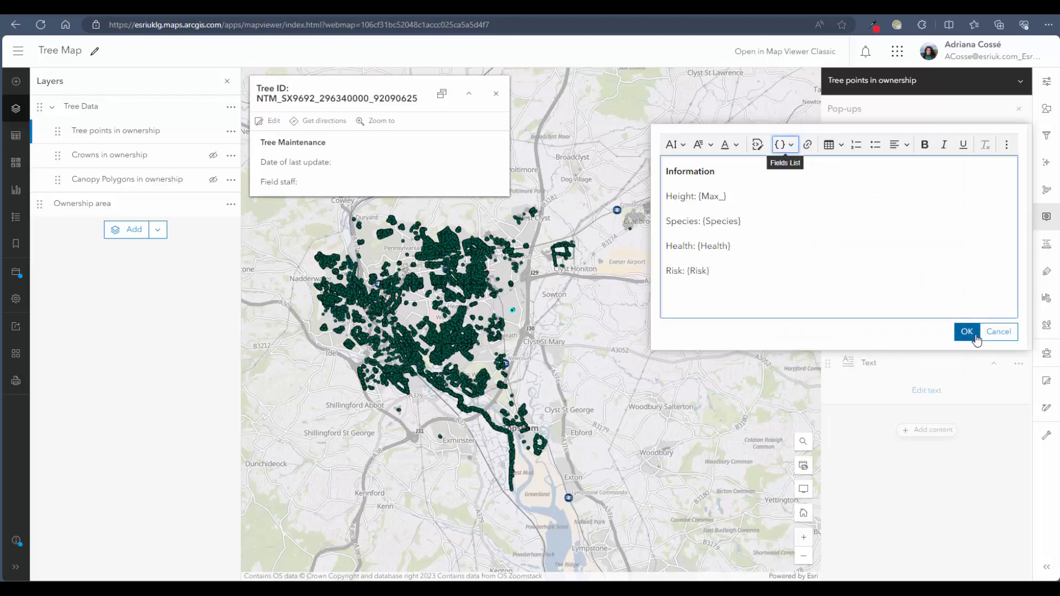
click(967, 332)
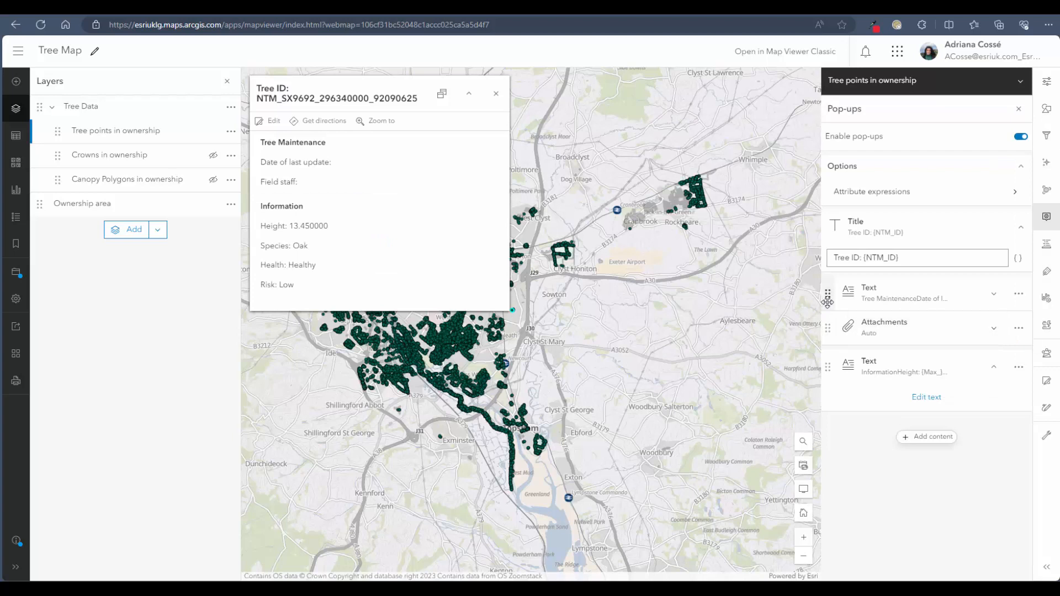
Reorder the pop-up content as Information text first, Tree Maintenance text second and Attachments last.
drag(828, 293, 828, 396)
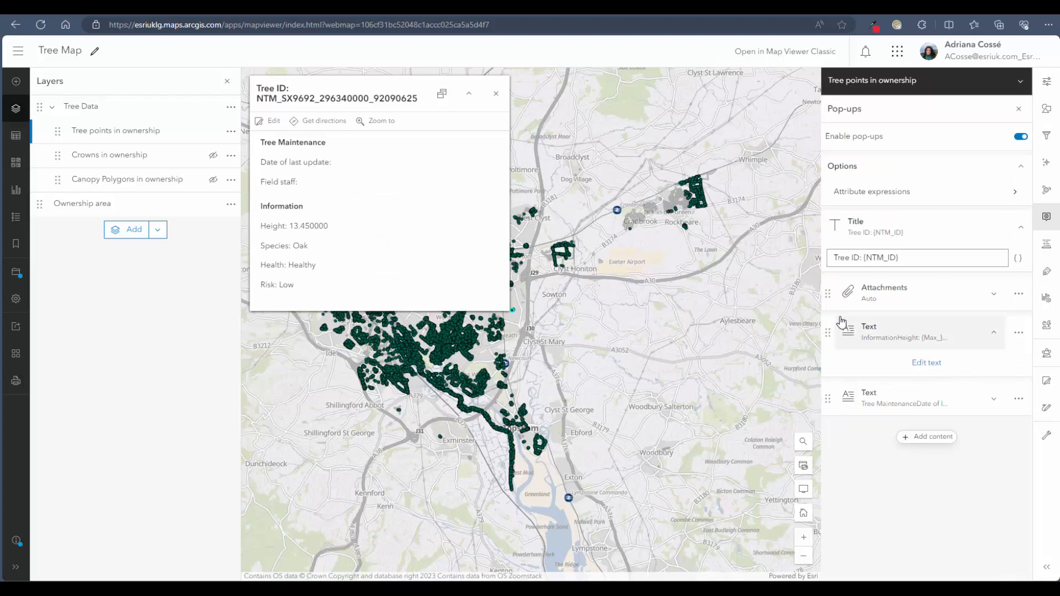
drag(828, 294, 837, 406)
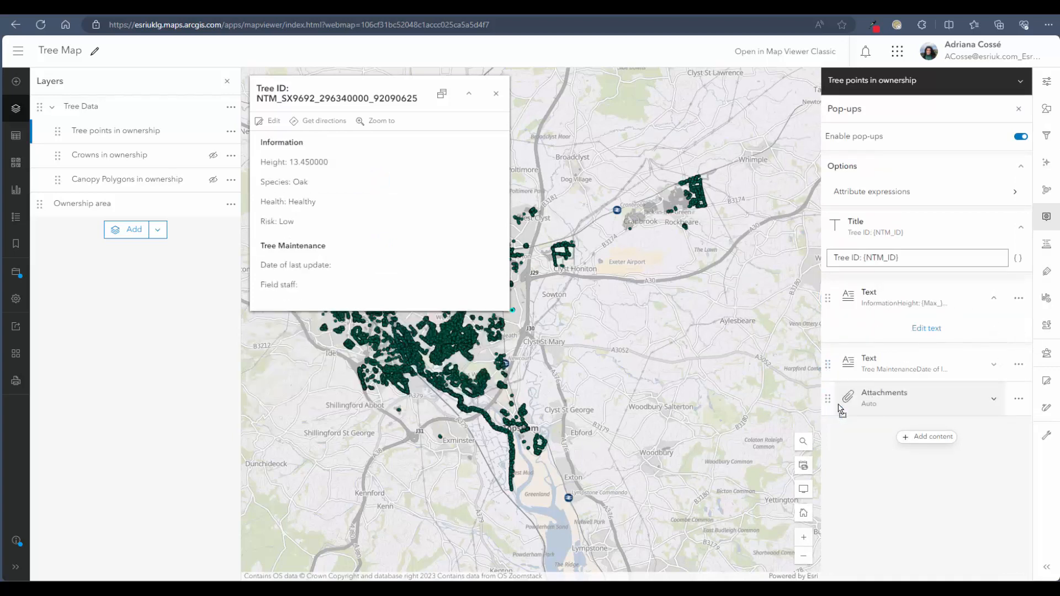
scroll(517, 317, up, 1)
drag(406, 316, 722, 355)
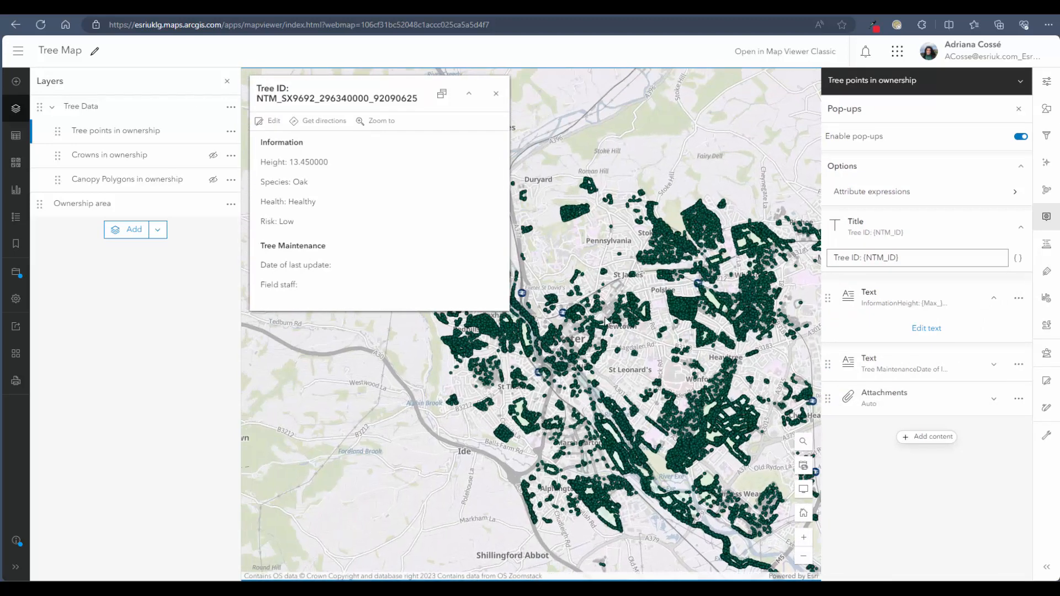
Make the labels "Date of last update:" and "Field staff:" bold in the Tree Maintenance text.
click(882, 368)
click(917, 398)
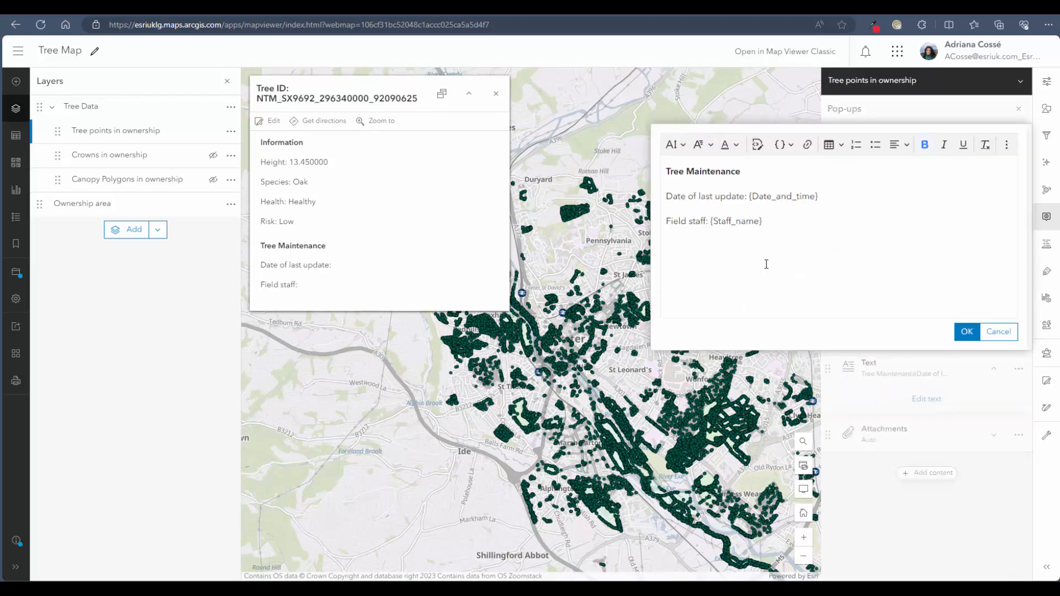
drag(748, 198, 658, 204)
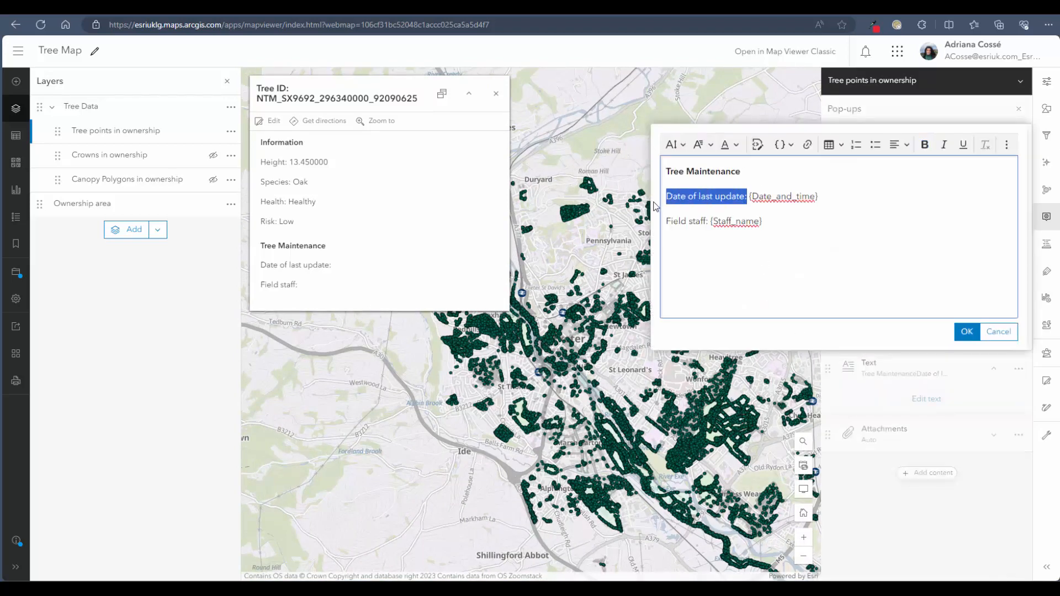
key(ctrl+b)
drag(710, 221, 665, 222)
key(ctrl+b)
Format the "Tree Maintenance" heading in dark green with a larger font size and apply the text changes.
drag(742, 172, 665, 172)
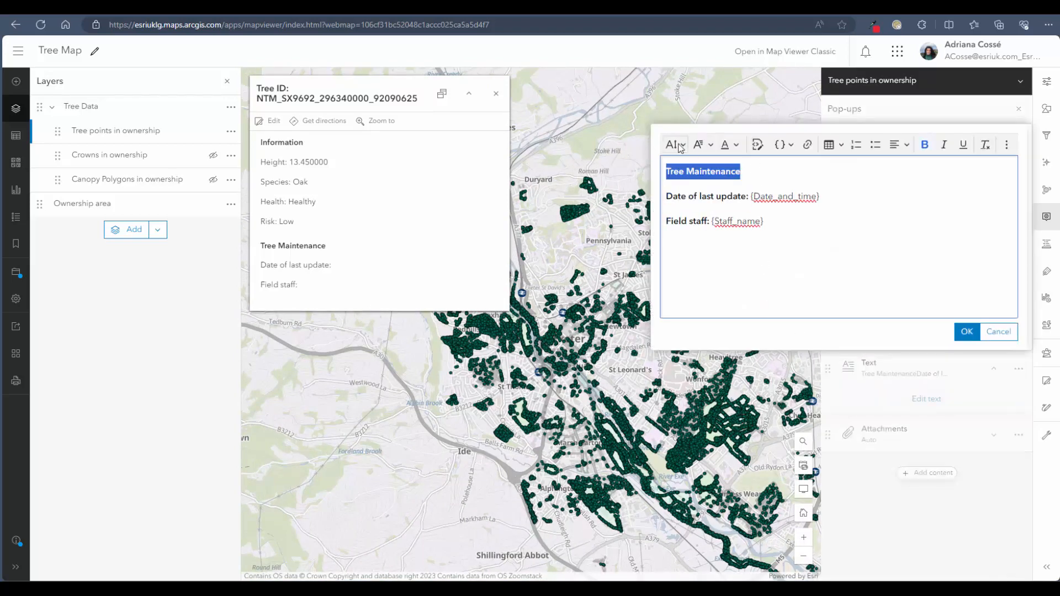
click(732, 144)
click(804, 285)
click(873, 236)
click(802, 370)
click(899, 145)
click(899, 145)
click(675, 145)
click(683, 254)
click(968, 333)
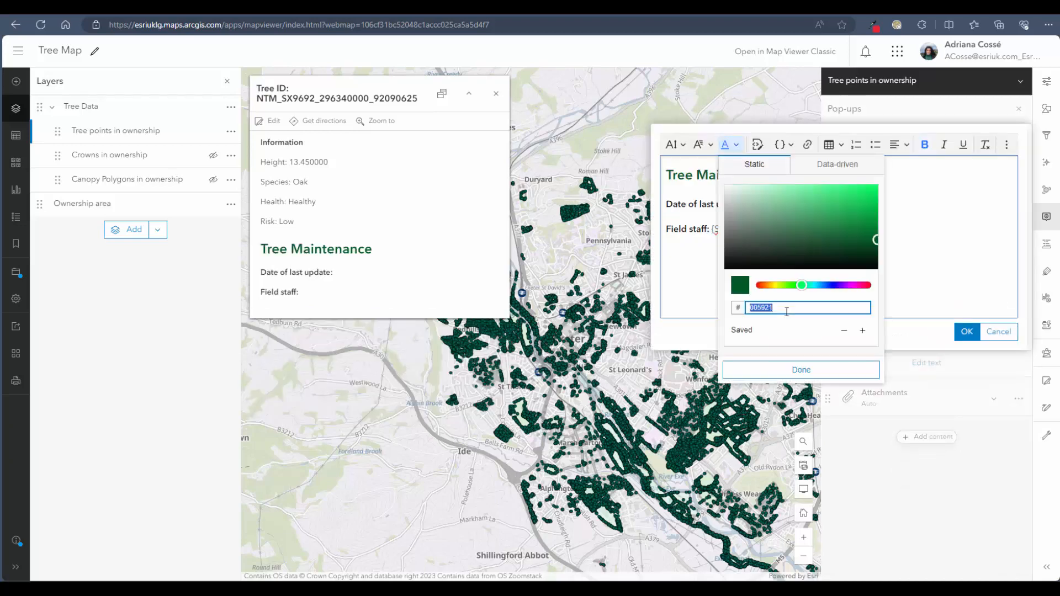
click(727, 145)
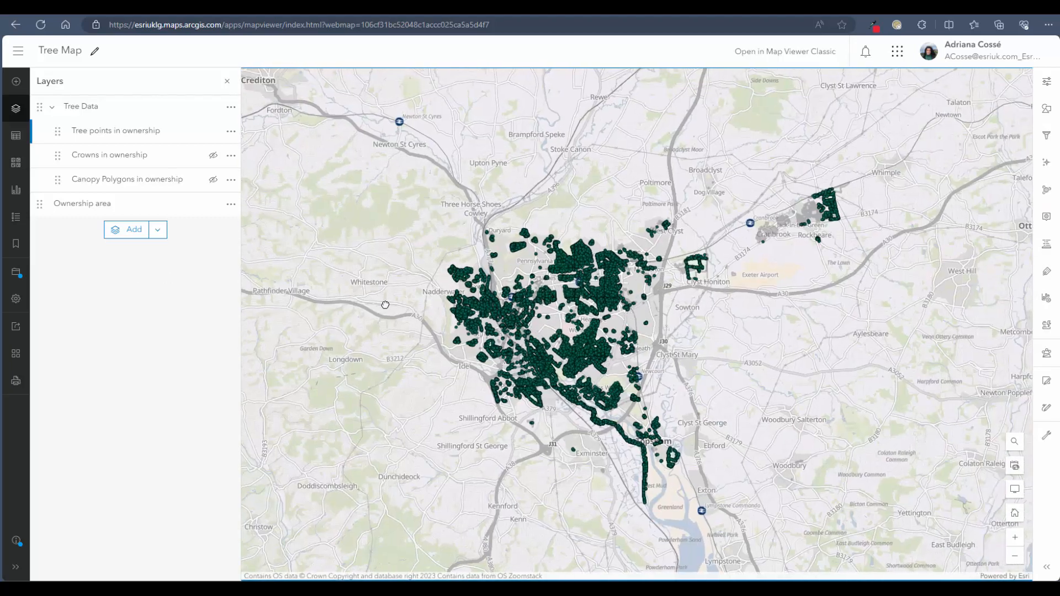
Save the Tree Map web map with its restyled pop-up.
click(15, 271)
click(62, 271)
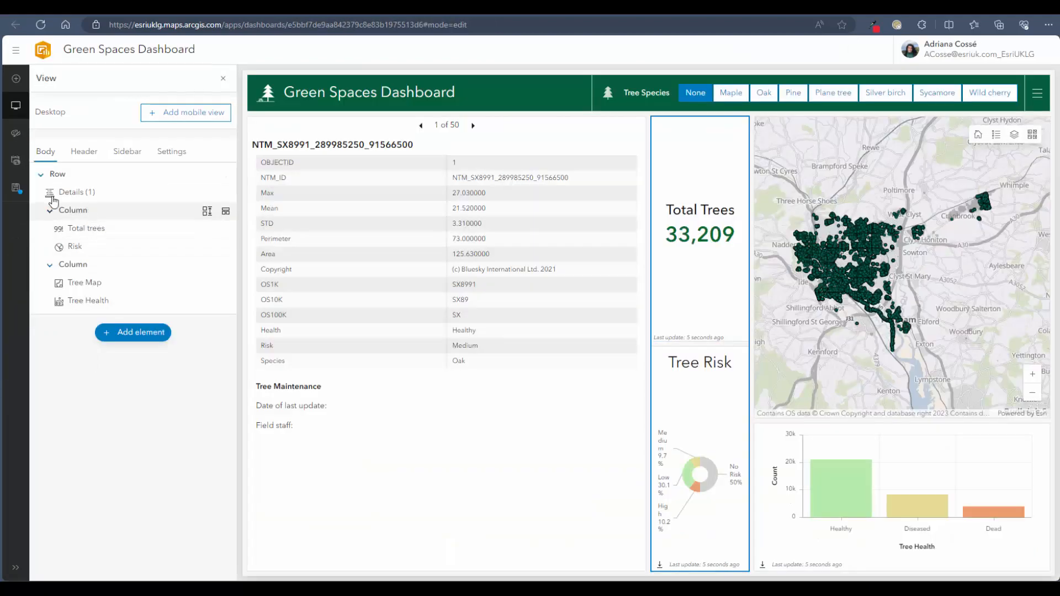
Switch to the Green Spaces Dashboard, save it and reload it so the Details element uses the updated pop-up.
click(15, 188)
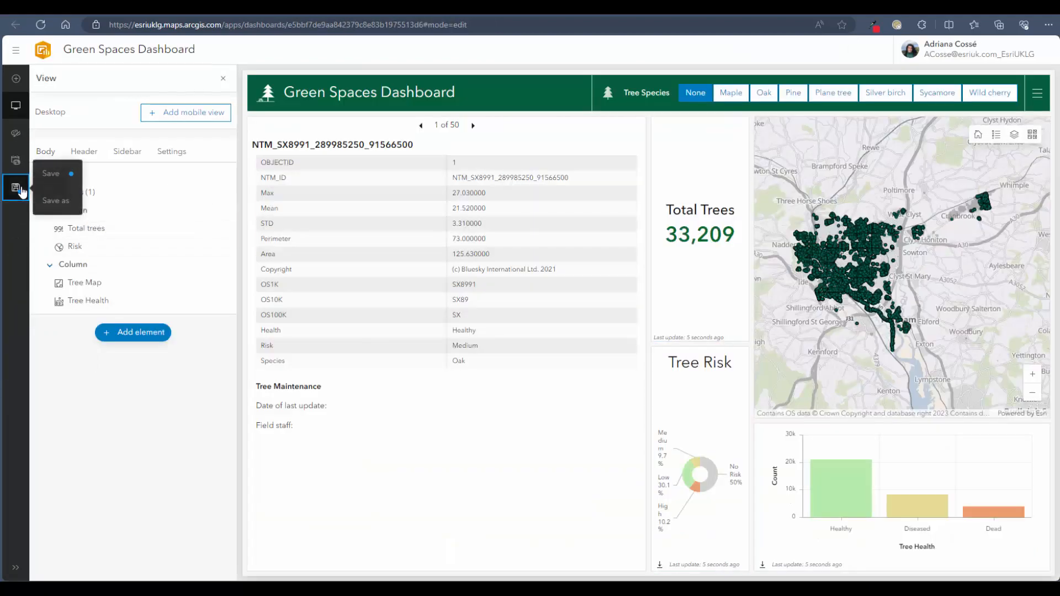
click(51, 174)
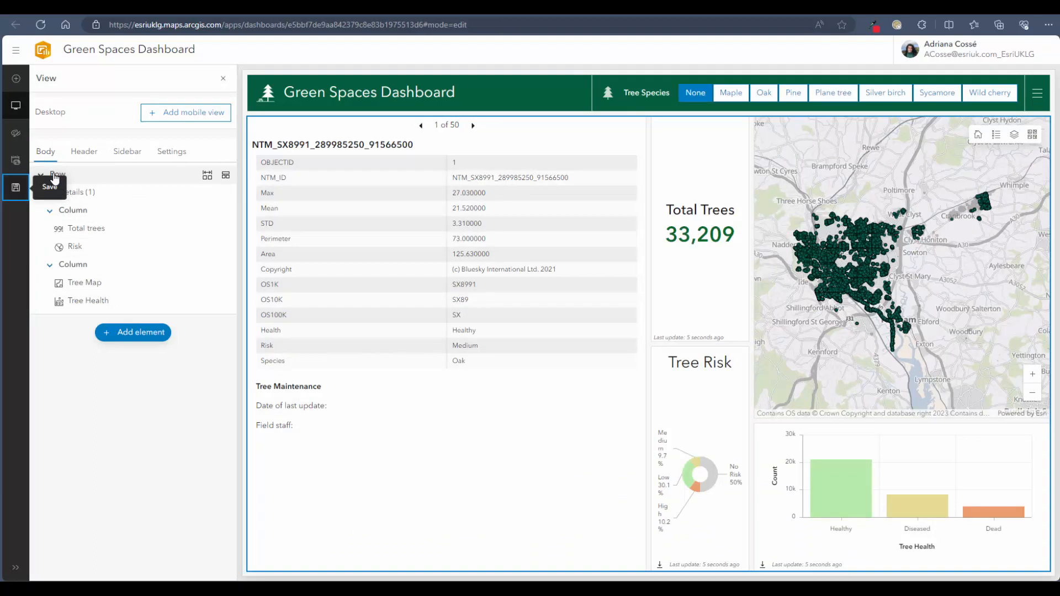
click(45, 28)
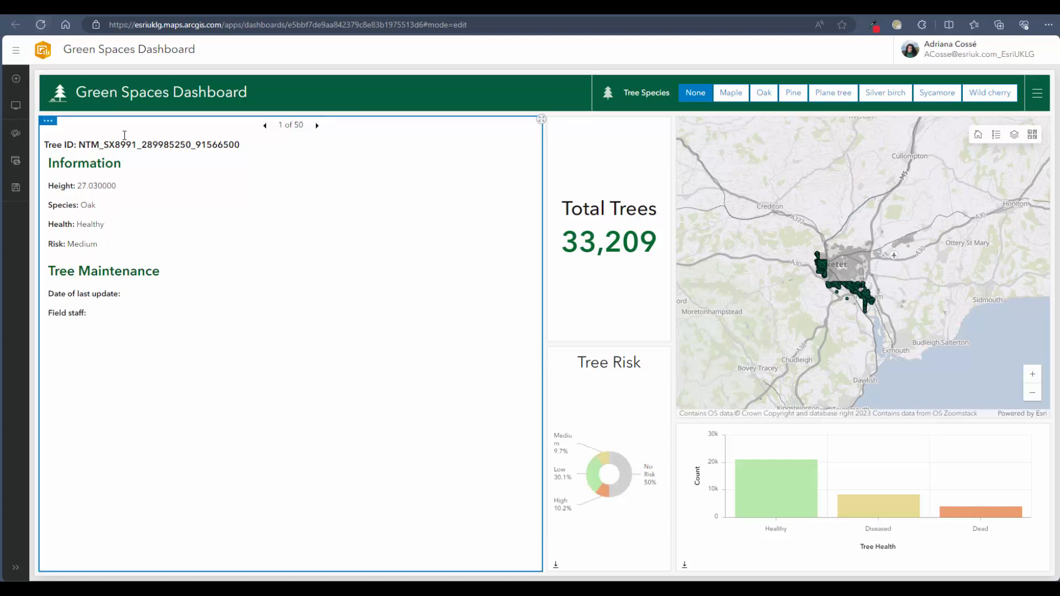
Name the dashboard's Details element "Tree Details".
mouse_move(47, 127)
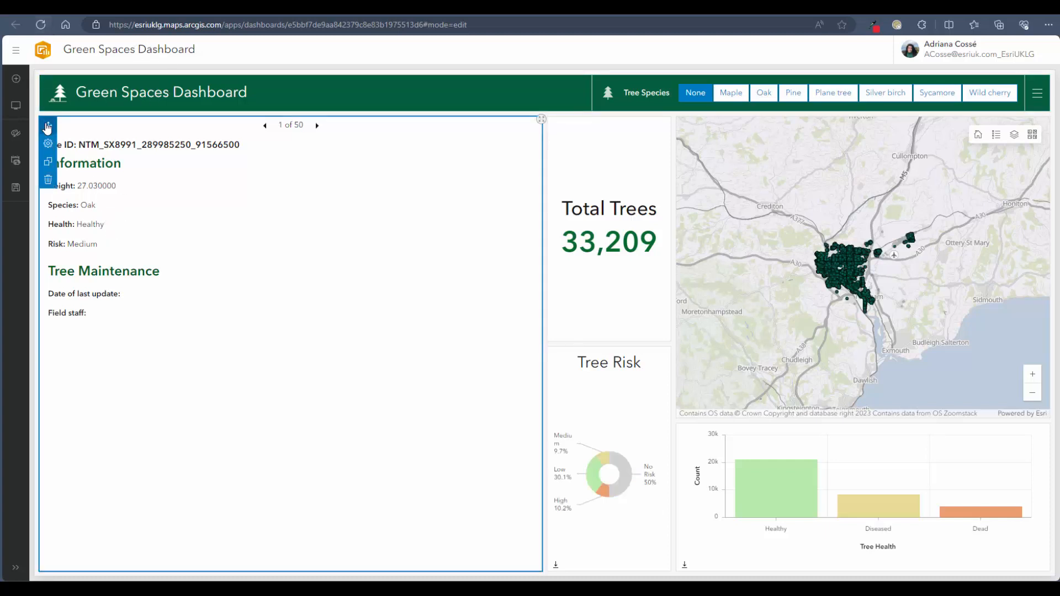
click(48, 144)
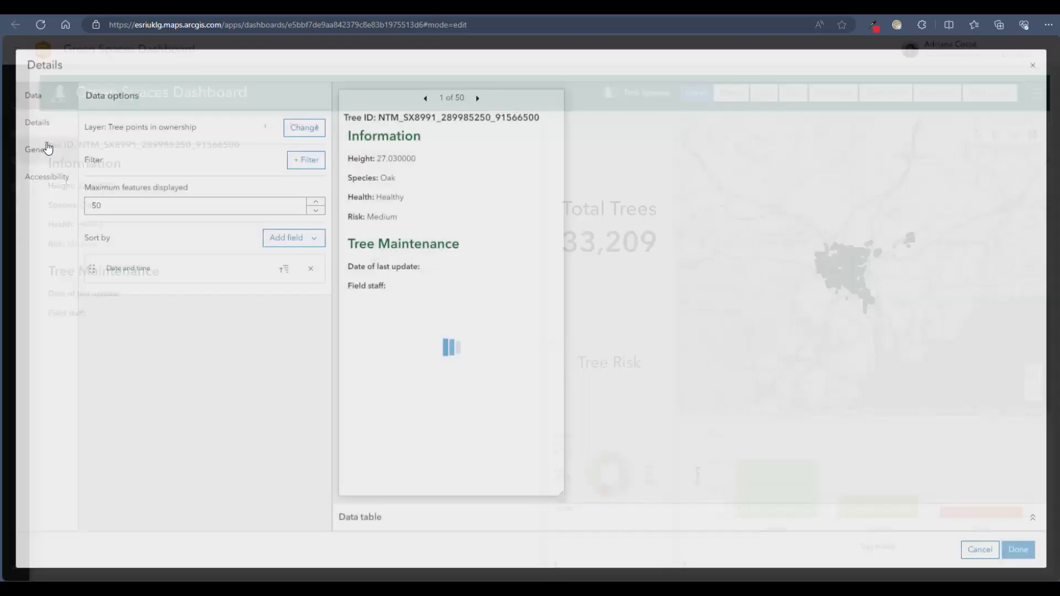
click(45, 147)
triple_click(137, 161)
text(Tree Details)
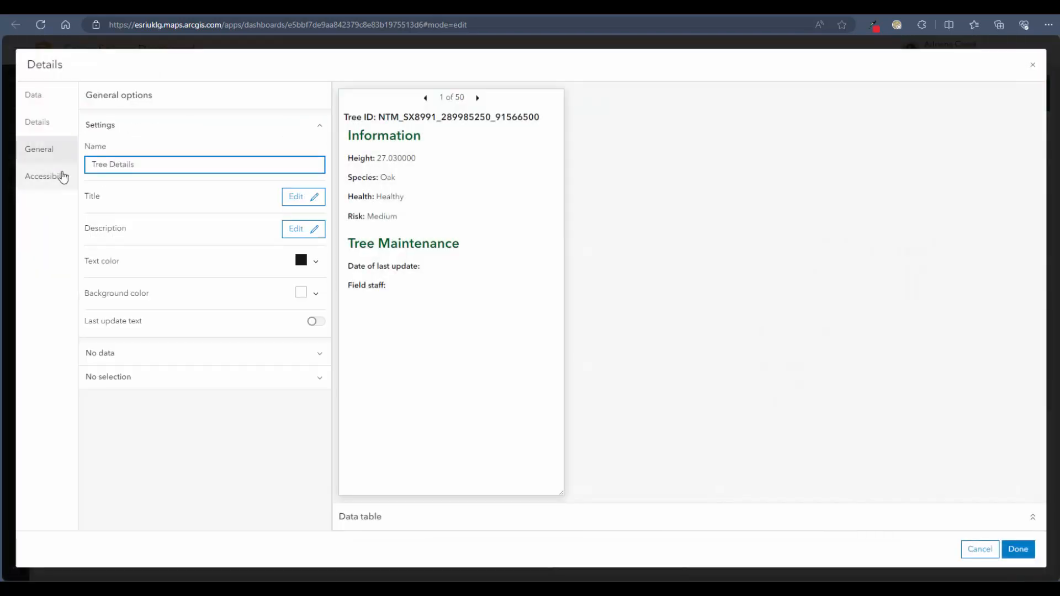
Give the Tree Details element the title "Details" as a centred Heading 2 and apply the element's settings.
click(296, 196)
text(Details)
double_click(103, 291)
click(208, 224)
click(206, 266)
click(178, 246)
click(191, 289)
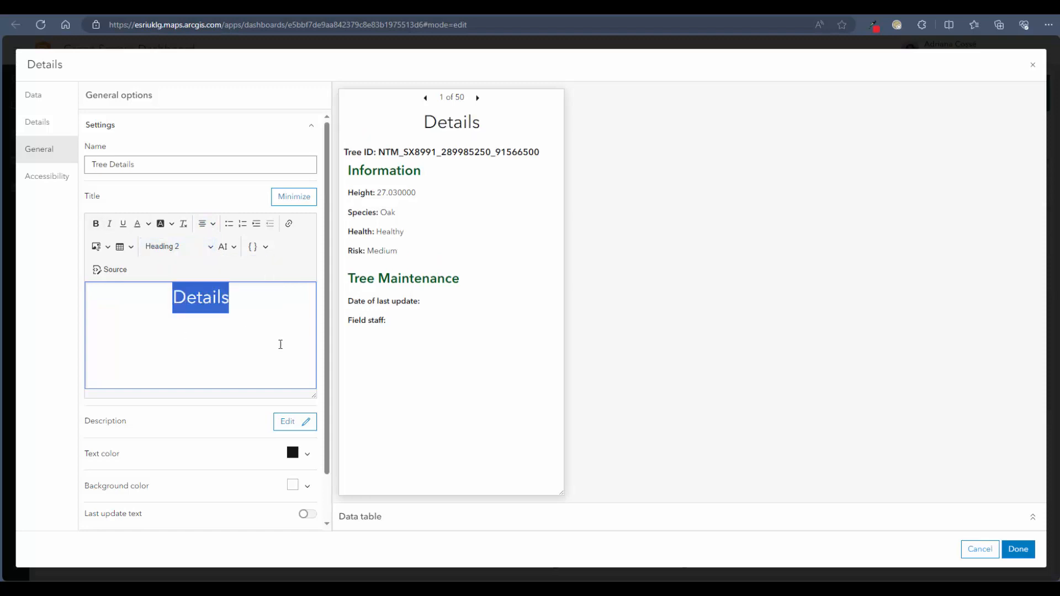
click(1018, 549)
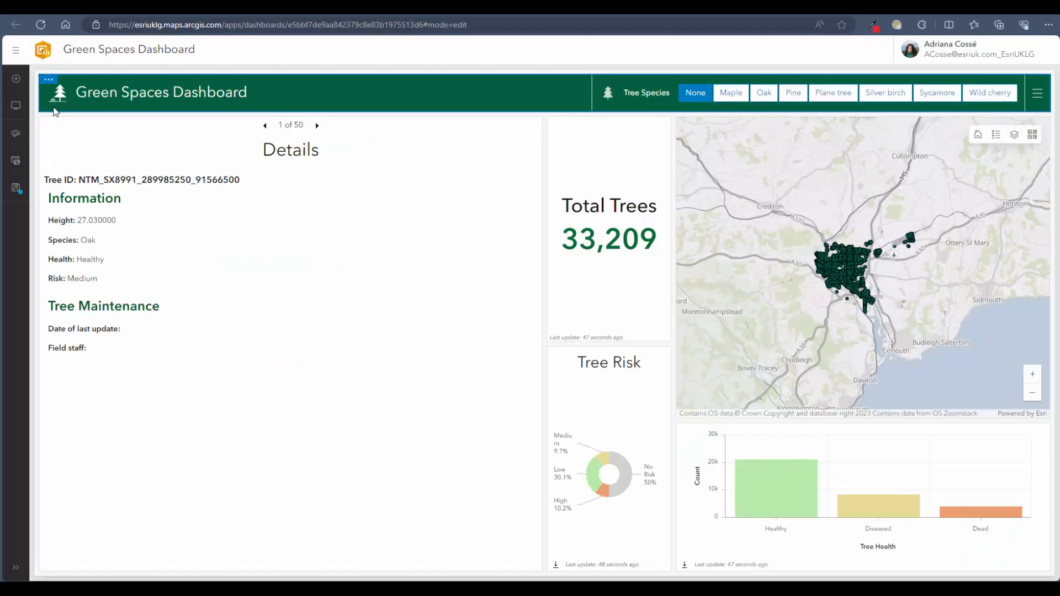
Dock the Details element as a narrow column on the dashboard's right side, and make the map taller at its home extent.
drag(49, 127, 1050, 343)
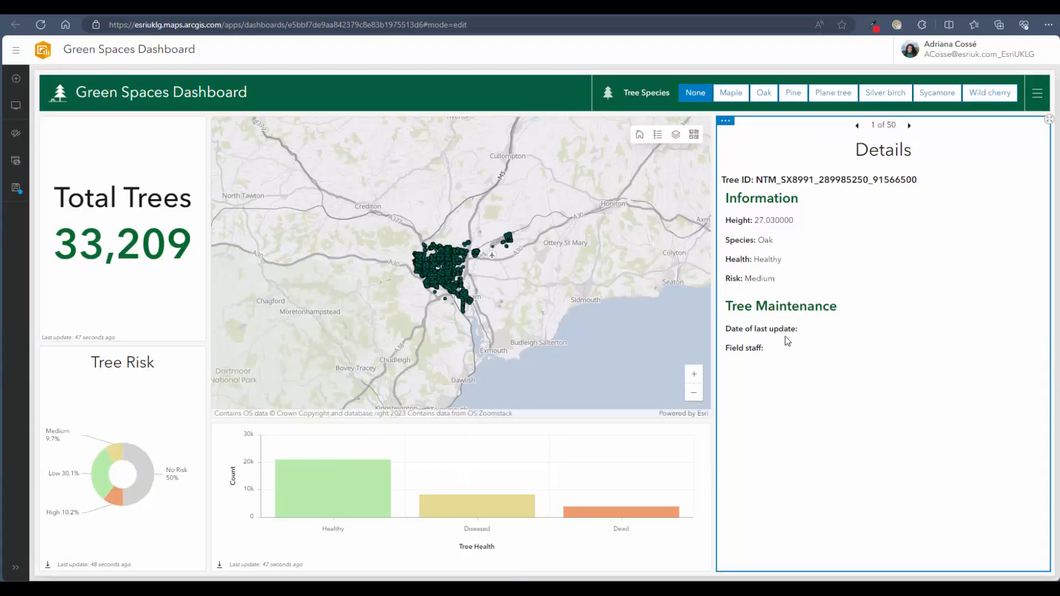
drag(717, 367, 902, 394)
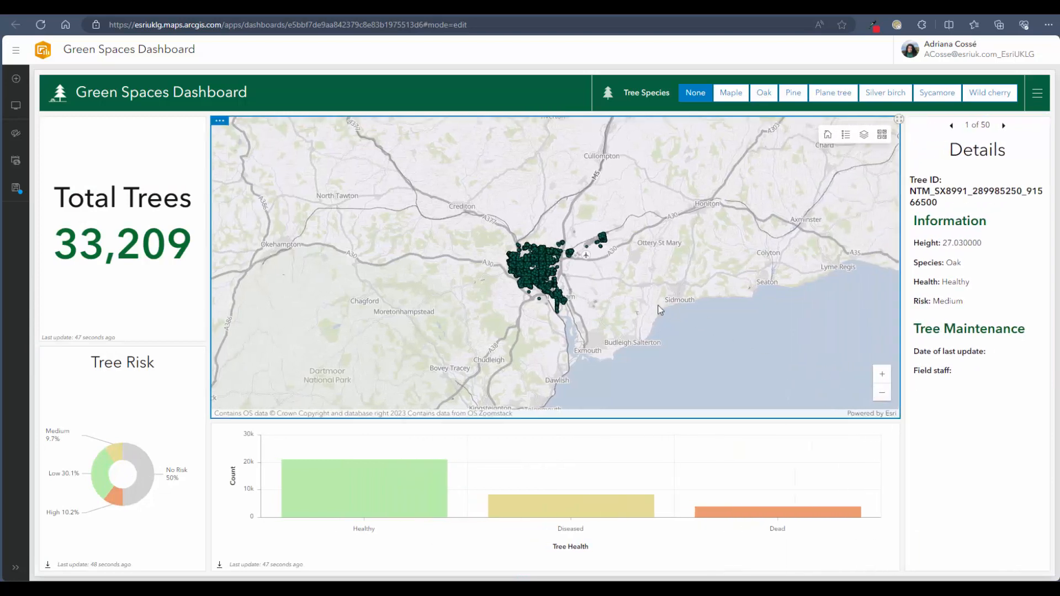
click(827, 134)
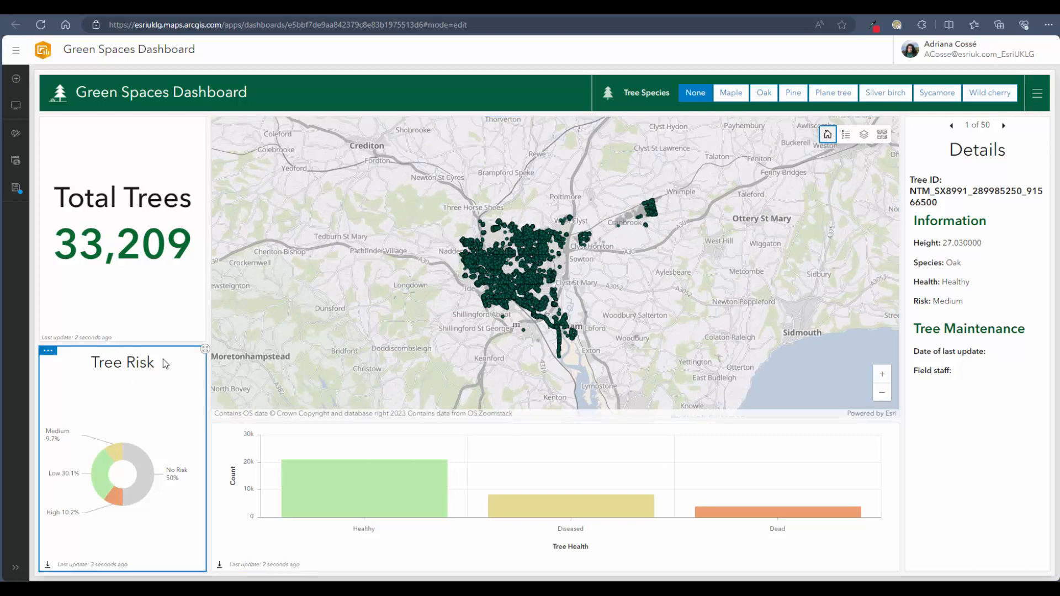
drag(328, 423, 330, 445)
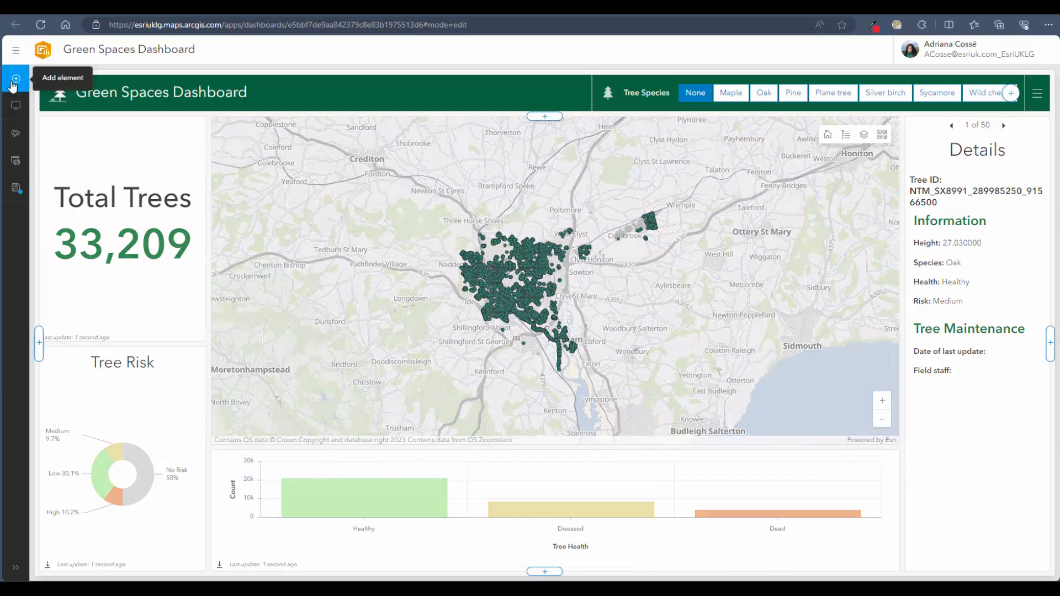
Add a List element stacked with the Details element, based on the Tree points in ownership layer.
drag(15, 80, 977, 347)
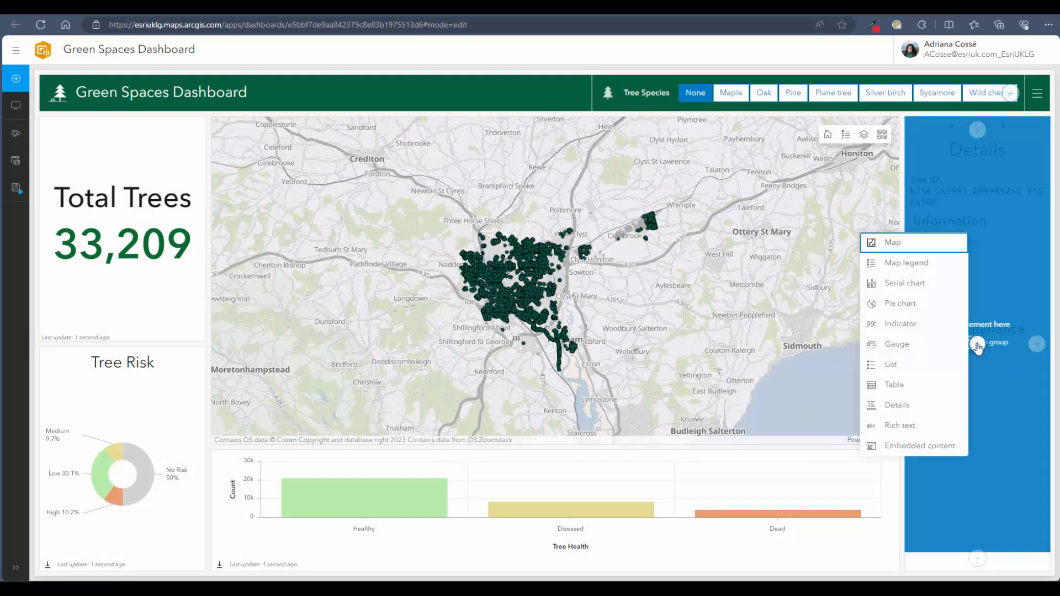
click(891, 365)
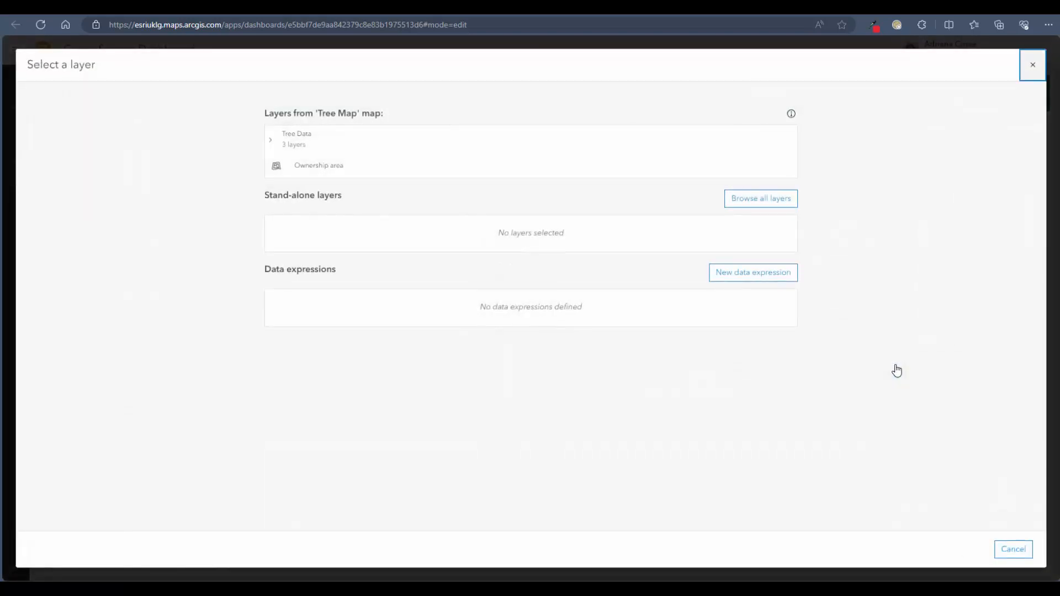
click(269, 146)
click(308, 205)
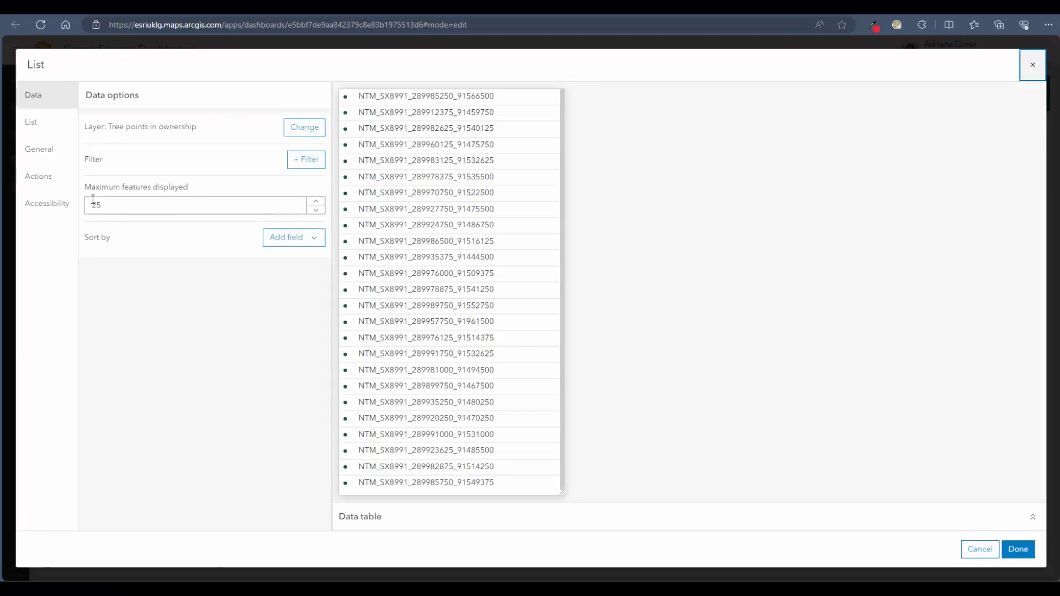
Set the list's maximum features displayed to 200 and sort it by the Date and time field.
drag(184, 207, 78, 212)
text(200)
click(156, 284)
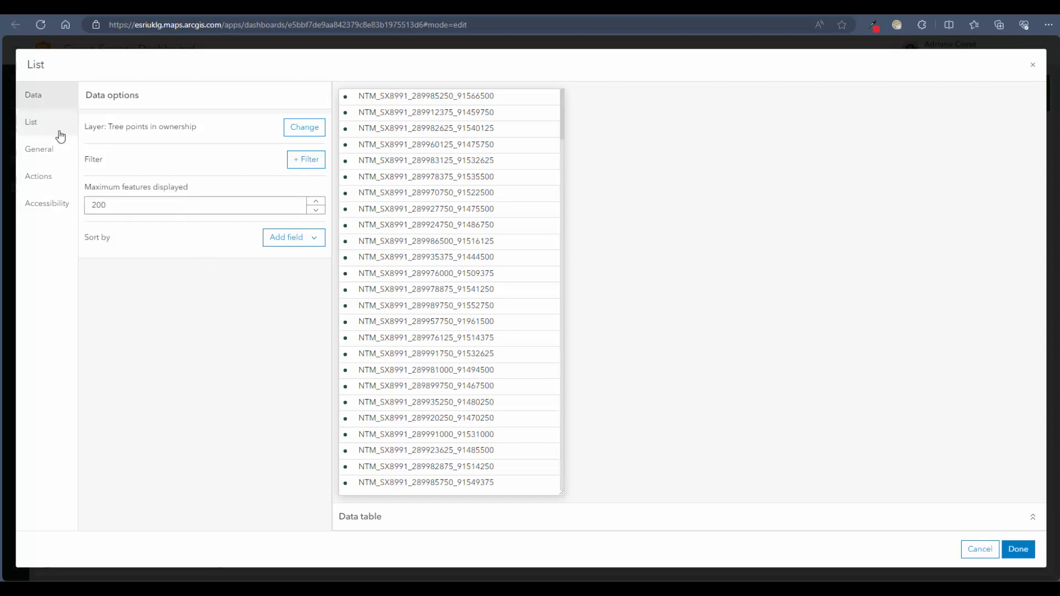
click(290, 238)
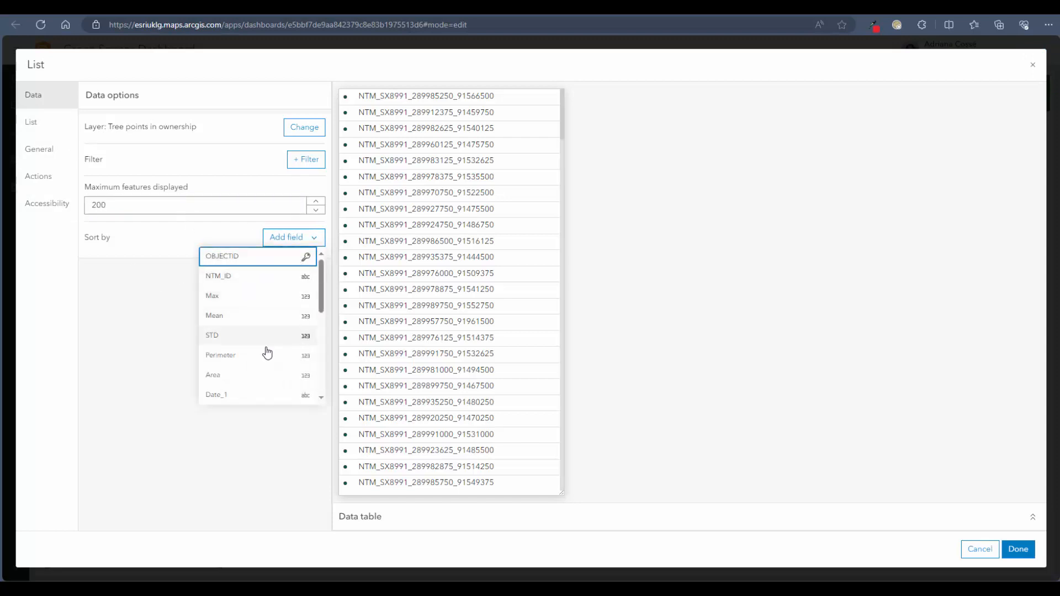
scroll(260, 372, down, 4)
scroll(253, 381, down, 1)
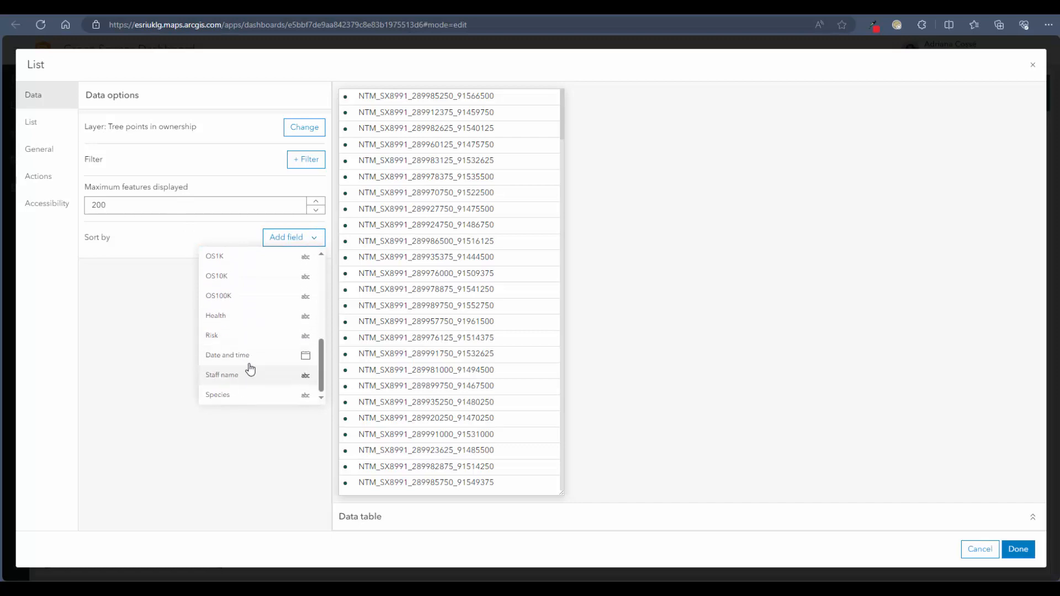
click(249, 355)
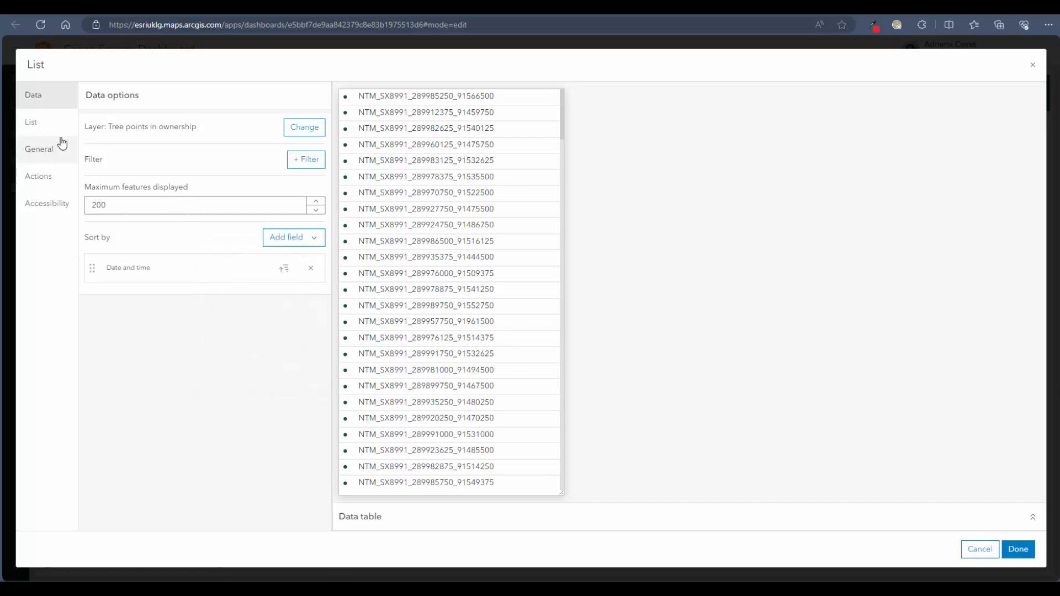
Insert the label "Tree ID:" before the NTM_ID field in the list's line item template.
click(49, 118)
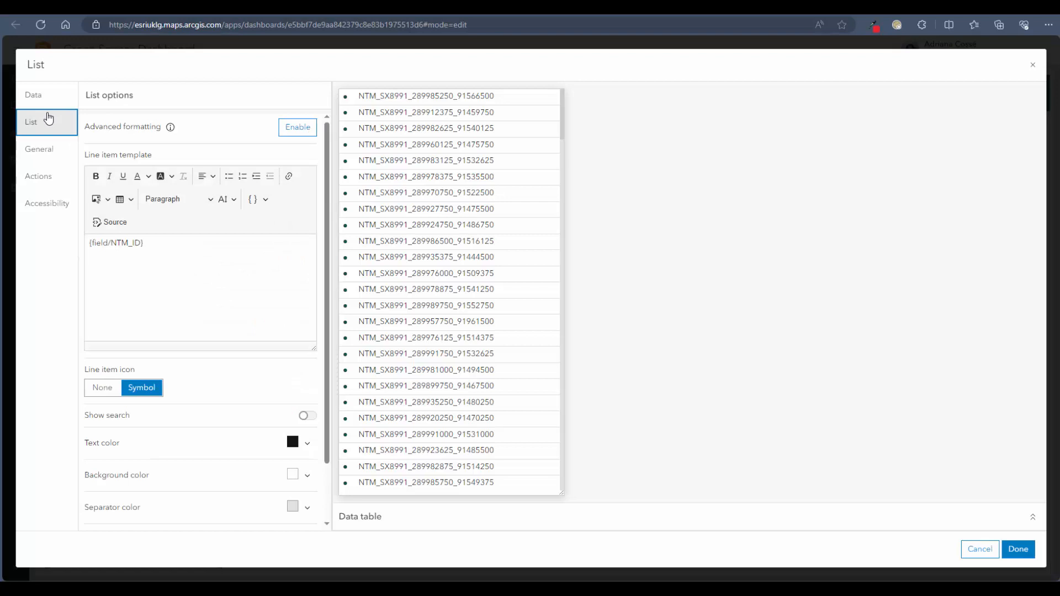
click(157, 240)
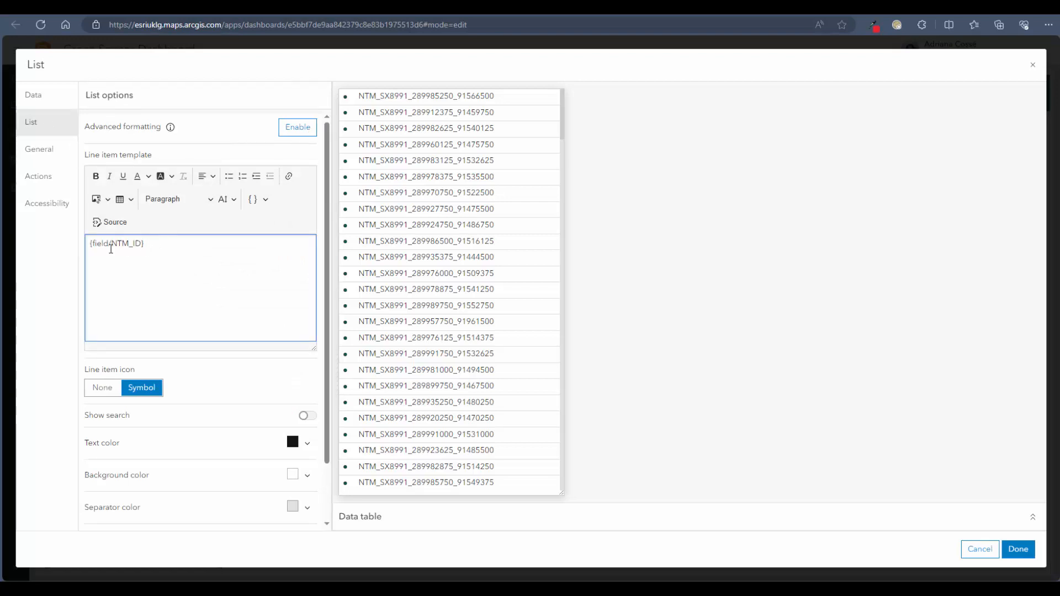
click(91, 244)
text(Tree)
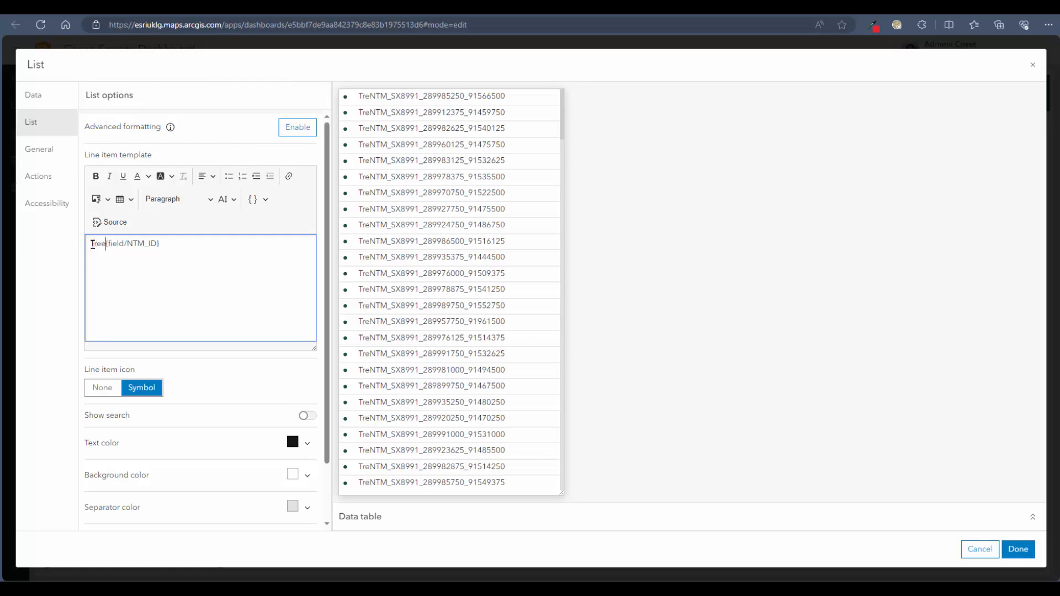
text( ID:)
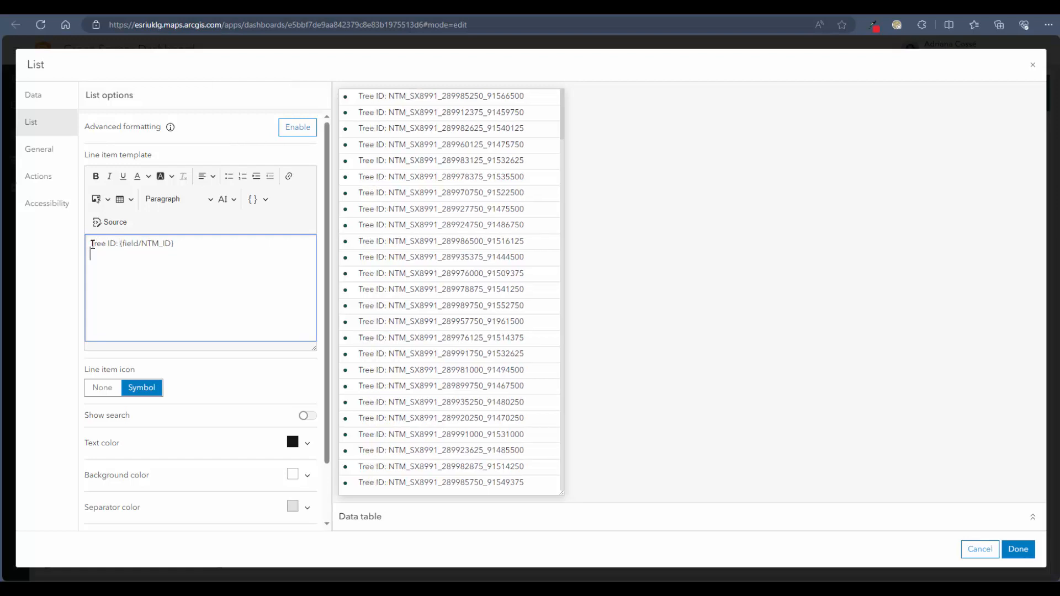
Add a second template line reading "Last maintenance date:" followed by the Date and time field.
text(Last maintenance date:)
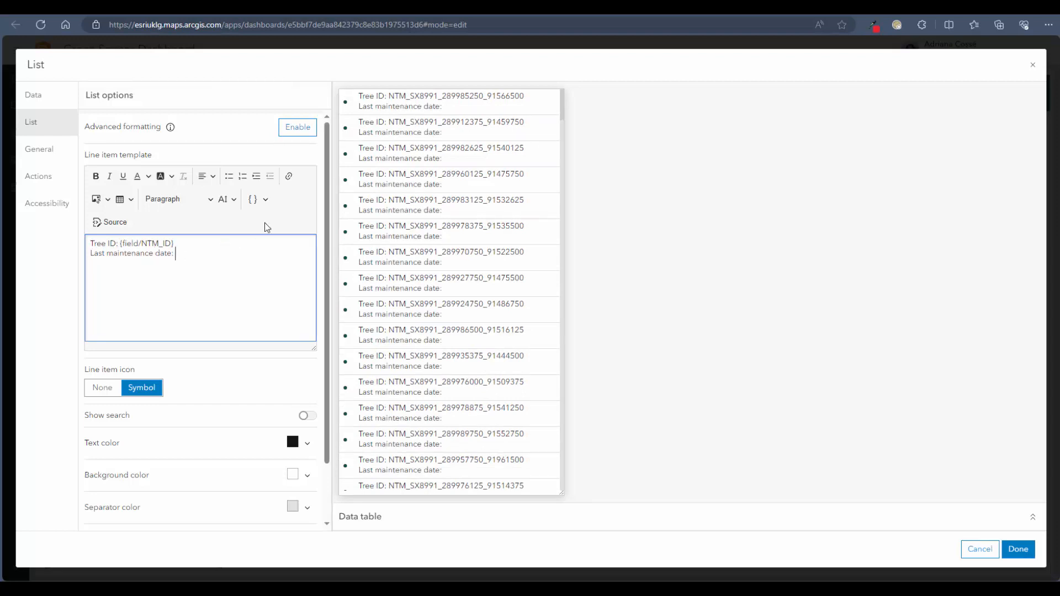
click(253, 199)
scroll(280, 287, down, 4)
click(282, 284)
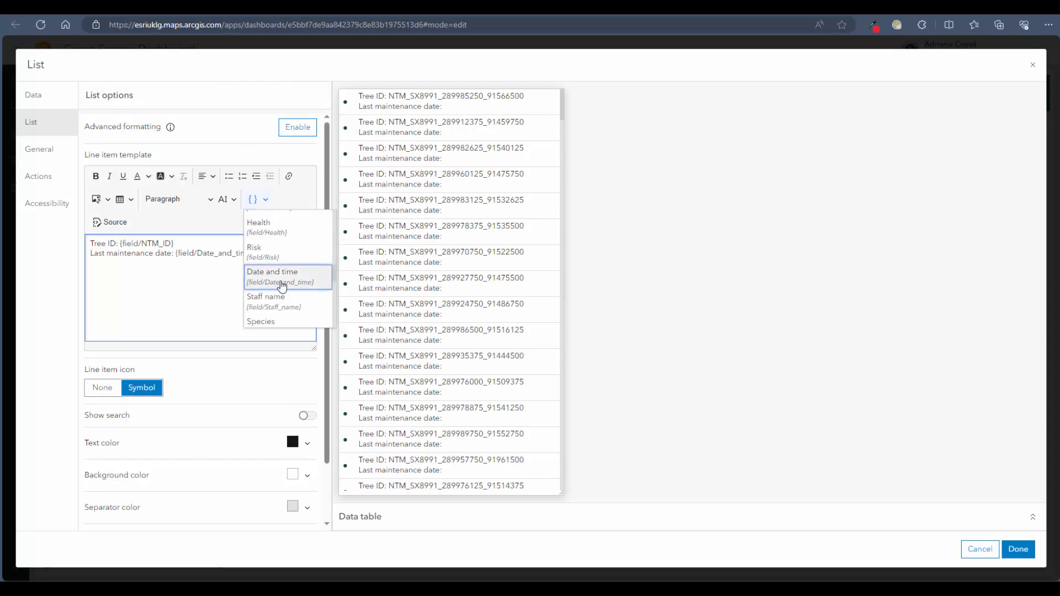
click(228, 270)
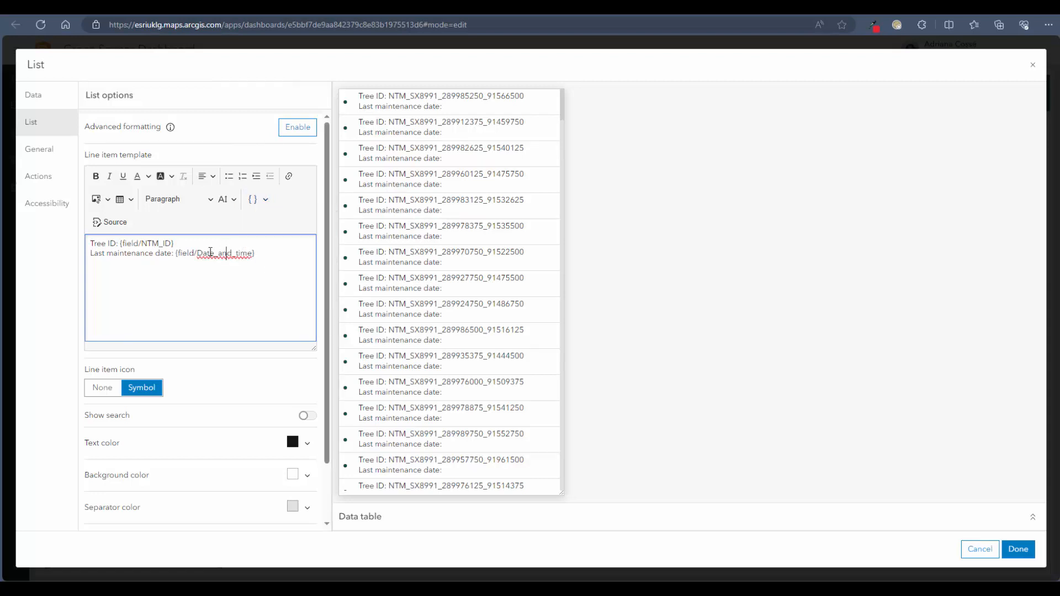
Make the Date and time field bold in the line item template.
drag(174, 253, 266, 254)
key(ctrl+b)
click(273, 255)
Colour the "Tree ID:" label dark green in the line item template.
drag(120, 244, 77, 251)
click(148, 177)
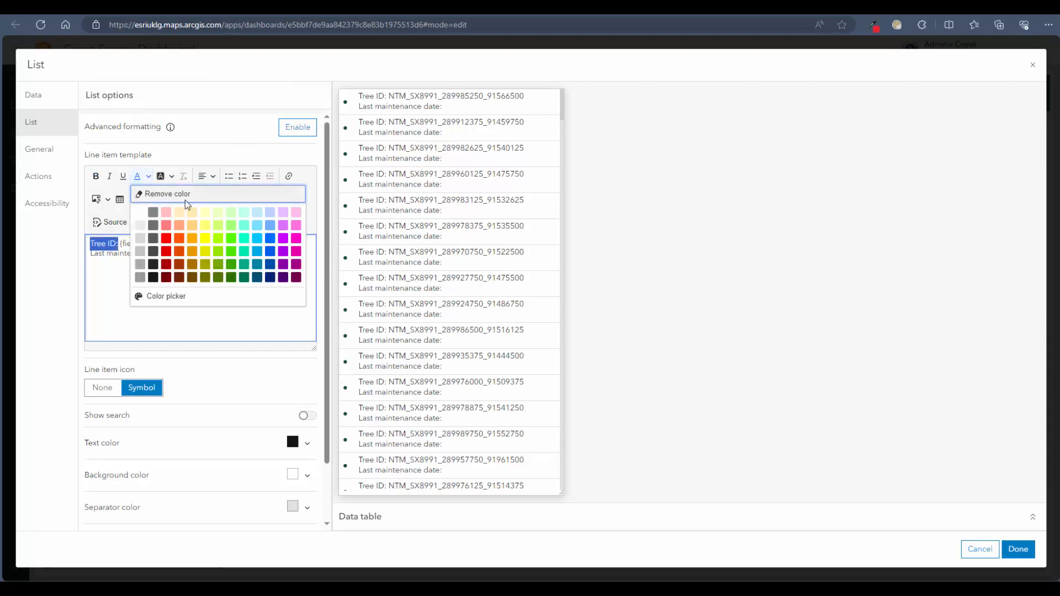
click(236, 276)
click(242, 280)
click(116, 244)
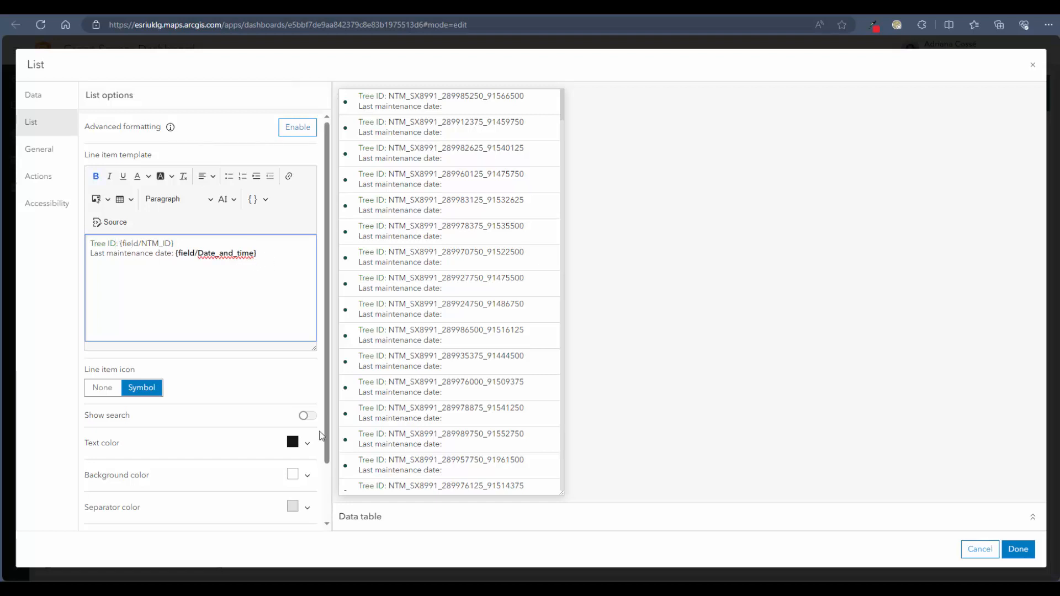
Turn on search for the list and enable its advanced formatting.
scroll(301, 411, down, 1)
click(306, 355)
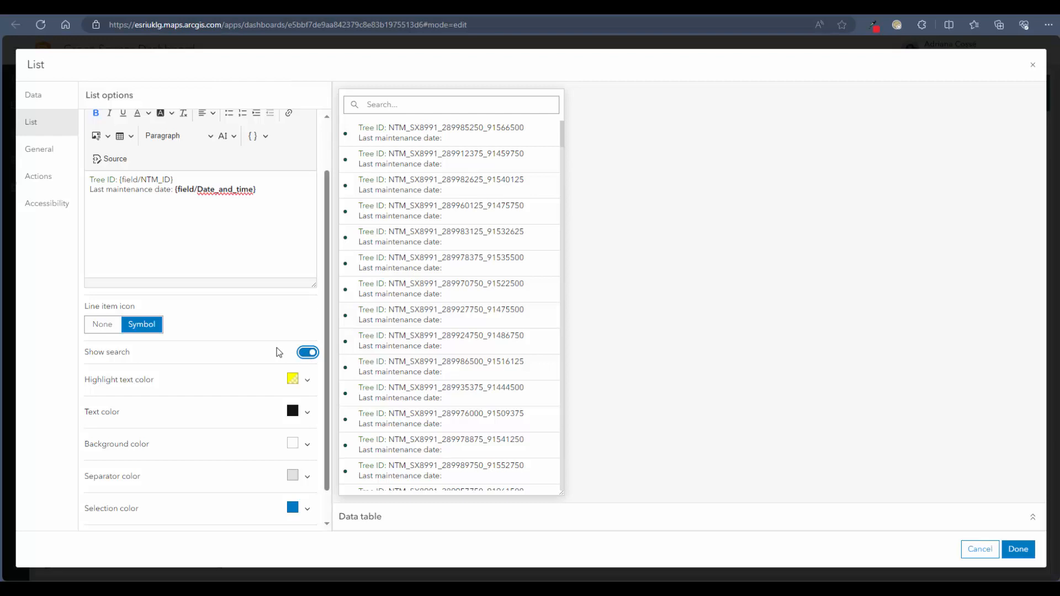
scroll(227, 409, down, 1)
scroll(232, 415, up, 2)
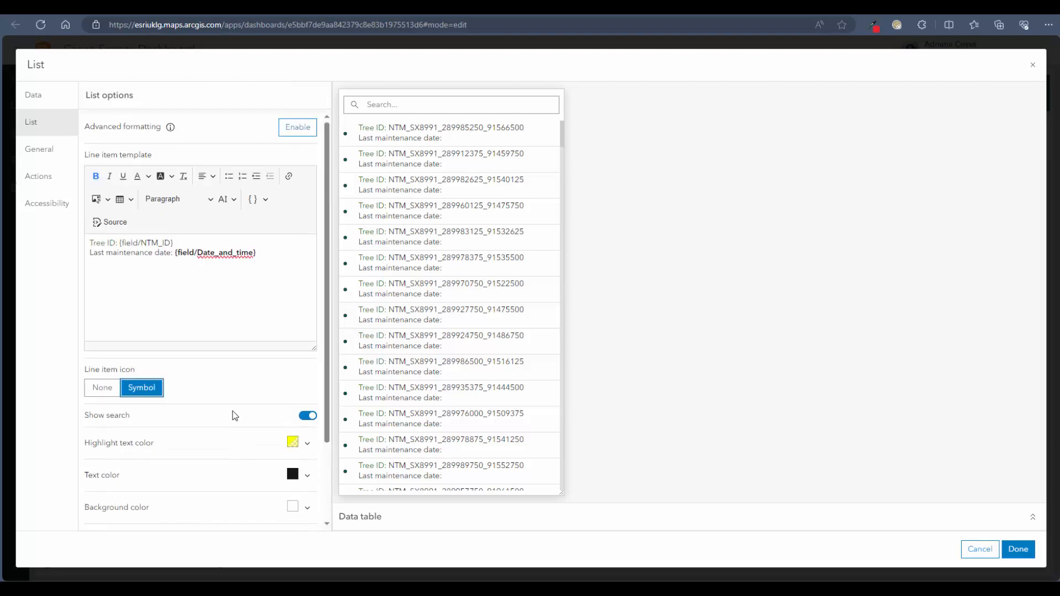
click(302, 127)
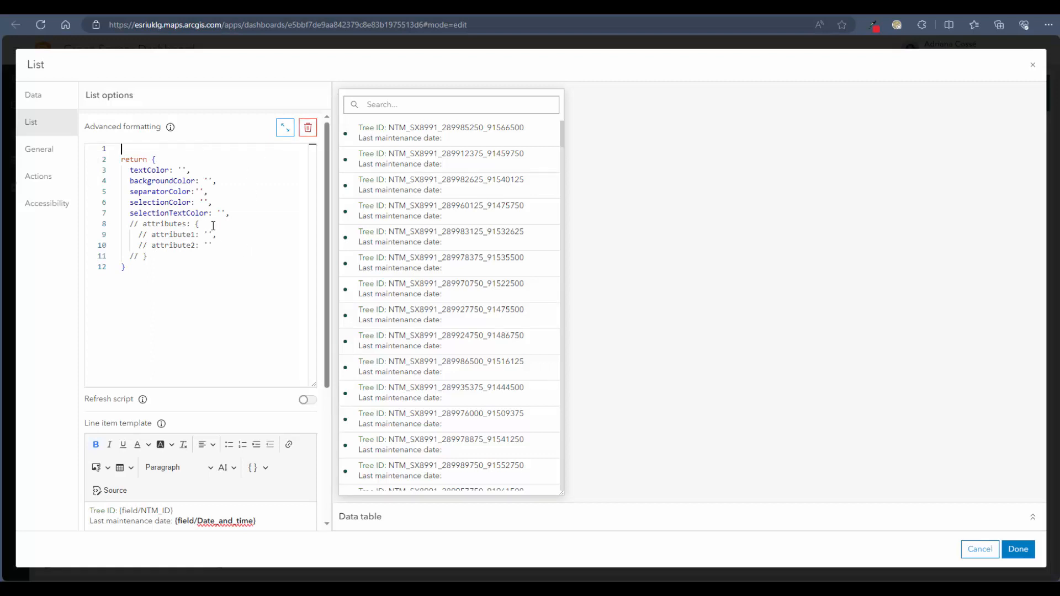
Name the list "Maintenance Date" and enter "Maintenance Dates" as its title.
click(52, 150)
text(Maintenance Date)
click(299, 196)
text(Maintenance Dates)
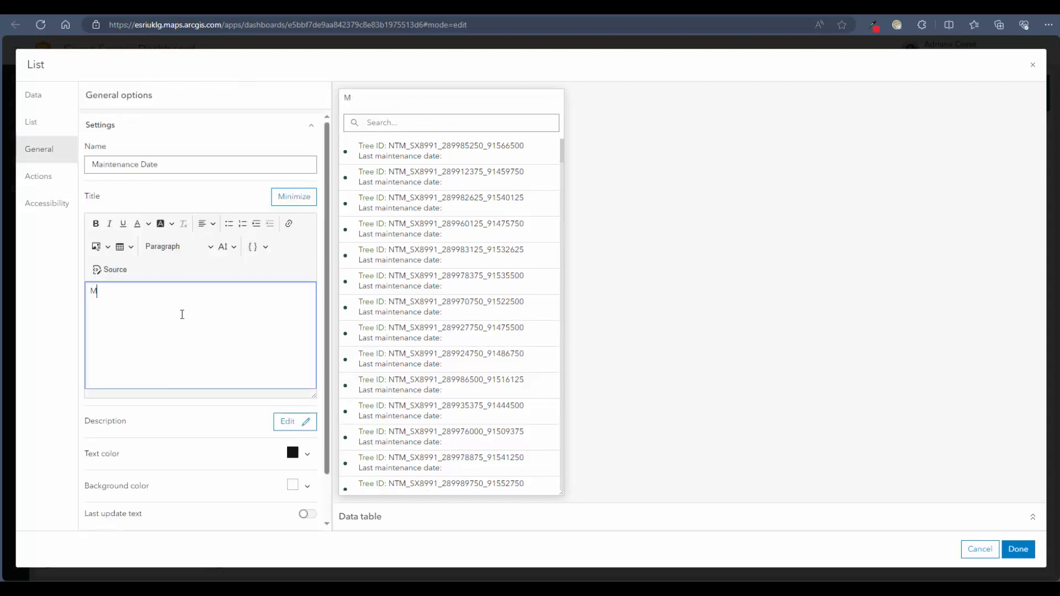
Format the list title as a centred Heading 2 and shorten it to "Maintenance Date".
key(ctrl+a)
click(179, 246)
click(167, 315)
click(208, 224)
click(206, 253)
click(208, 223)
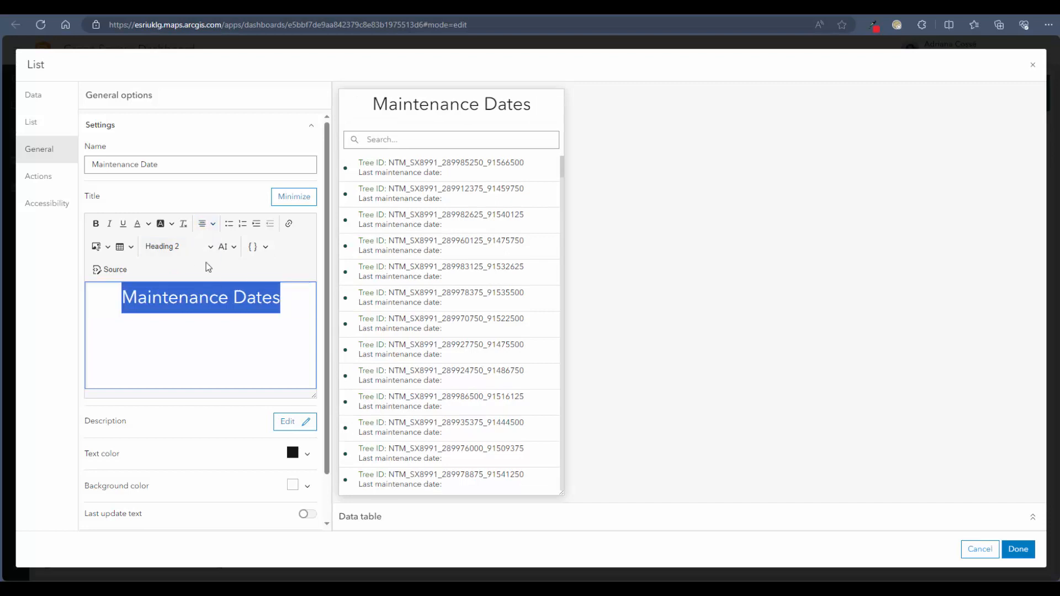
click(206, 267)
click(294, 305)
key(BackSpace)
Enter "Date the tree was last reviewed by a member of staff in the field." as the list's description and enable the last update text.
scroll(211, 430, down, 1)
click(285, 374)
text(Date)
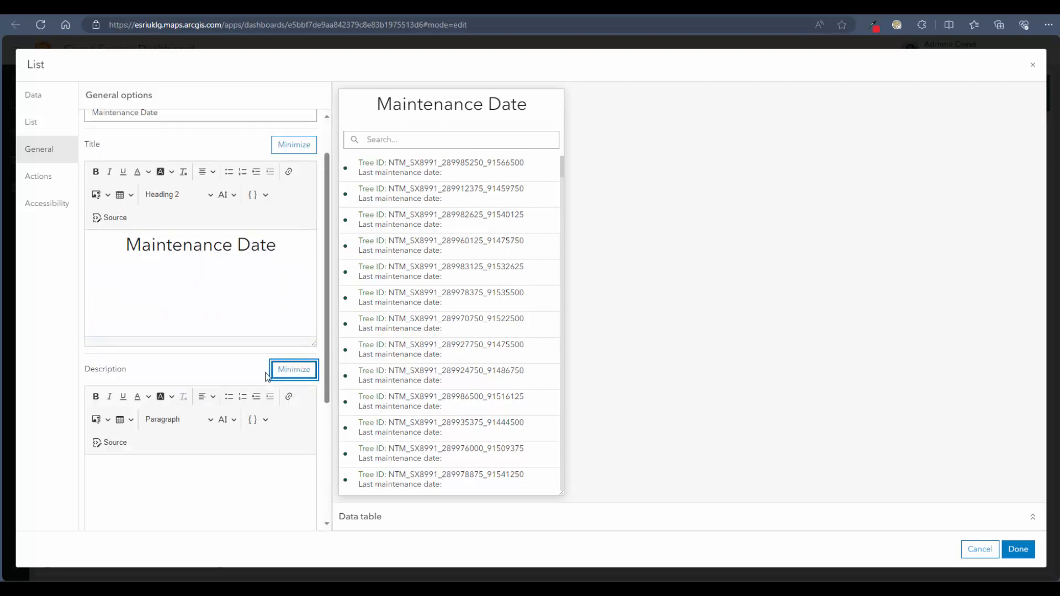
text( of las)
key(BackSpace)
key(BackSpace)
key(BackSpace)
key(BackSpace)
key(BackSpace)
key(BackSpace)
text(the tree was last reviewed and)
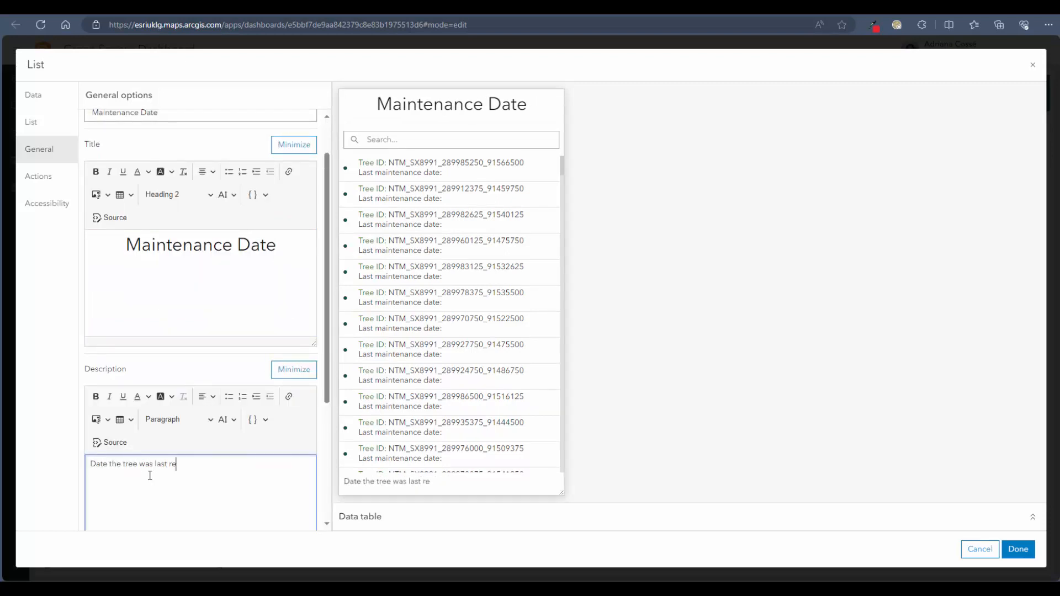
key(BackSpace)
key(BackSpace)
text(by a member of staff in the field.)
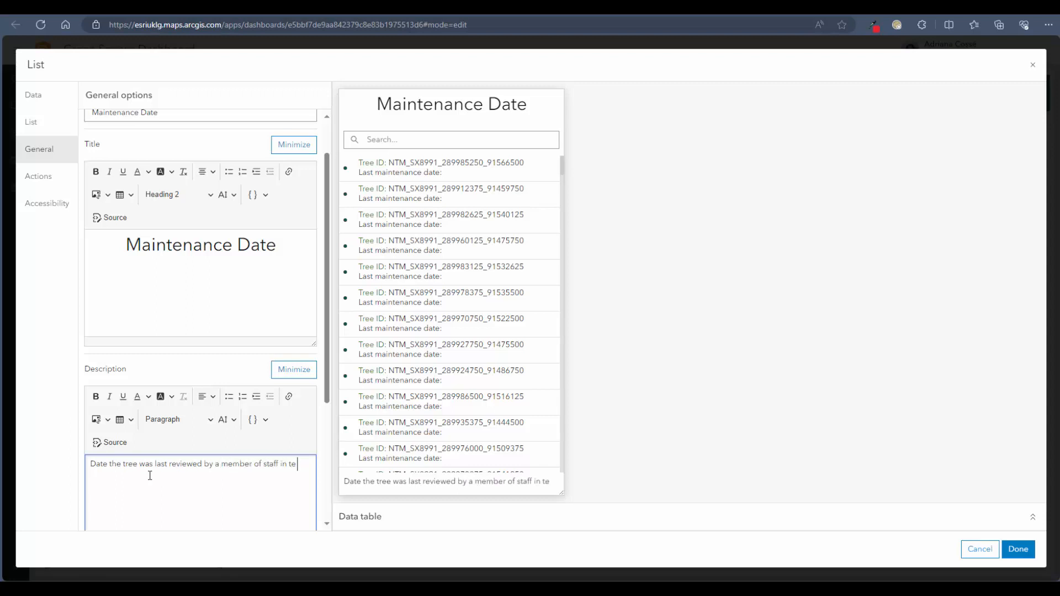
scroll(154, 480, down, 3)
click(307, 463)
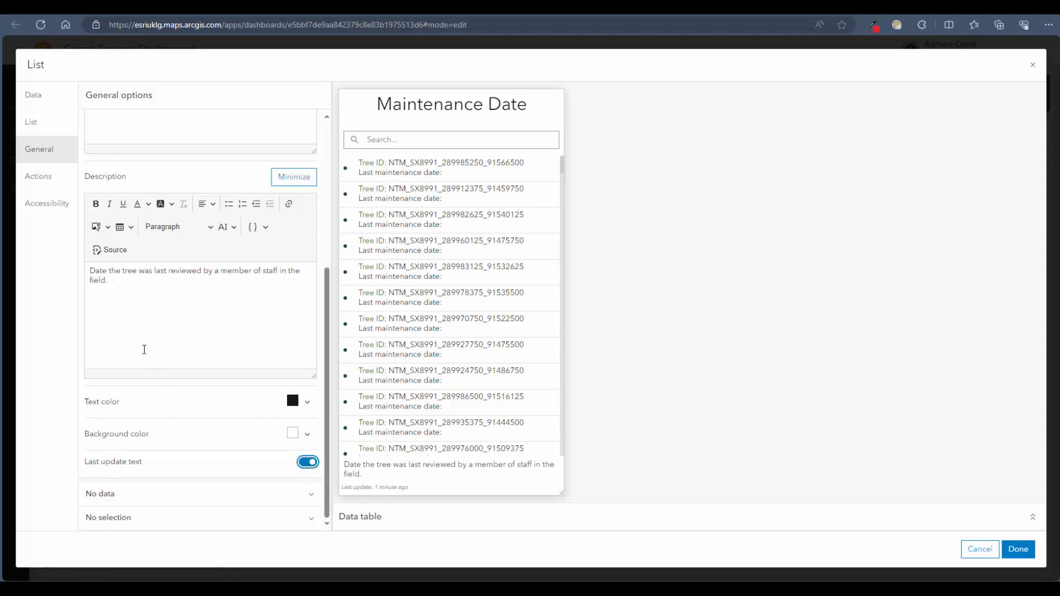
Make the list filter Risk, Species selector, Total trees, Tree Details, Tree Health and the map's Tree points in ownership layer.
click(22, 187)
click(213, 209)
click(308, 262)
click(307, 304)
click(308, 346)
click(307, 386)
click(308, 430)
scroll(319, 356, down, 3)
click(307, 348)
Enable the list's Show pop-up action for the Tree Map and finish configuring the list.
scroll(298, 398, down, 1)
click(307, 444)
click(310, 476)
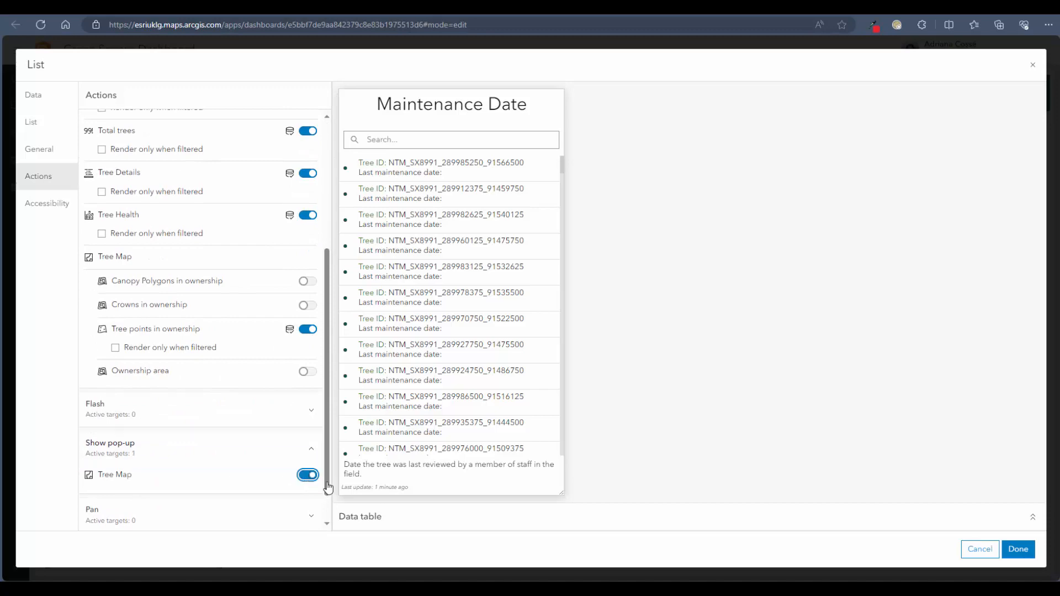
click(1019, 550)
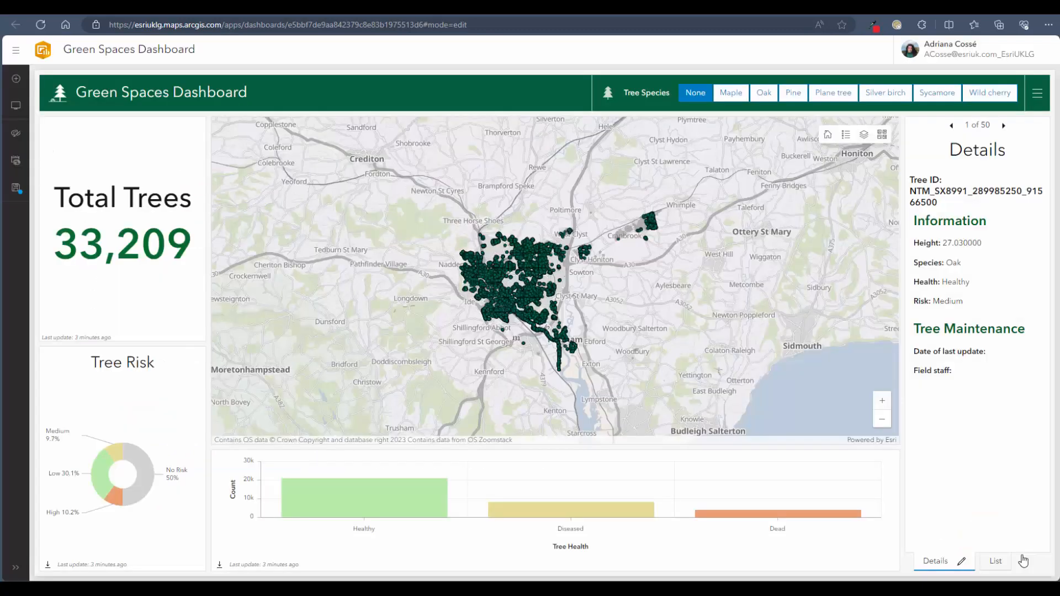
Rename the stacked list's tab as "Maintenance Date".
click(996, 564)
click(1003, 558)
text(Maintenance Date)
key(Return)
click(921, 562)
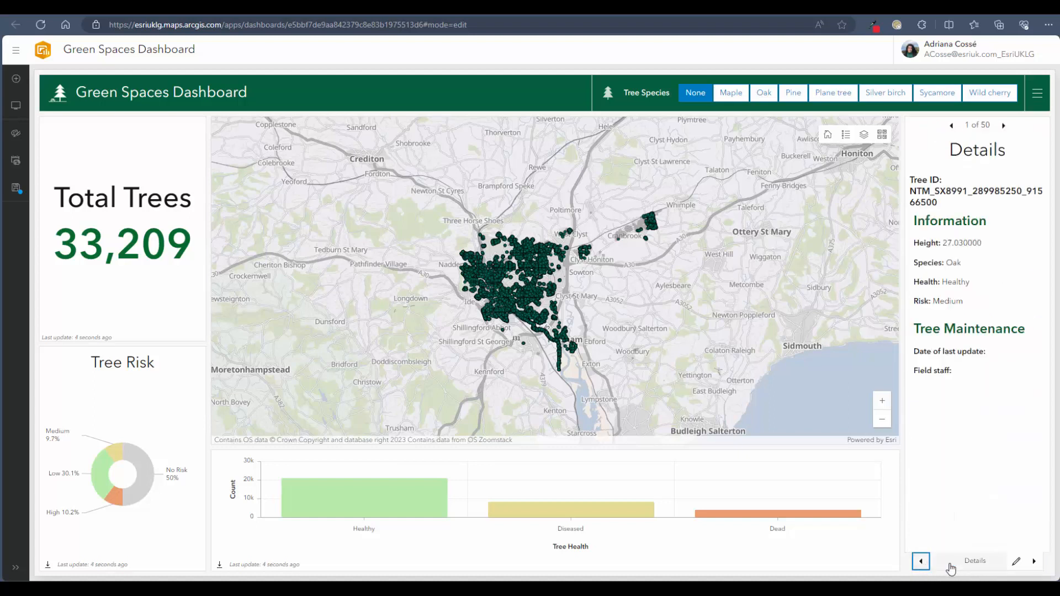
click(1017, 562)
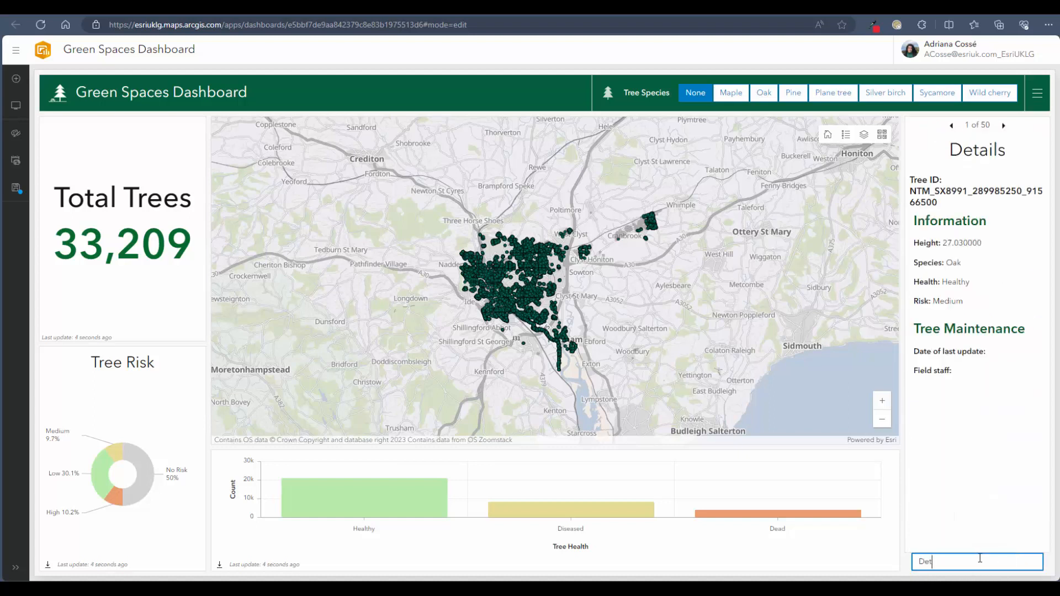
click(990, 523)
Shorten the list's tab name to "Maintenance" and widen the stacked Details and list column, setting its divider at 82.5%.
click(1035, 564)
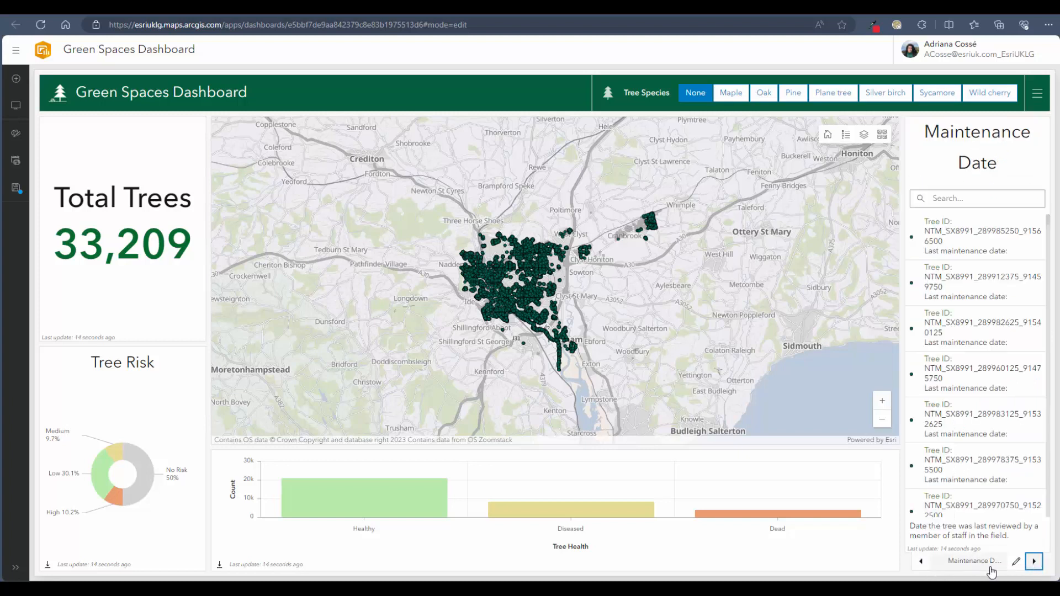
click(1017, 561)
double_click(975, 564)
key(BackSpace)
click(885, 536)
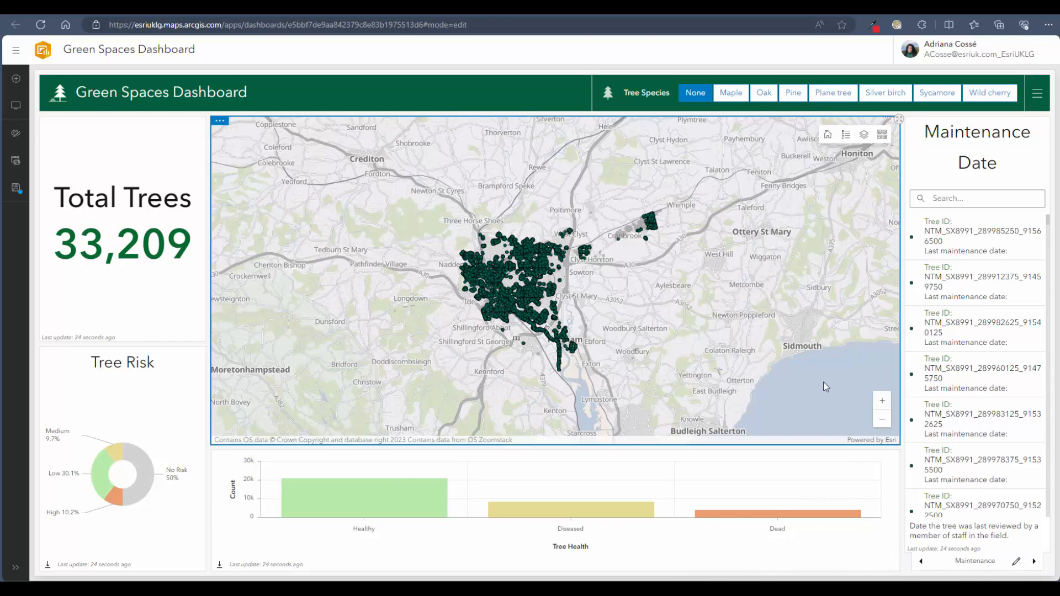
drag(900, 350, 875, 351)
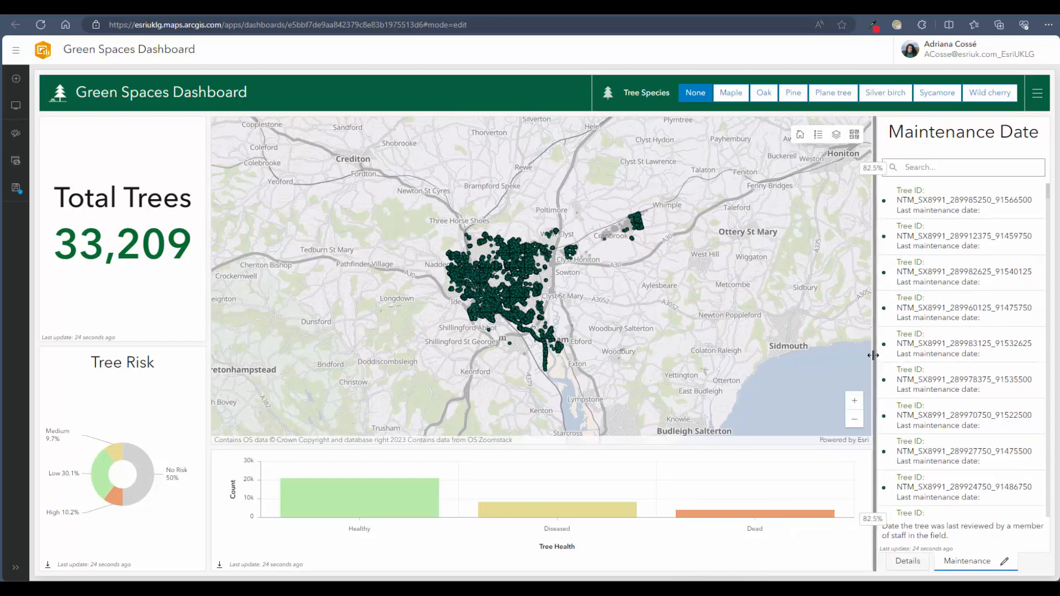
Show the Details tab, then examine the clustered trees near Rockbeare on the map and inspect one tree's pop-up.
click(904, 563)
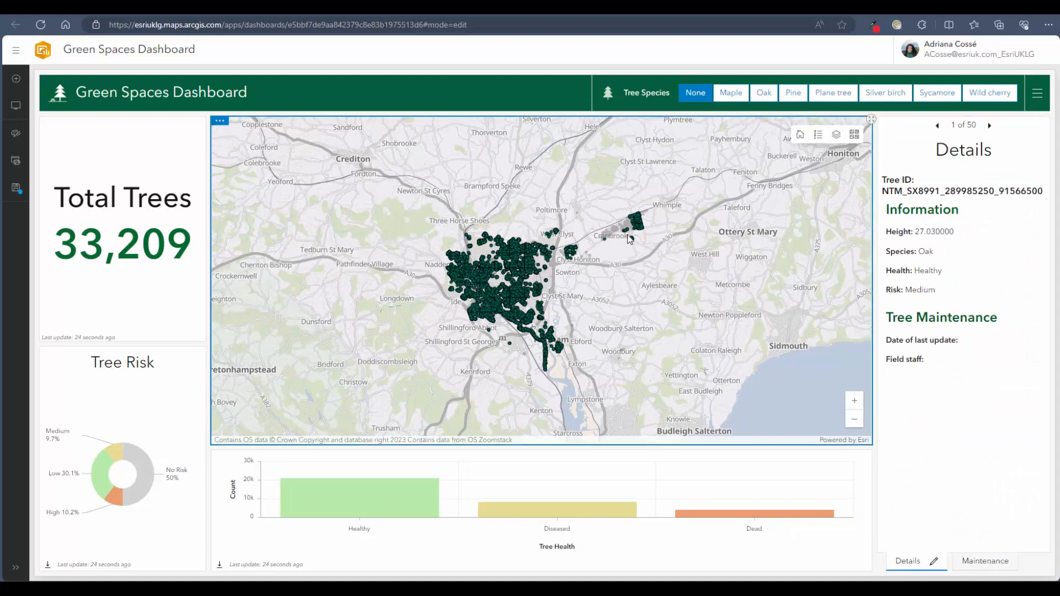
scroll(630, 240, up, 2)
scroll(630, 241, up, 5)
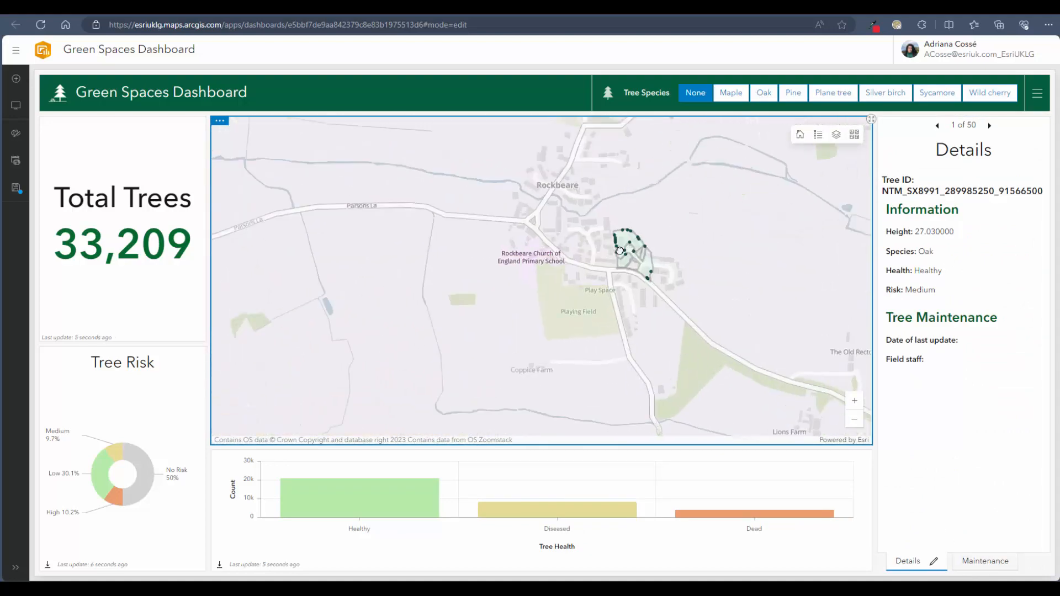
scroll(622, 252, up, 1)
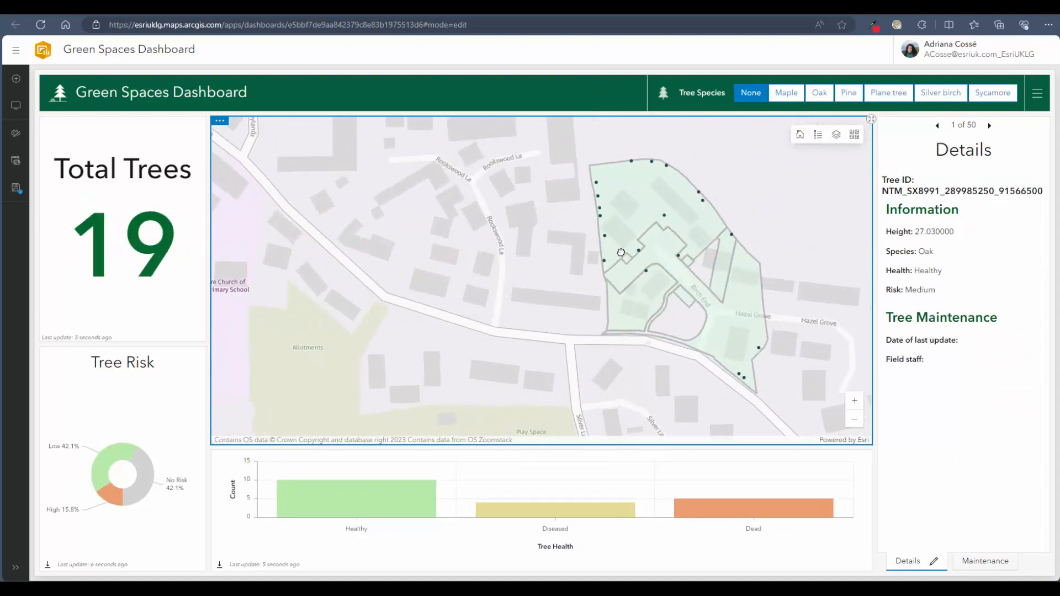
click(740, 376)
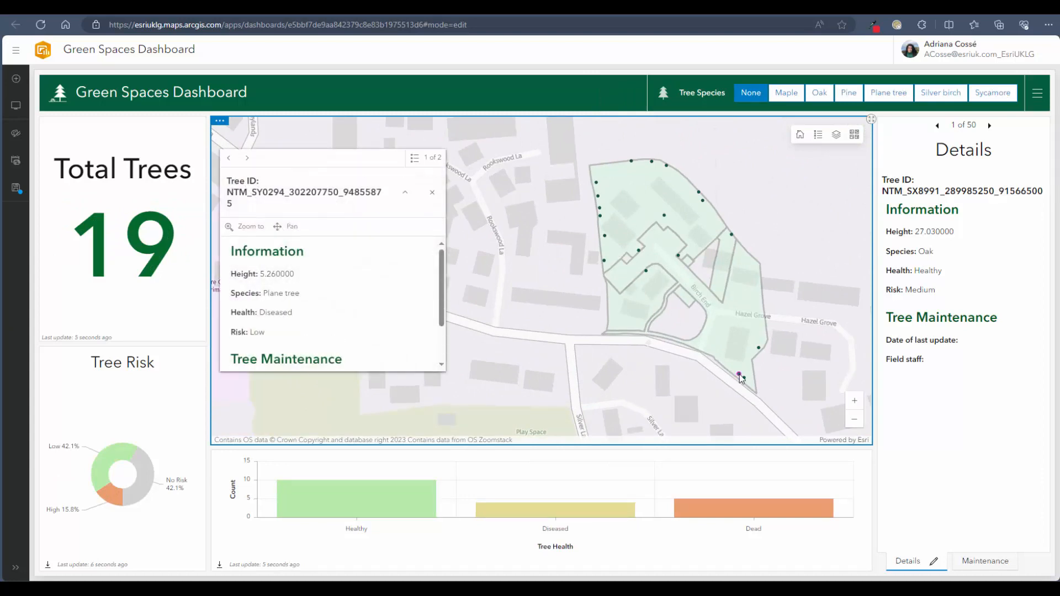
click(438, 194)
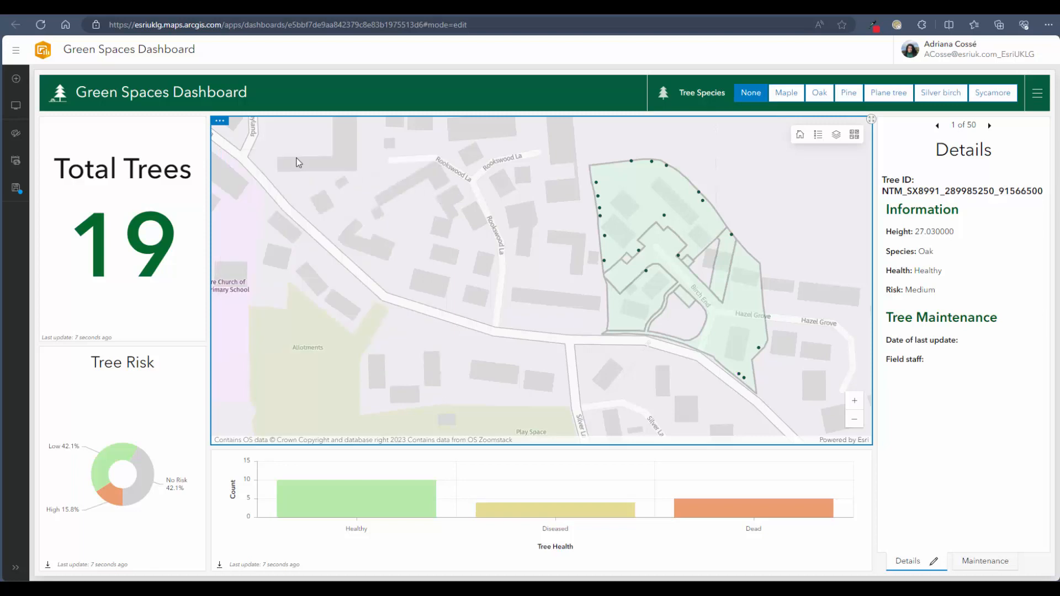
Configure the Tree Map so that changes to the map extent also filter the Maintenance Date list.
mouse_move(220, 125)
click(220, 143)
click(347, 161)
click(530, 165)
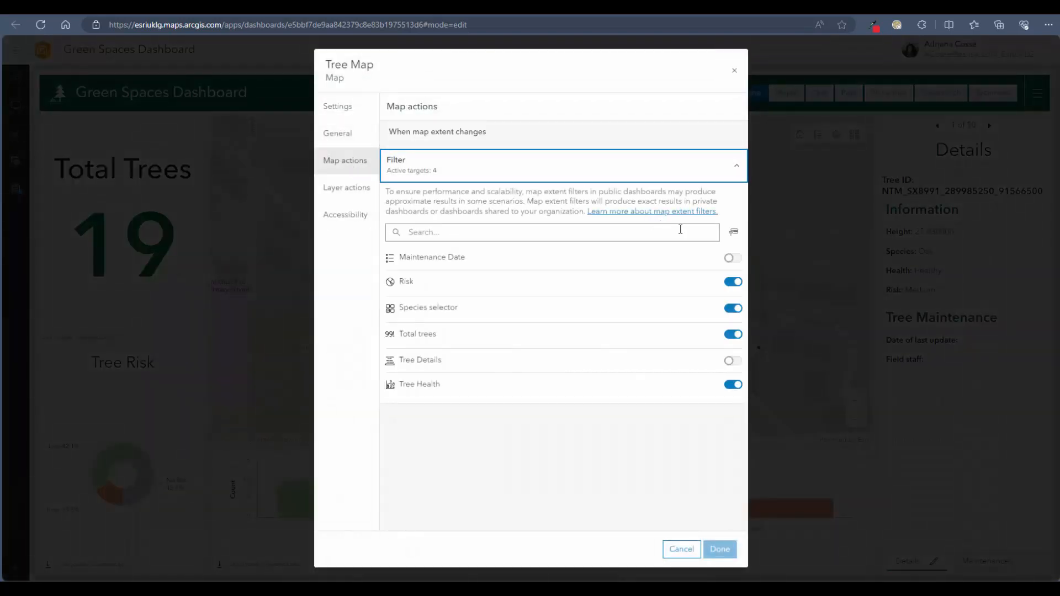
click(733, 257)
Disable pop-ups on map click and make selection changes in Tree points in ownership flash the Tree Map.
click(347, 188)
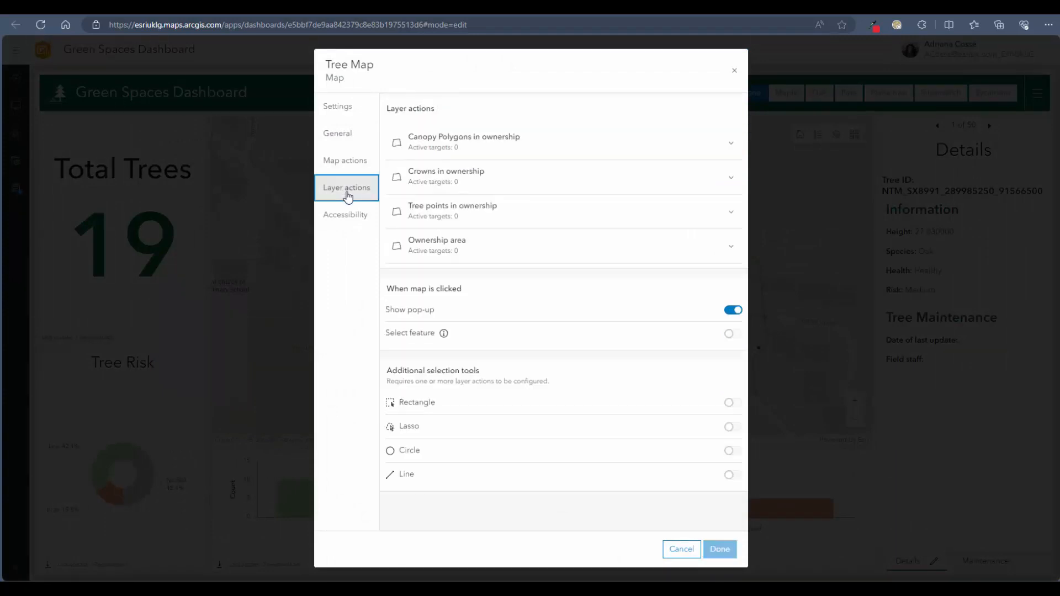
click(733, 311)
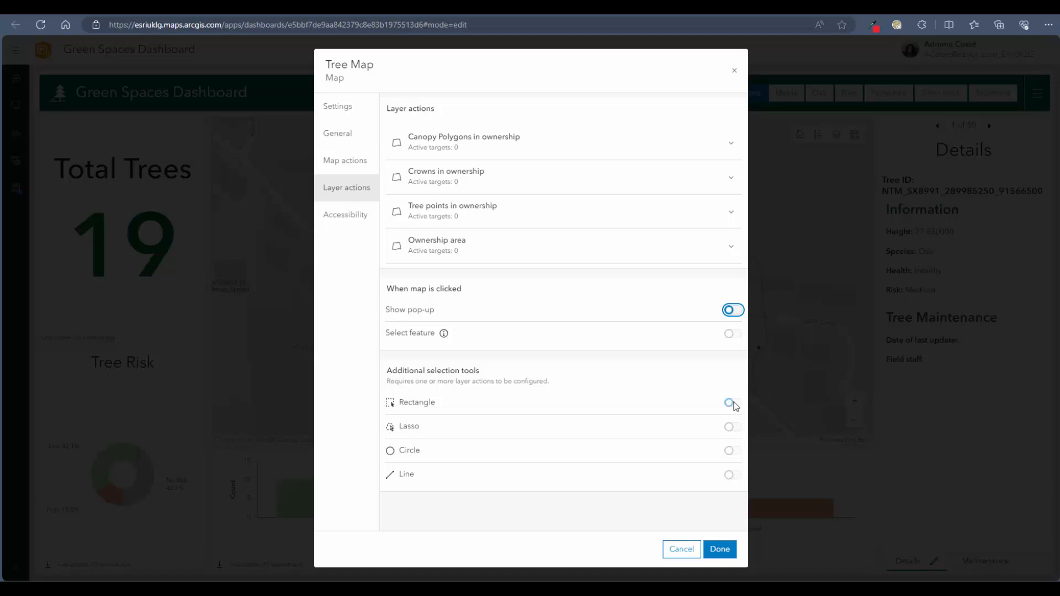
click(684, 377)
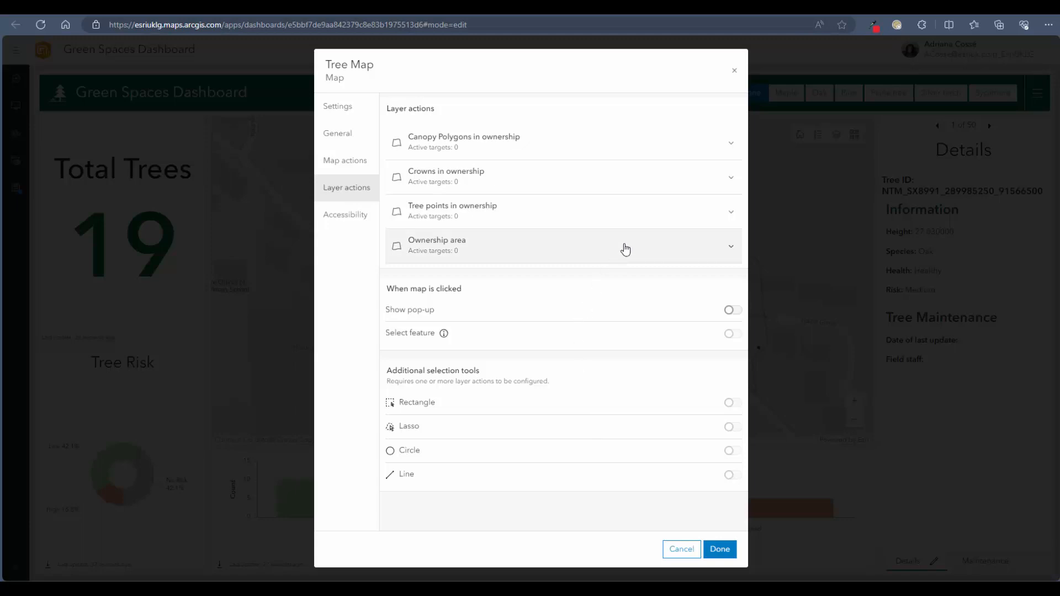
click(719, 217)
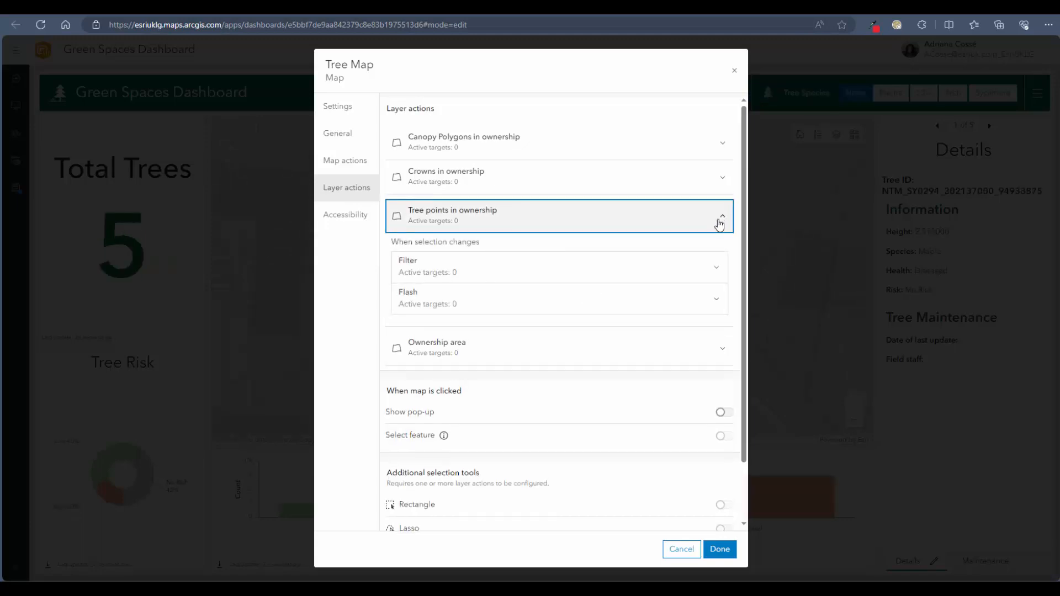
click(716, 298)
click(716, 327)
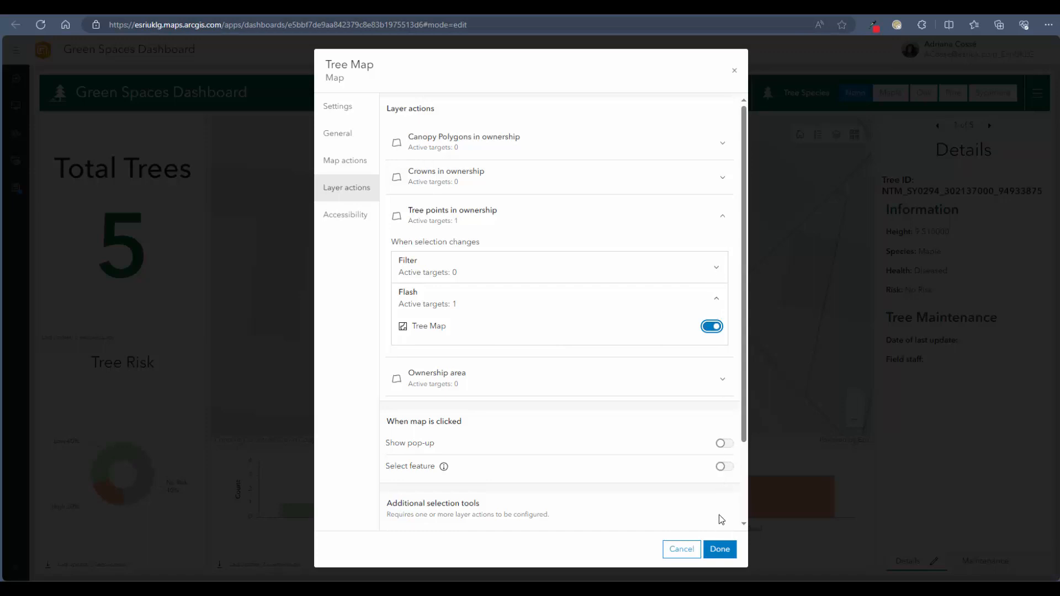
Enable feature selection on map click plus the Rectangle and Lasso selection tools, and apply the Tree Map settings.
click(731, 469)
scroll(685, 428, down, 2)
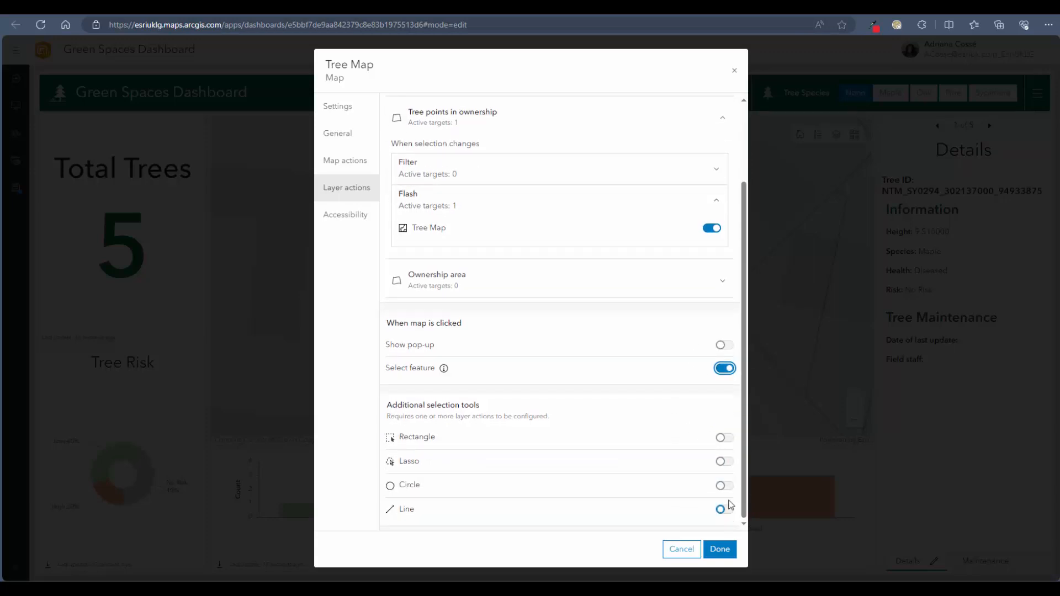
click(727, 440)
click(724, 461)
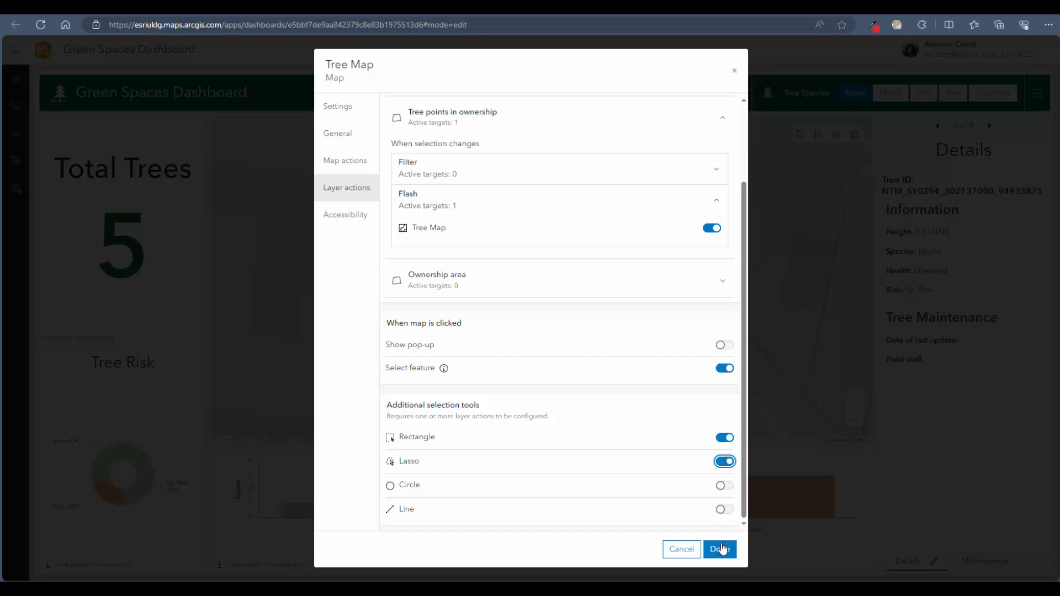
click(720, 550)
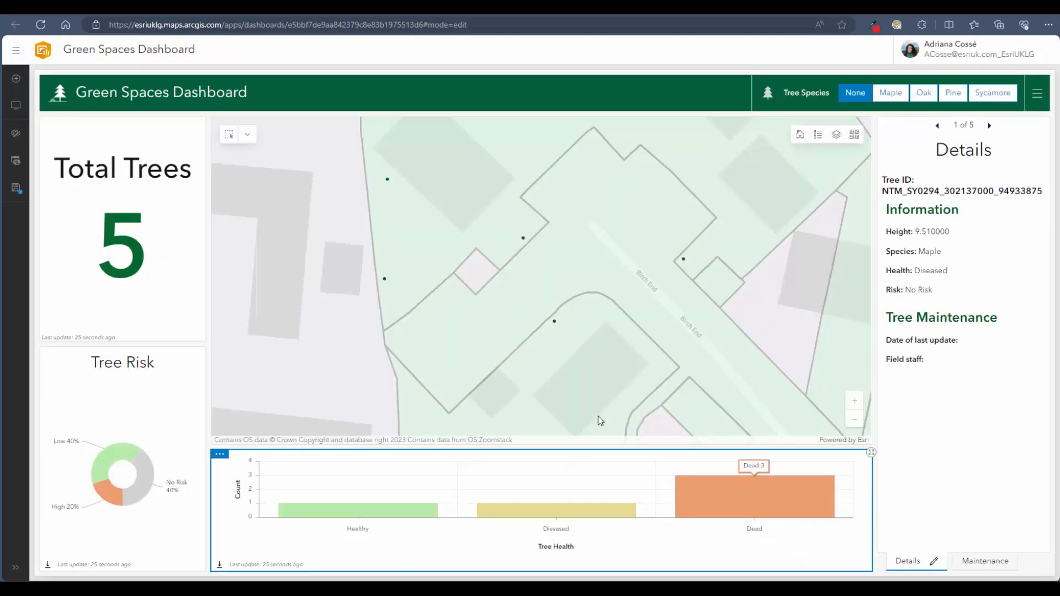
Test the Lasso selection around one tree point on the map and select a neighbouring tree point directly.
click(247, 135)
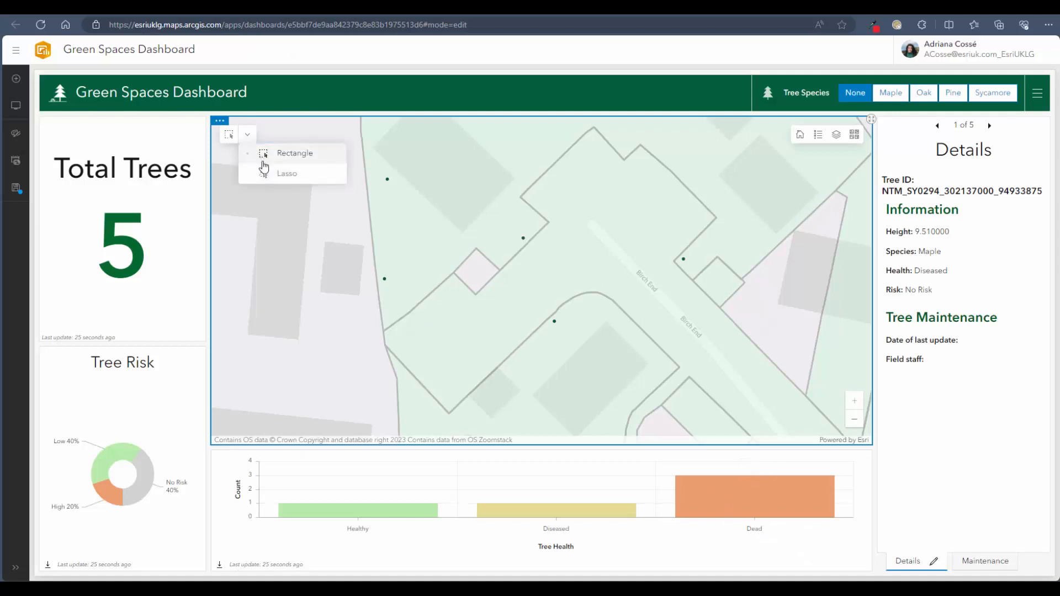
click(264, 173)
mouse_move(415, 177)
mouse_down()
mouse_move(362, 214)
mouse_move(418, 173)
mouse_move(408, 166)
mouse_up()
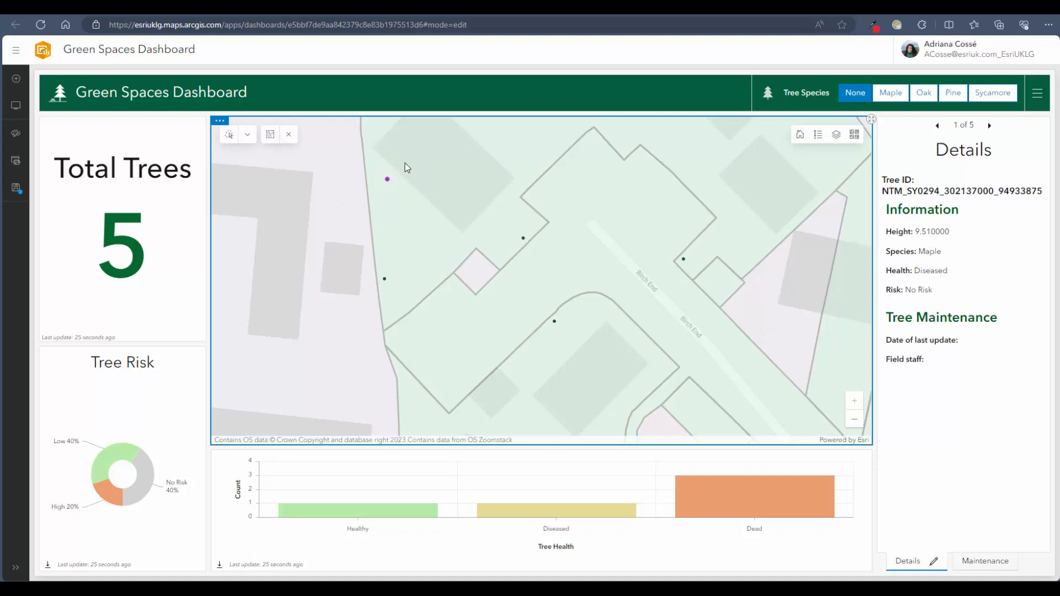
click(384, 278)
In the Tree Map's layer actions, make Tree points in ownership selections filter Maintenance Date, Risk and Species selector.
mouse_move(220, 122)
click(222, 145)
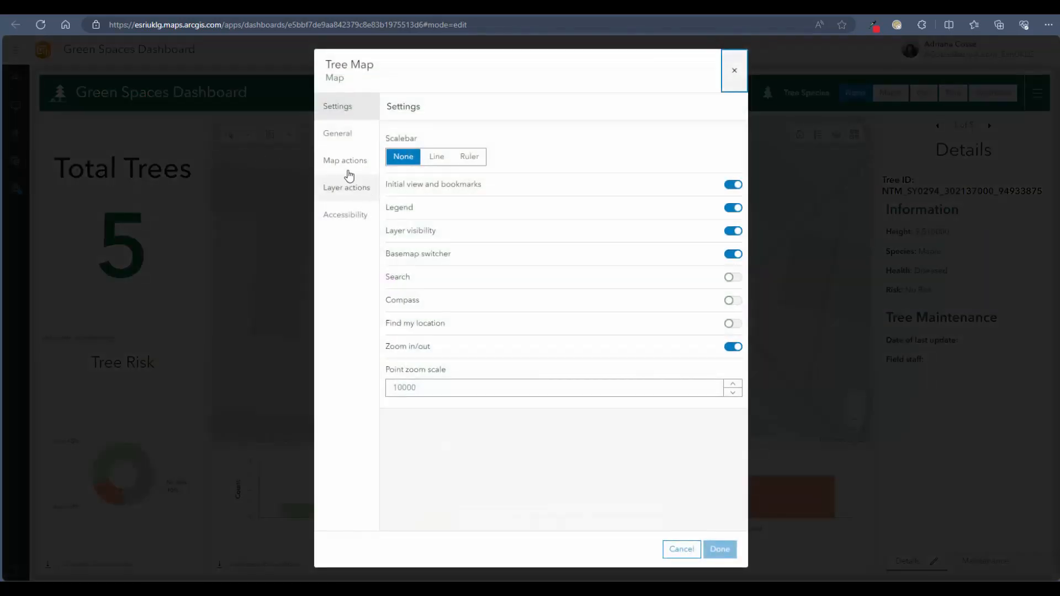
click(353, 189)
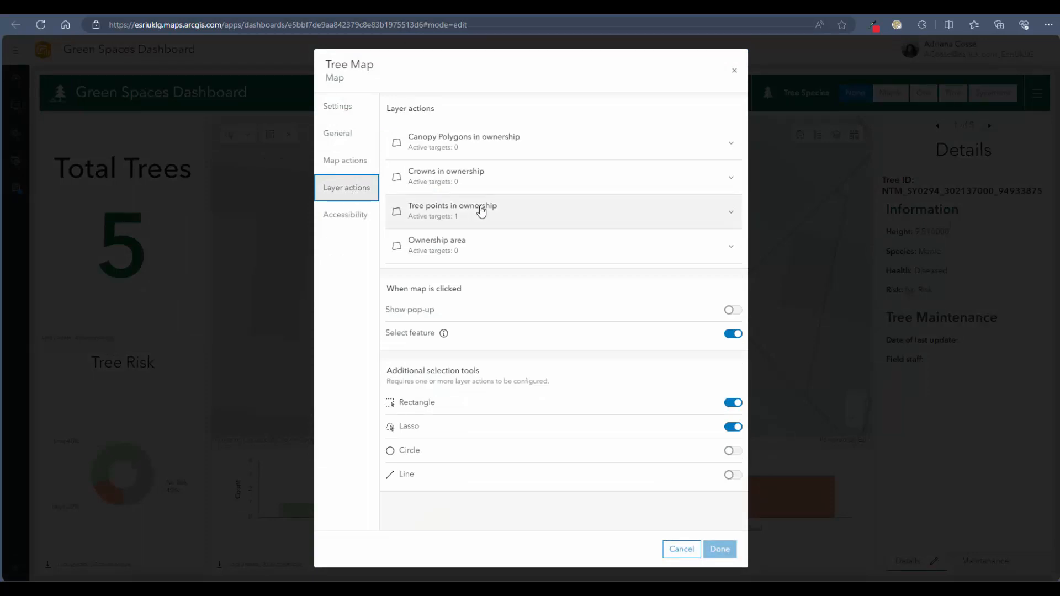
click(642, 222)
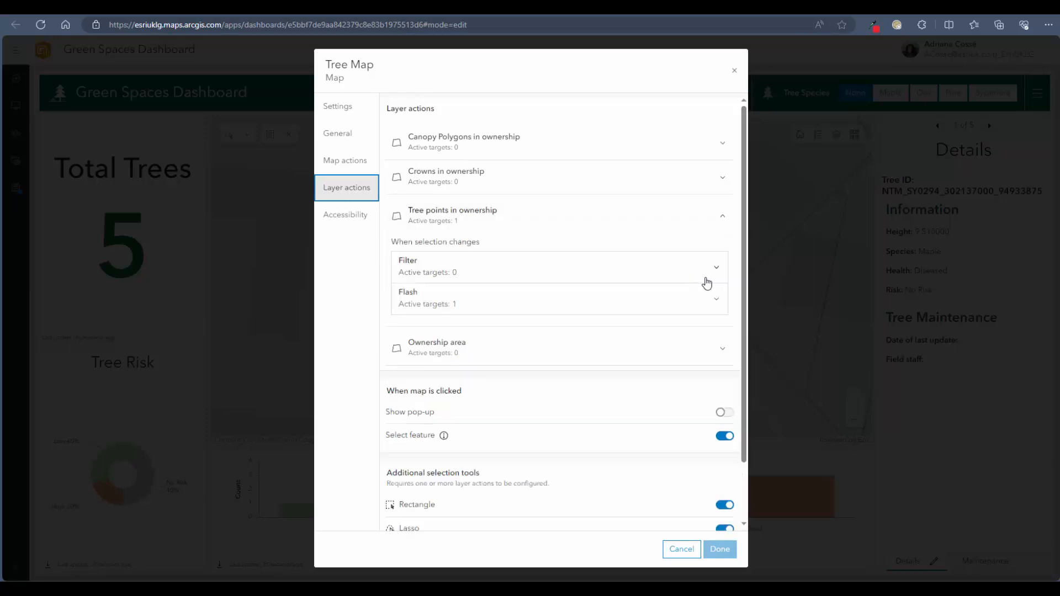
click(716, 273)
scroll(715, 326, down, 1)
click(712, 258)
click(712, 301)
click(712, 343)
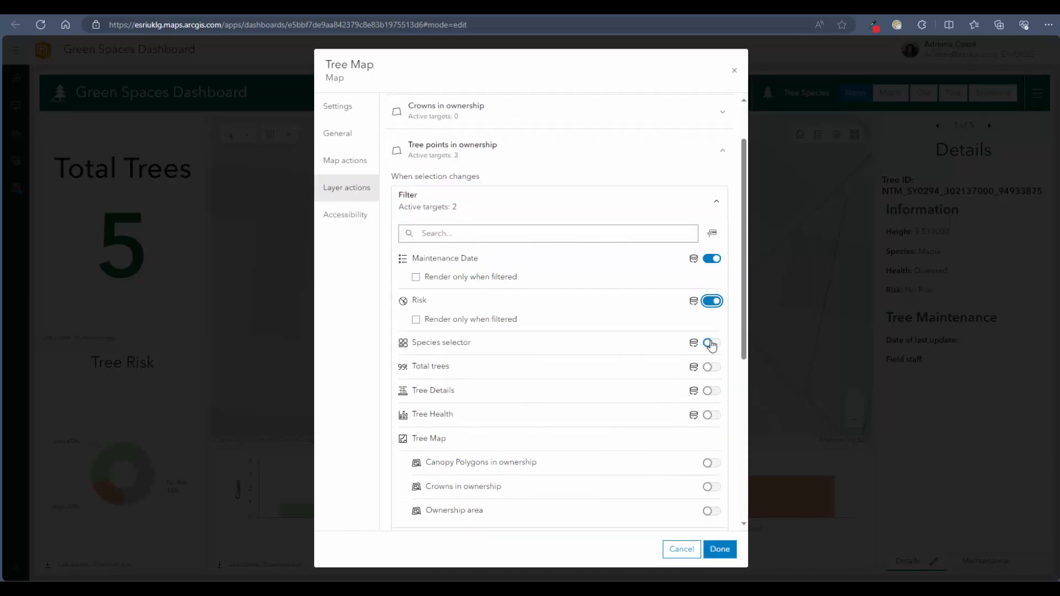
Add Total trees, Tree Details and Tree Health as filter targets of the tree point selection and apply the map settings.
click(712, 385)
click(712, 426)
click(712, 469)
scroll(695, 453, down, 2)
scroll(685, 440, down, 2)
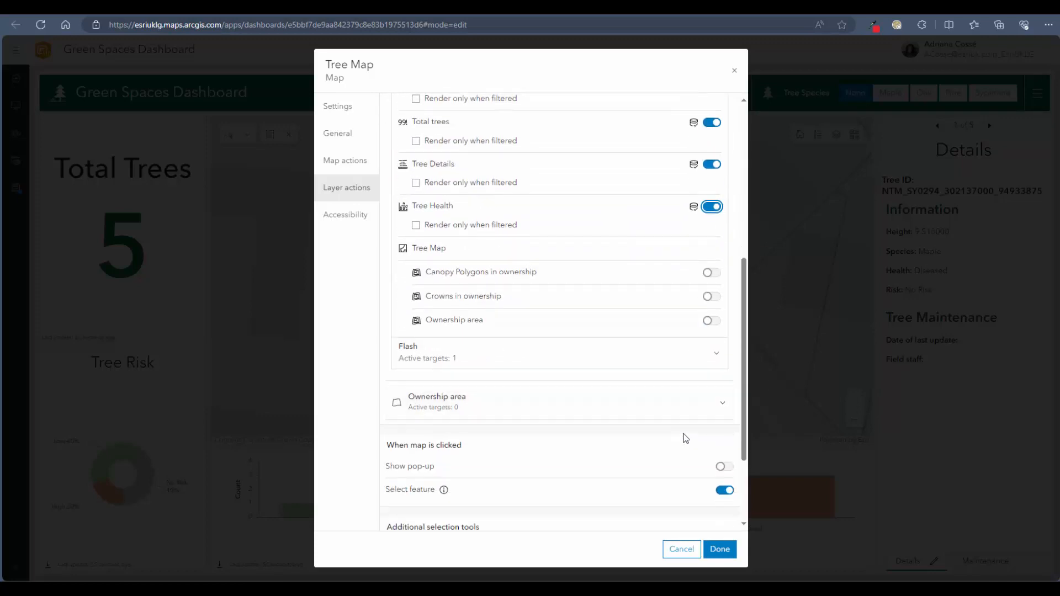
scroll(683, 439, up, 1)
click(721, 549)
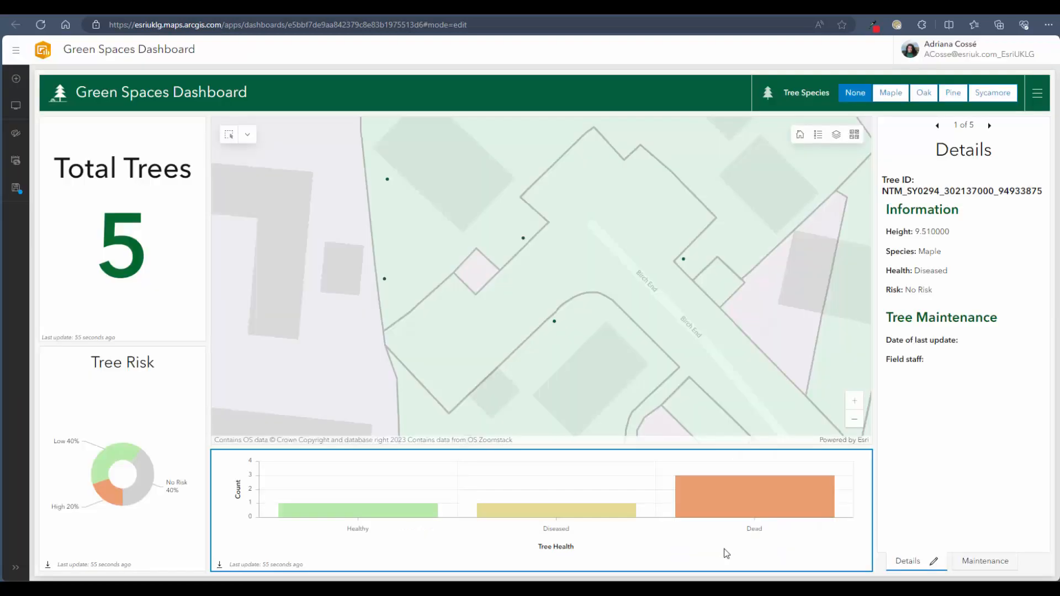
Select two different tree points on the map in turn to check how the dashboard elements are filtered.
click(384, 279)
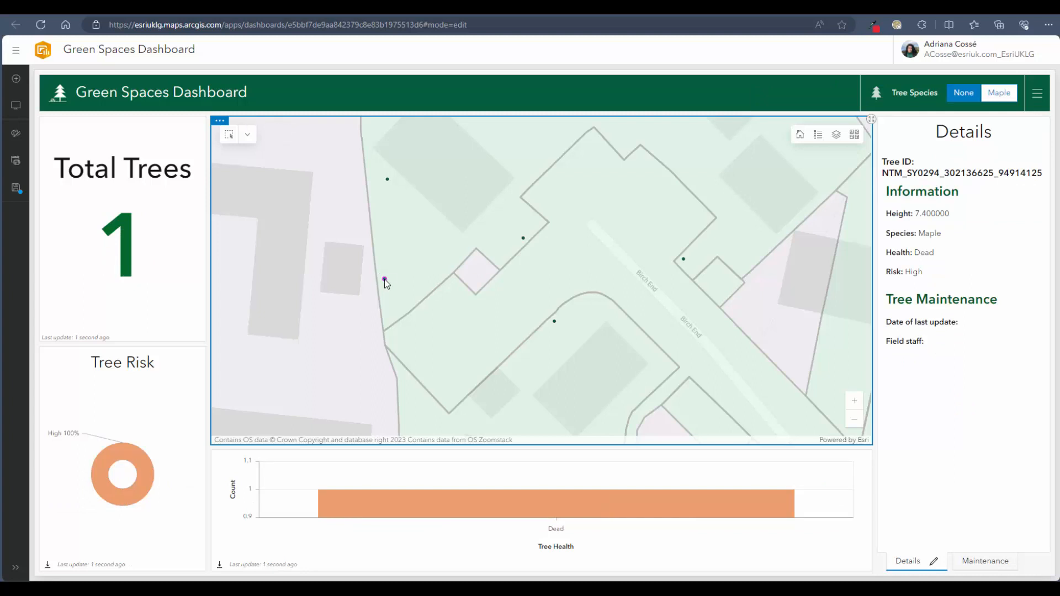
click(388, 180)
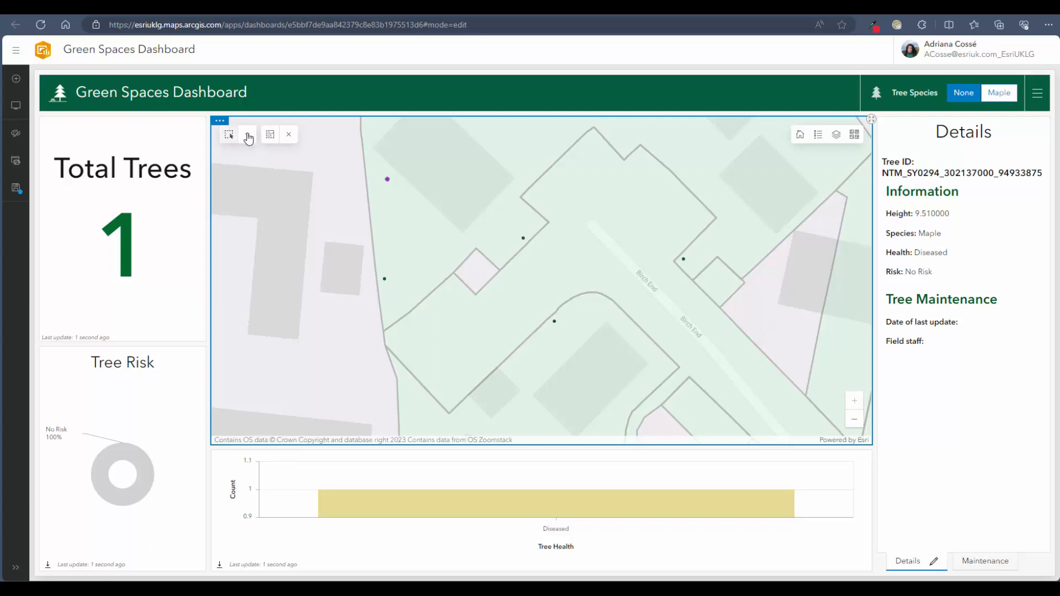
Clear the tree selection, reset the map extent, and sort the Maintenance Date list by Date and time in descending order.
click(288, 135)
click(801, 135)
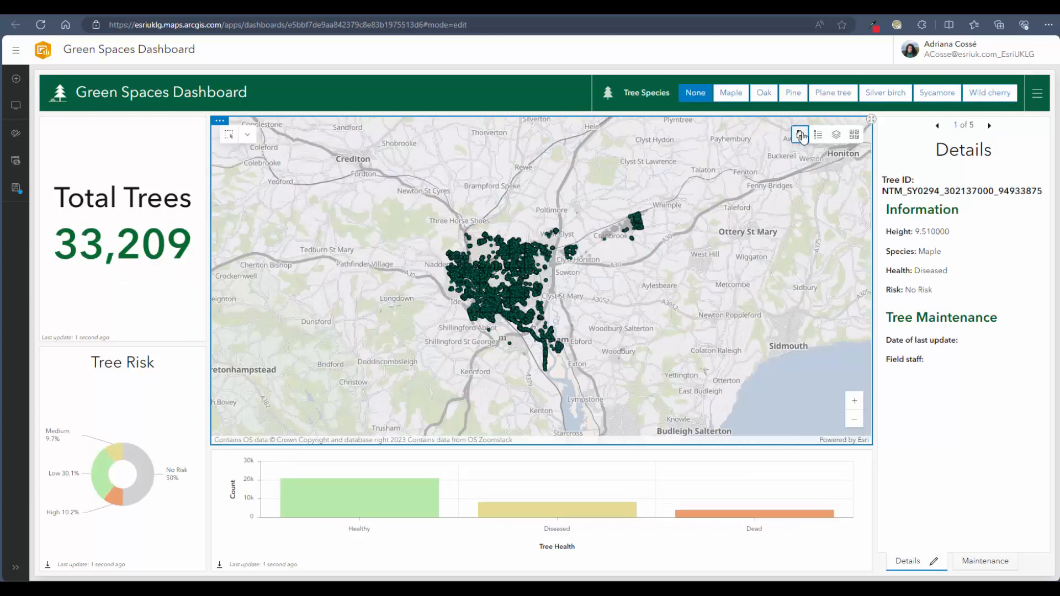
click(977, 561)
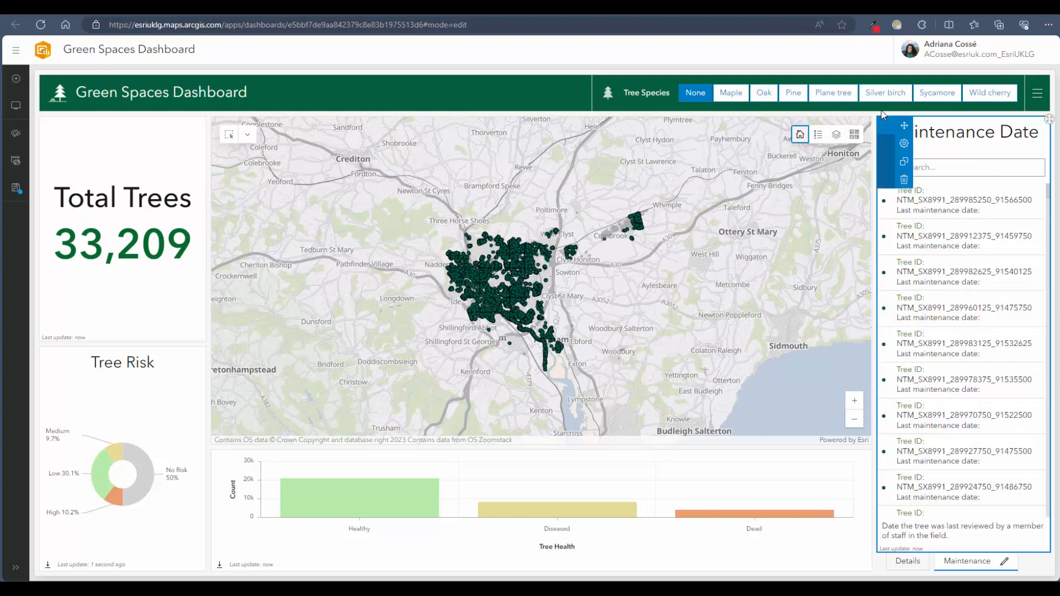
click(904, 144)
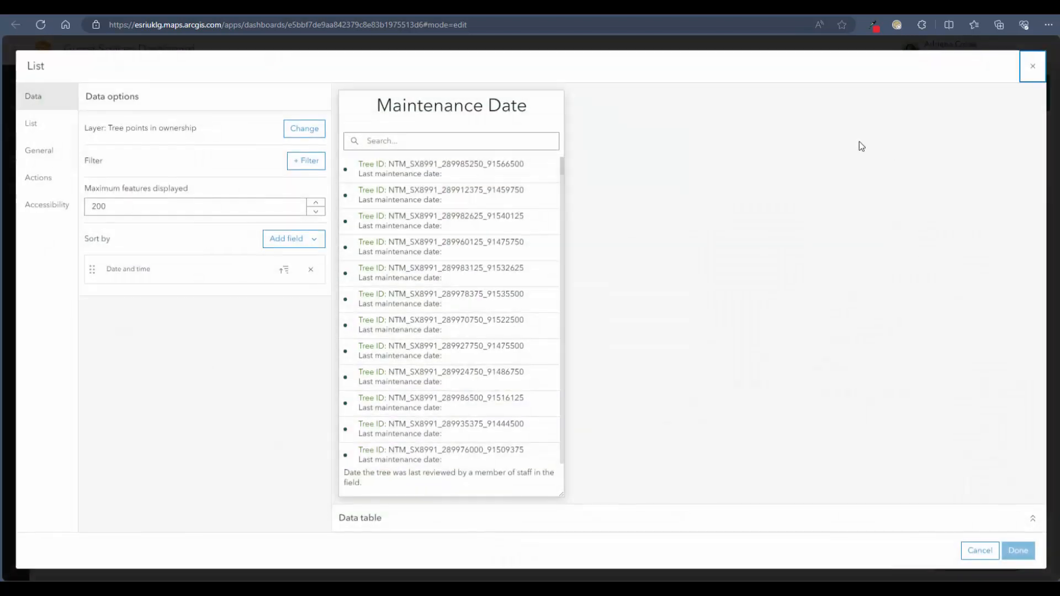
click(285, 270)
click(263, 312)
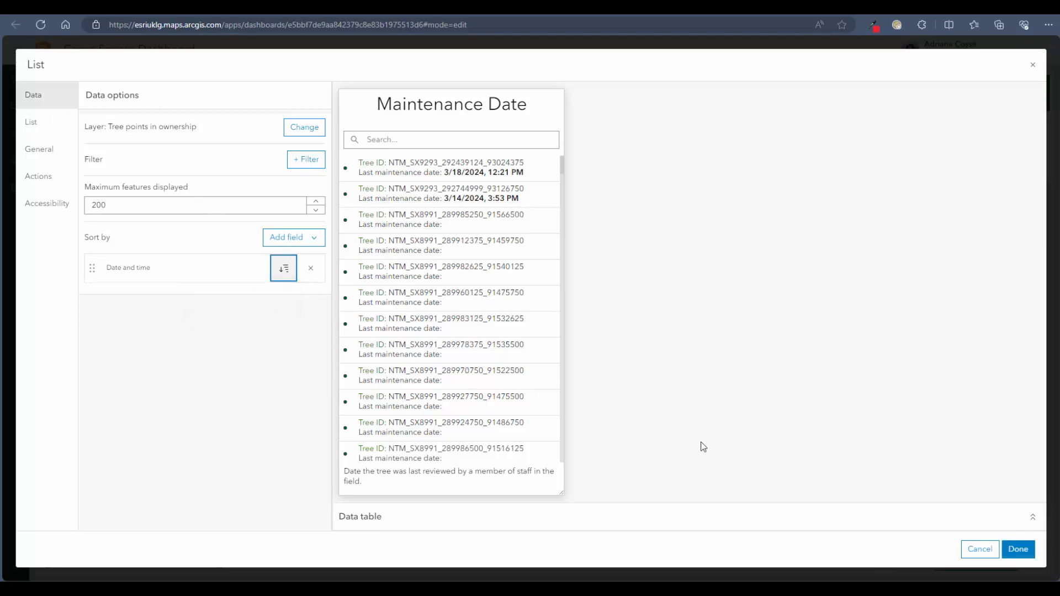
click(1019, 549)
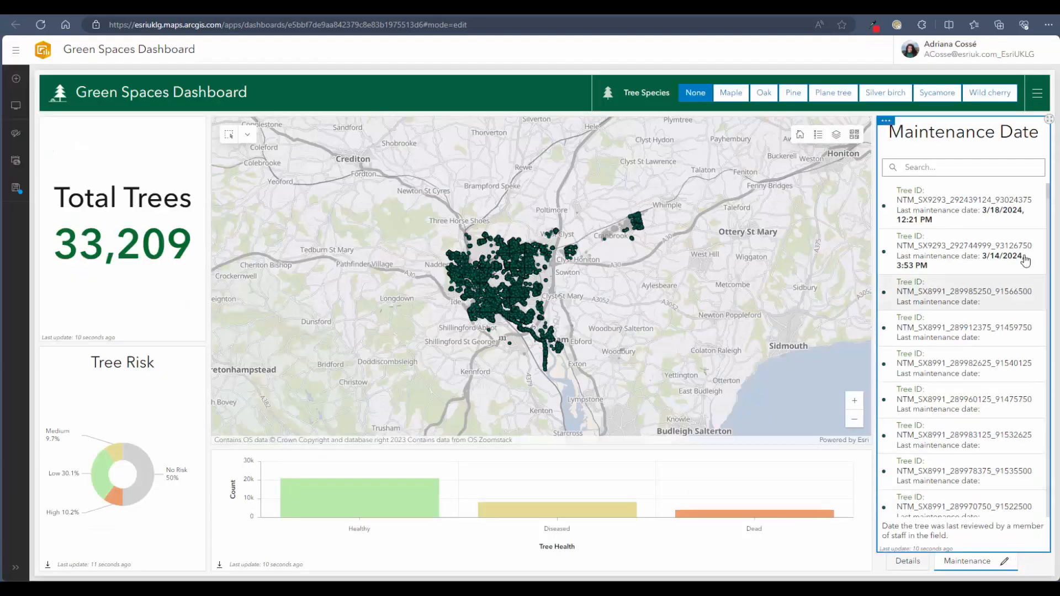
Select the most recently maintained tree and make Maintenance Date list selections zoom the Tree Map.
click(1016, 217)
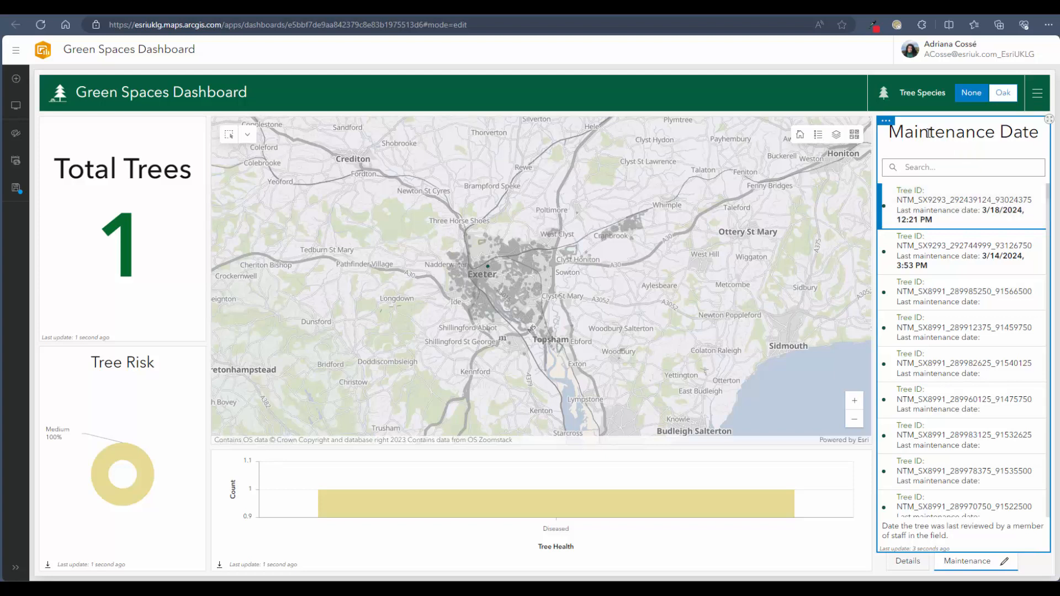
mouse_move(887, 121)
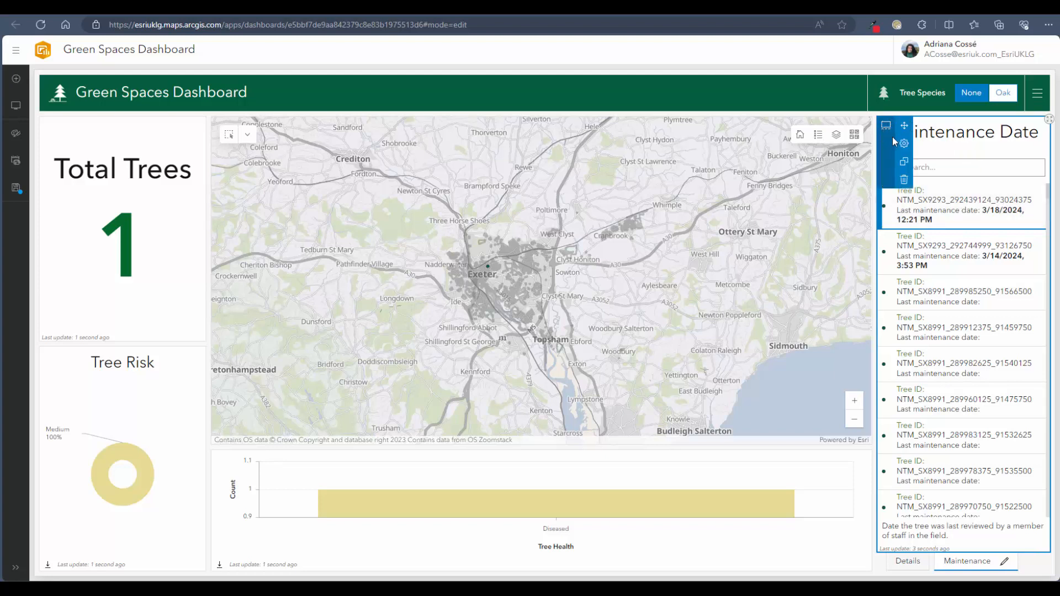
click(886, 125)
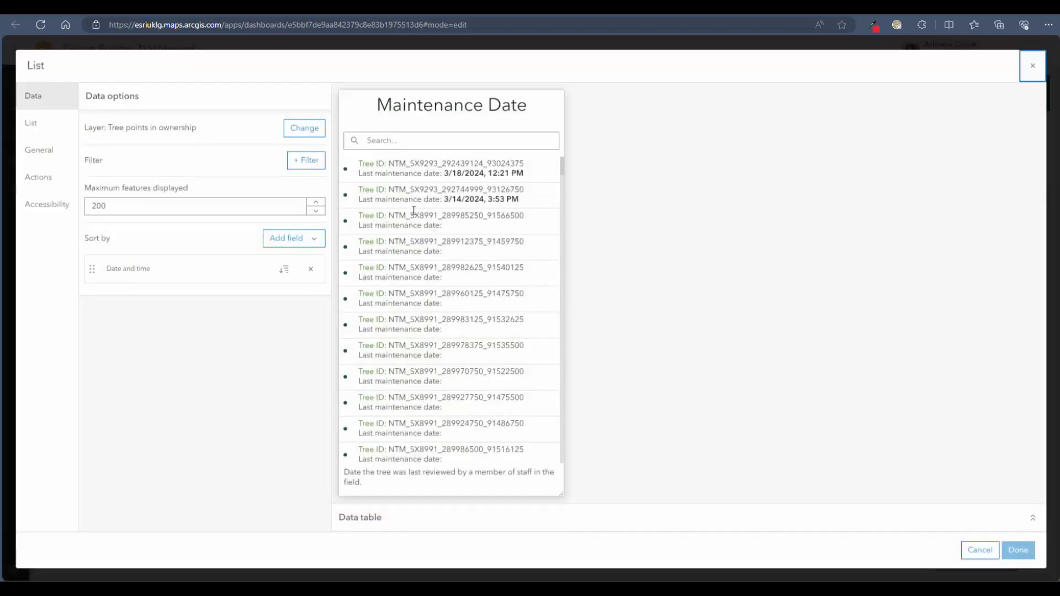
click(60, 177)
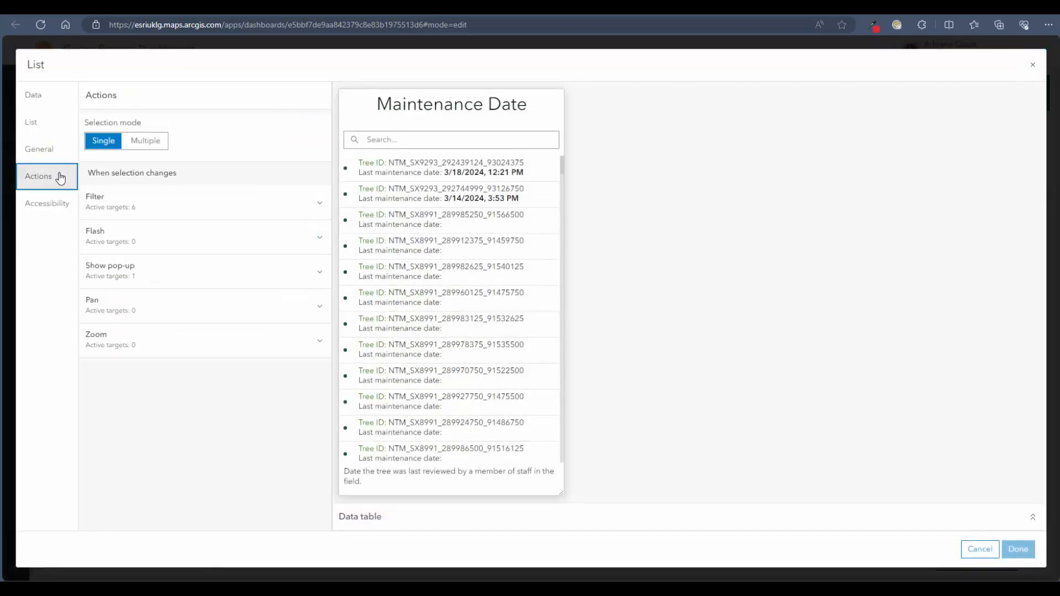
click(209, 353)
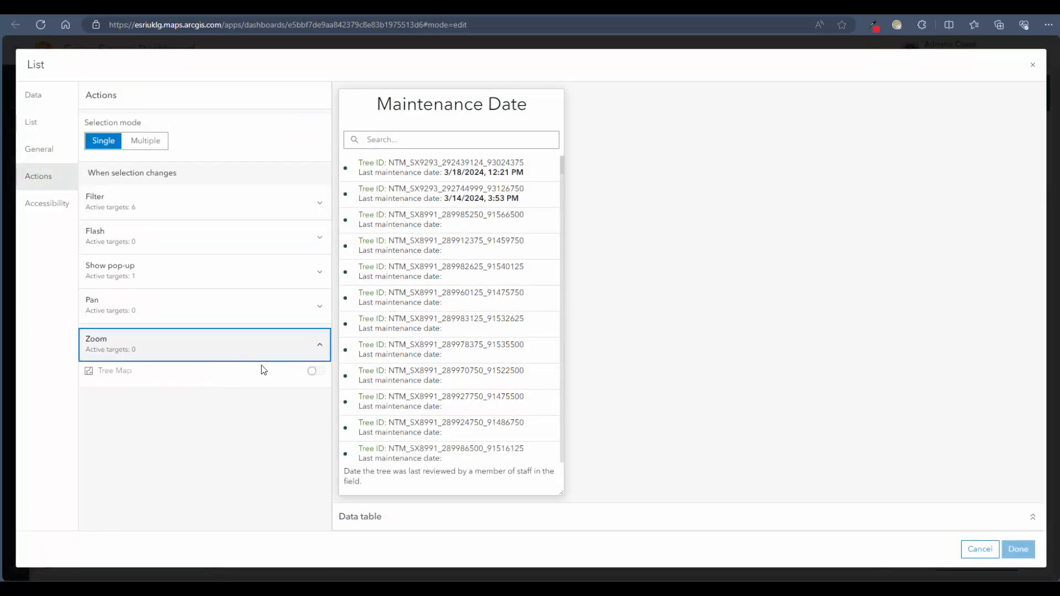
click(323, 372)
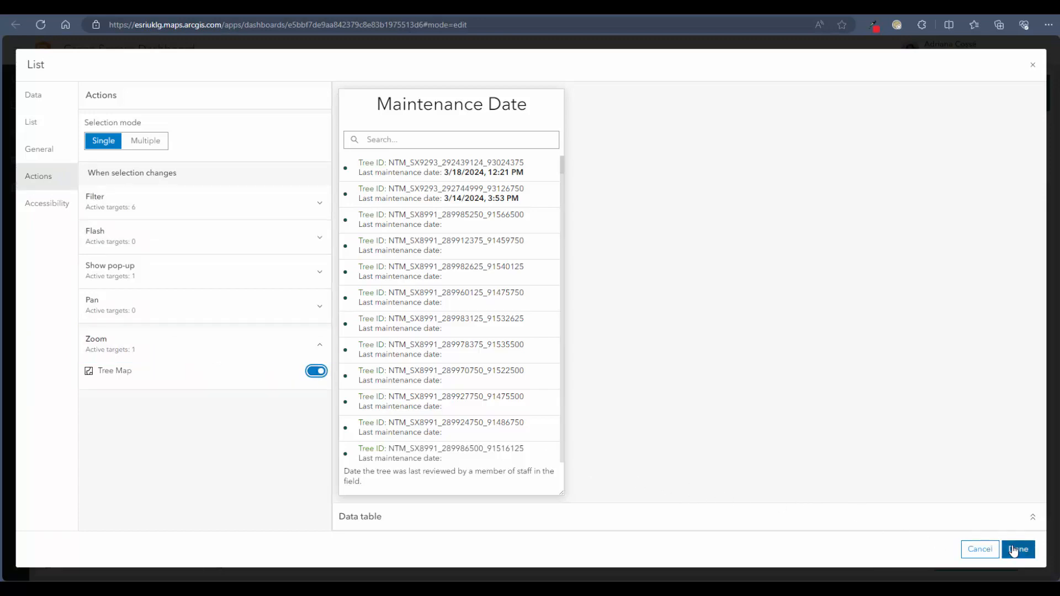
click(1015, 551)
Test the zoom action with the most recently maintained tree, check its Details, and select its point on the map.
click(956, 209)
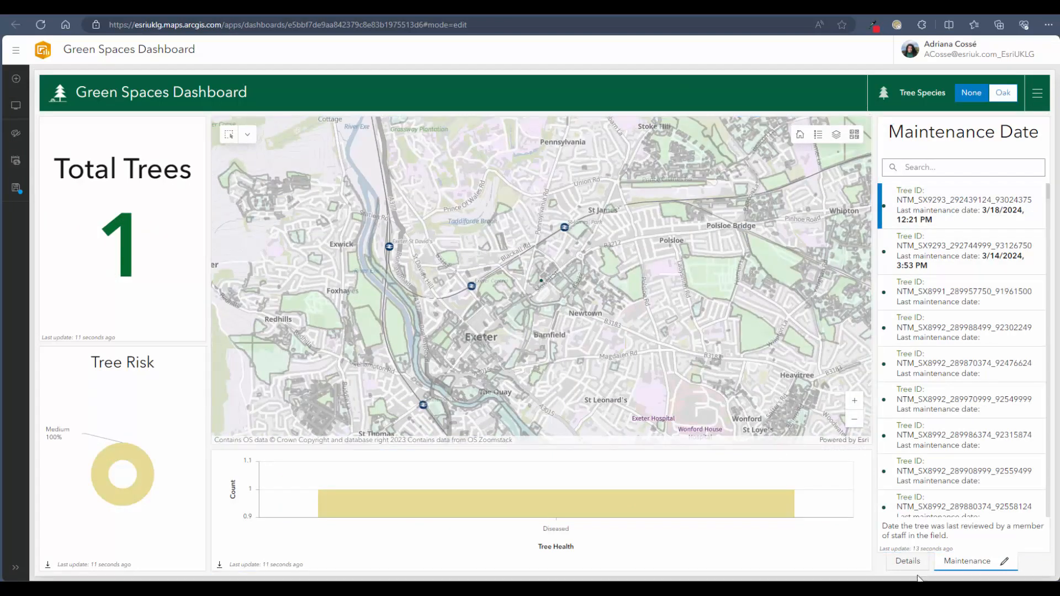
click(908, 561)
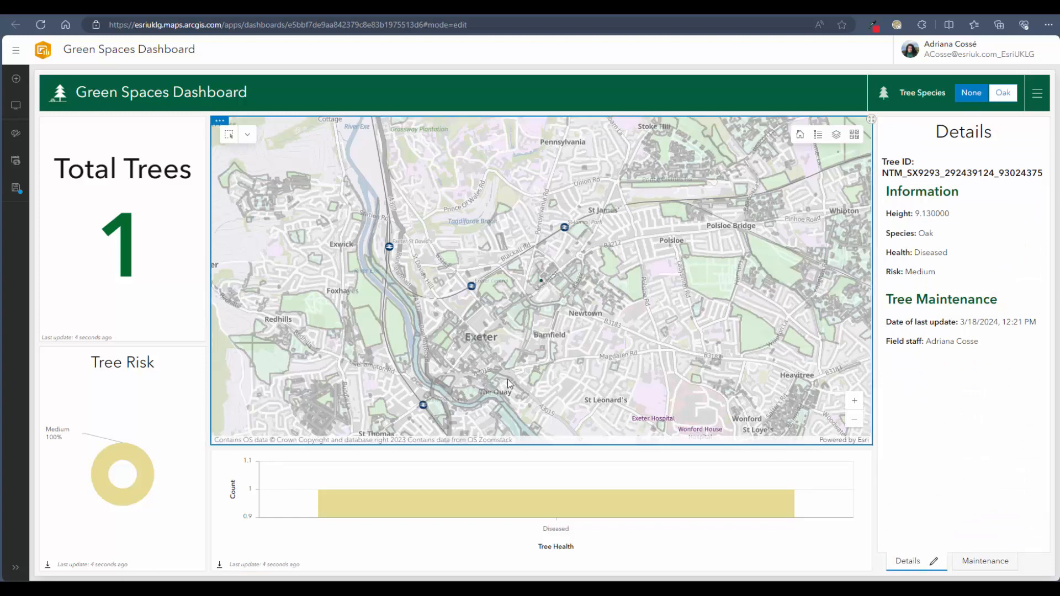
click(542, 283)
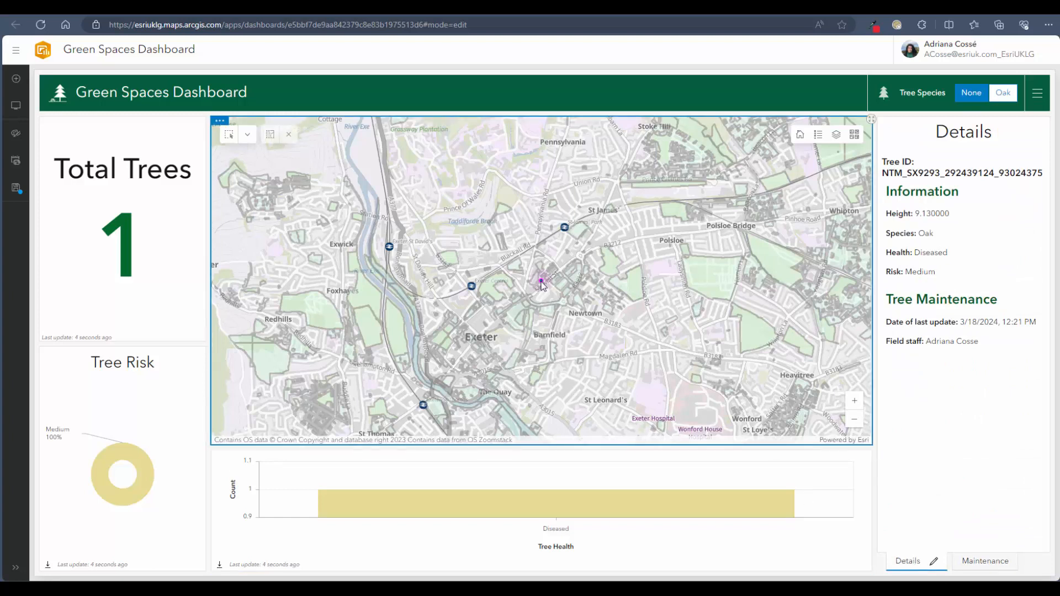
click(978, 562)
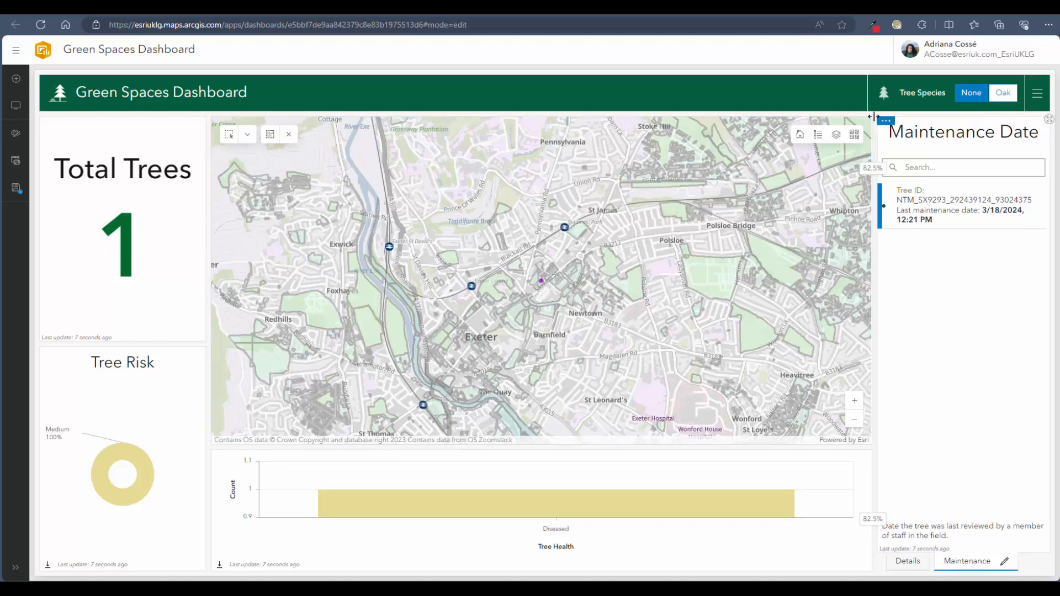
Remove Species selector from the filter targets of the Tree Map's Tree points in ownership layer action and apply.
click(219, 121)
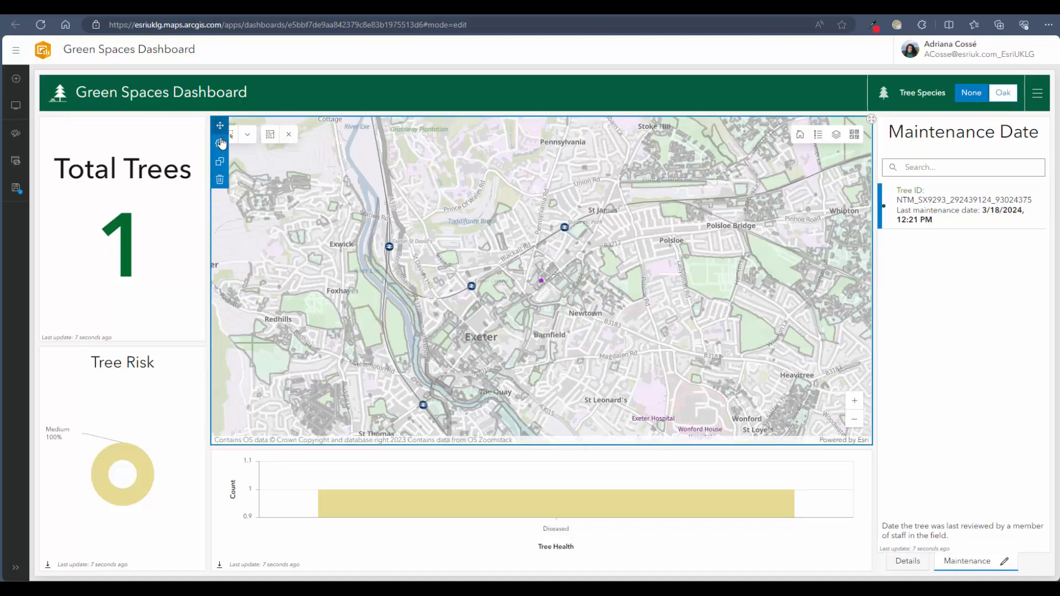
click(220, 139)
click(358, 190)
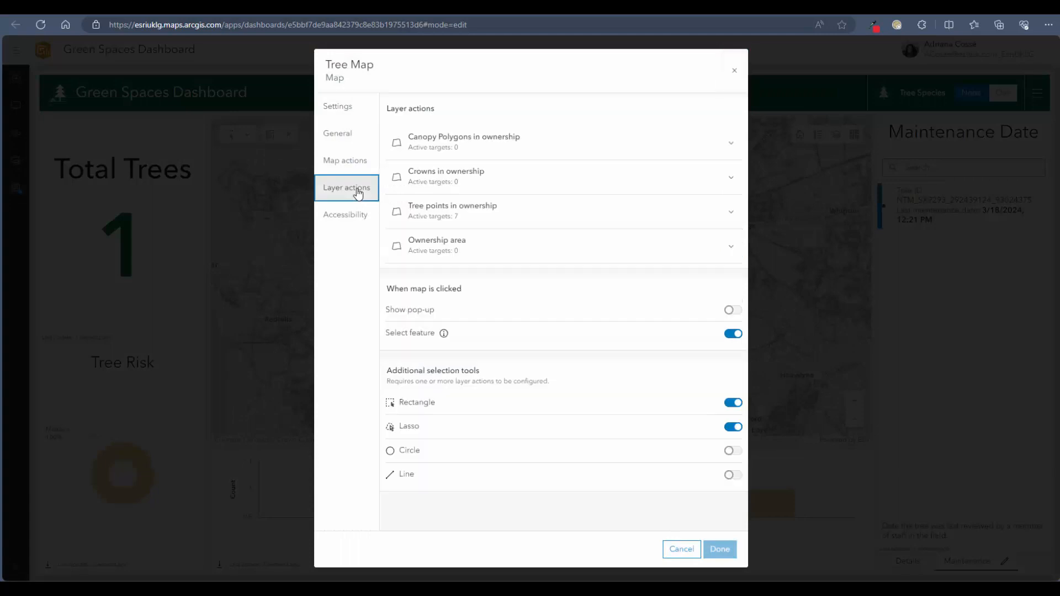
click(730, 212)
click(716, 264)
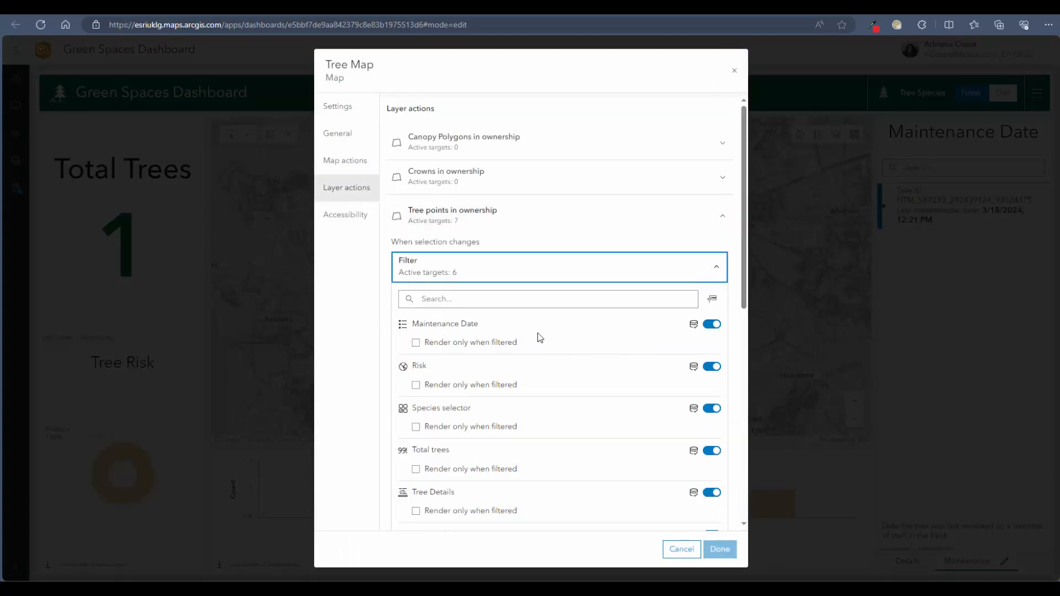
click(712, 408)
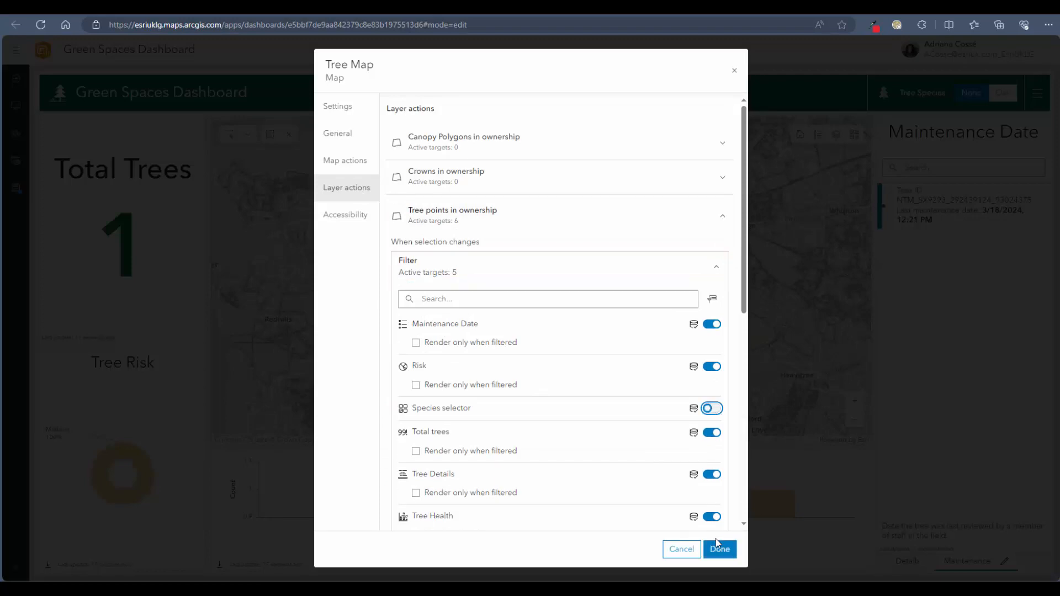
click(720, 550)
Remove Species selector from the Maintenance Date list's filter targets and test selecting and clearing its dated entries.
click(964, 251)
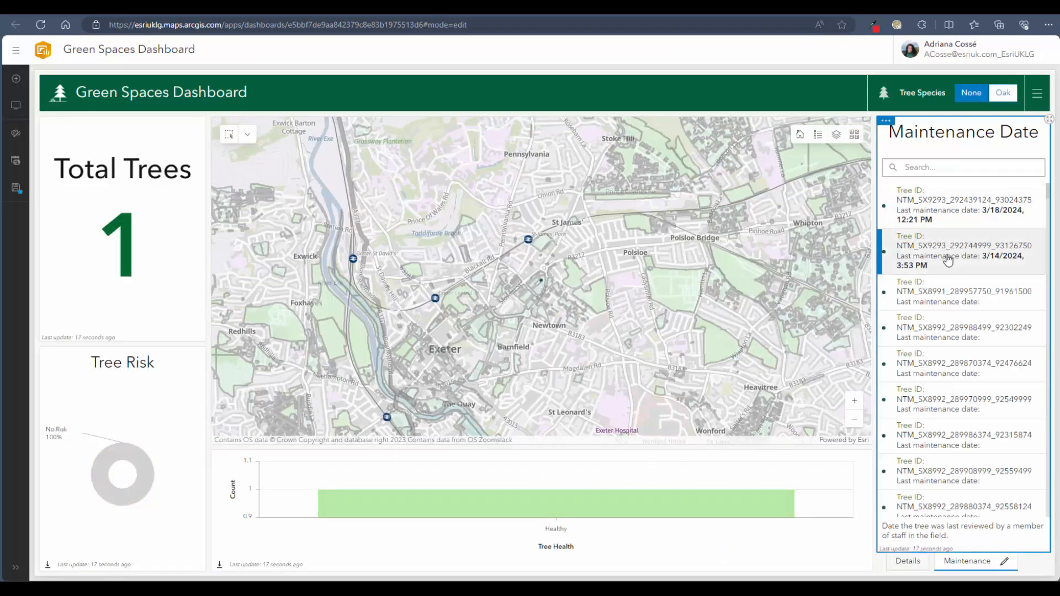
click(903, 147)
click(39, 176)
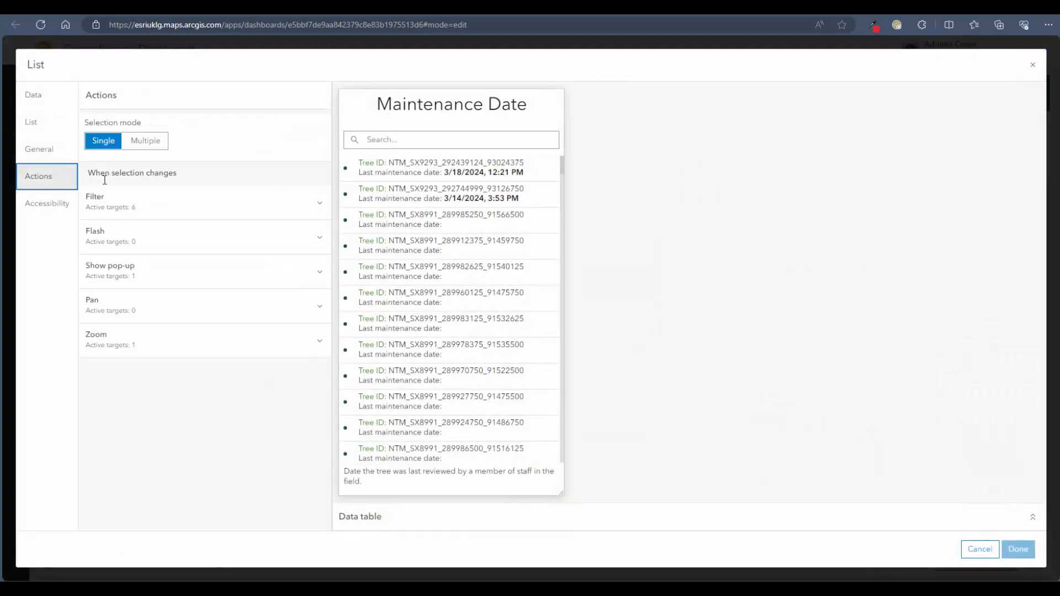
click(201, 207)
click(308, 305)
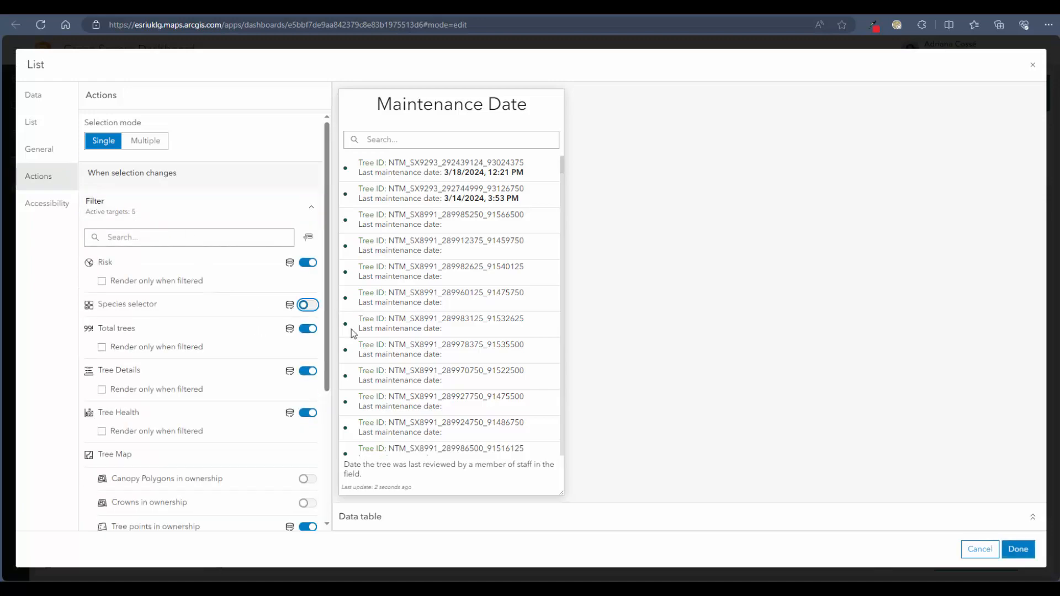
click(1018, 548)
click(978, 237)
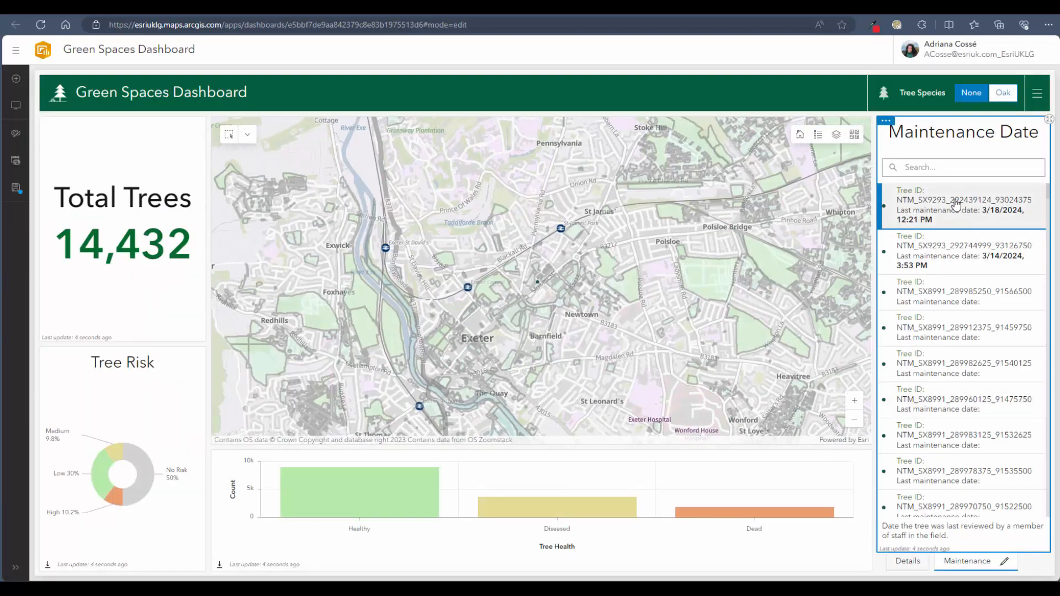
click(916, 251)
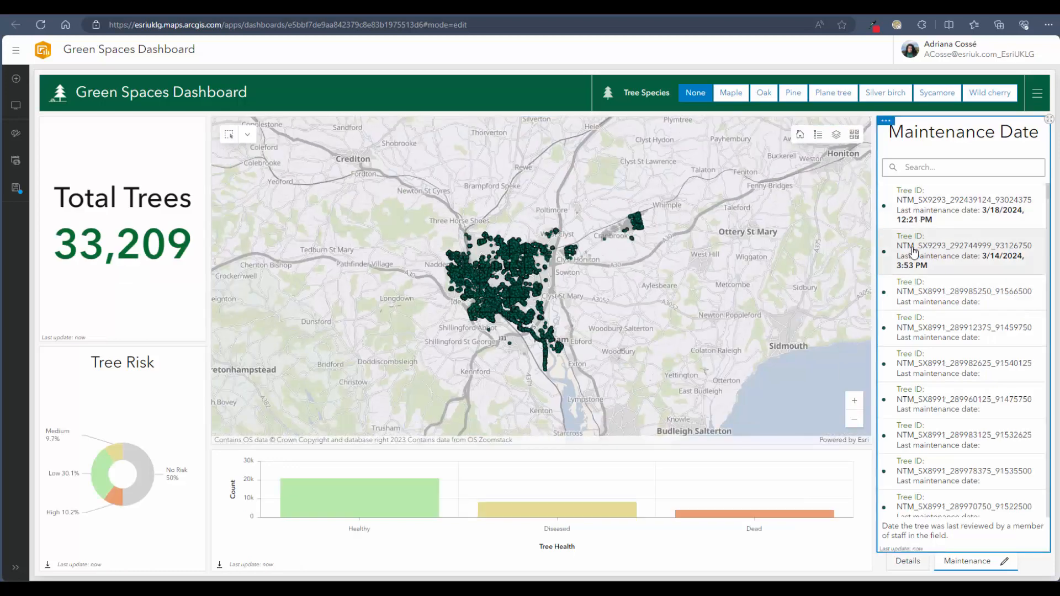
Test the combined filters with High tree risk, Healthy tree health, a zoomed-in map extent and the Oak species.
click(103, 476)
click(118, 500)
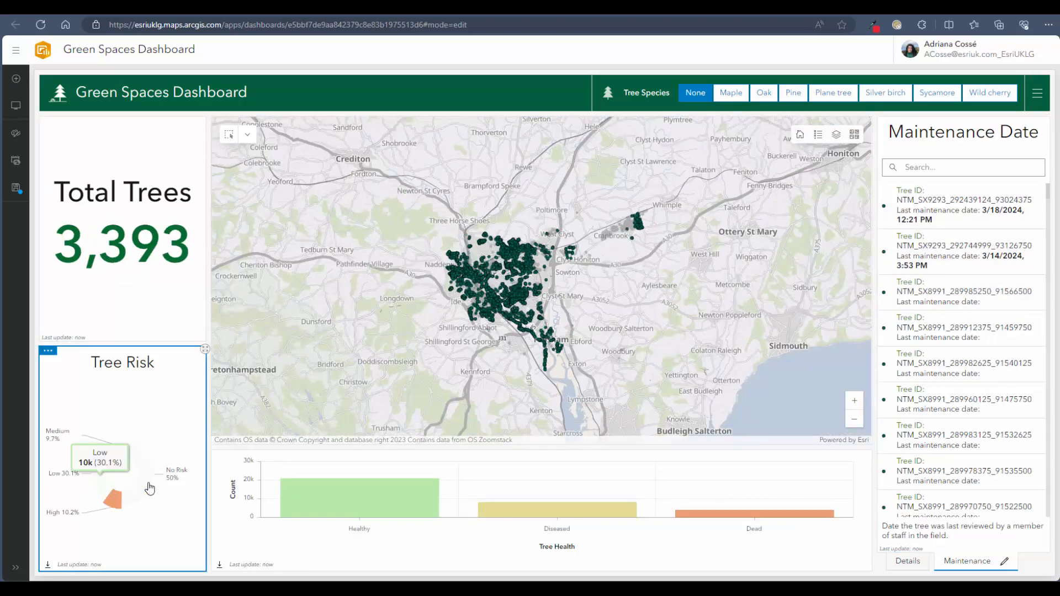
click(402, 500)
scroll(527, 321, up, 8)
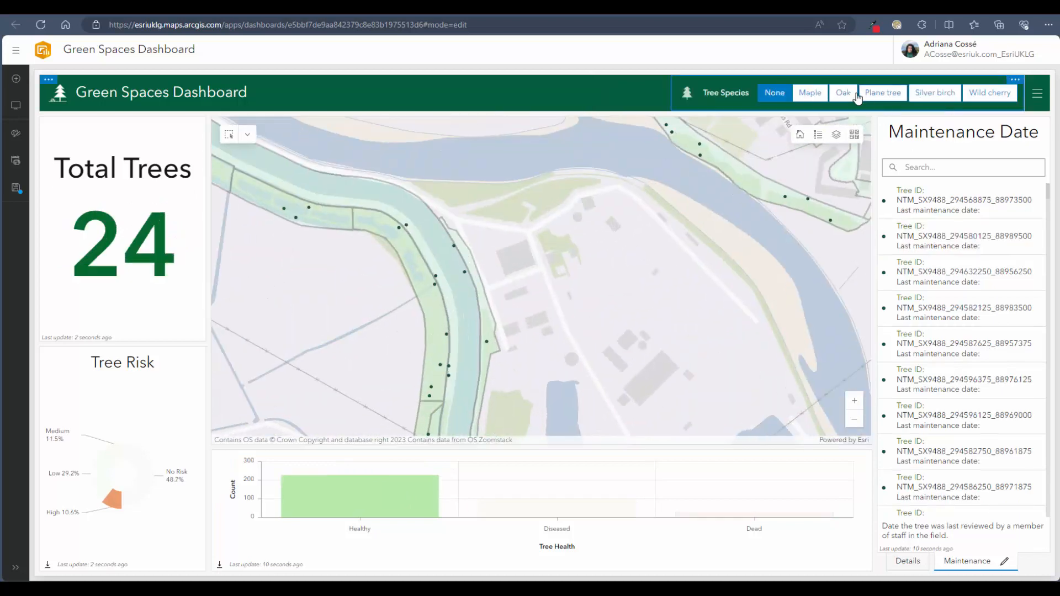
click(844, 92)
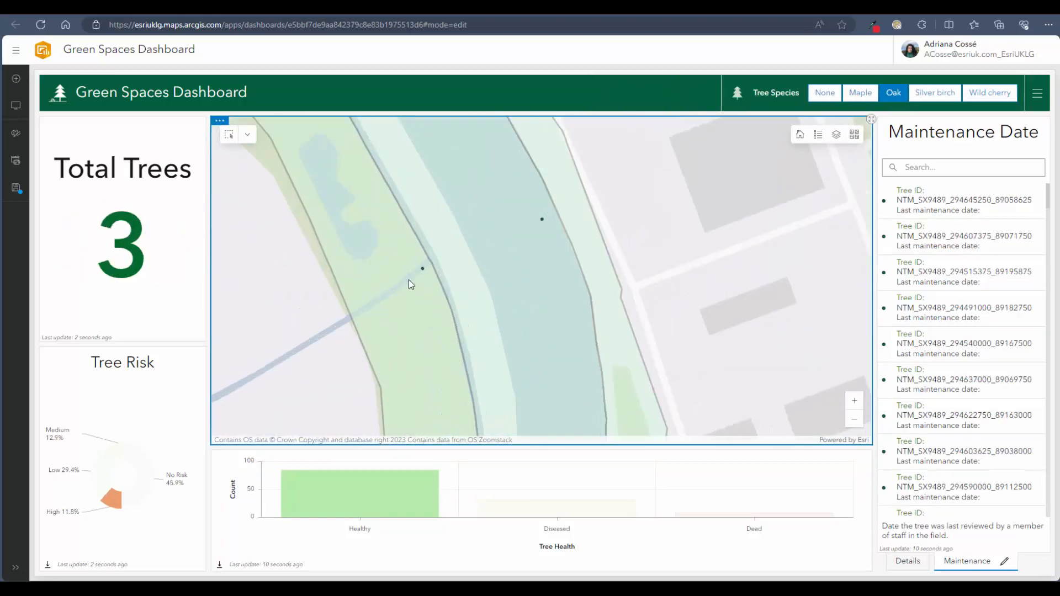
Select a single oak tree point near the river to check its details and return the map to its default extent.
scroll(493, 317, down, 2)
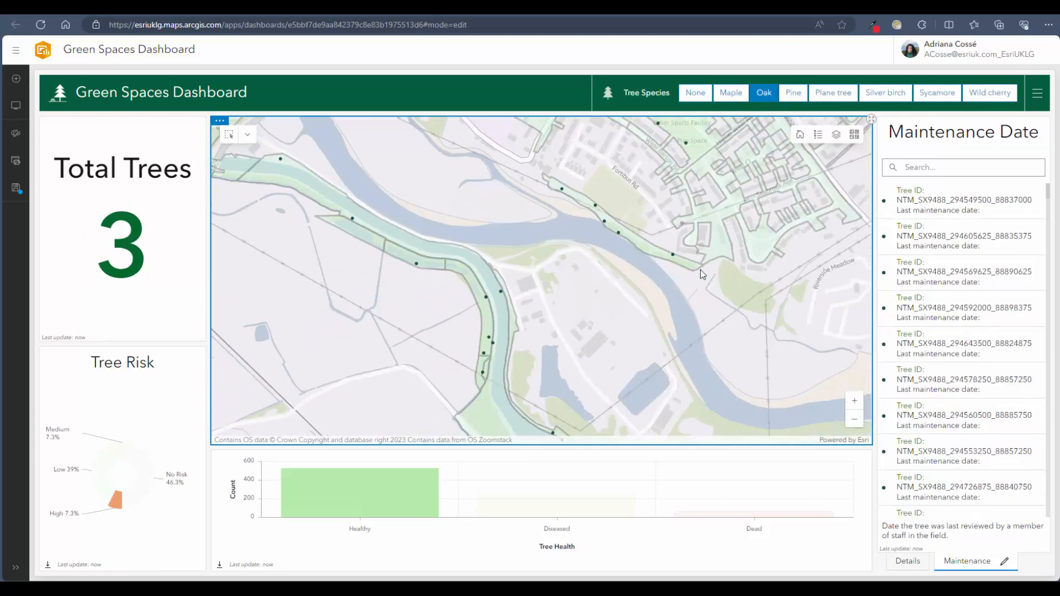
scroll(722, 277, up, 2)
drag(722, 277, 681, 253)
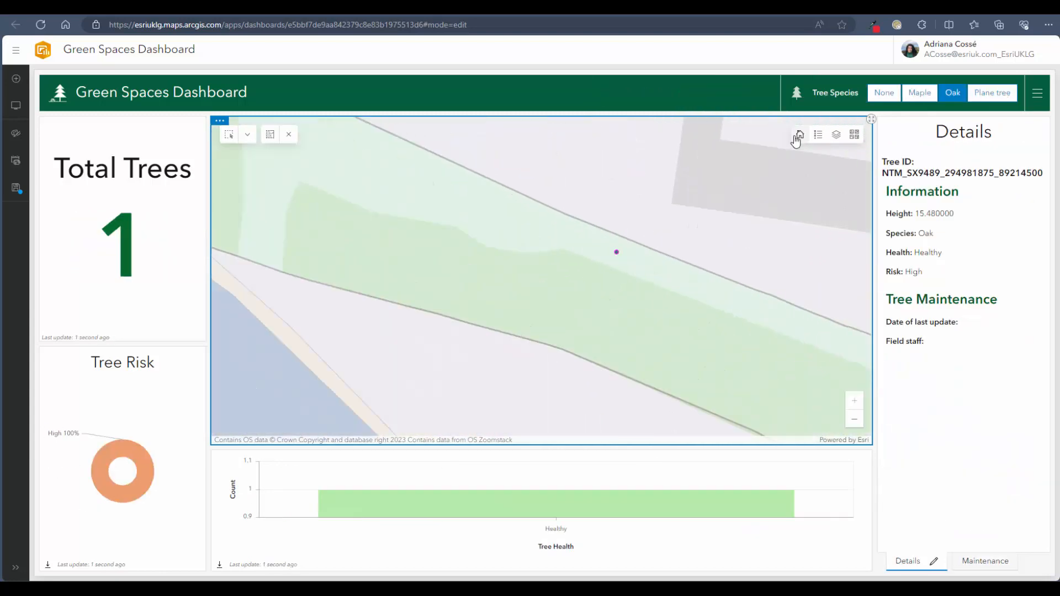
click(799, 135)
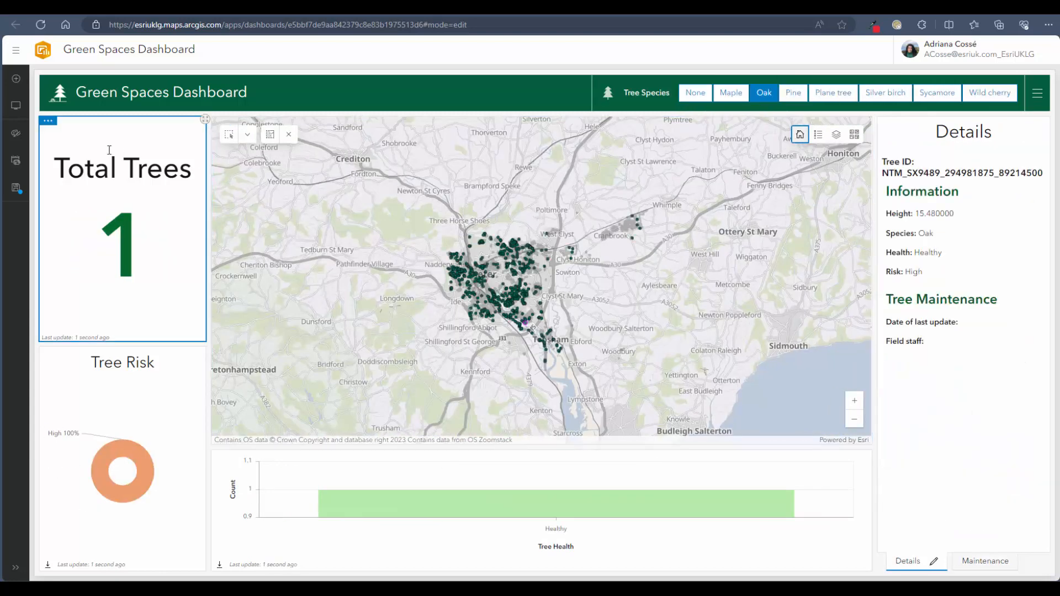
Try the Dark theme for the dashboard layout and switch back to Light.
click(16, 134)
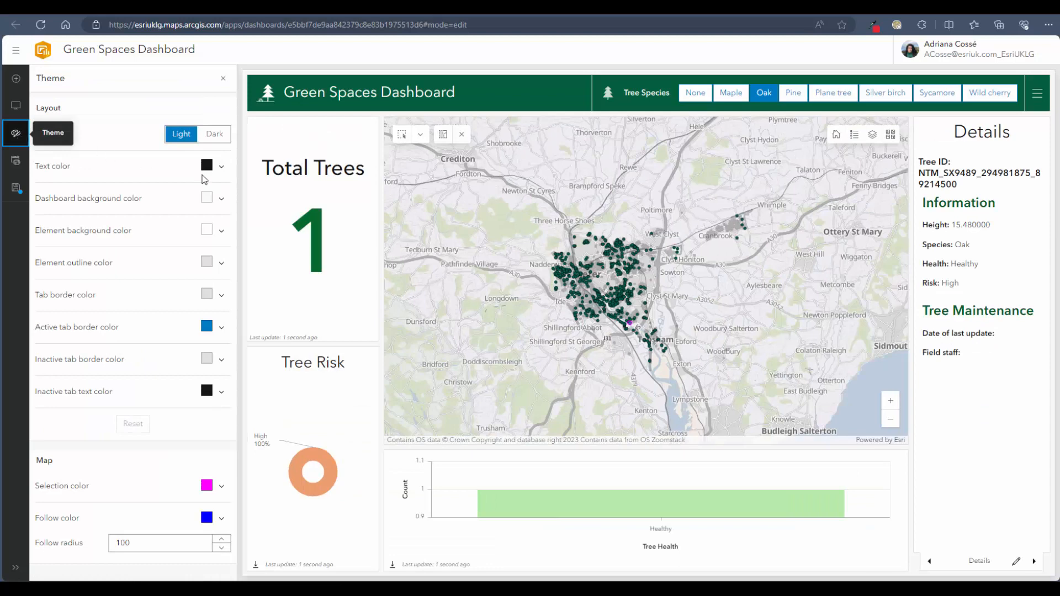
click(211, 135)
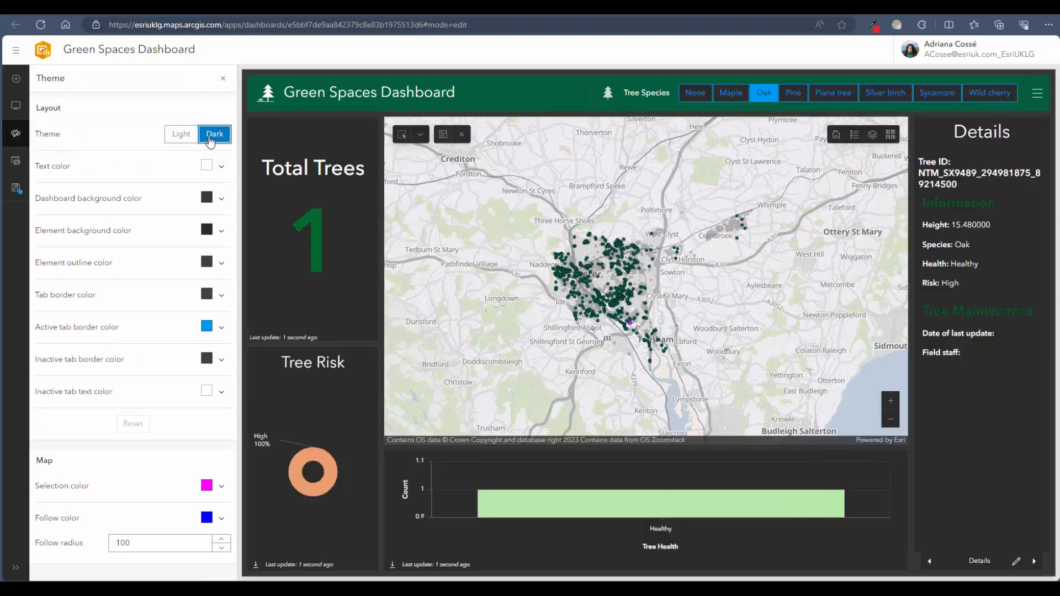
click(191, 138)
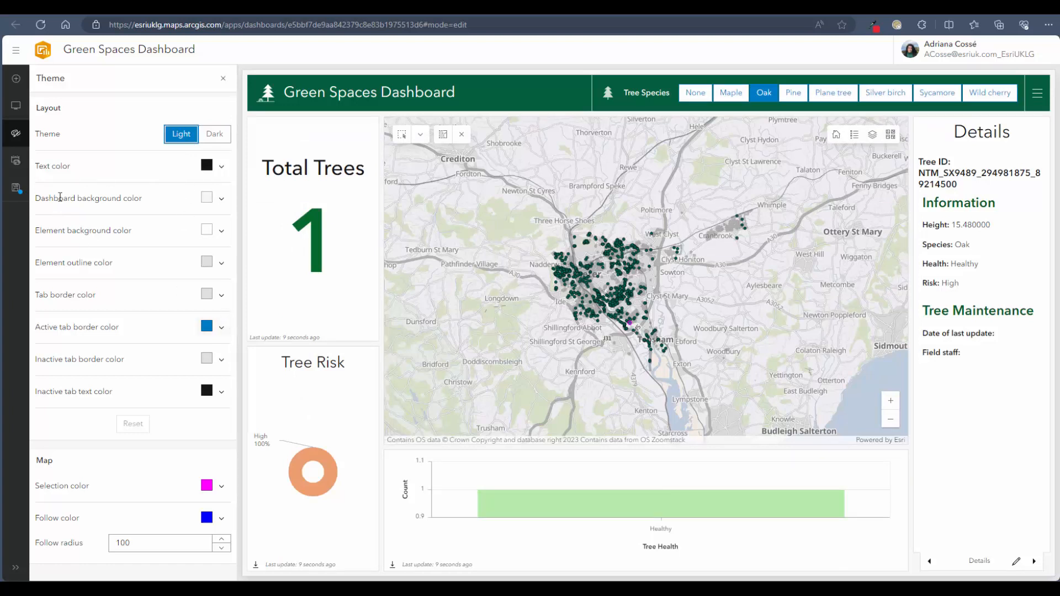
Examine the dashboard's time zone and unit prefix options in the Time and Region settings.
click(22, 160)
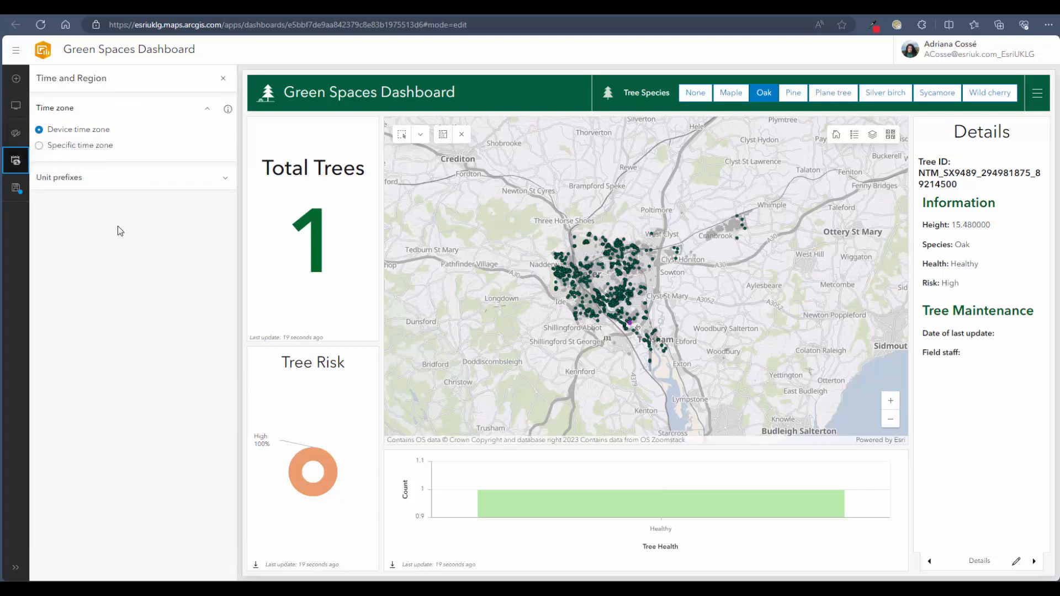
click(193, 179)
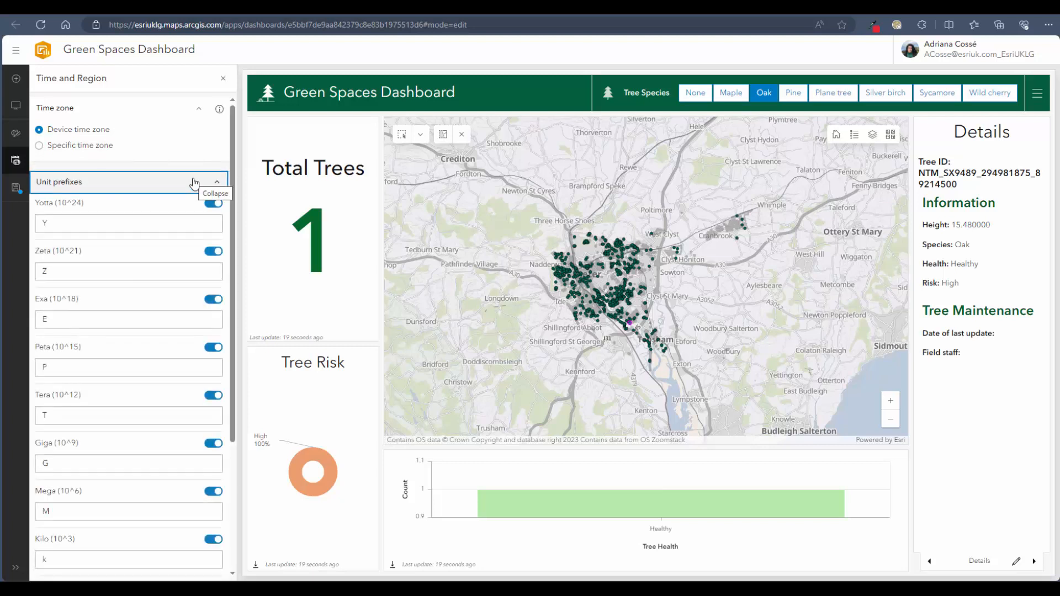
Turn on dashboard reset in the desktop view's settings.
click(194, 182)
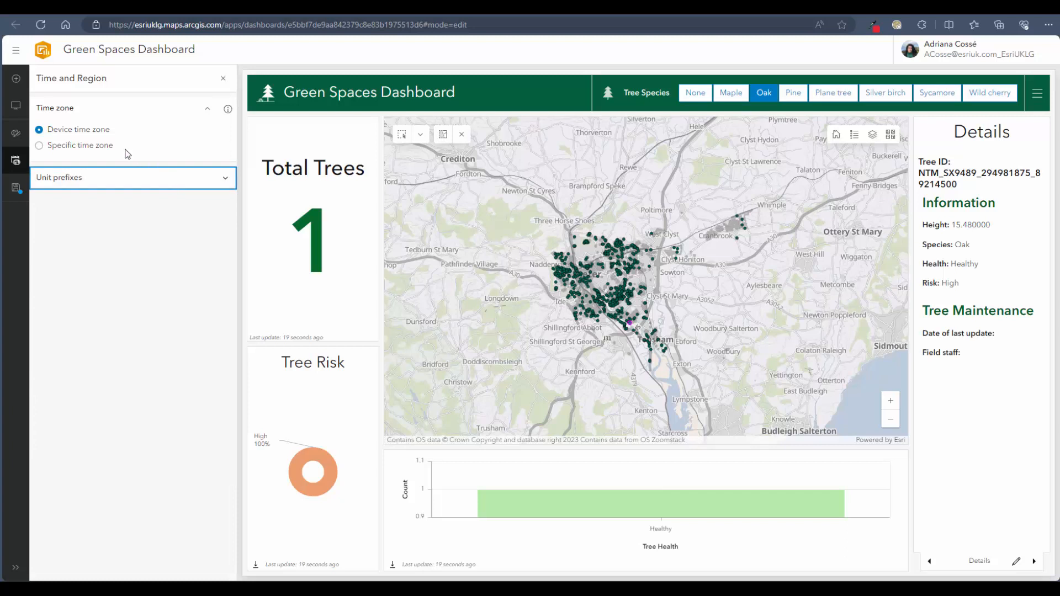
click(16, 106)
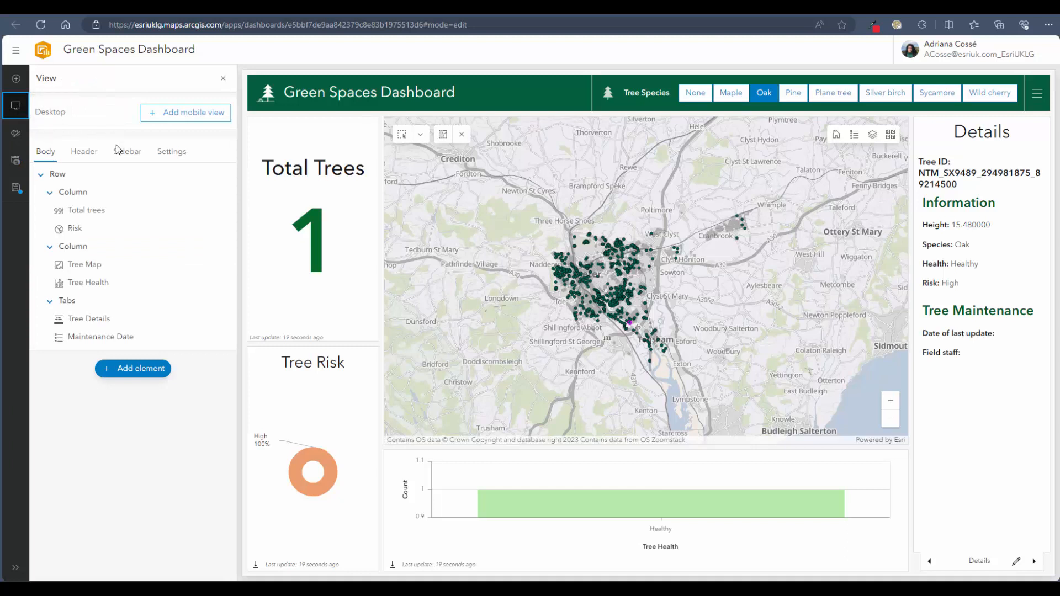
click(171, 152)
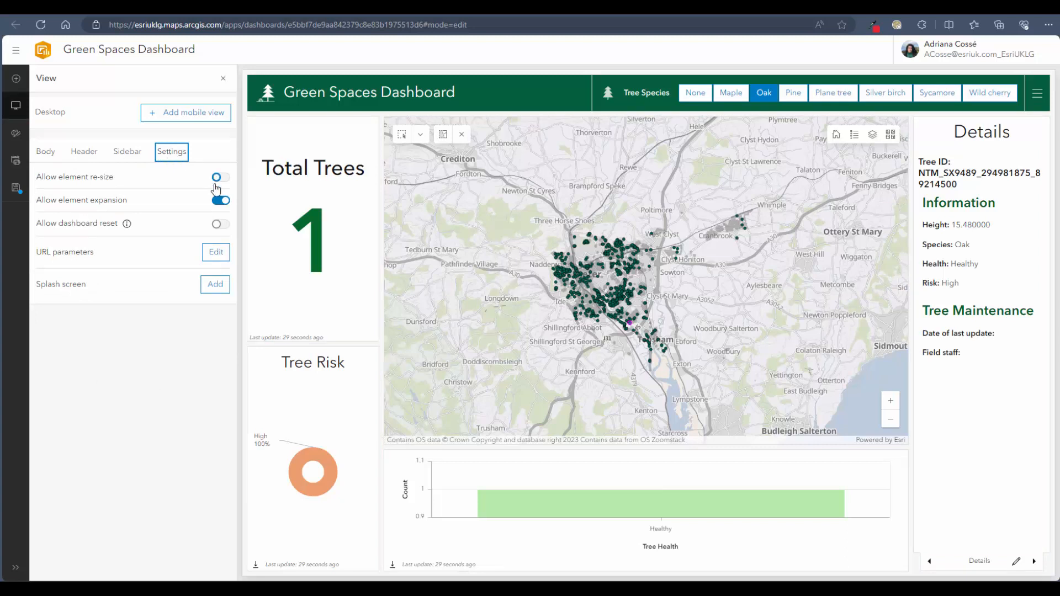
click(223, 226)
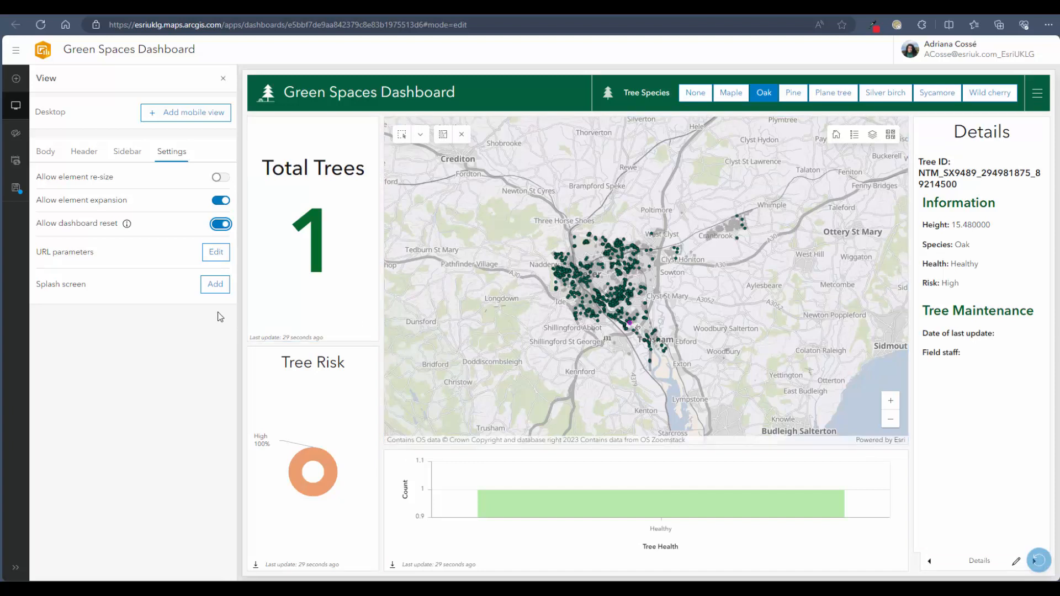
Add a splash screen titled "Welcome to the Grounds Maintenance Dashboard" with a vertical header layout.
click(215, 287)
click(215, 288)
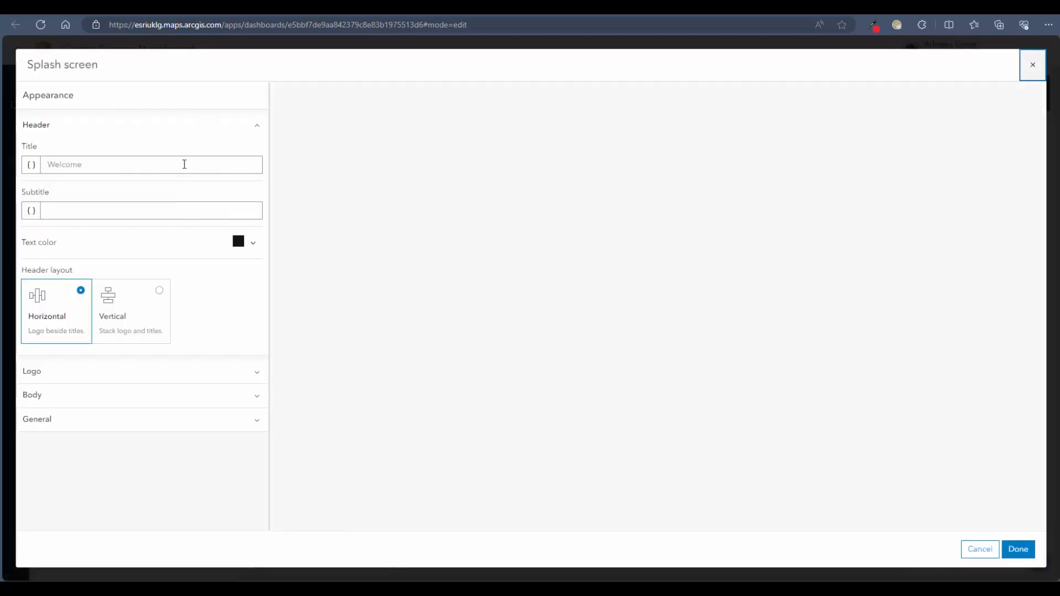
click(186, 164)
text(Welco)
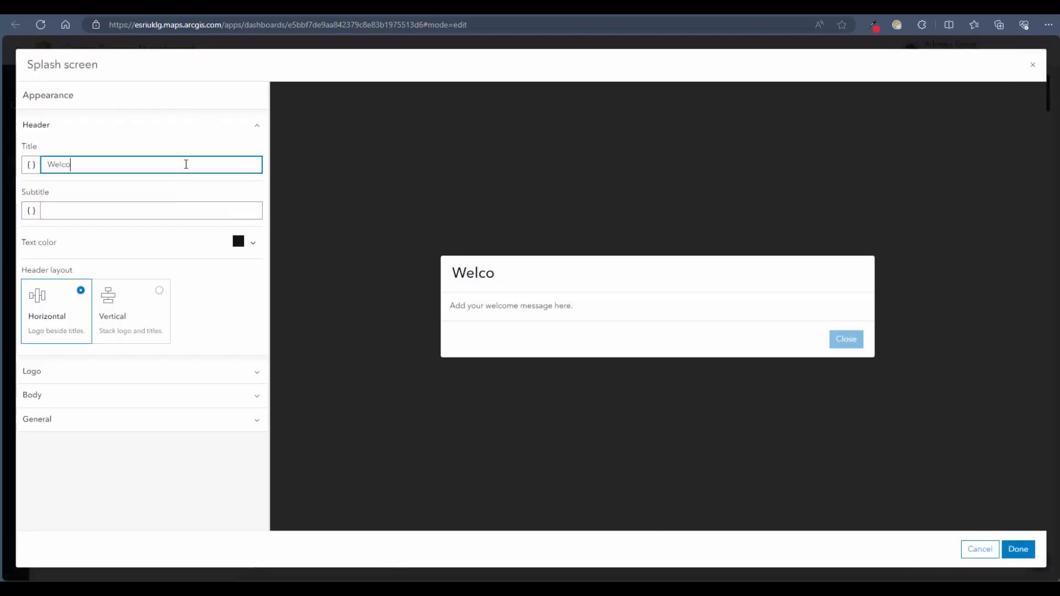
text(me to the Grounds Maintenance Dashboard)
click(153, 211)
click(156, 301)
Add centred splash body text: "This dashboard has been created for internal use only. For more information about the dashboard, please contact the GIS team.".
click(157, 374)
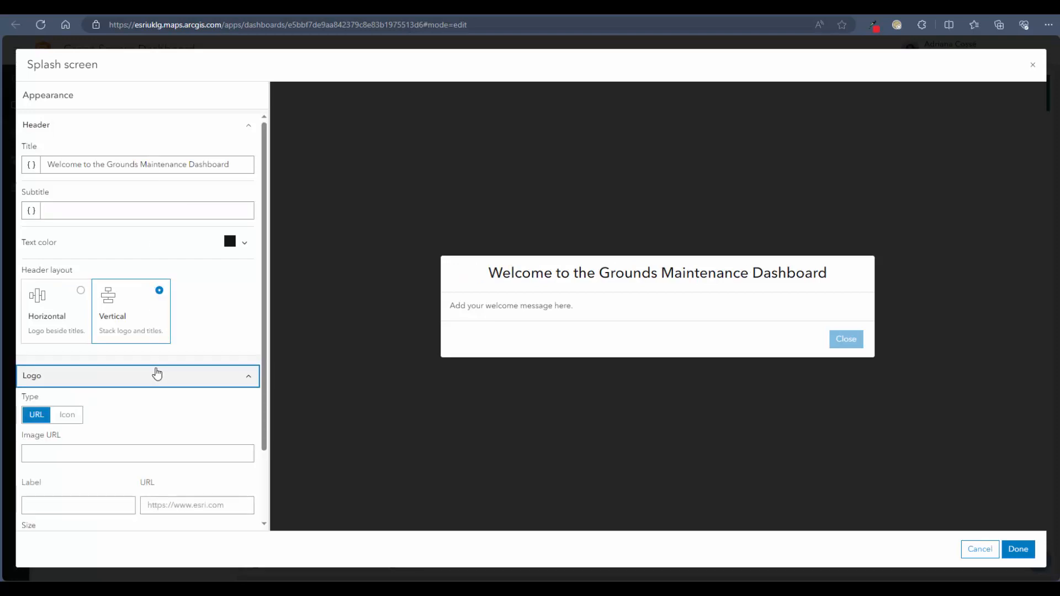
scroll(162, 372, down, 2)
click(179, 495)
scroll(185, 445, down, 4)
click(117, 417)
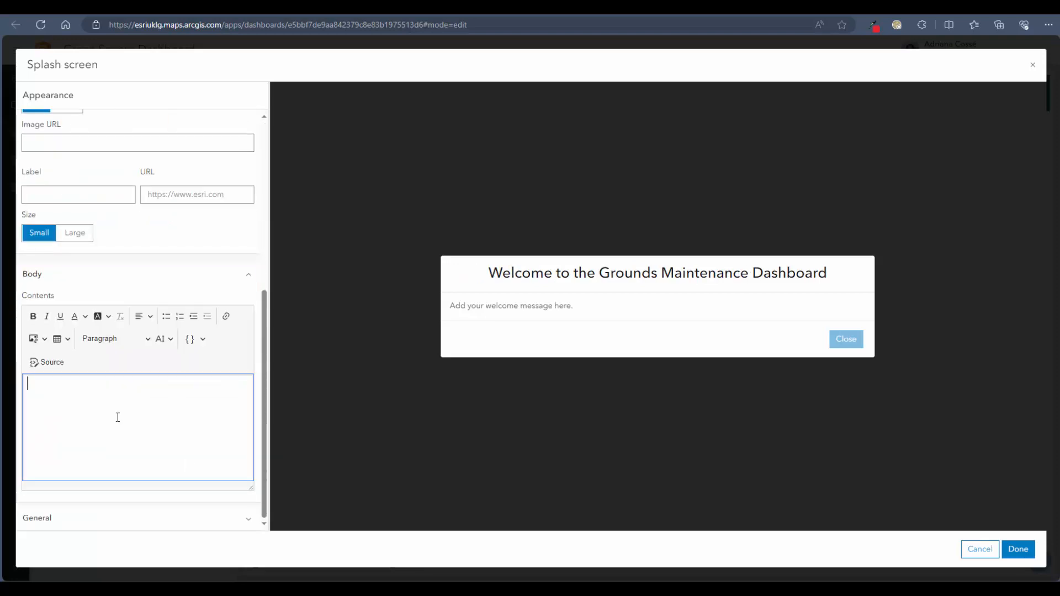
text(This dashboard has been created for internal use only. F)
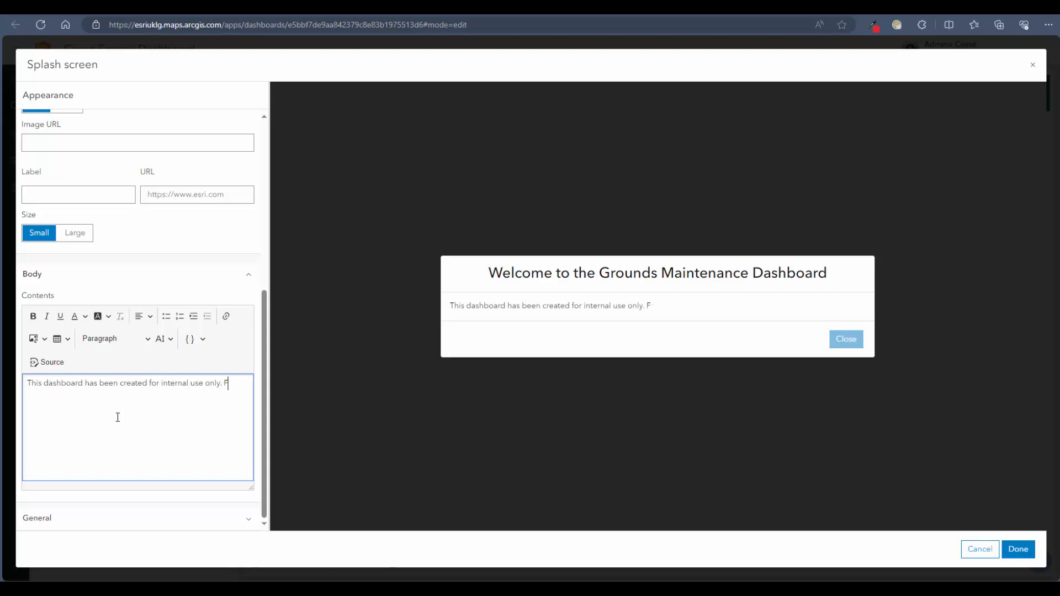
text(or more information about the dashboard, please contact the GIS team.)
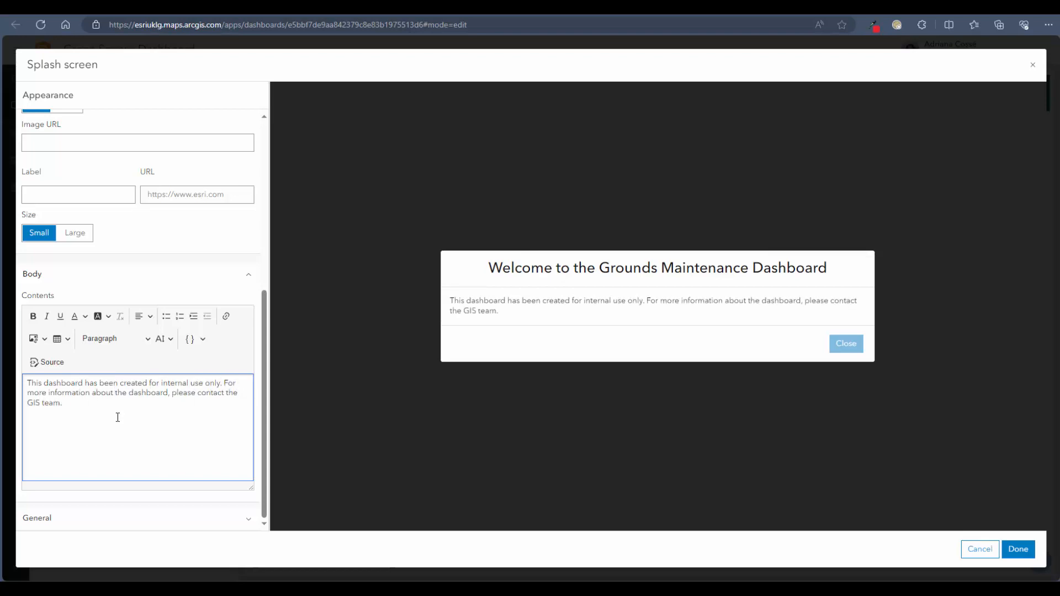
click(145, 317)
click(143, 359)
Set the splash screen's dismiss label to OK, allow permanent dismissal and apply the splash screen.
click(146, 518)
scroll(141, 470, down, 3)
click(76, 444)
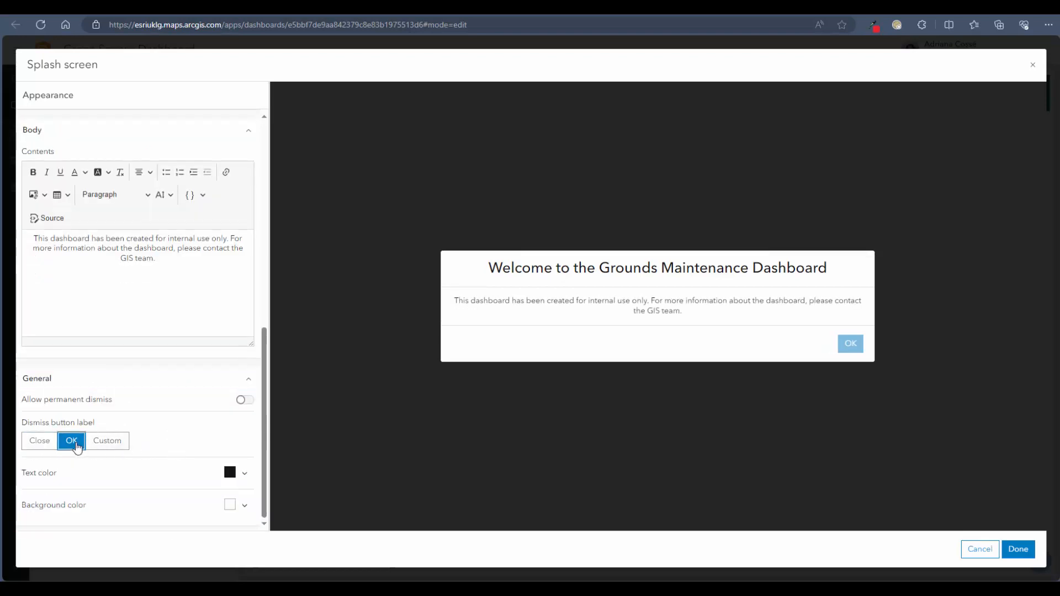
click(238, 480)
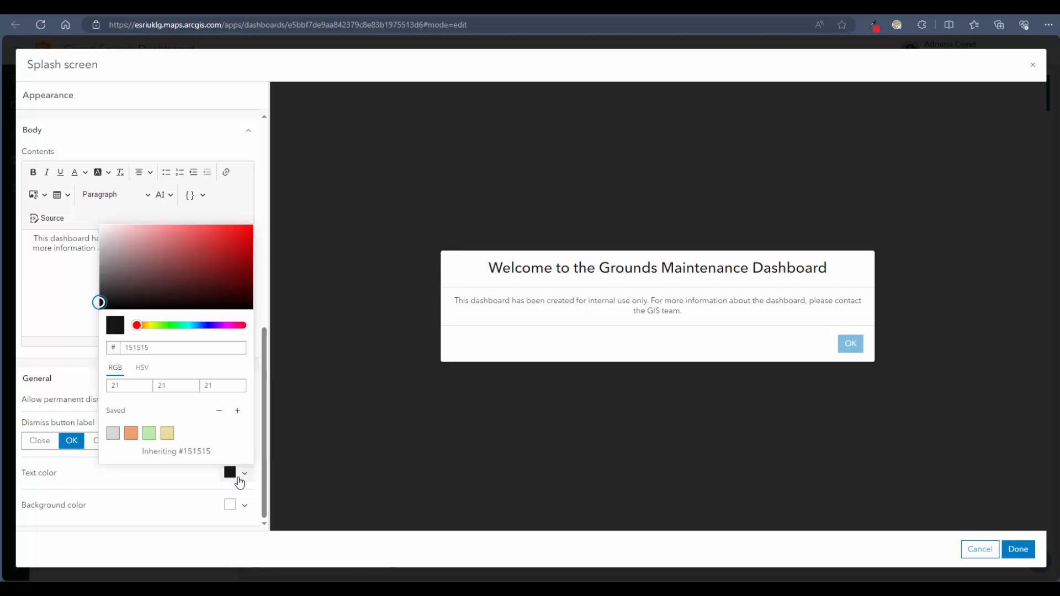
click(238, 481)
click(247, 401)
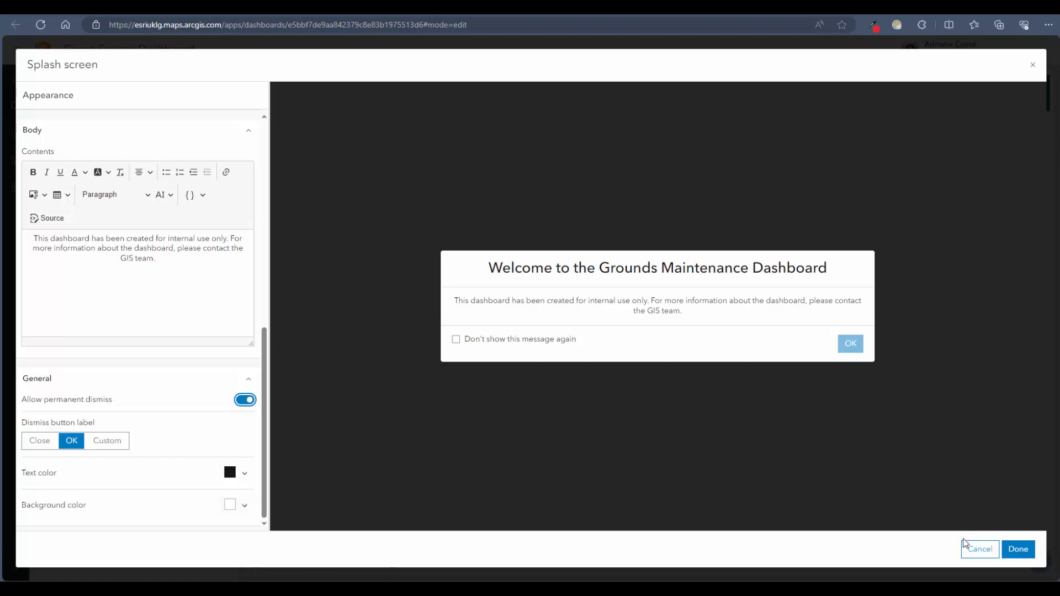
click(1017, 550)
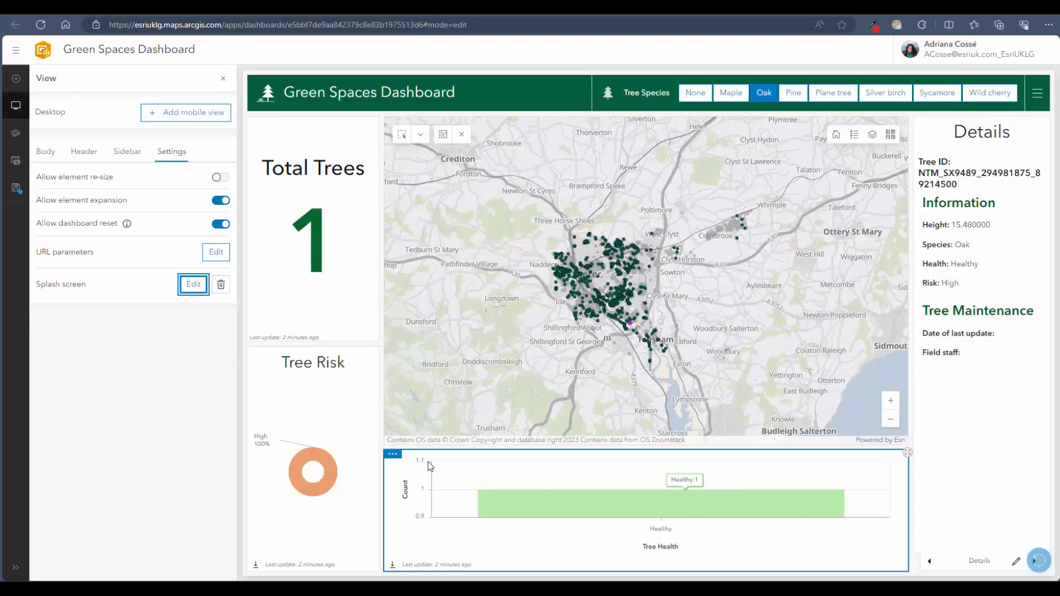
Examine the dashboard's mobile version on a phone, including the Risk and Species charts and how they respond to a zoomed-in map.
click(129, 378)
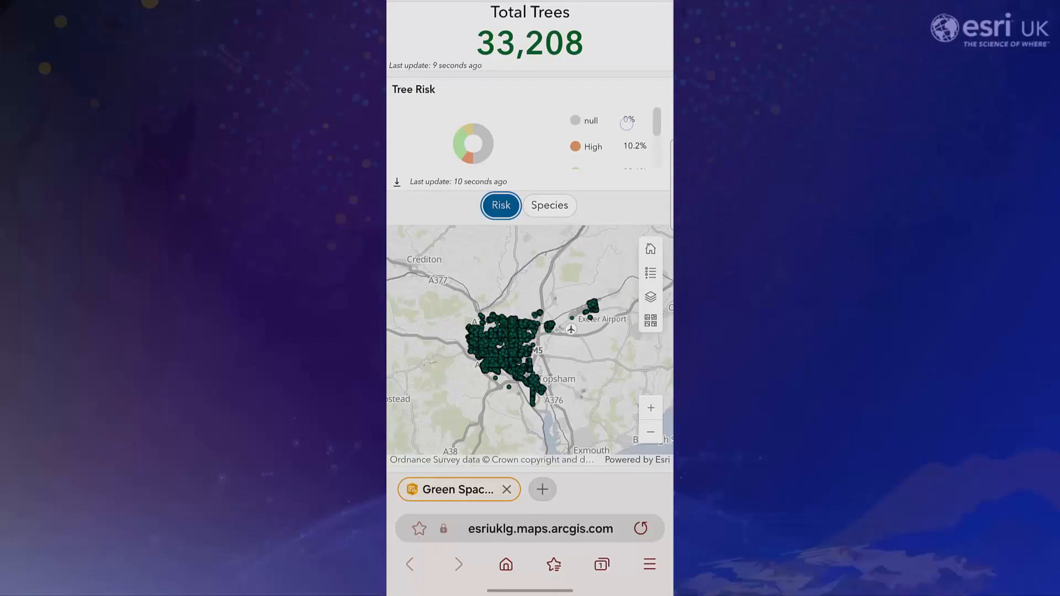
click(625, 129)
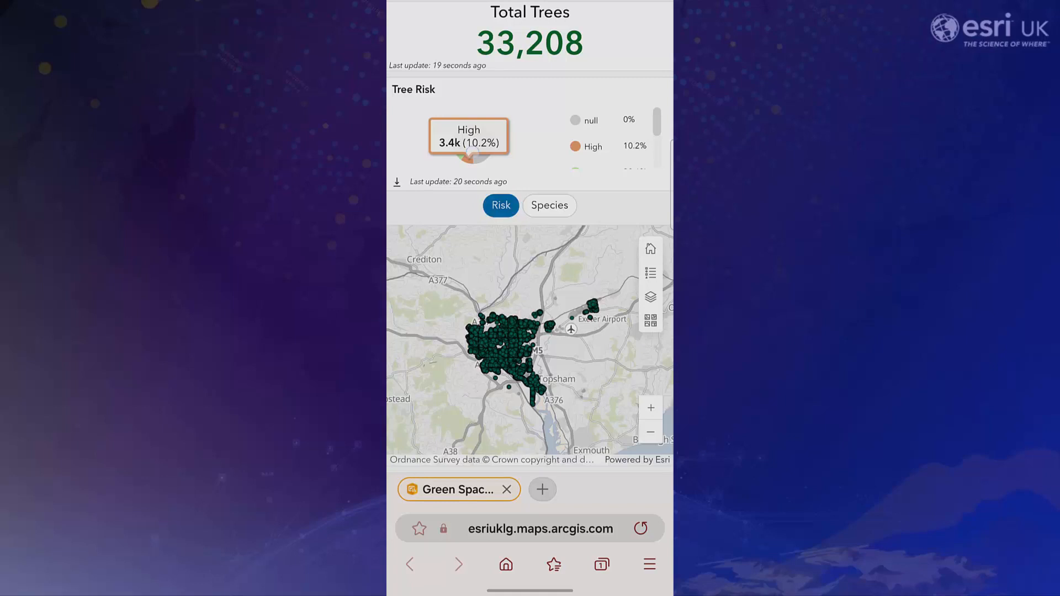
click(549, 205)
click(475, 110)
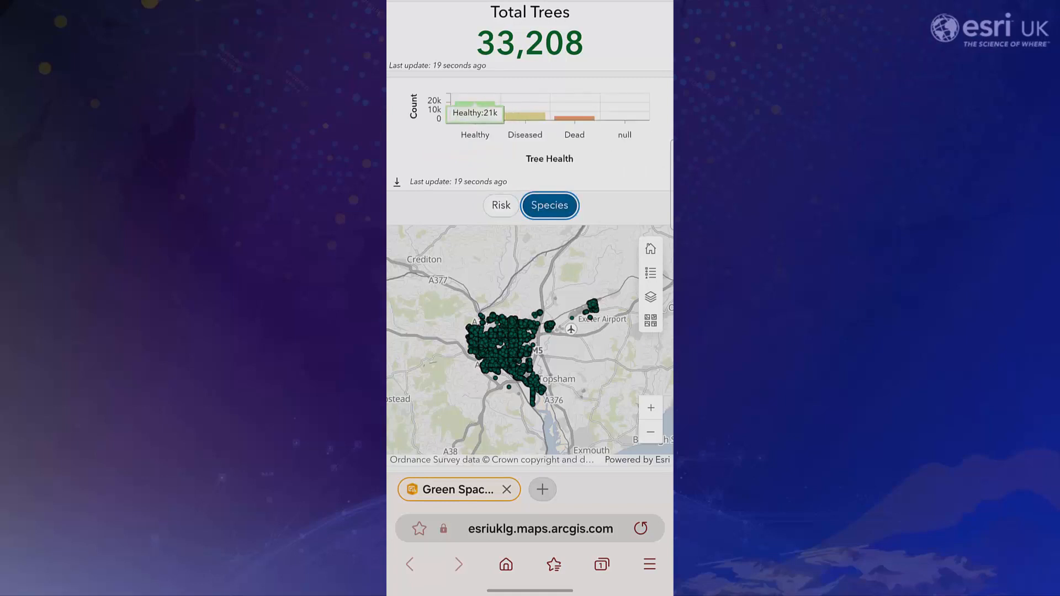
scroll(535, 351, up, 10)
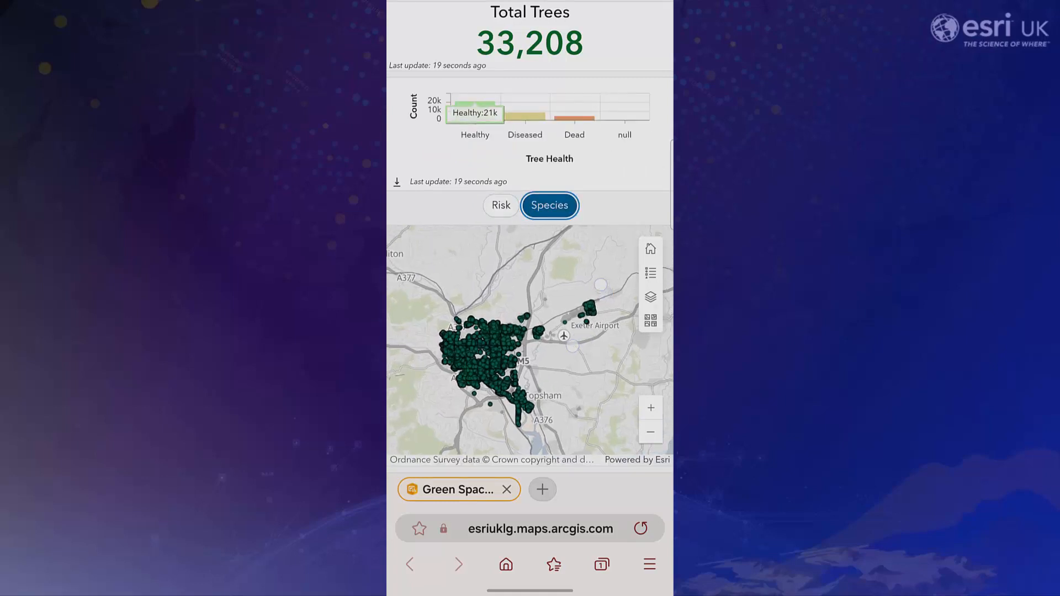
scroll(534, 351, up, 5)
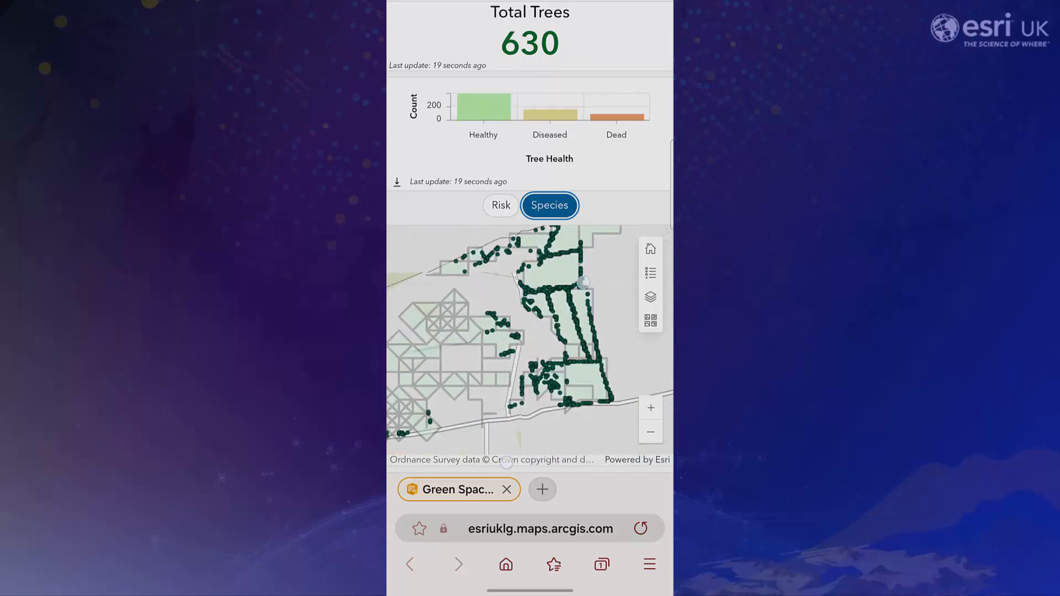
scroll(547, 343, up, 8)
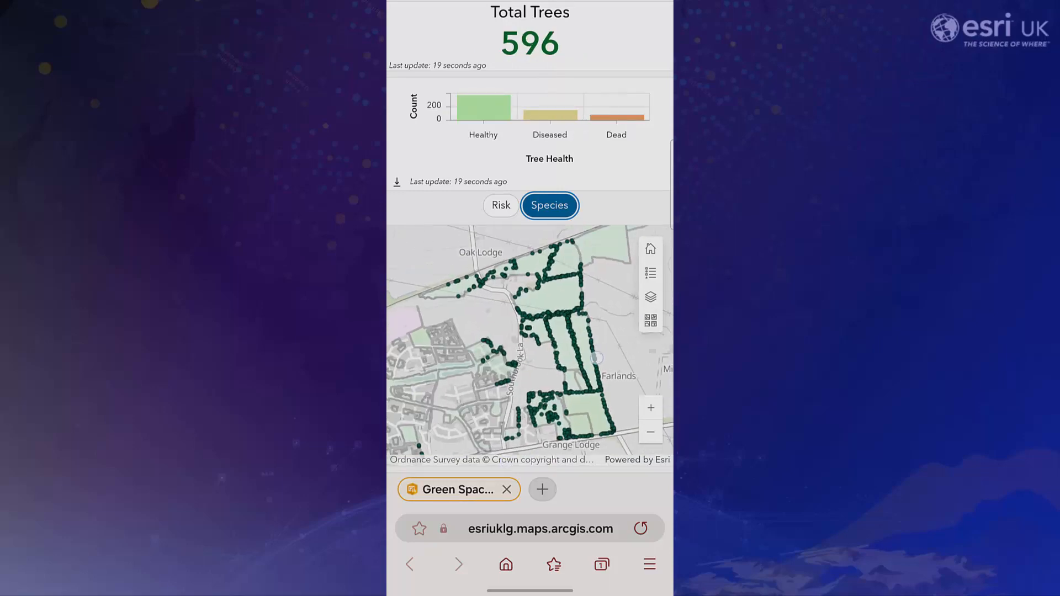
scroll(530, 342, up, 5)
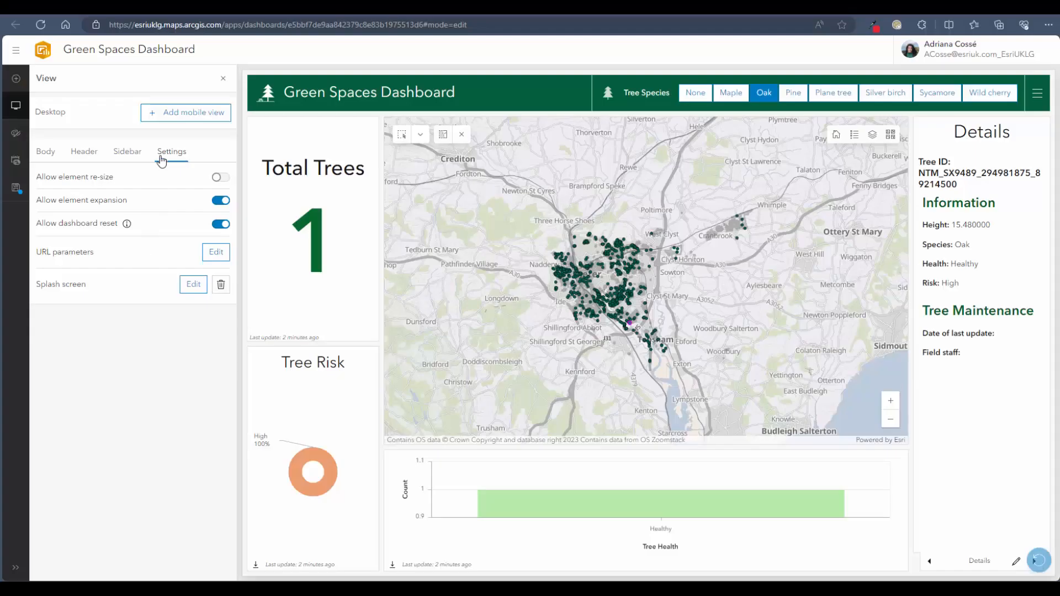
Add a mobile view to the dashboard and check which new elements it offers.
click(160, 117)
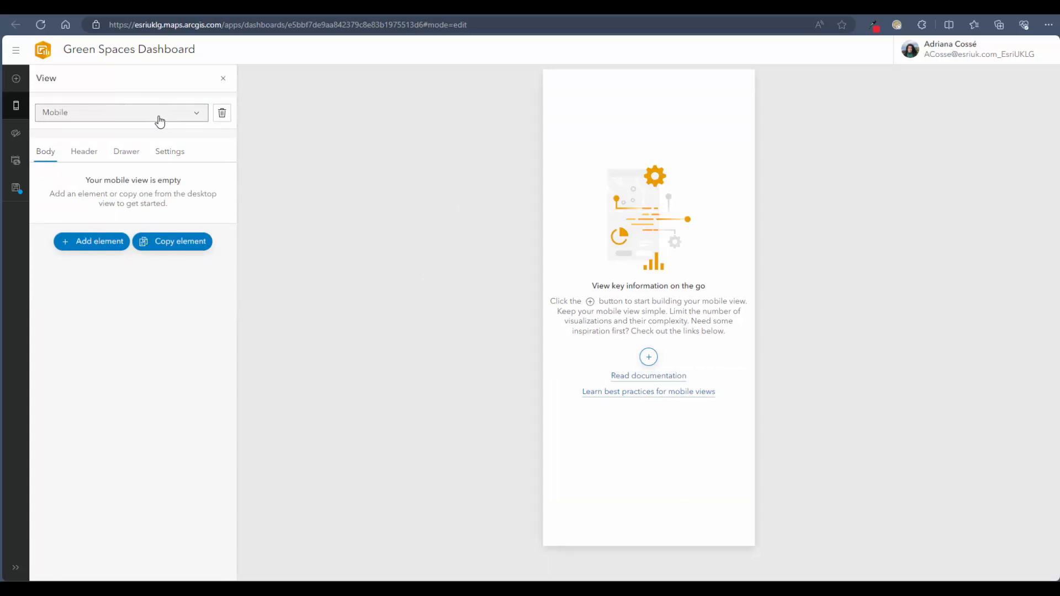
click(95, 243)
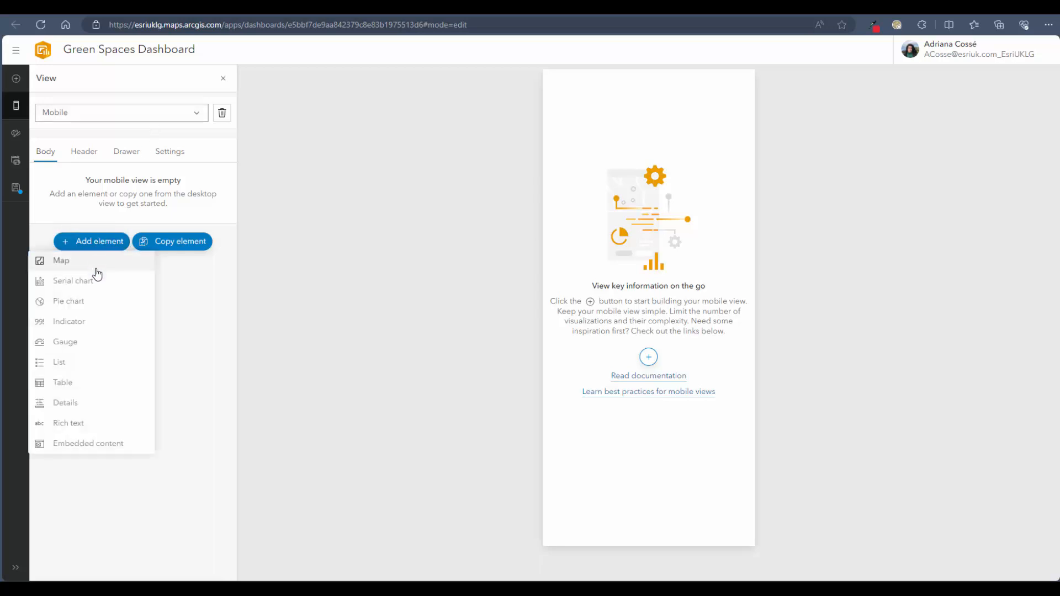
click(89, 248)
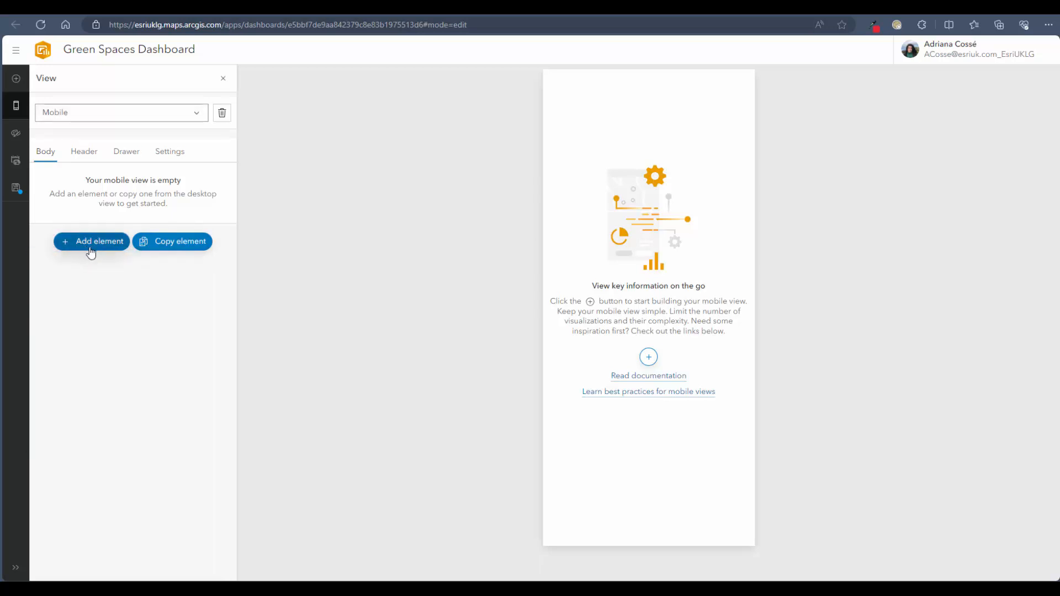
Copy the Total trees, Risk, Tree Health and Tree Map elements from the desktop view into the mobile view.
click(180, 246)
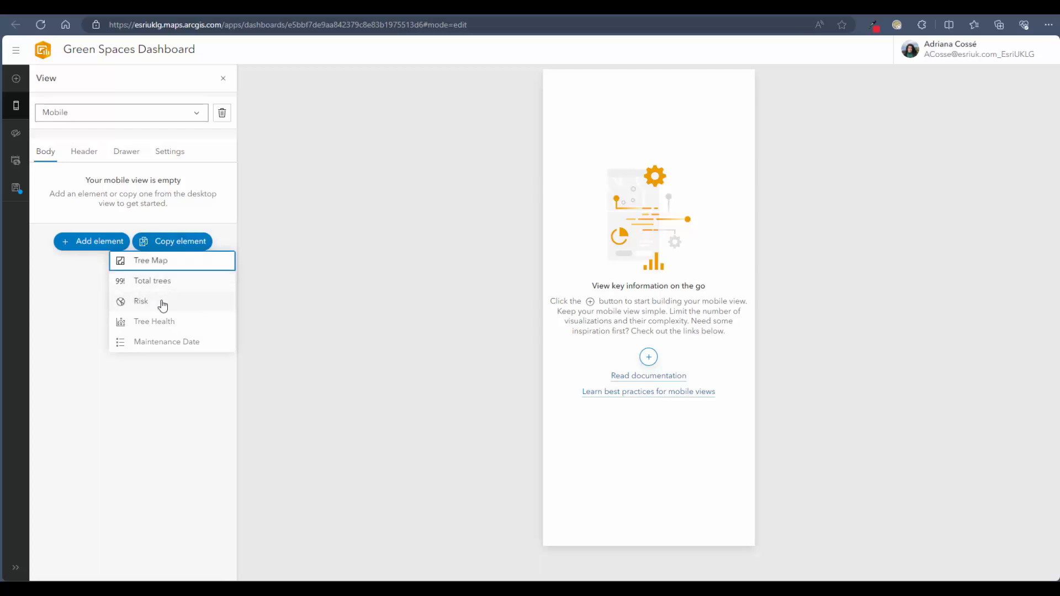
click(170, 283)
click(183, 210)
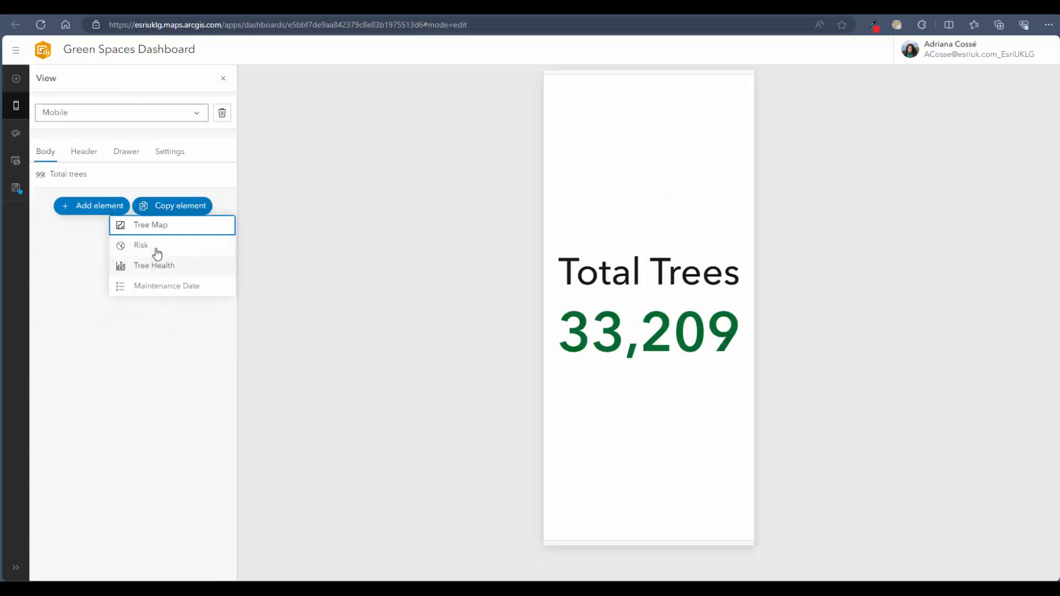
click(156, 251)
click(170, 246)
click(173, 282)
click(182, 261)
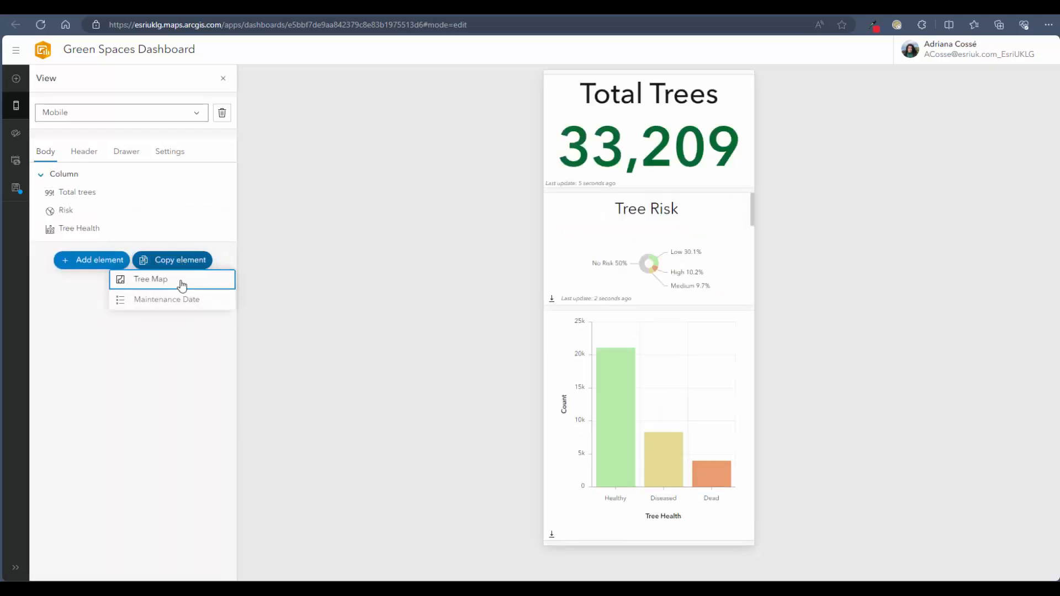
click(182, 283)
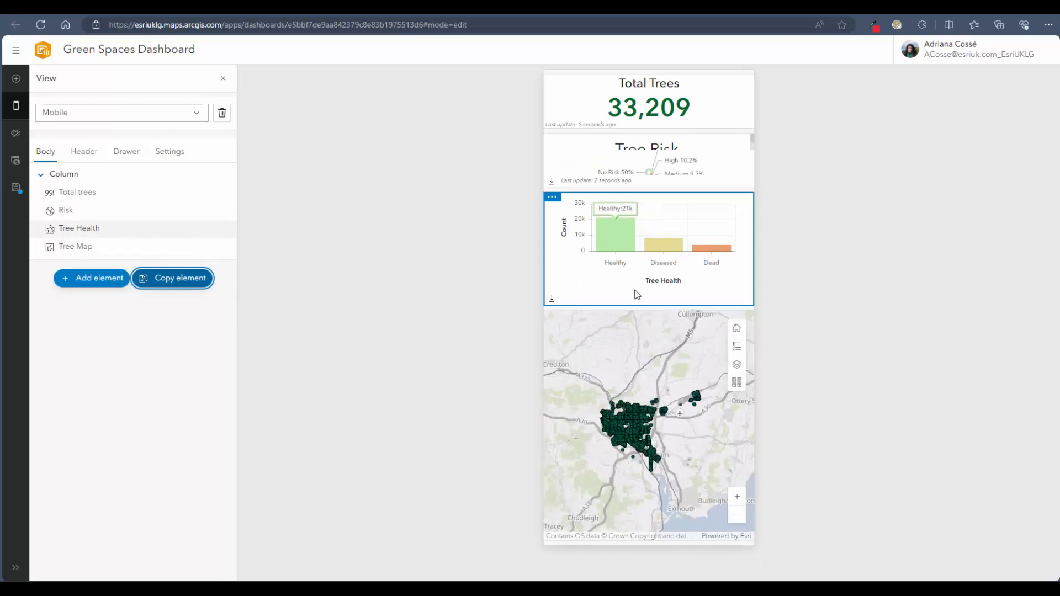
Group the Tree Health chart with the Risk chart as tabs in the mobile view.
mouse_move(656, 308)
mouse_down()
mouse_move(659, 279)
mouse_move(659, 298)
mouse_up()
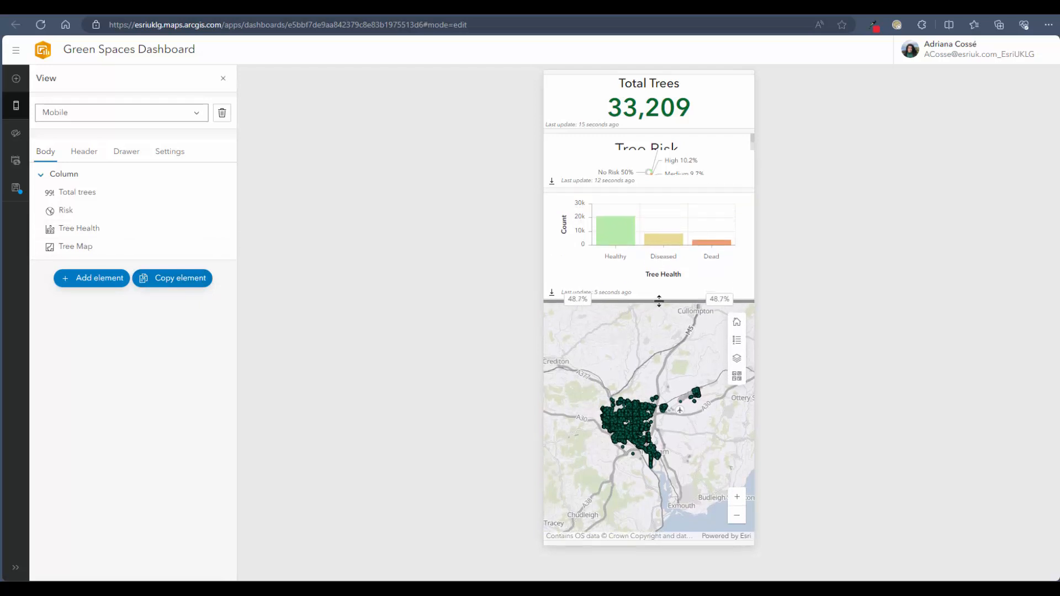
mouse_move(553, 204)
mouse_down()
mouse_move(645, 182)
mouse_move(651, 160)
mouse_up()
click(676, 215)
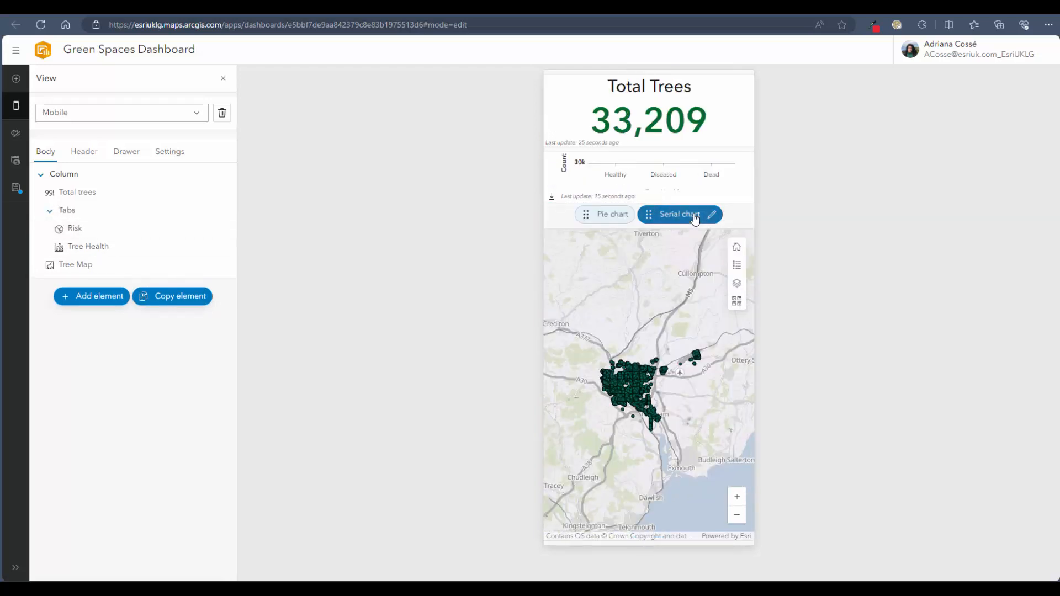
Rename the pie chart tab Risk and the serial chart tab Species, and enlarge the tabbed charts above the map.
click(625, 220)
click(639, 214)
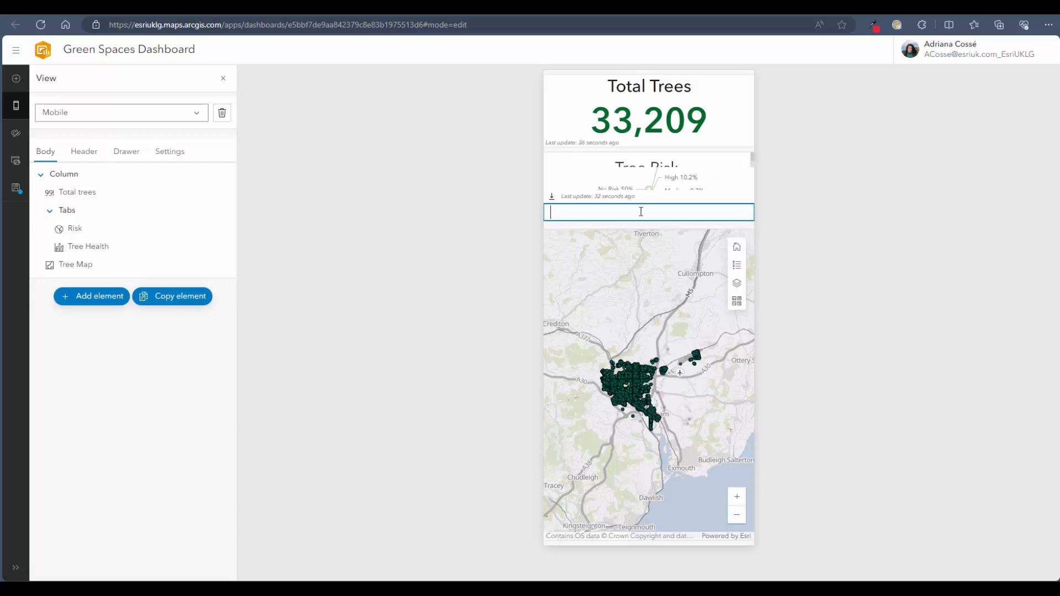
text(Risk)
key(Return)
click(685, 215)
click(706, 215)
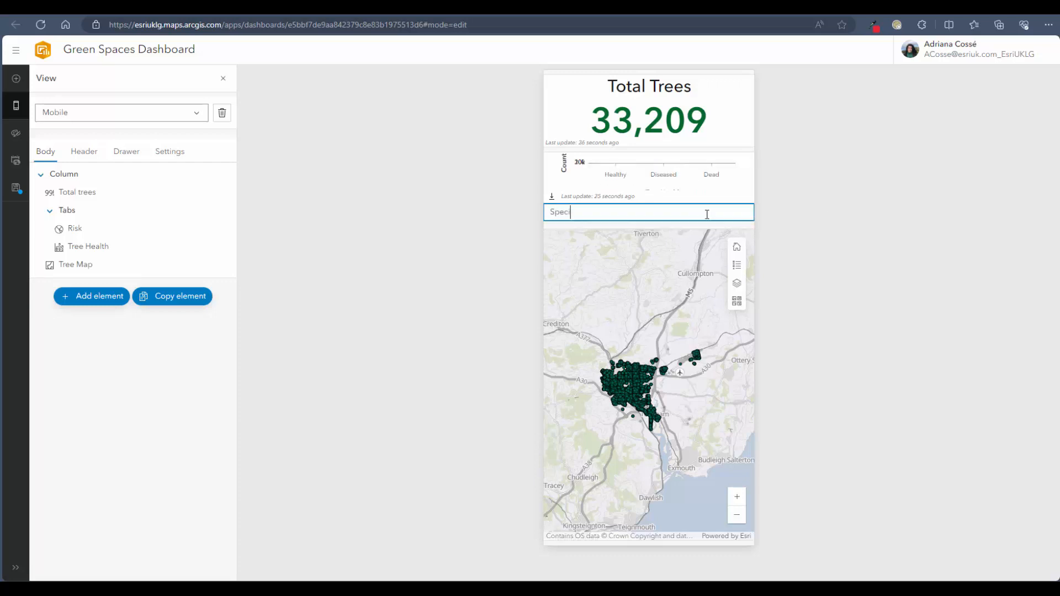
key(Return)
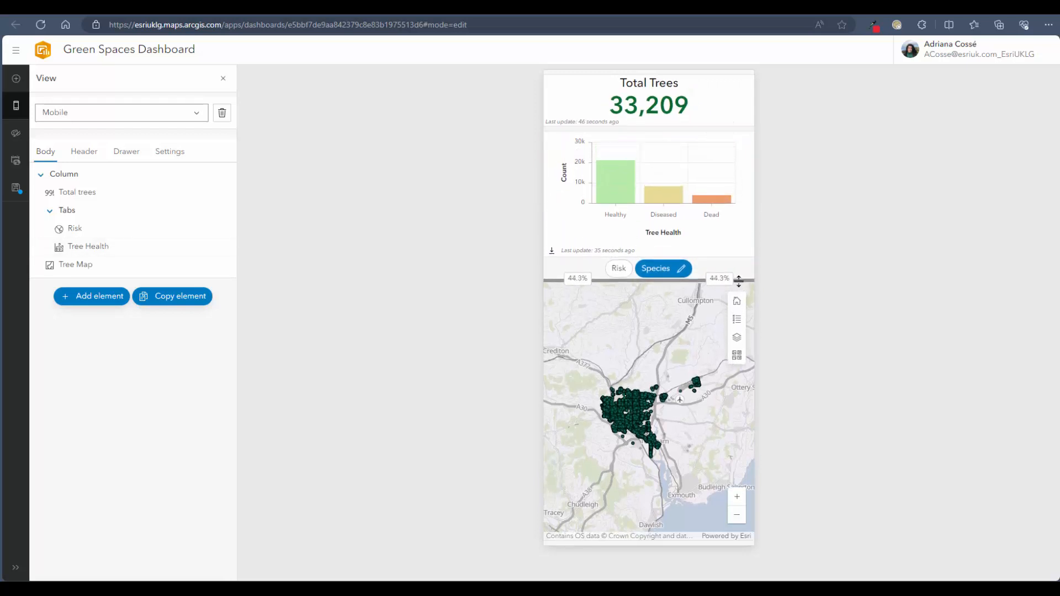
click(612, 271)
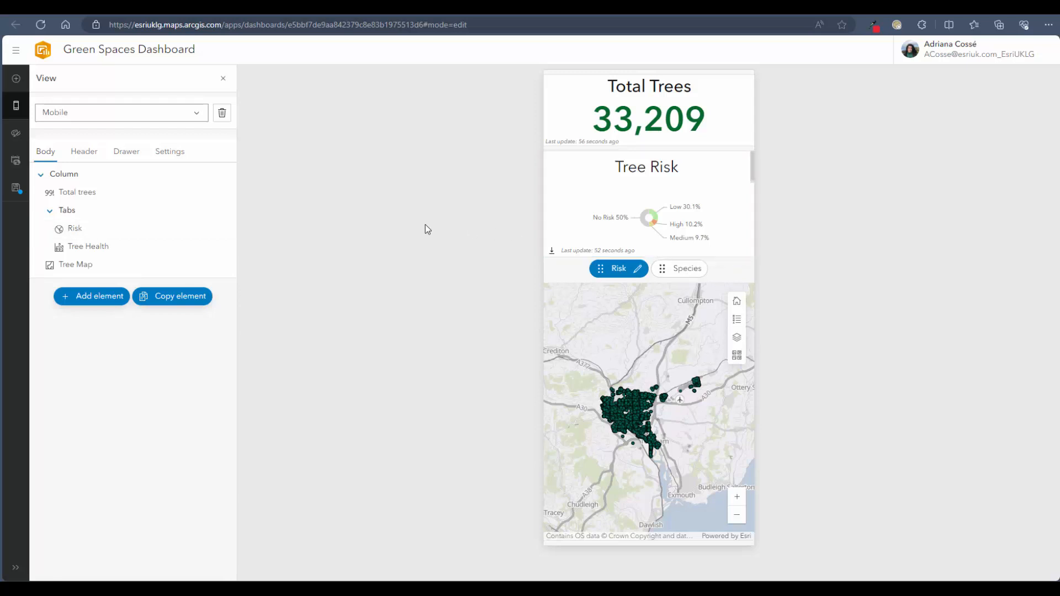
Remove the title from the Risk pie chart in the mobile view.
click(225, 229)
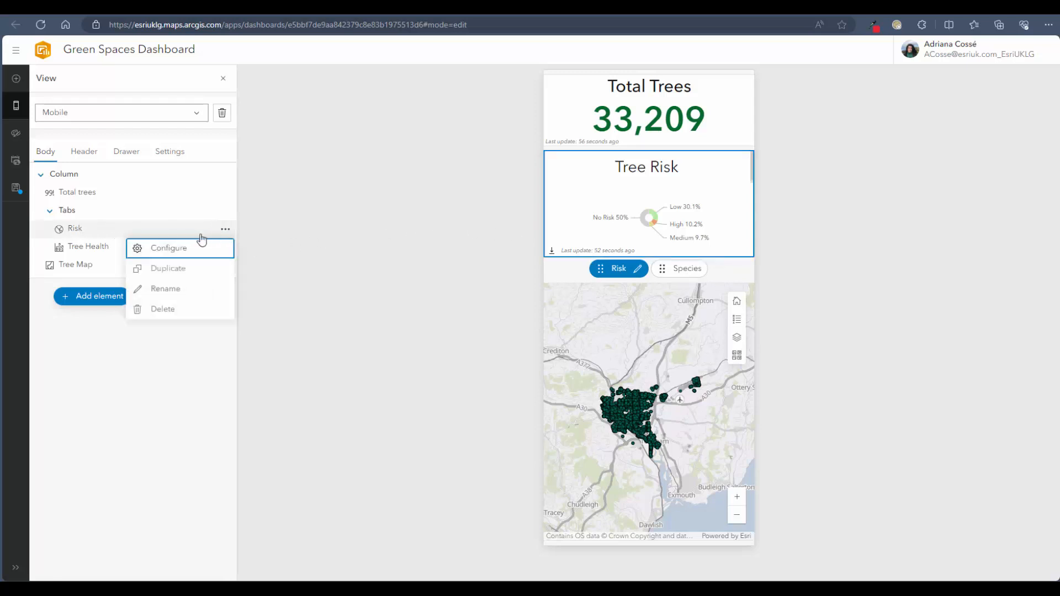
click(168, 249)
click(41, 175)
click(166, 166)
click(301, 197)
triple_click(200, 298)
key(BackSpace)
scroll(105, 362, down, 2)
click(1015, 552)
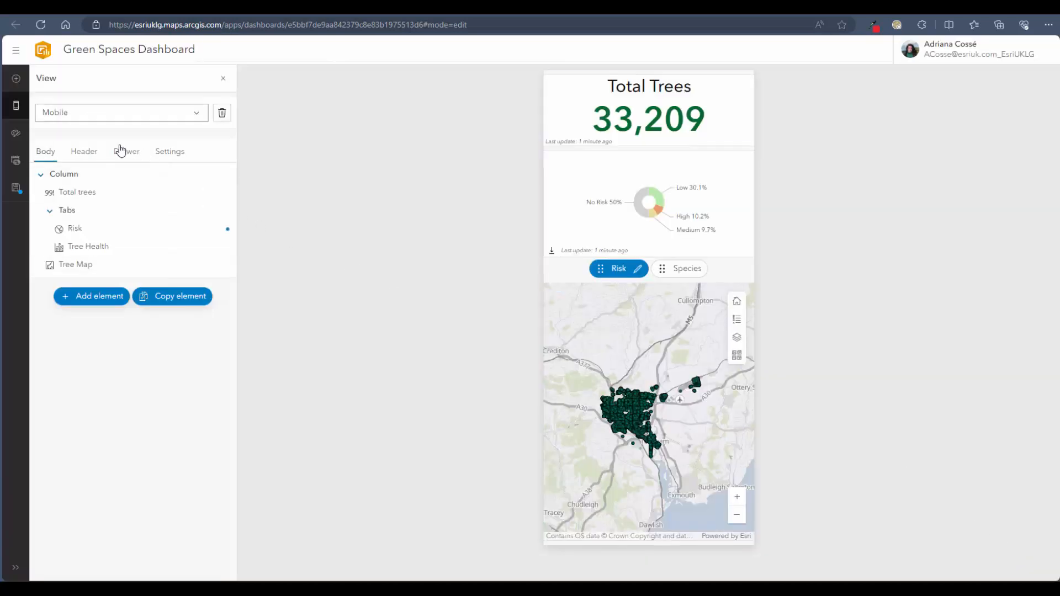
Check the Risk chart's title in the desktop view and return to the mobile view.
click(87, 116)
click(110, 132)
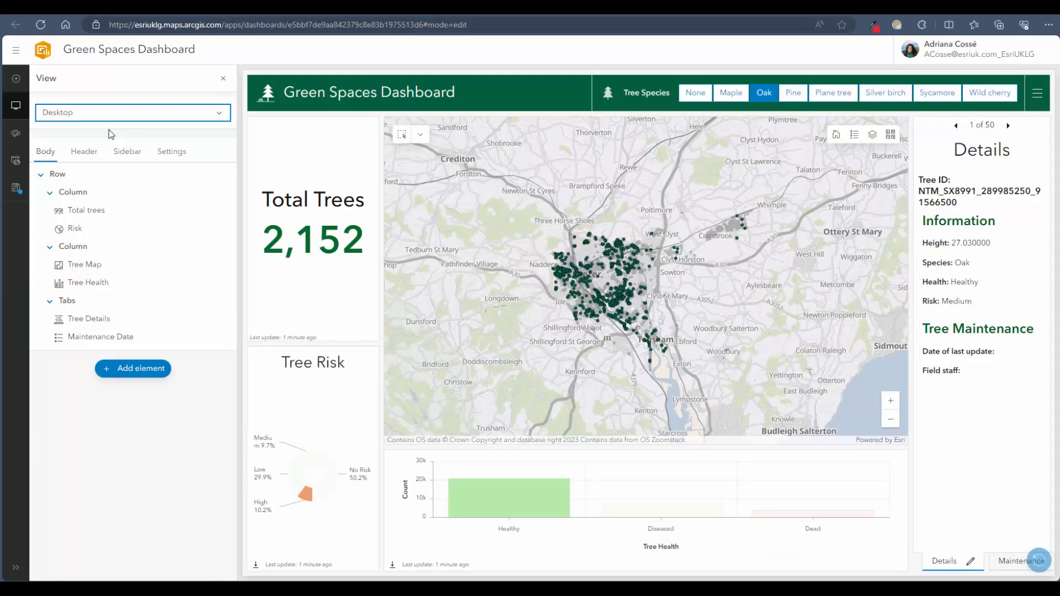
click(109, 116)
click(109, 144)
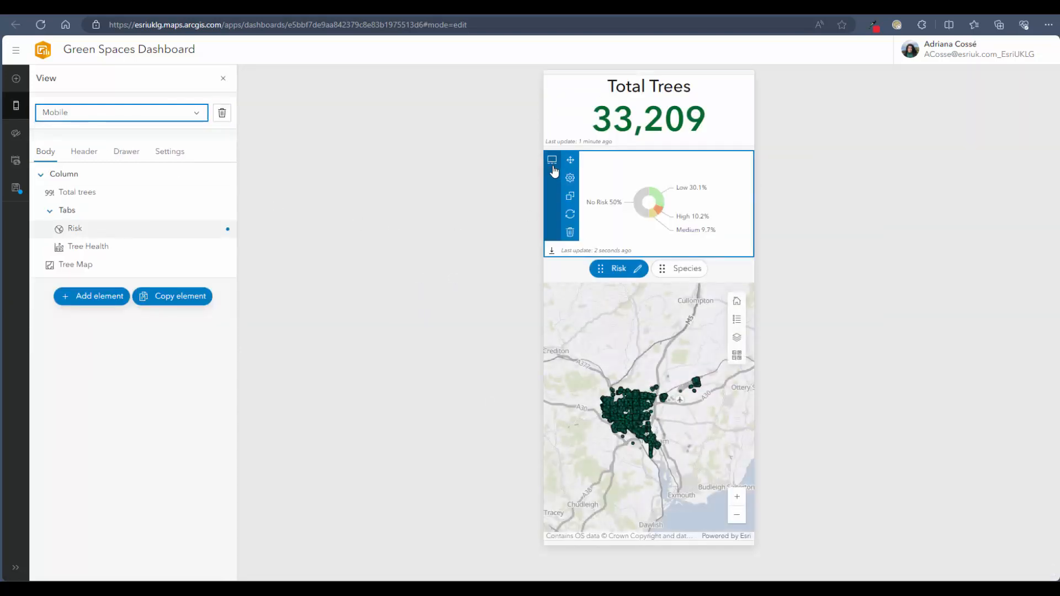
Give the mobile Risk pie chart the bold title "Tree Risk" in paragraph style.
click(567, 180)
click(61, 147)
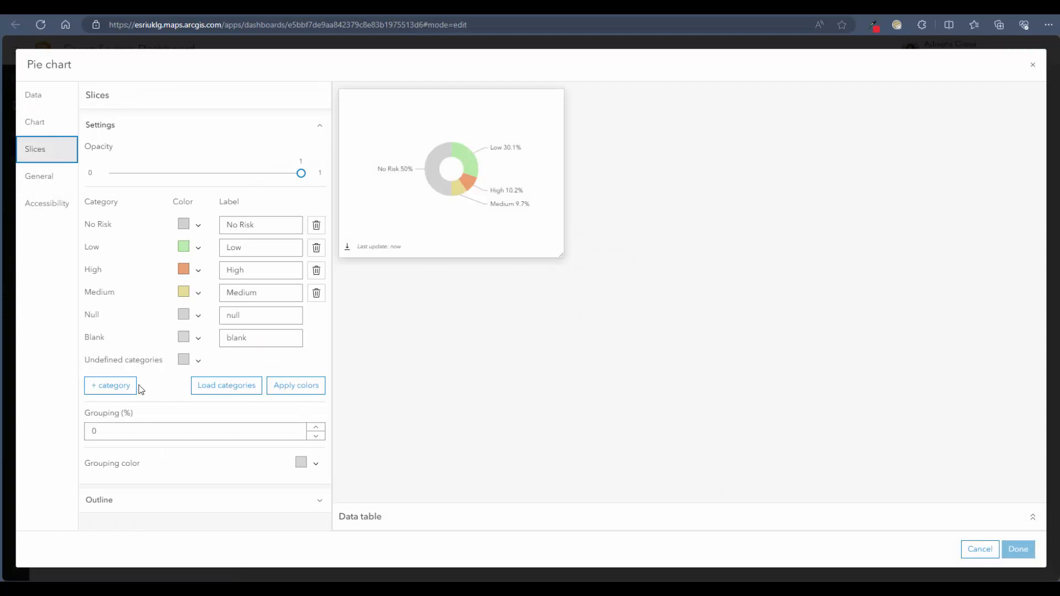
click(39, 176)
click(294, 196)
click(146, 298)
text(Tree Risk)
key(ctrl+a)
click(95, 224)
click(166, 337)
scroll(194, 393, down, 2)
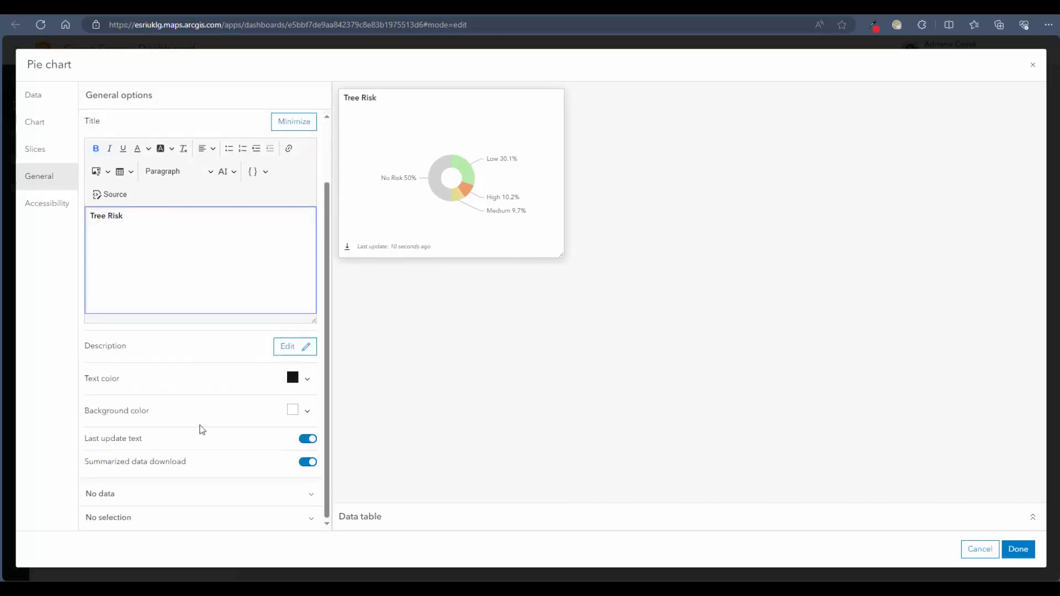
Show the Risk chart's legend with percentages at the side and hide the slice labels.
click(43, 131)
click(253, 387)
click(194, 431)
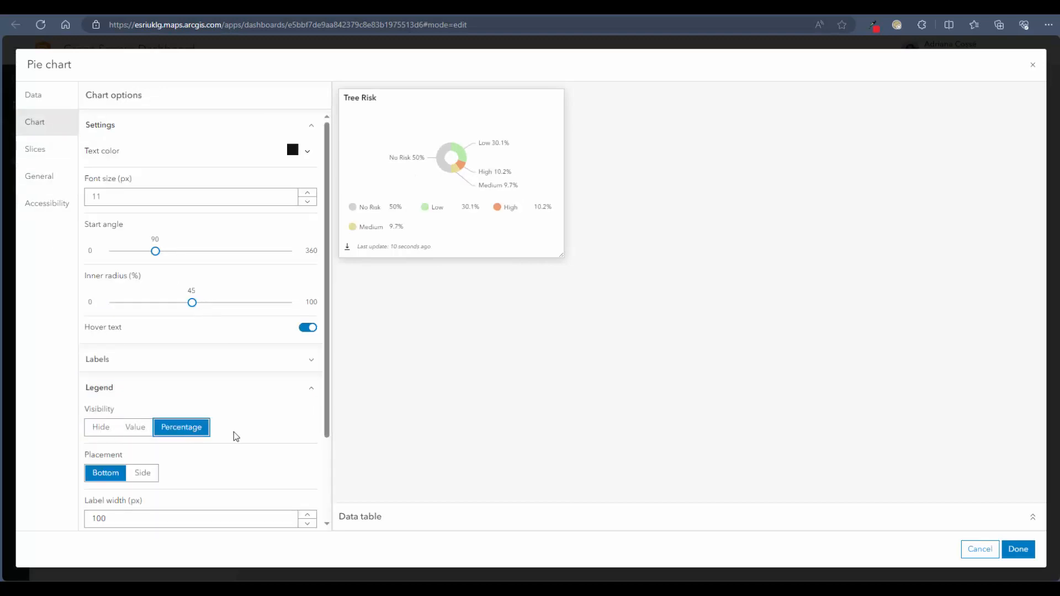
scroll(166, 470, down, 2)
click(145, 494)
scroll(138, 277, up, 4)
click(135, 234)
click(100, 273)
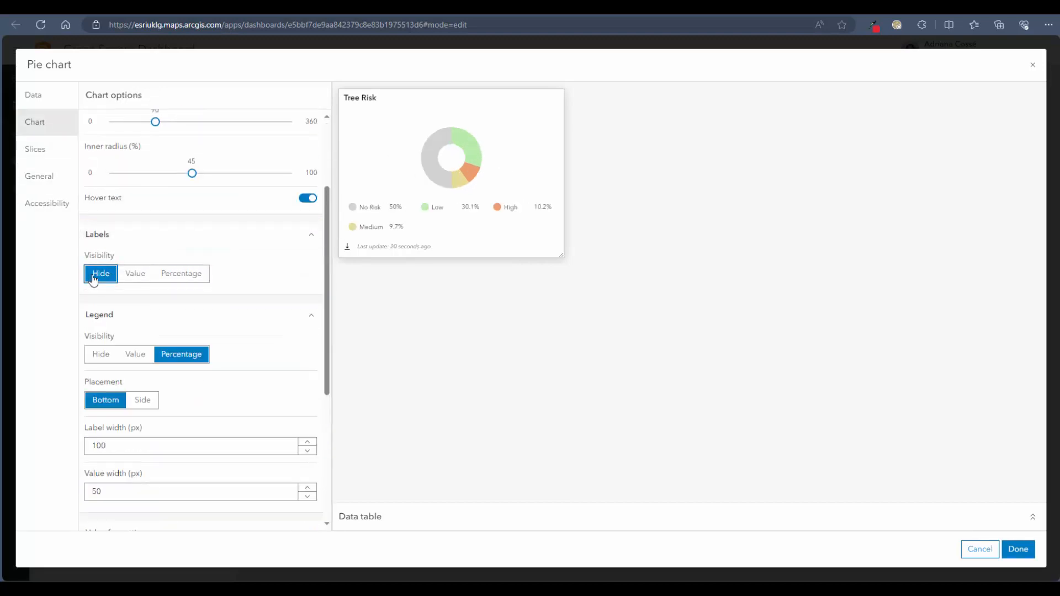
click(146, 402)
click(1018, 549)
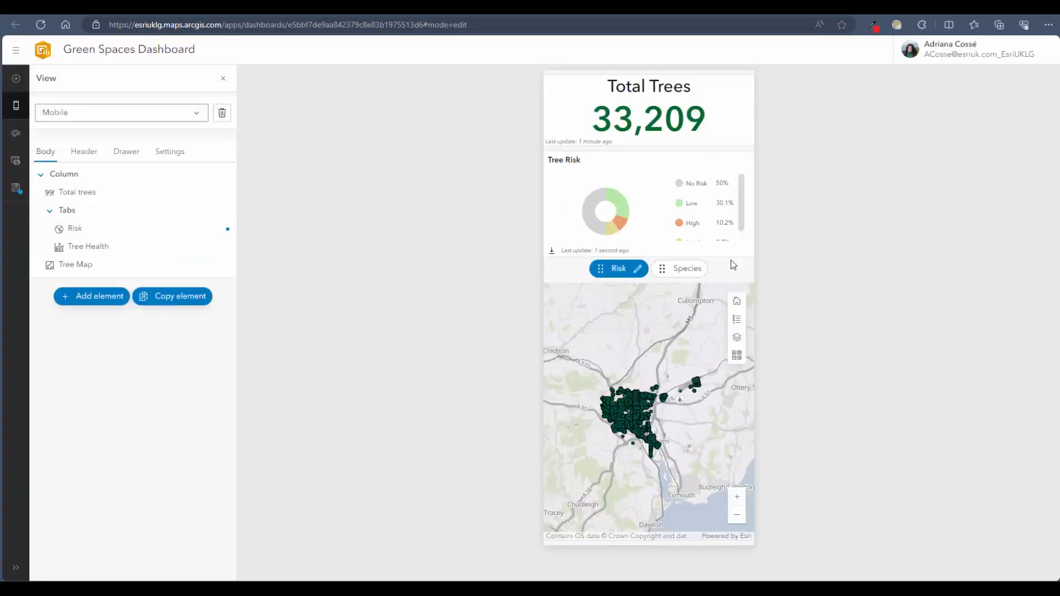
Make the tabbed charts slightly taller above the map and check the Species and Risk tabs.
drag(727, 291, 728, 296)
click(677, 286)
click(623, 287)
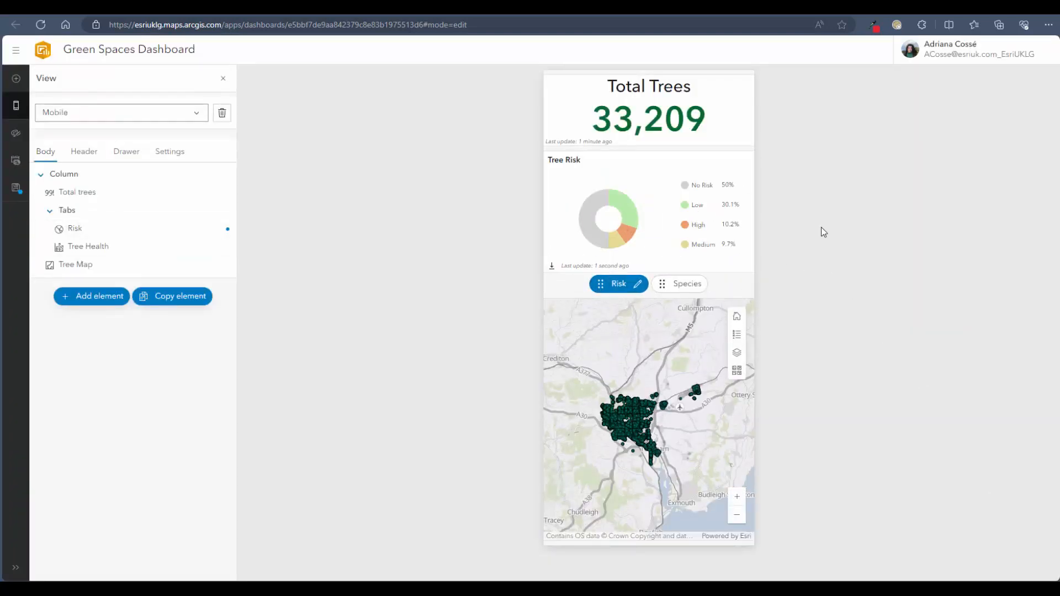
Enable pop-ups for the mobile Tree Map when the map is clicked.
click(737, 496)
click(226, 265)
click(188, 286)
click(353, 173)
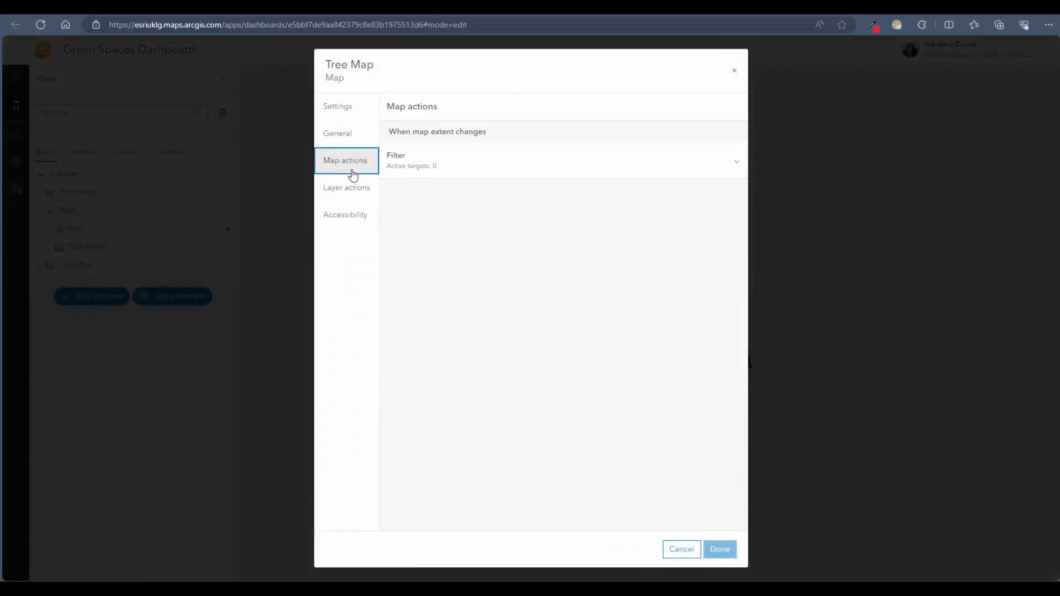
click(348, 187)
click(732, 308)
click(720, 549)
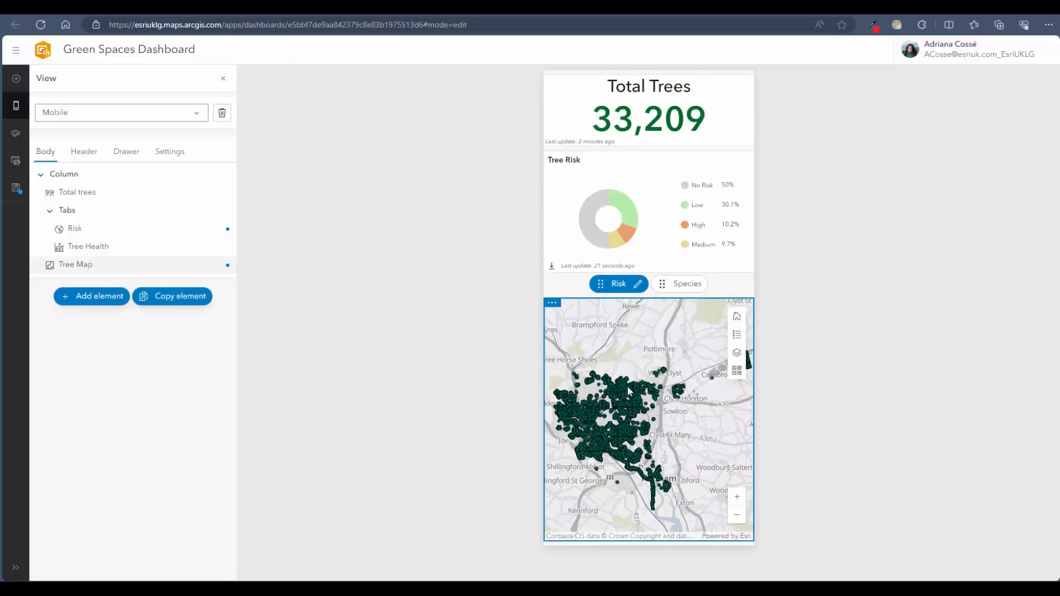
Test the pop-up of a tree near West Clyst on the mobile map and close it.
click(658, 375)
scroll(657, 480, down, 5)
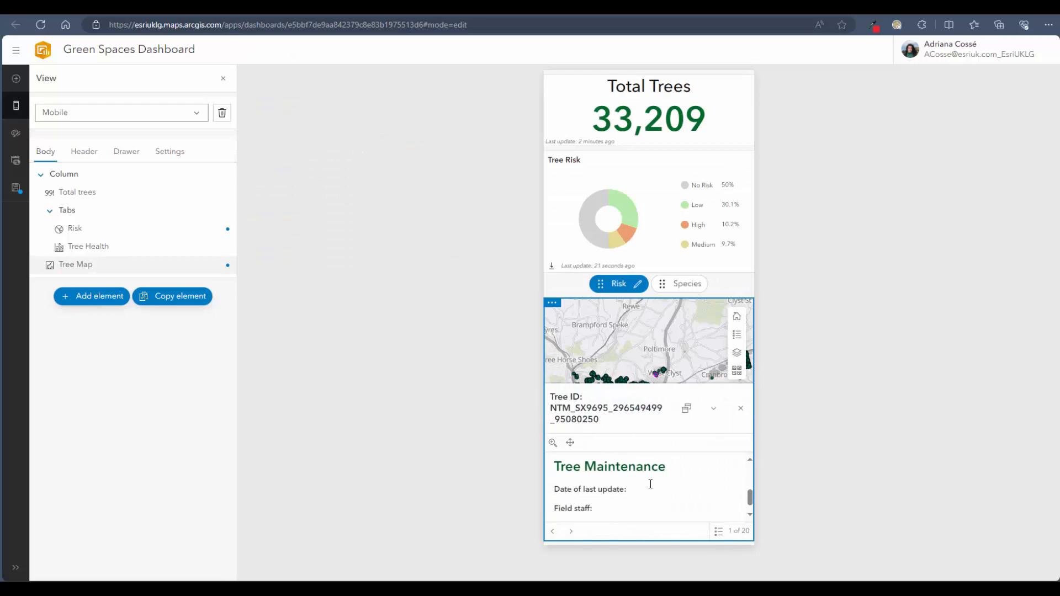
click(741, 409)
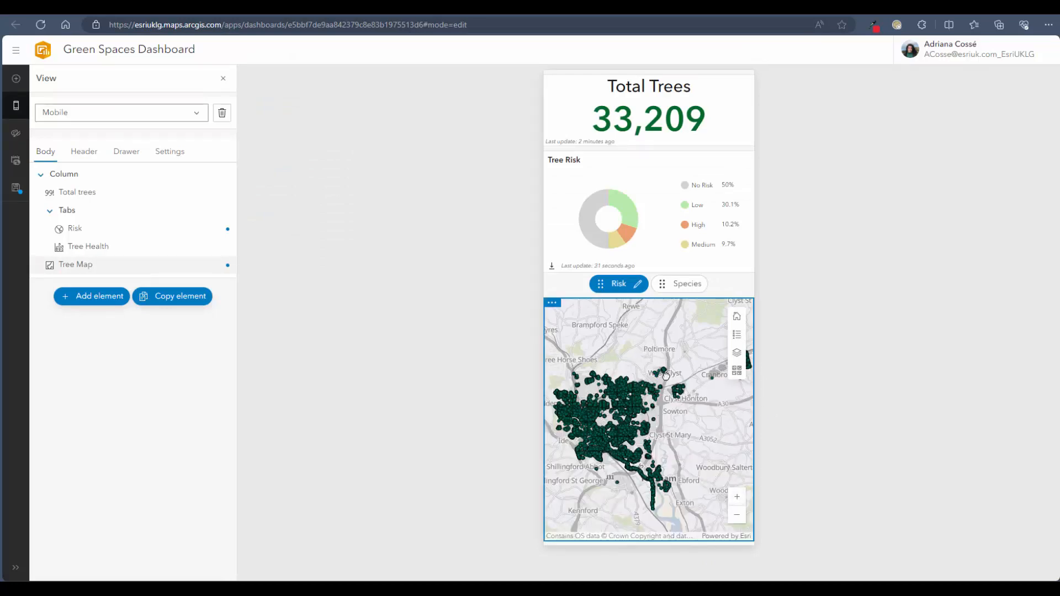
scroll(668, 381, up, 5)
Set the Tree Map to filter Risk, Total trees and Tree Health when the map extent changes.
mouse_move(552, 304)
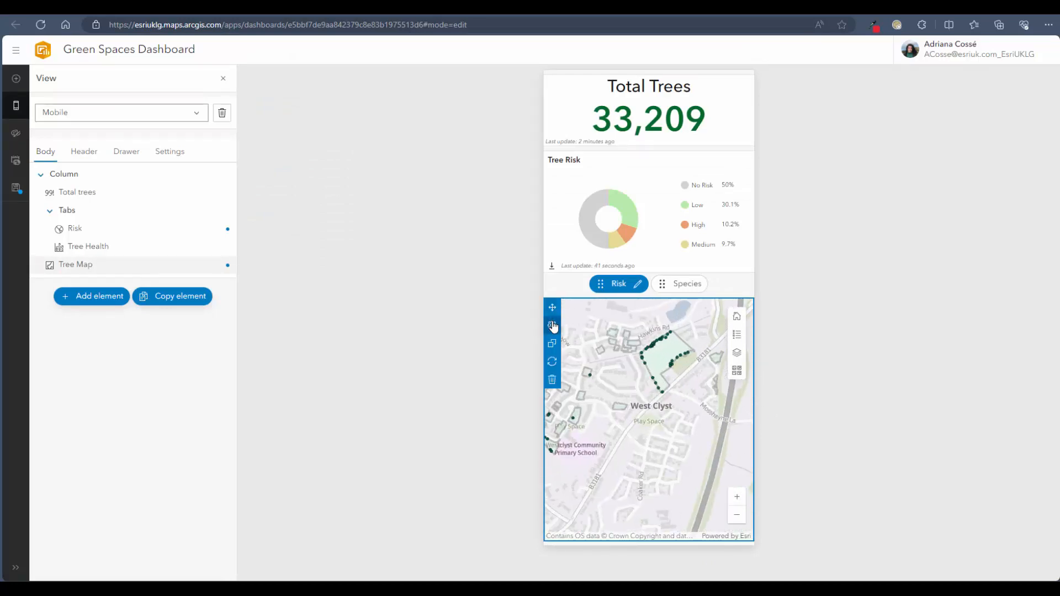
click(553, 326)
click(354, 188)
click(367, 173)
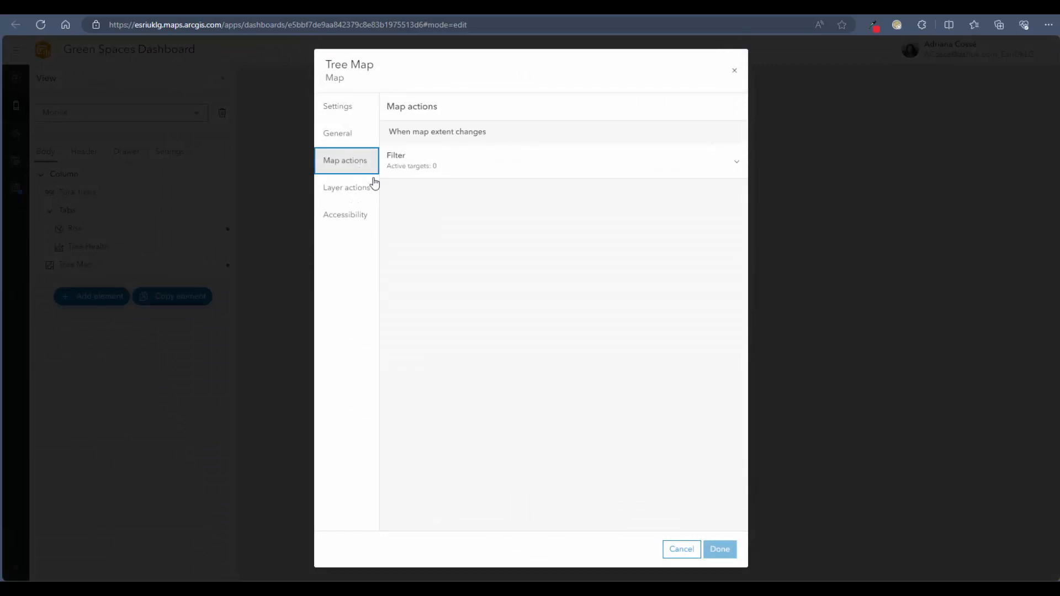
click(573, 170)
click(732, 229)
click(733, 253)
click(733, 279)
Add a filter action on Tree points in ownership that targets Risk, Total trees and Tree Health when the selection changes.
click(352, 191)
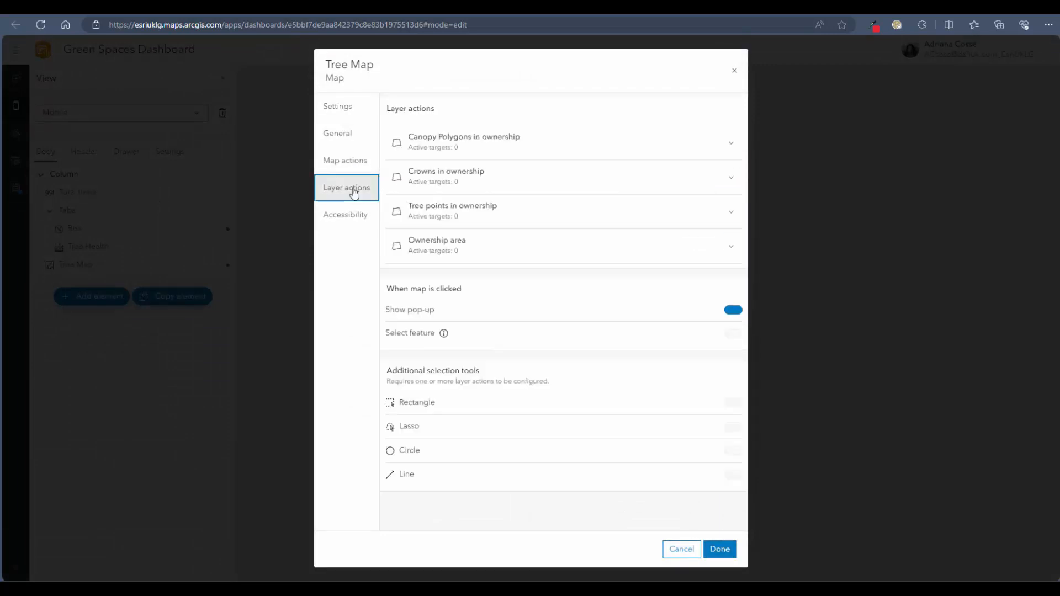
click(561, 211)
click(693, 271)
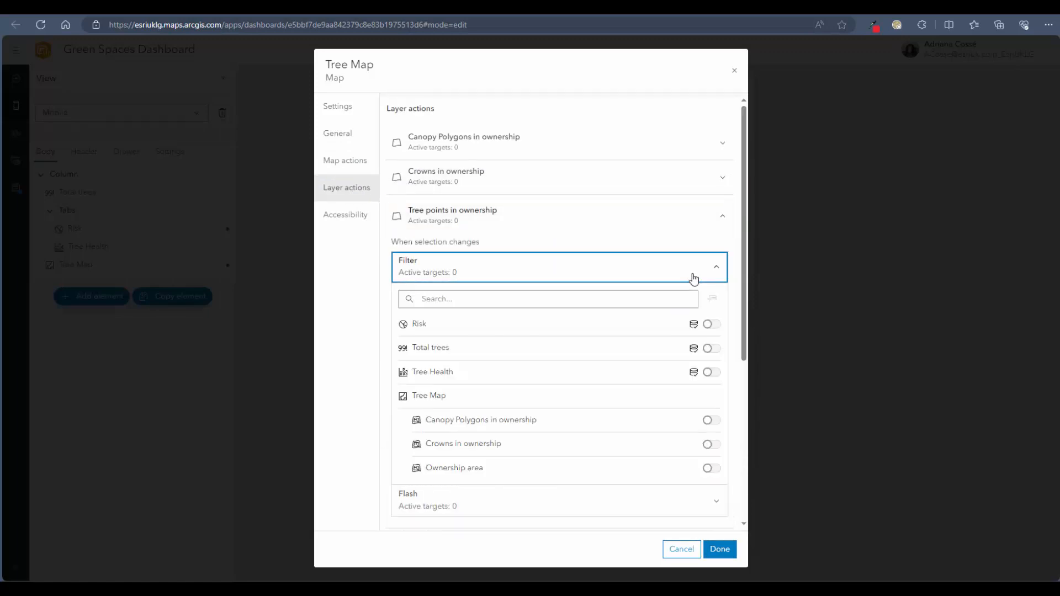
click(717, 329)
click(709, 367)
click(710, 407)
click(721, 549)
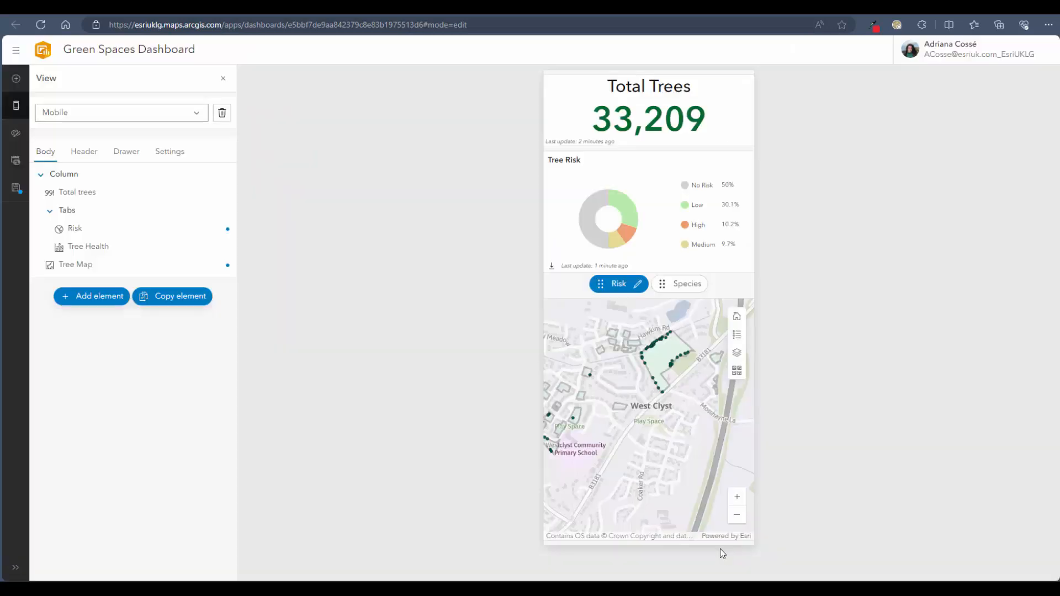
Reset the mobile map to its home extent and zoom into a green space to test the extent filtering.
click(736, 317)
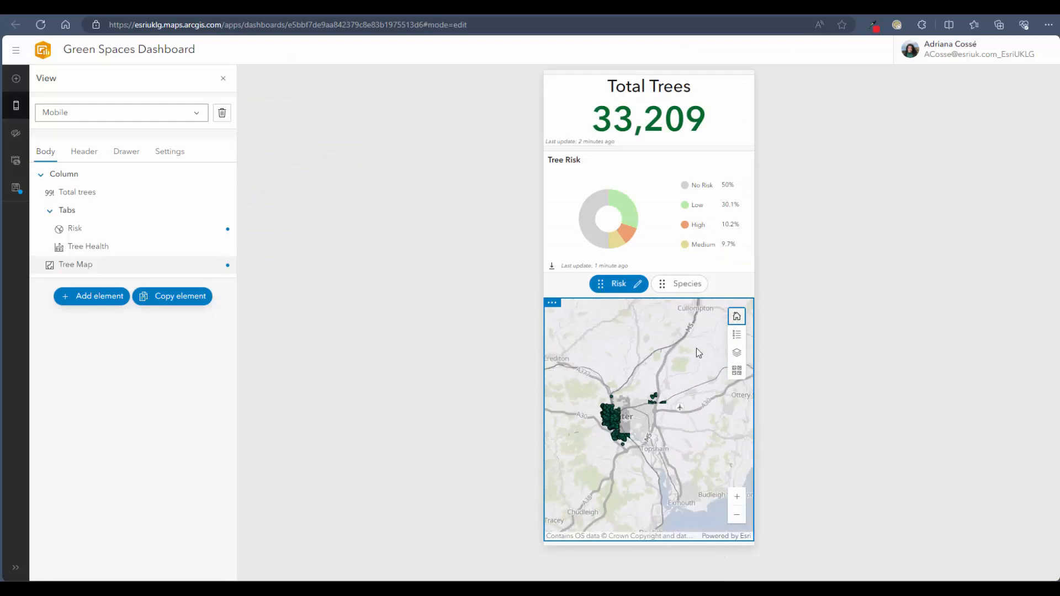
scroll(632, 411, up, 5)
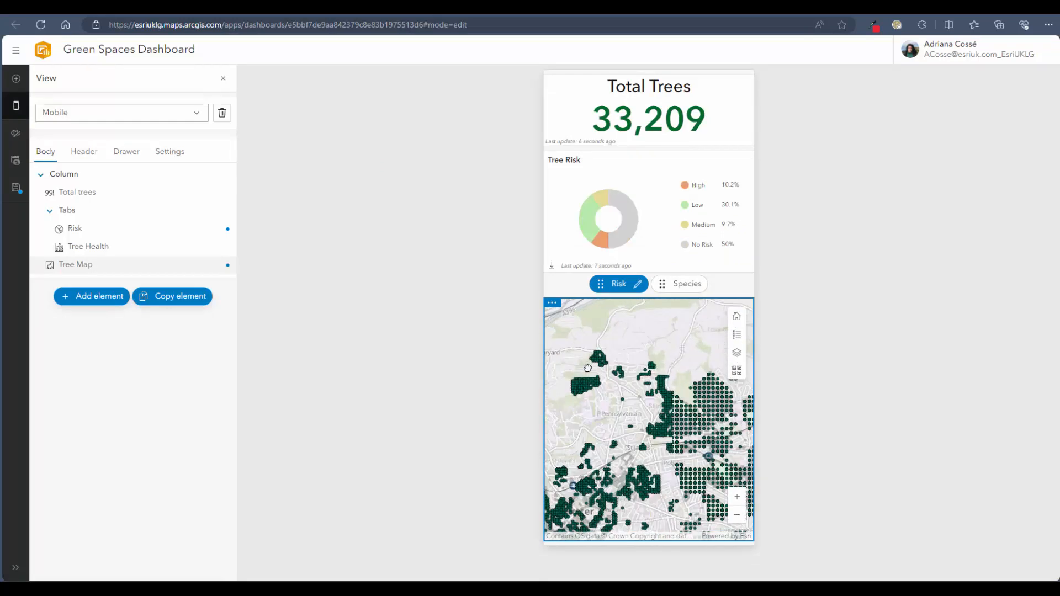
drag(645, 327, 652, 383)
scroll(610, 381, up, 4)
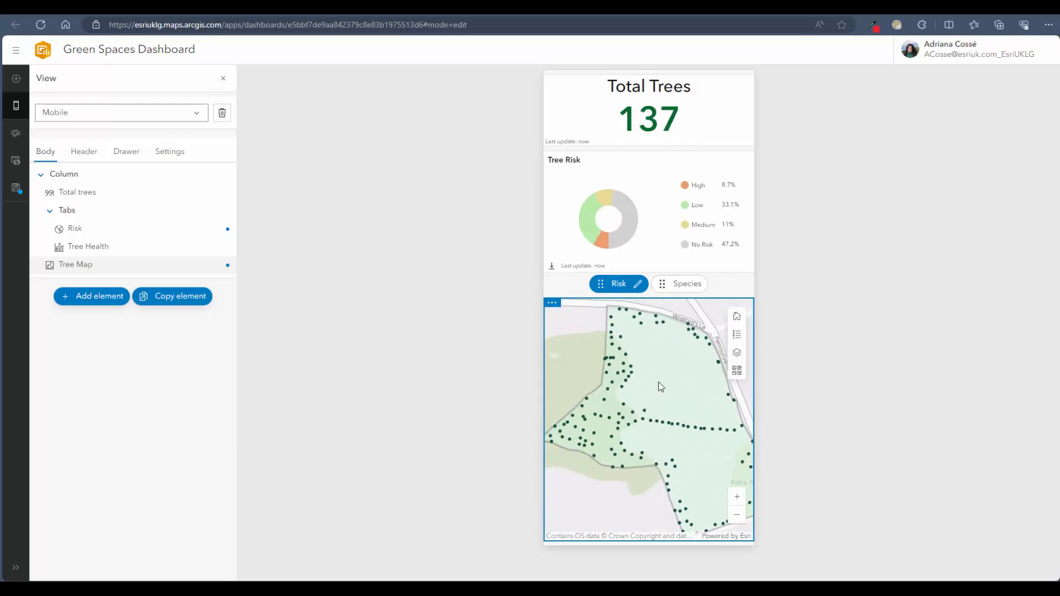
scroll(613, 331, up, 5)
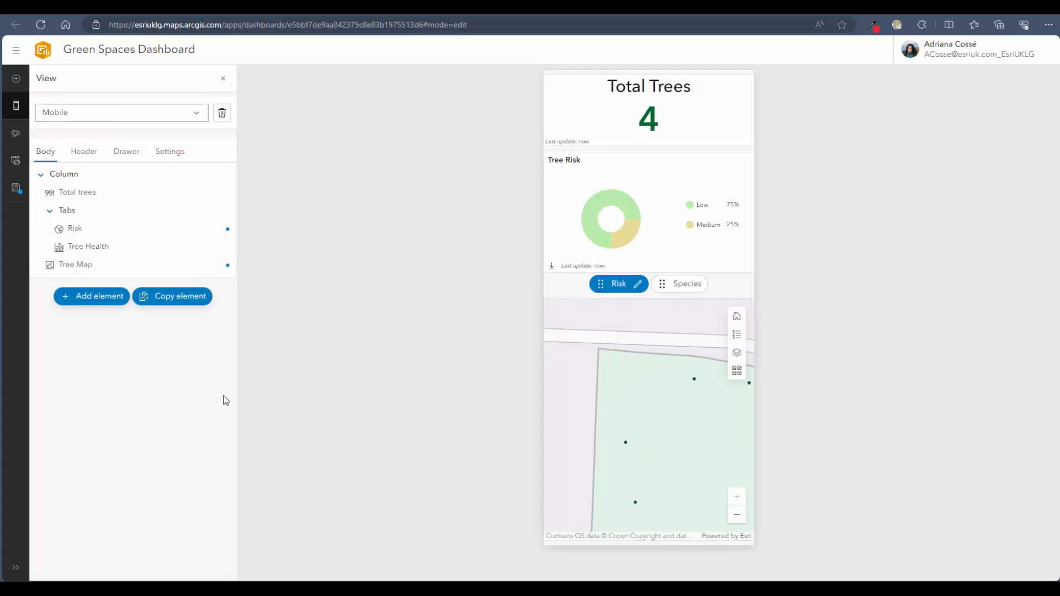
Save the dashboard, open it for viewing and dismiss the welcome message so that it does not show again.
mouse_move(16, 188)
click(77, 175)
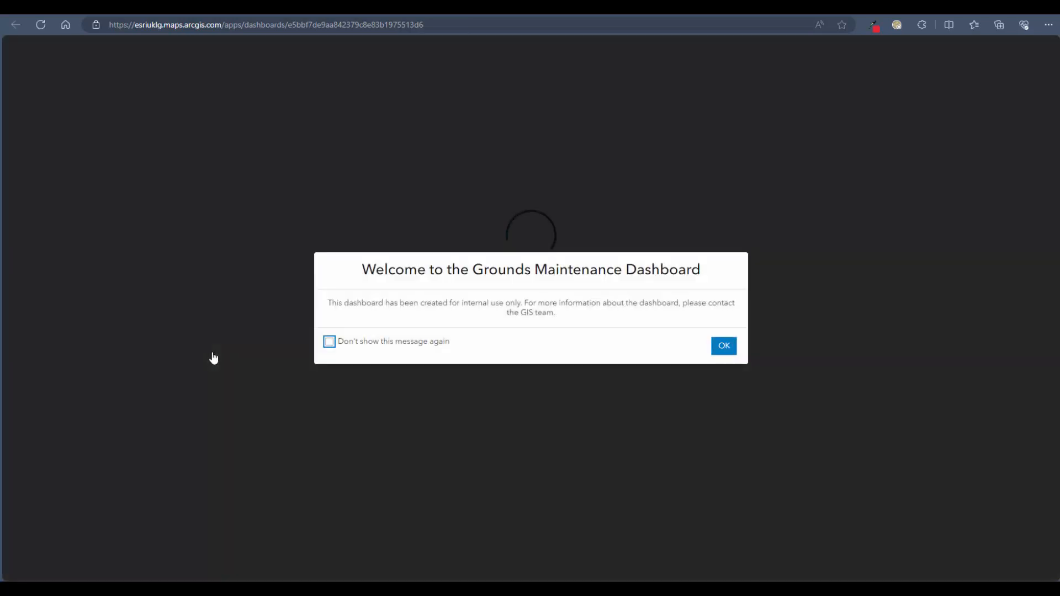
click(395, 344)
click(721, 349)
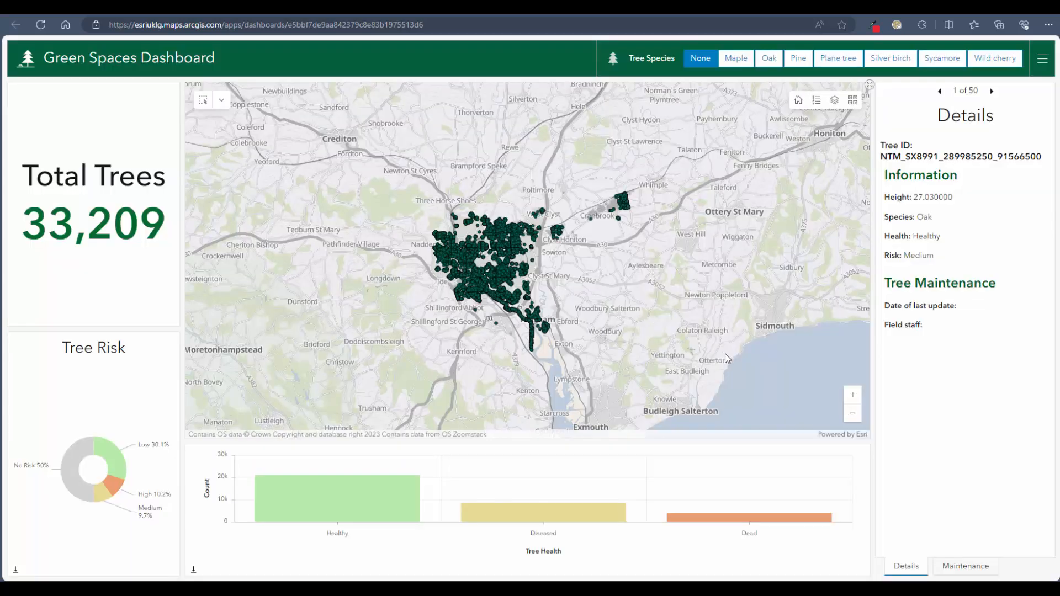
Filter the dashboard to diseased maple trees with high risk.
click(560, 520)
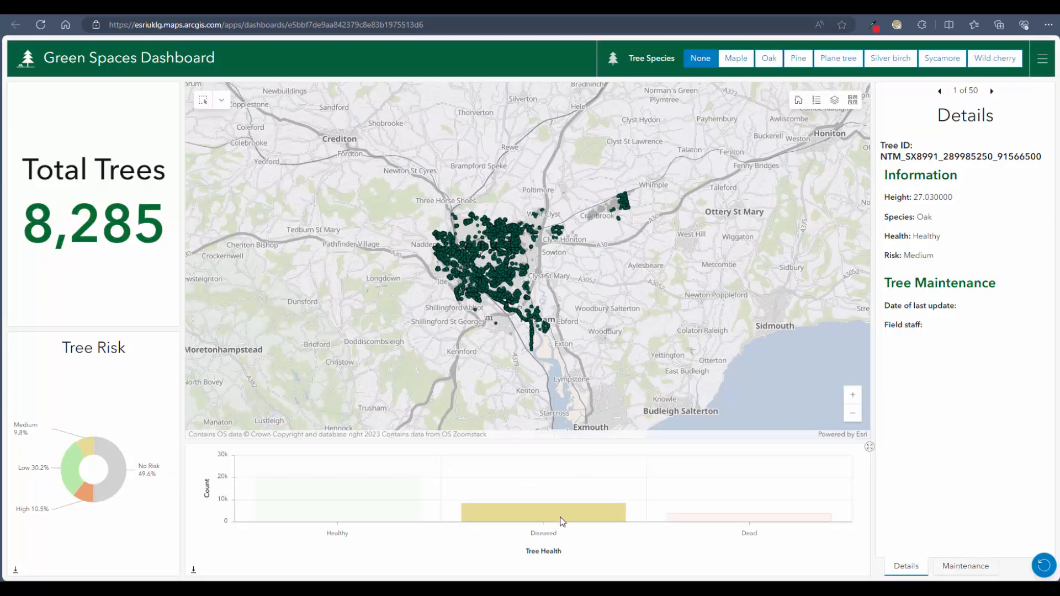
click(737, 58)
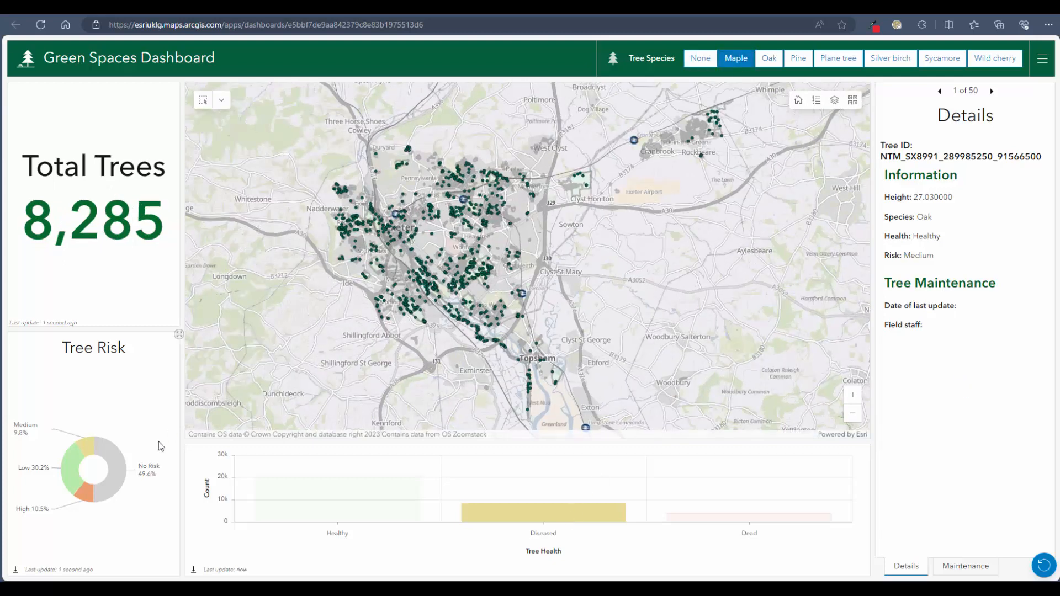
click(88, 500)
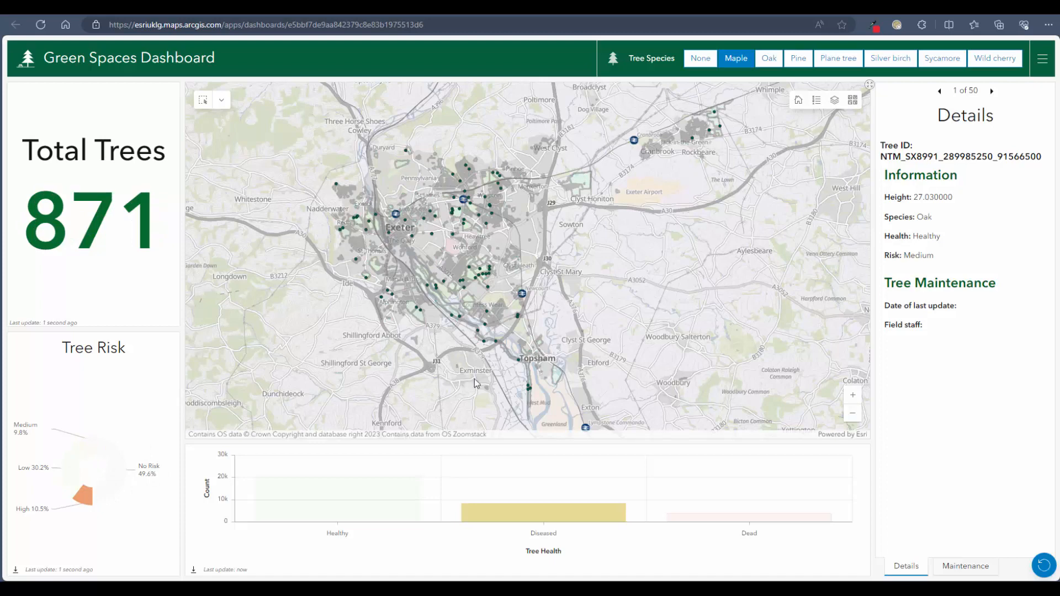
Select a single filtered tree beside the waterway to inspect its details, and reset all dashboard filters.
scroll(529, 403, up, 6)
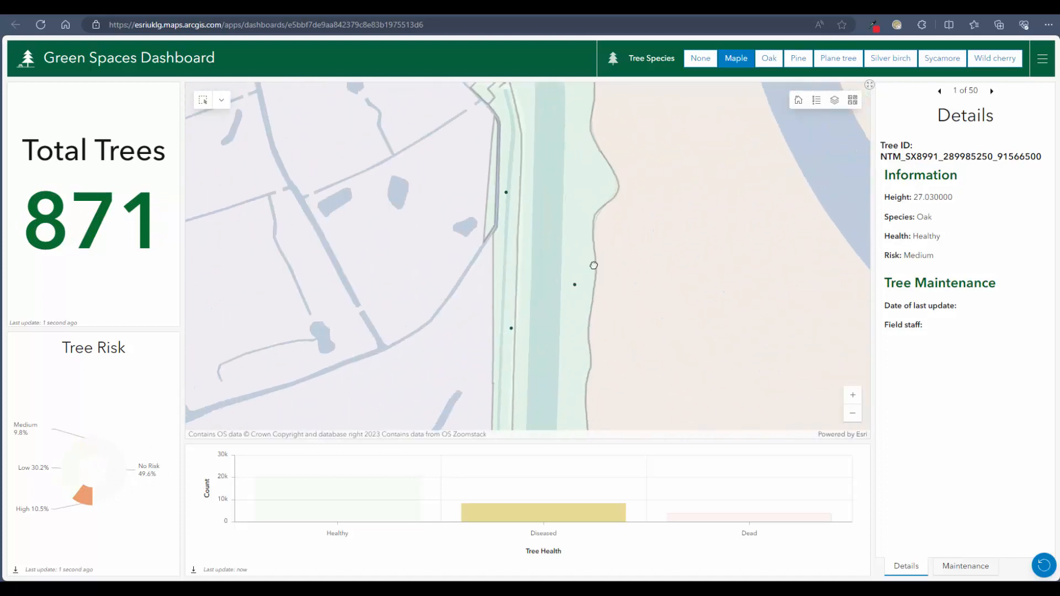
drag(625, 295, 627, 301)
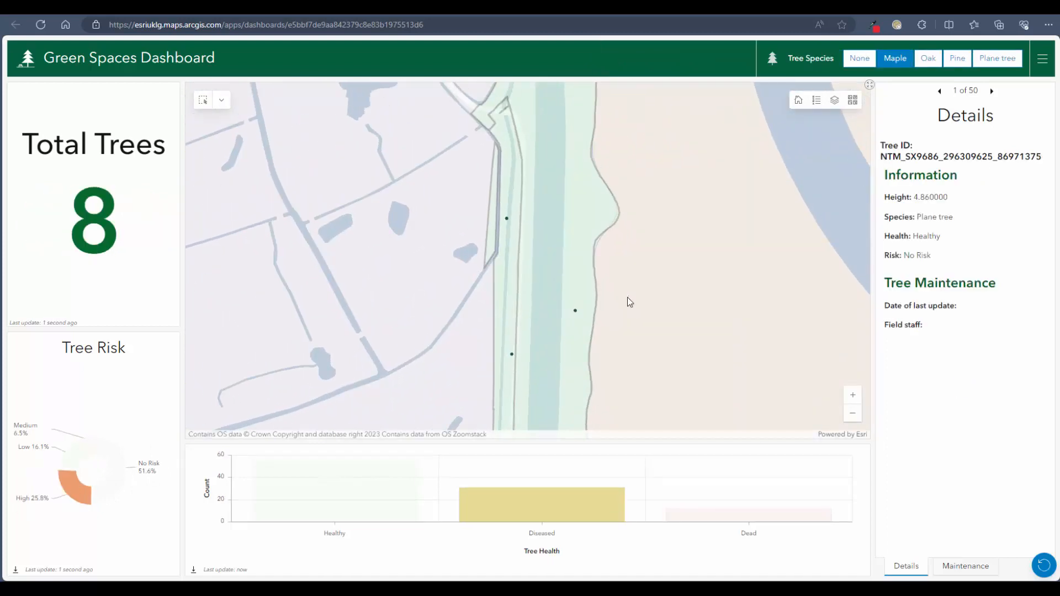
click(576, 311)
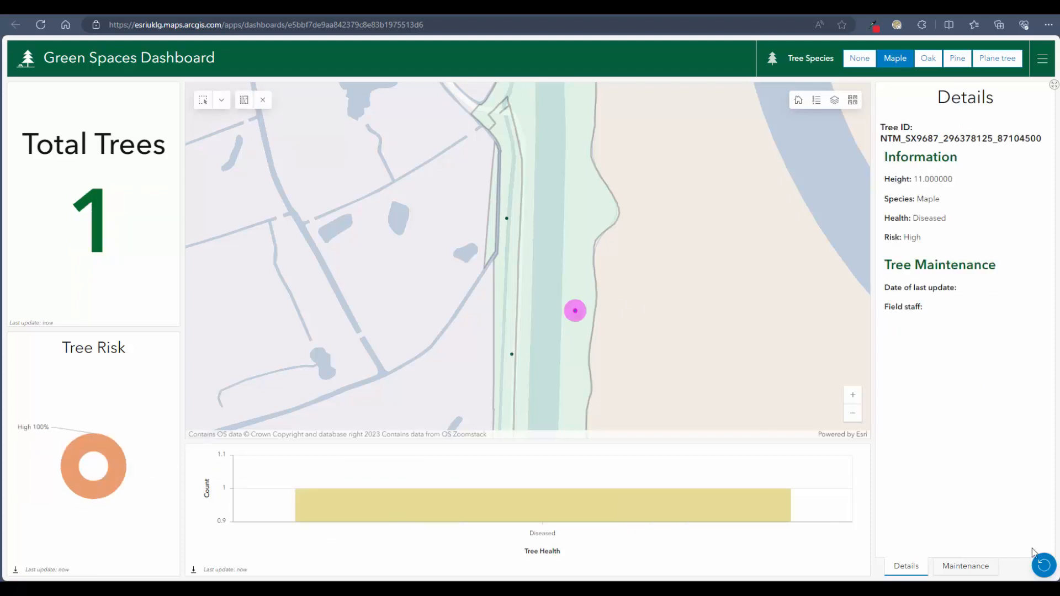
click(1045, 567)
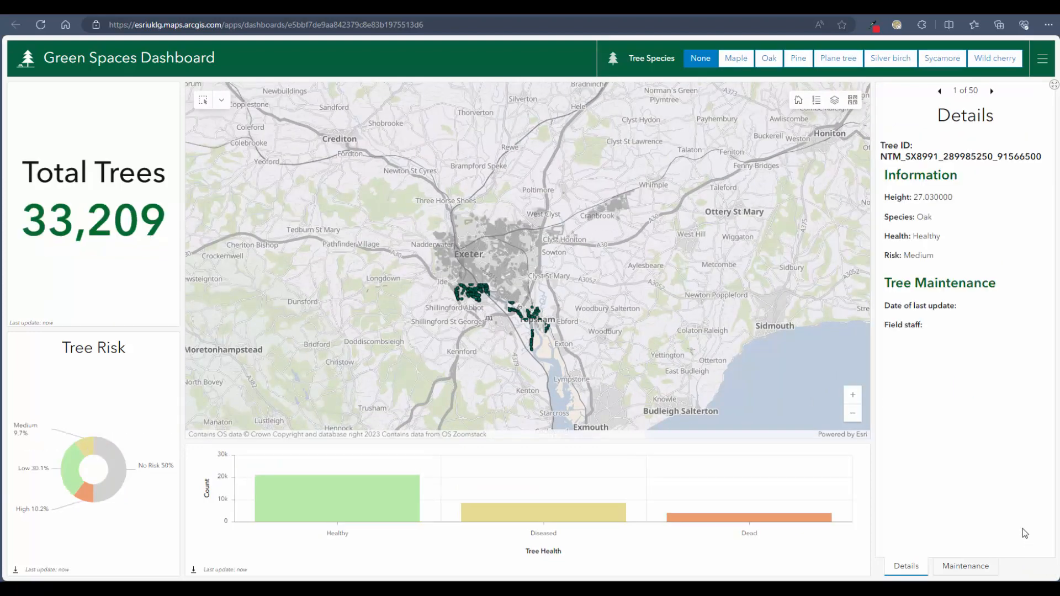